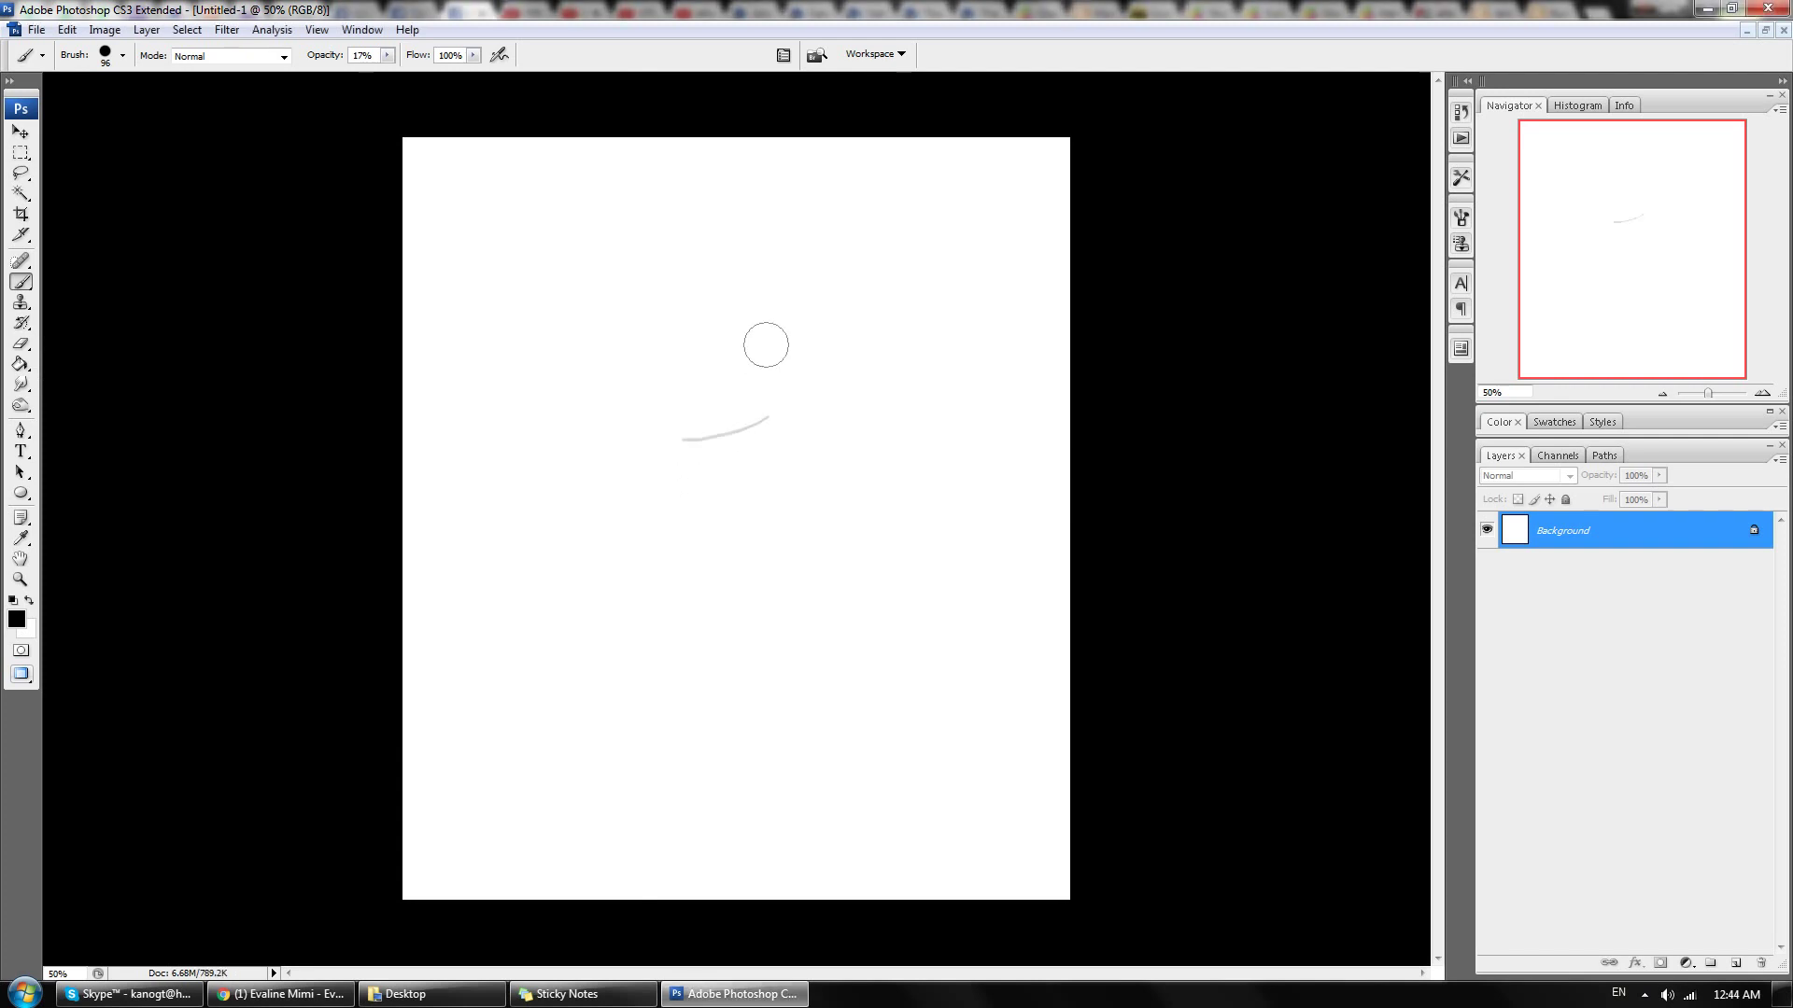
Step: Undo the stroke, add an empty Layer 1, and turn the Background into Layer 0
{"action": "key", "text": "ctrl+z"}
{"action": "left_click", "coordinate": [146, 29]}
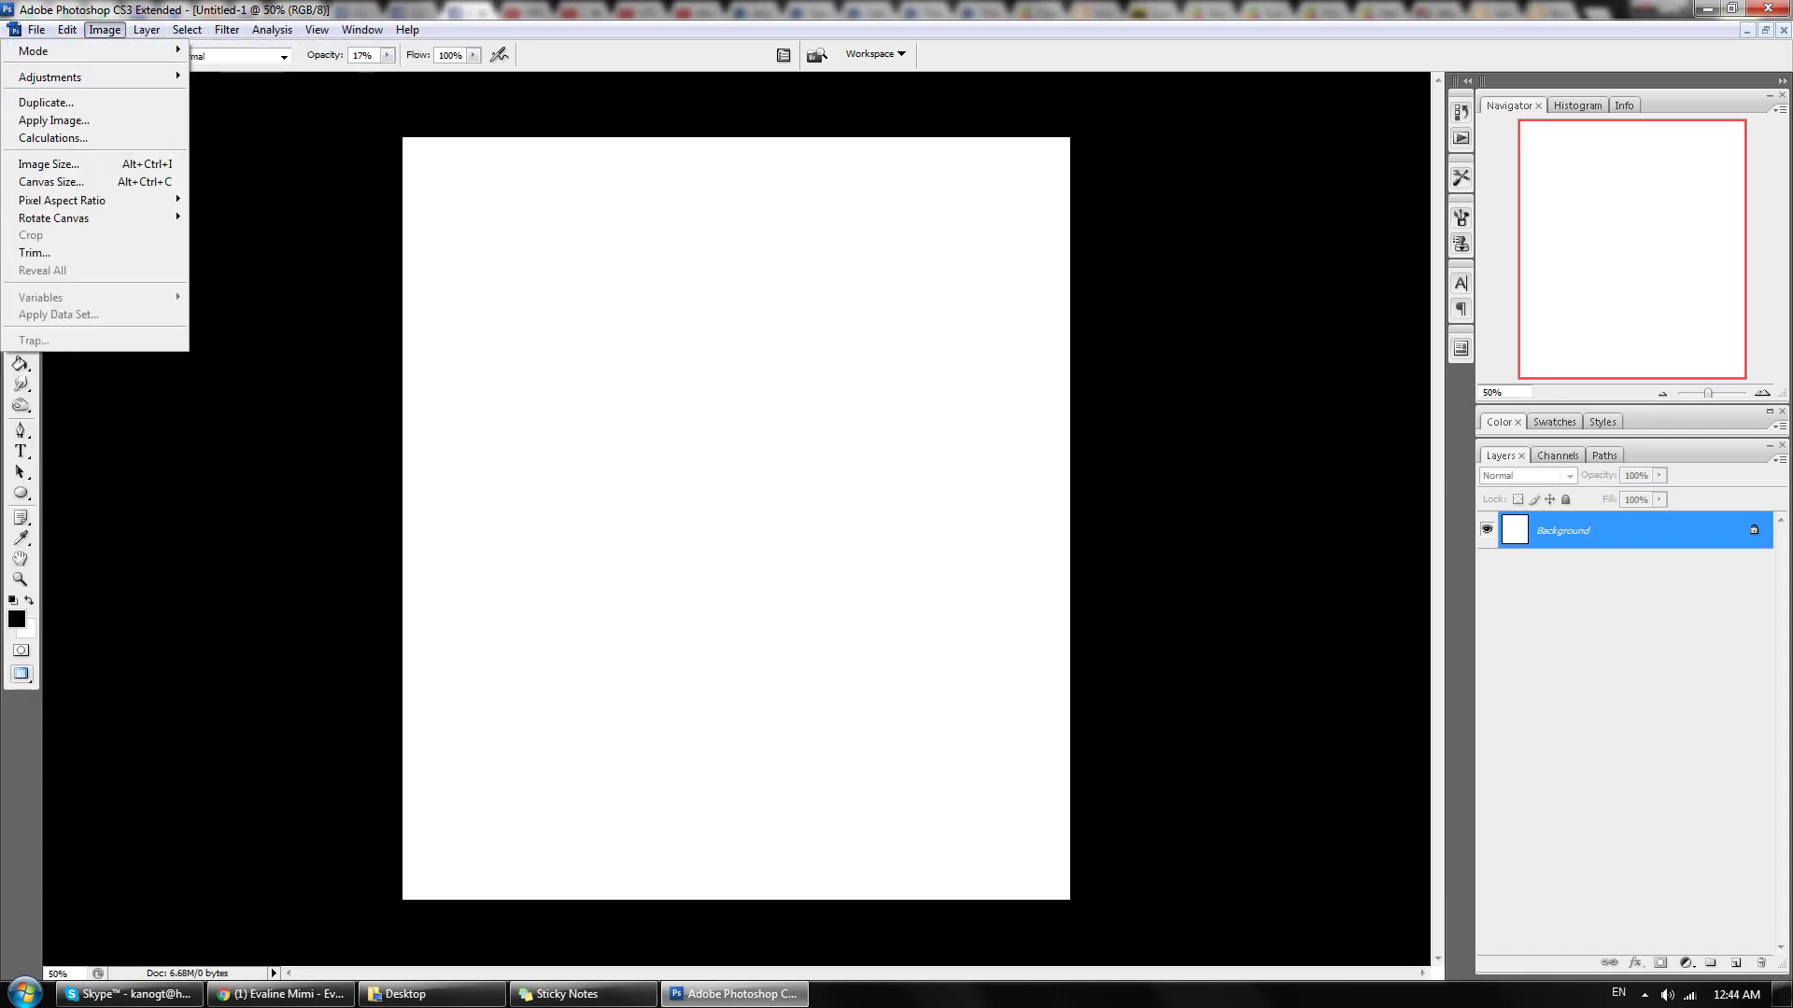
{"action": "left_click", "coordinate": [267, 45]}
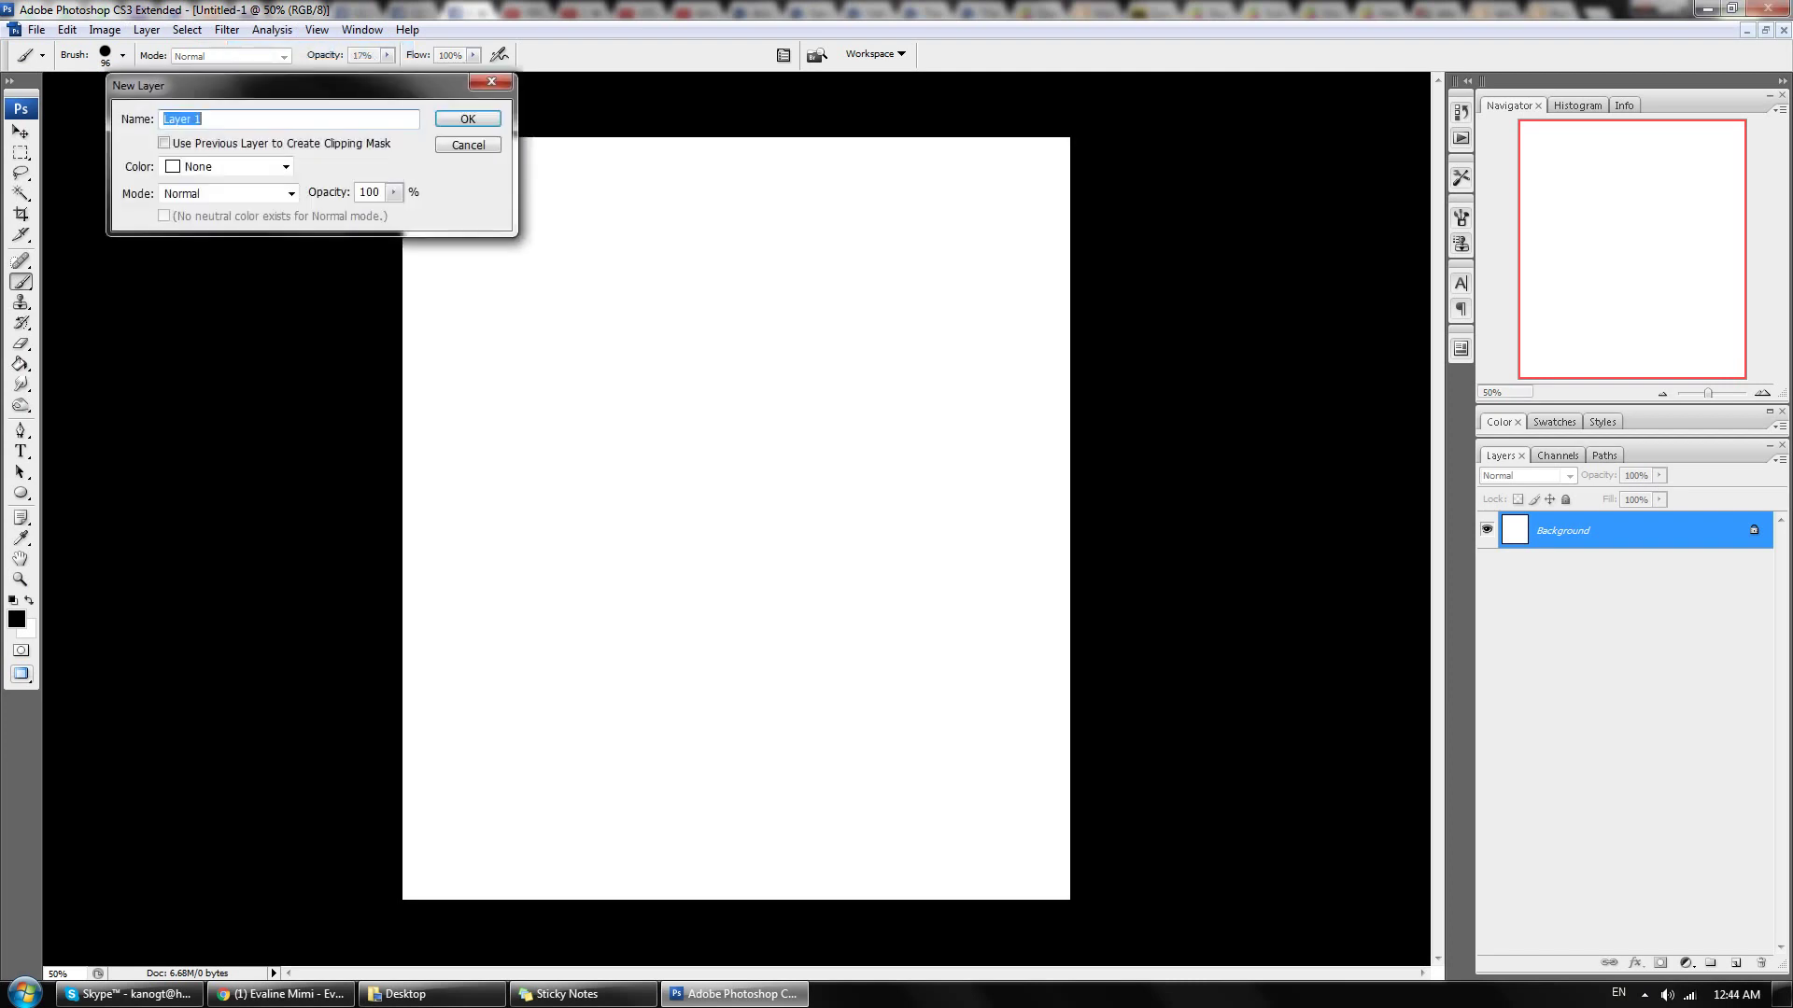
{"action": "key", "text": "Return"}
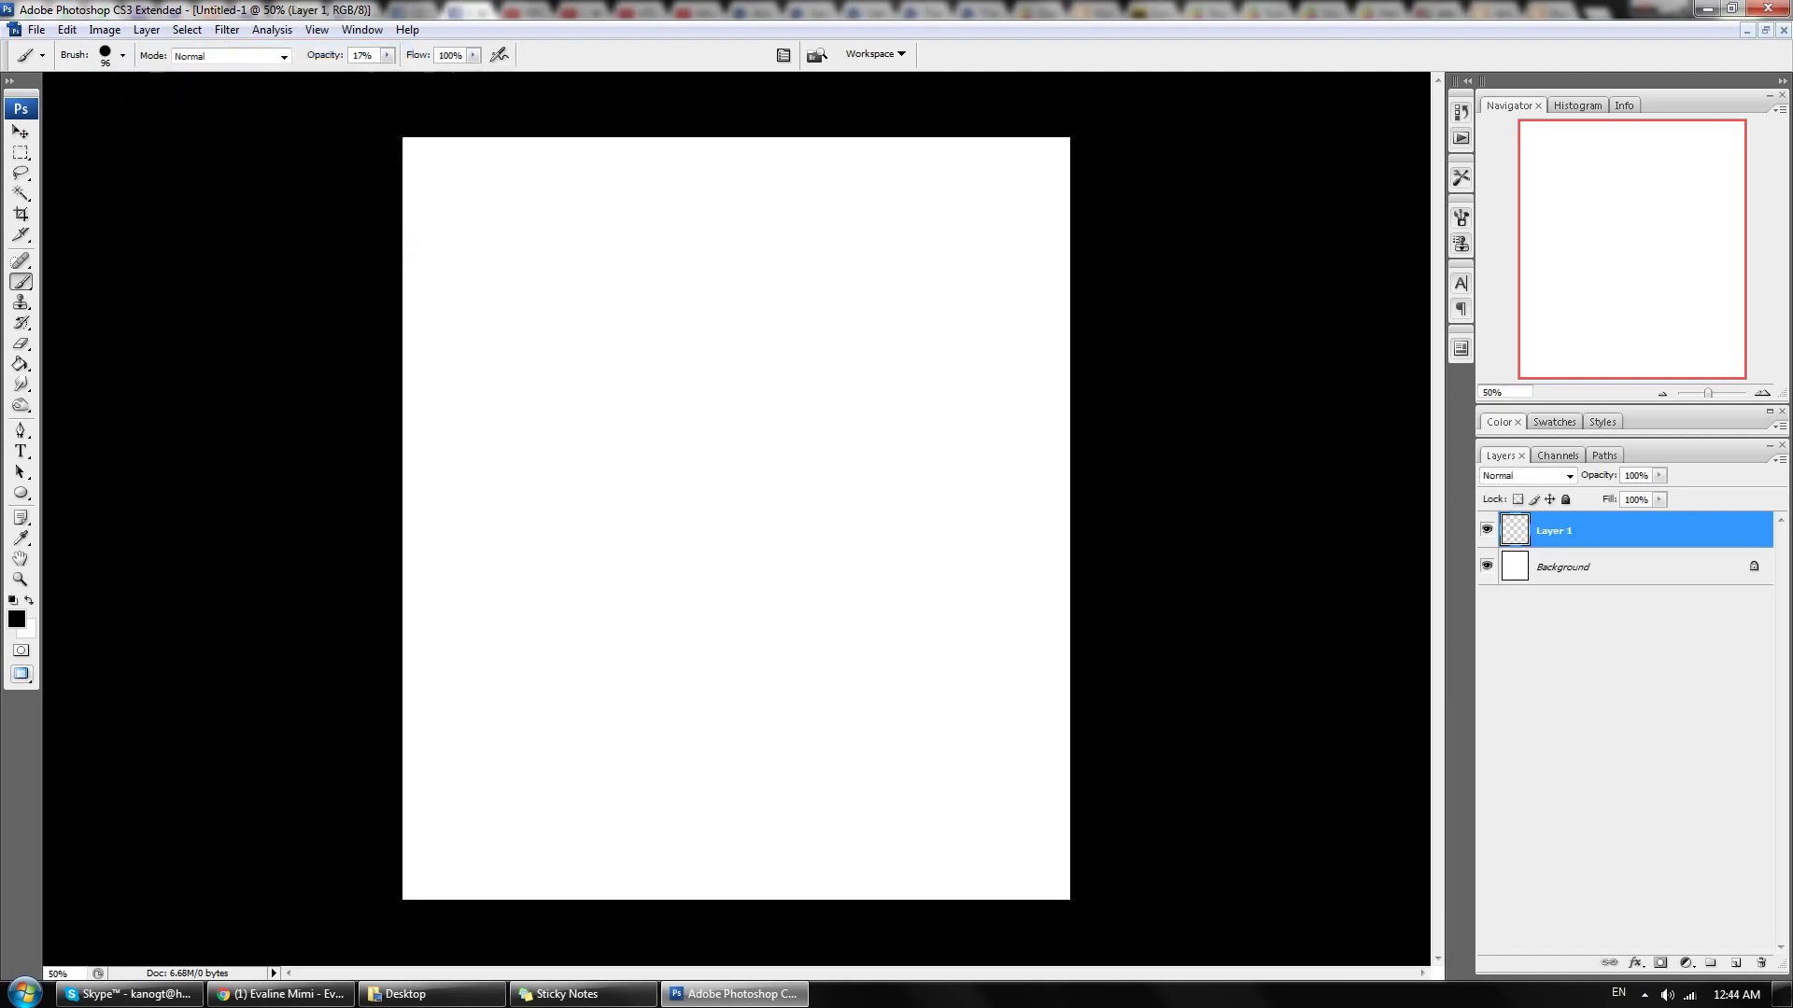
{"action": "double_click", "coordinate": [1562, 567]}
{"action": "left_click", "coordinate": [468, 119]}
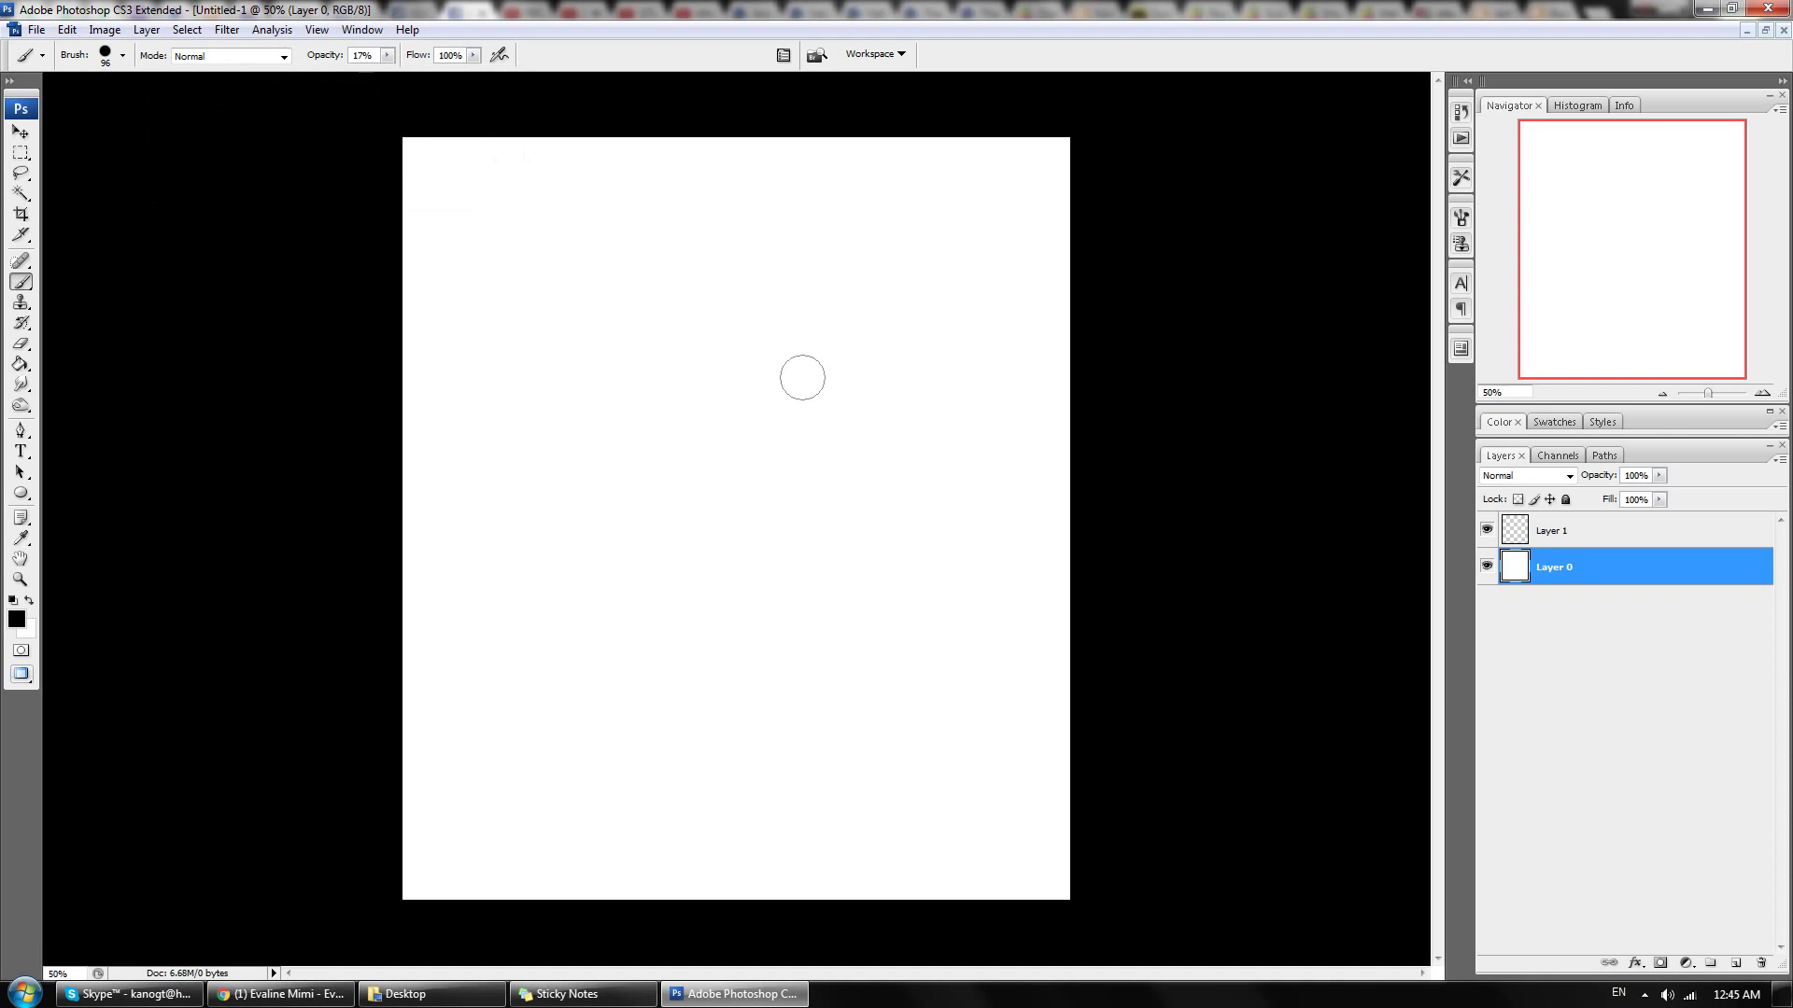
Step: Paint a soft grey curve across the upper page on Layer 1
{"action": "left_click_drag", "start_coordinate": [689, 427], "coordinate": [794, 378]}
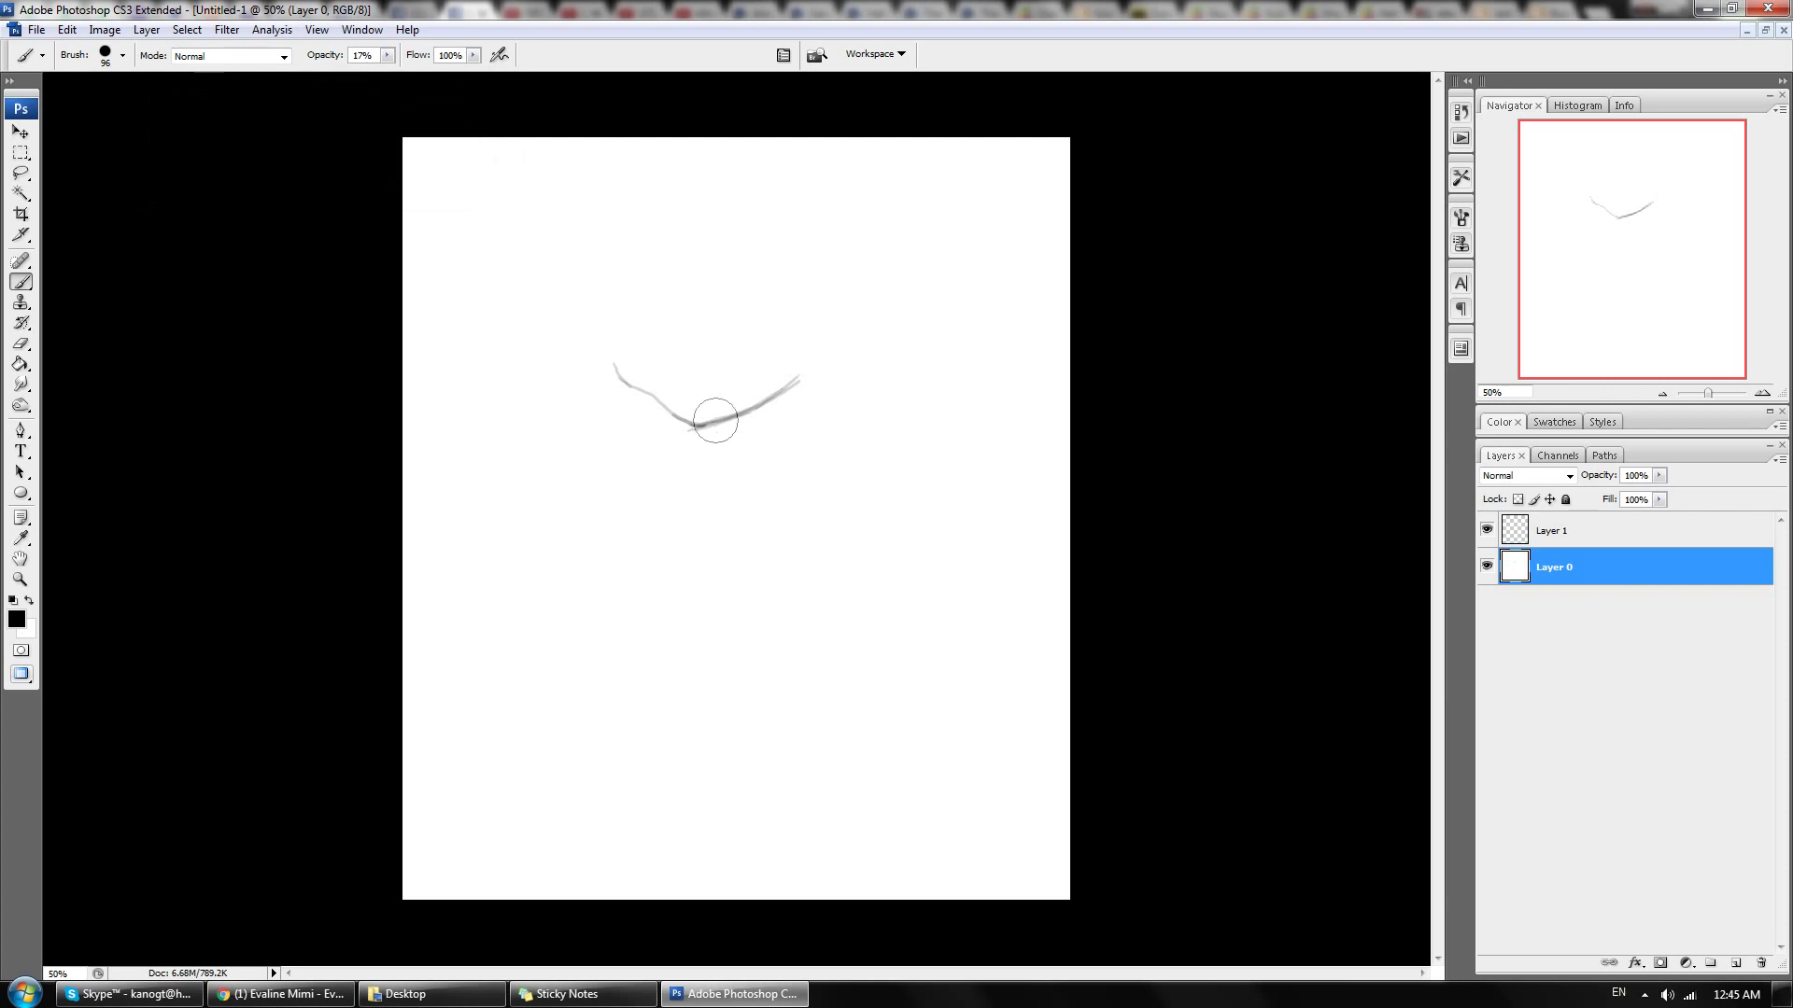
{"action": "left_click_drag", "start_coordinate": [684, 422], "coordinate": [667, 411]}
{"action": "key", "text": "alt+bracketright"}
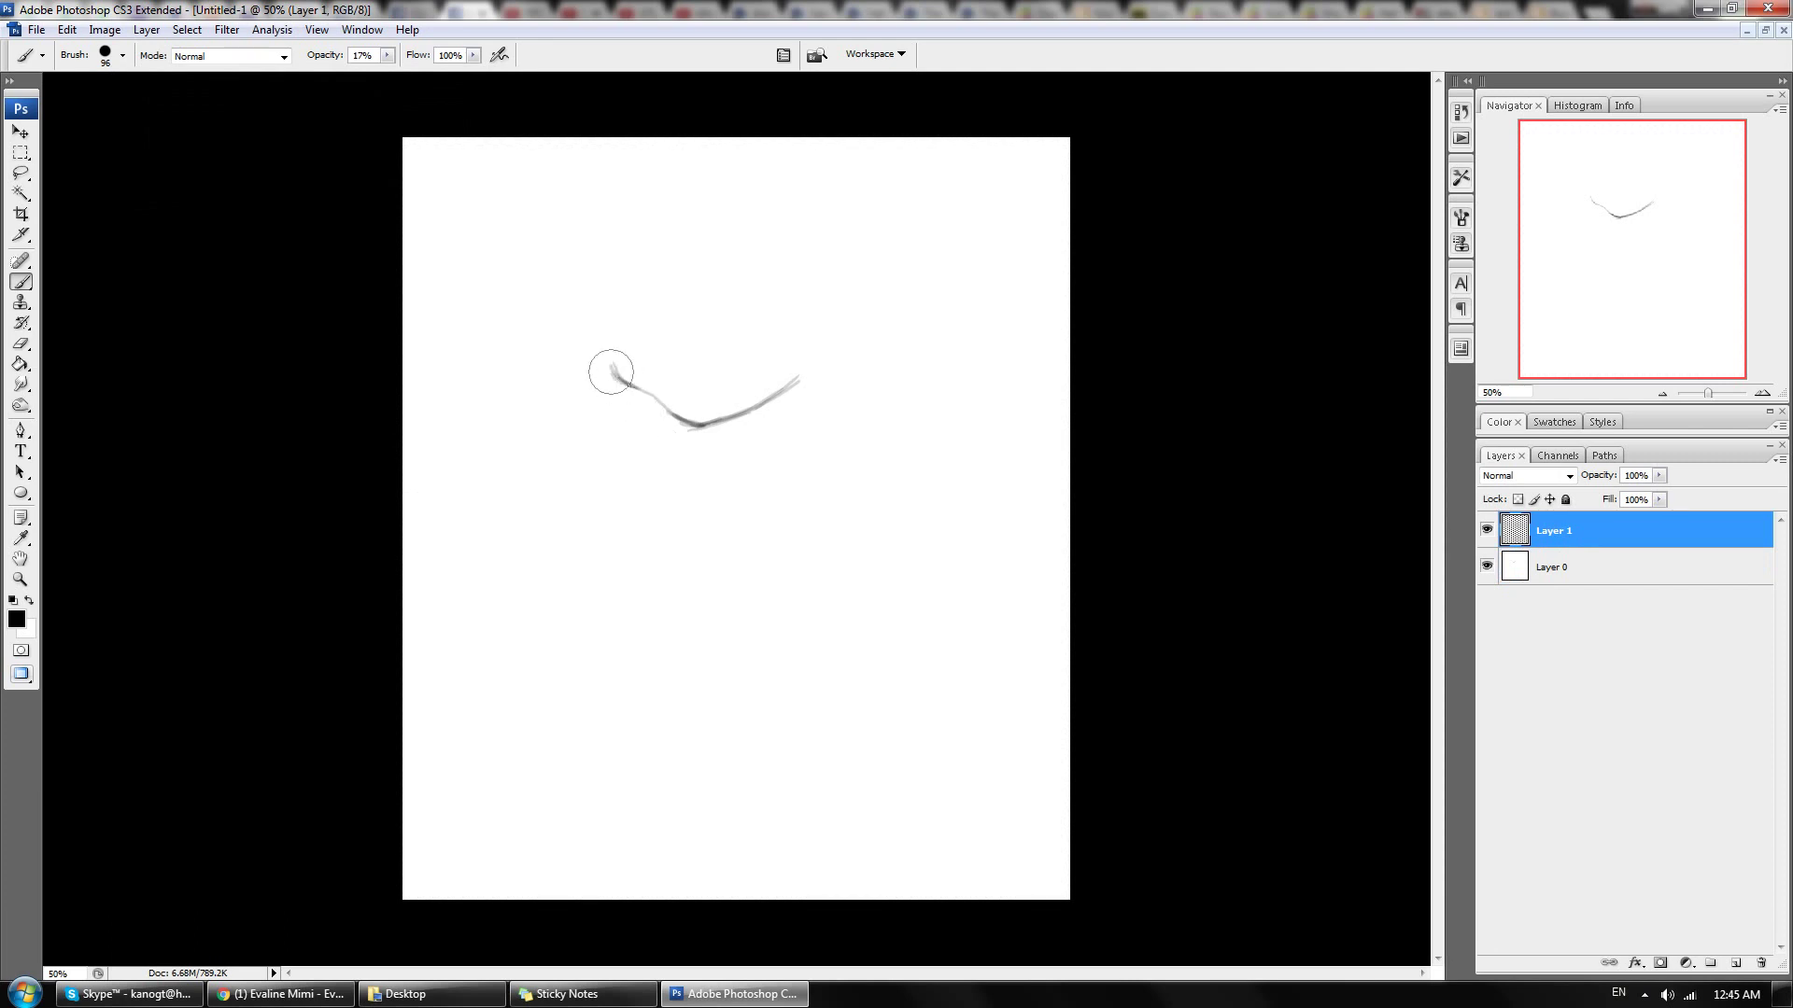
{"action": "mouse_move", "coordinate": [611, 366]}
{"action": "left_mouse_down"}
{"action": "mouse_move", "coordinate": [693, 421]}
{"action": "mouse_move", "coordinate": [800, 373]}
{"action": "left_mouse_up"}
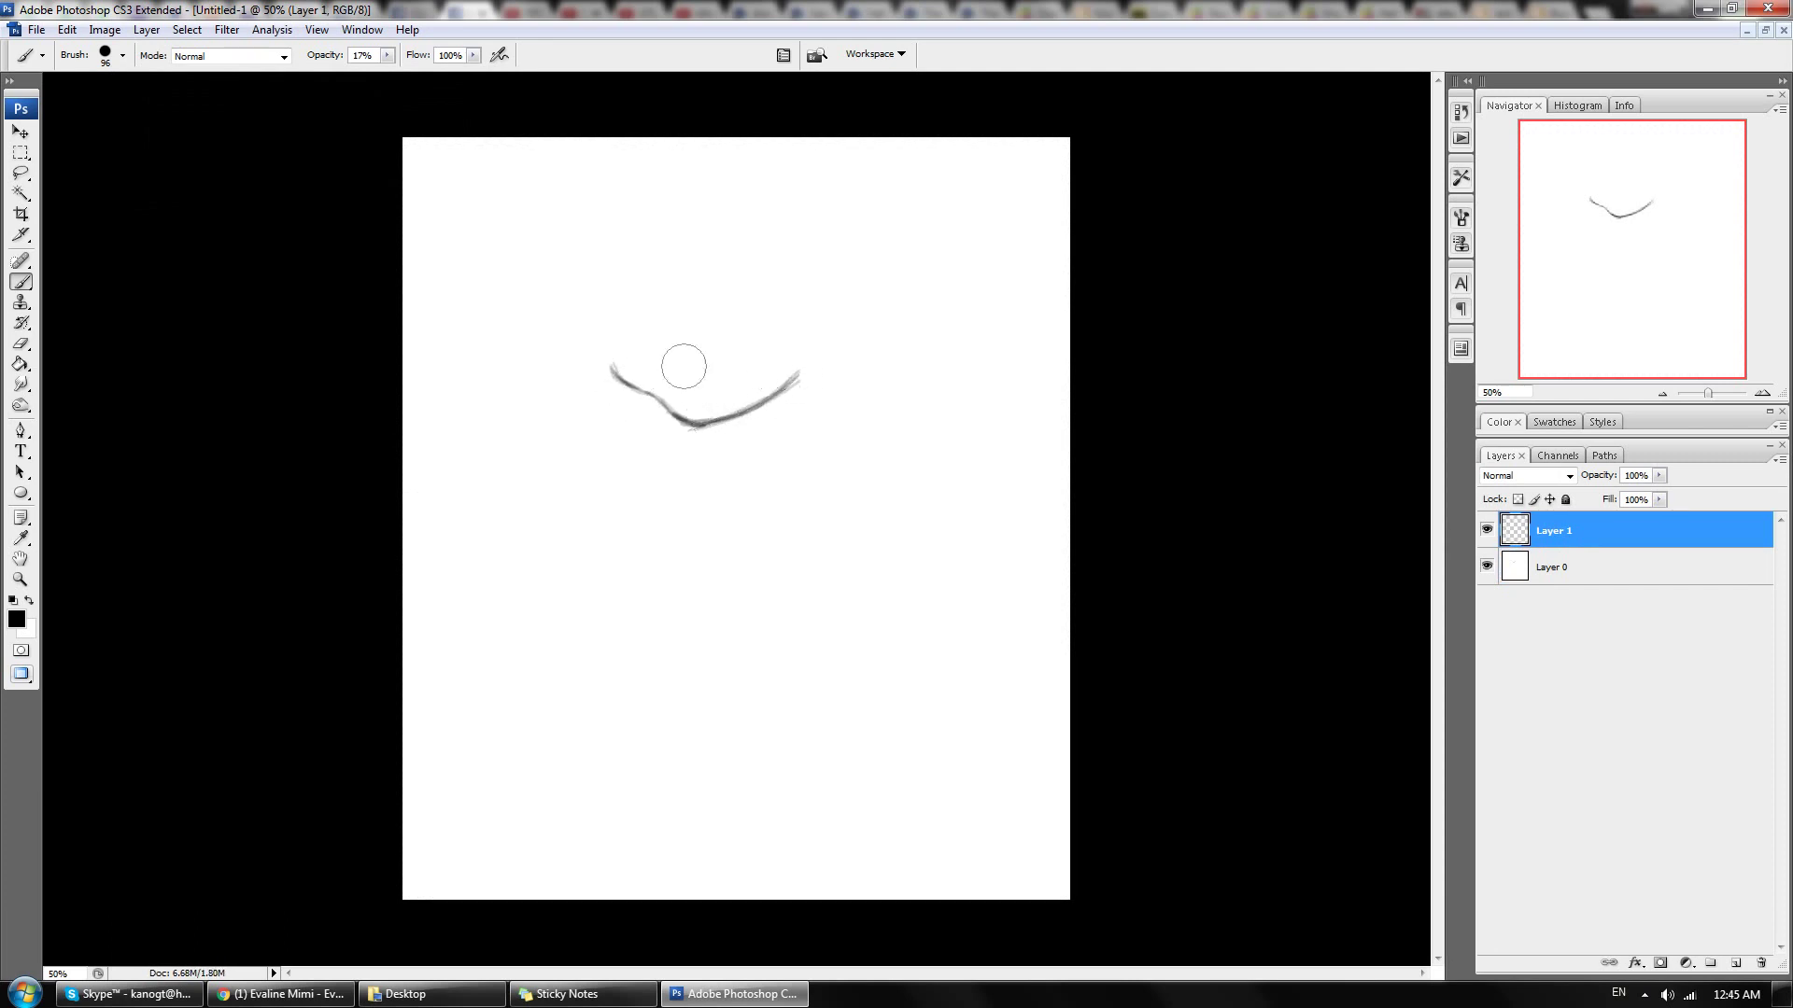
Step: Try the Pencil tool, toggle between Layer 0 and Layer 1, and return to the soft Brush
{"action": "right_click", "coordinate": [21, 281]}
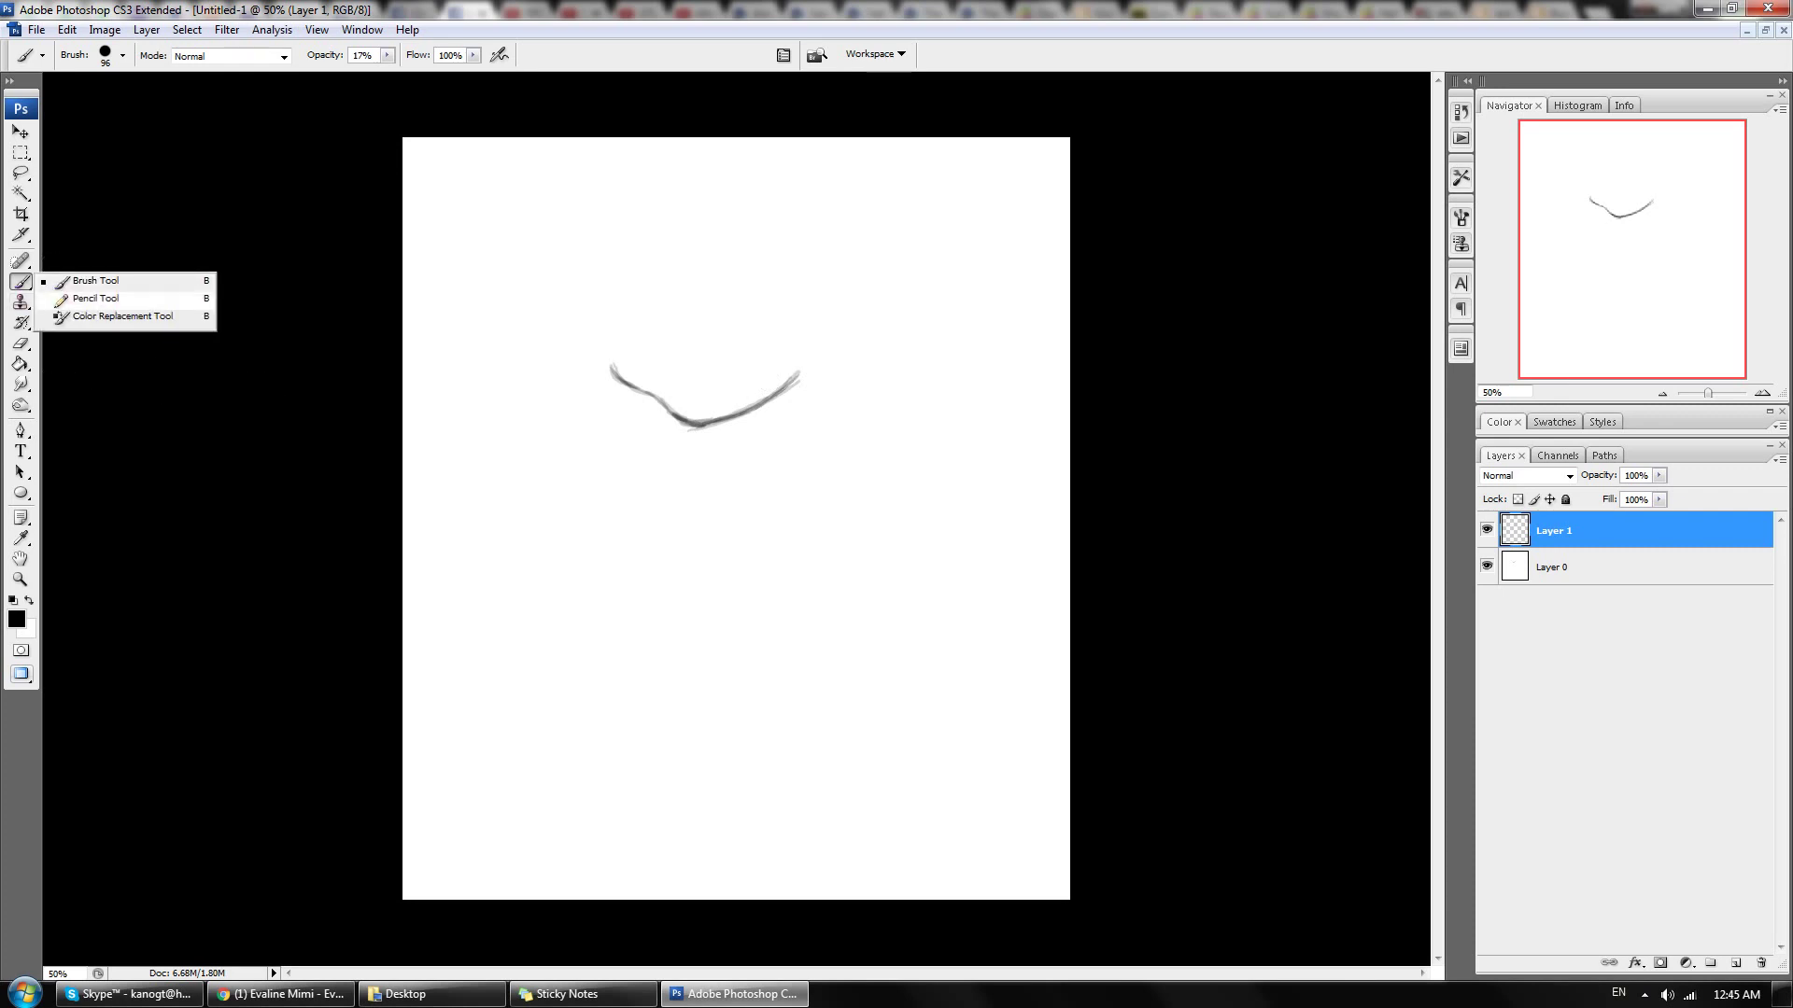
{"action": "left_click", "coordinate": [102, 296]}
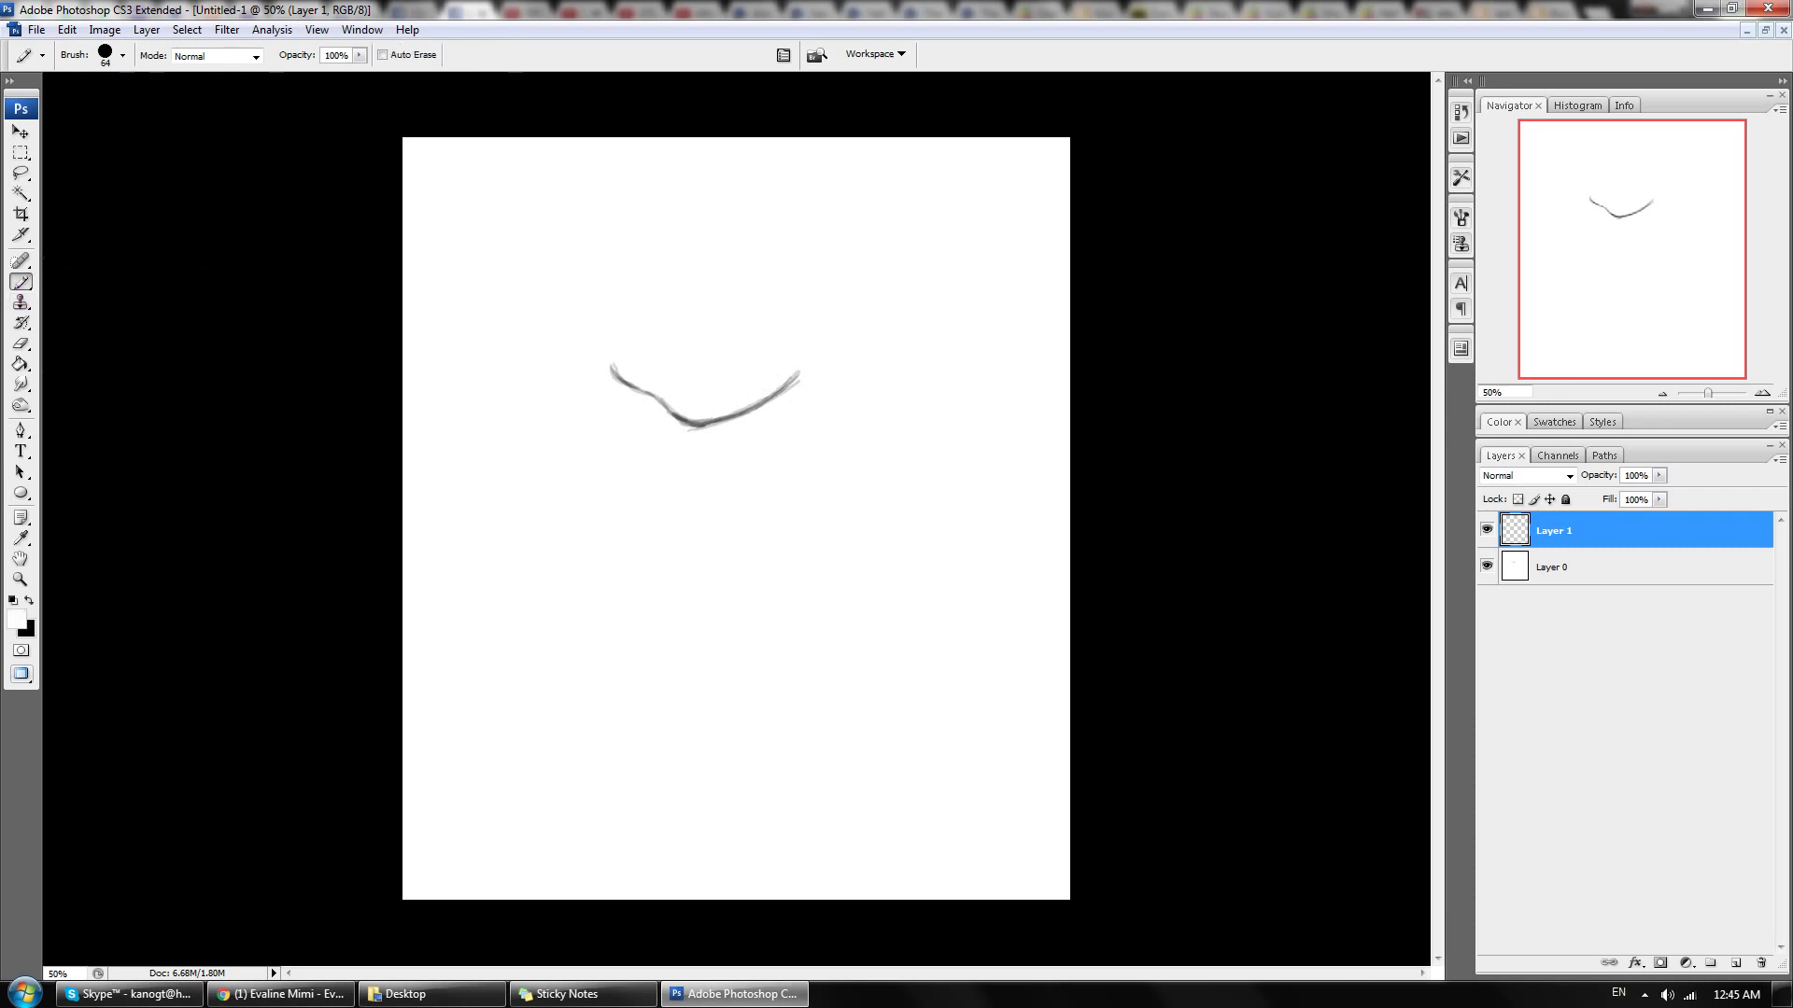
{"action": "key", "text": "alt+bracketleft"}
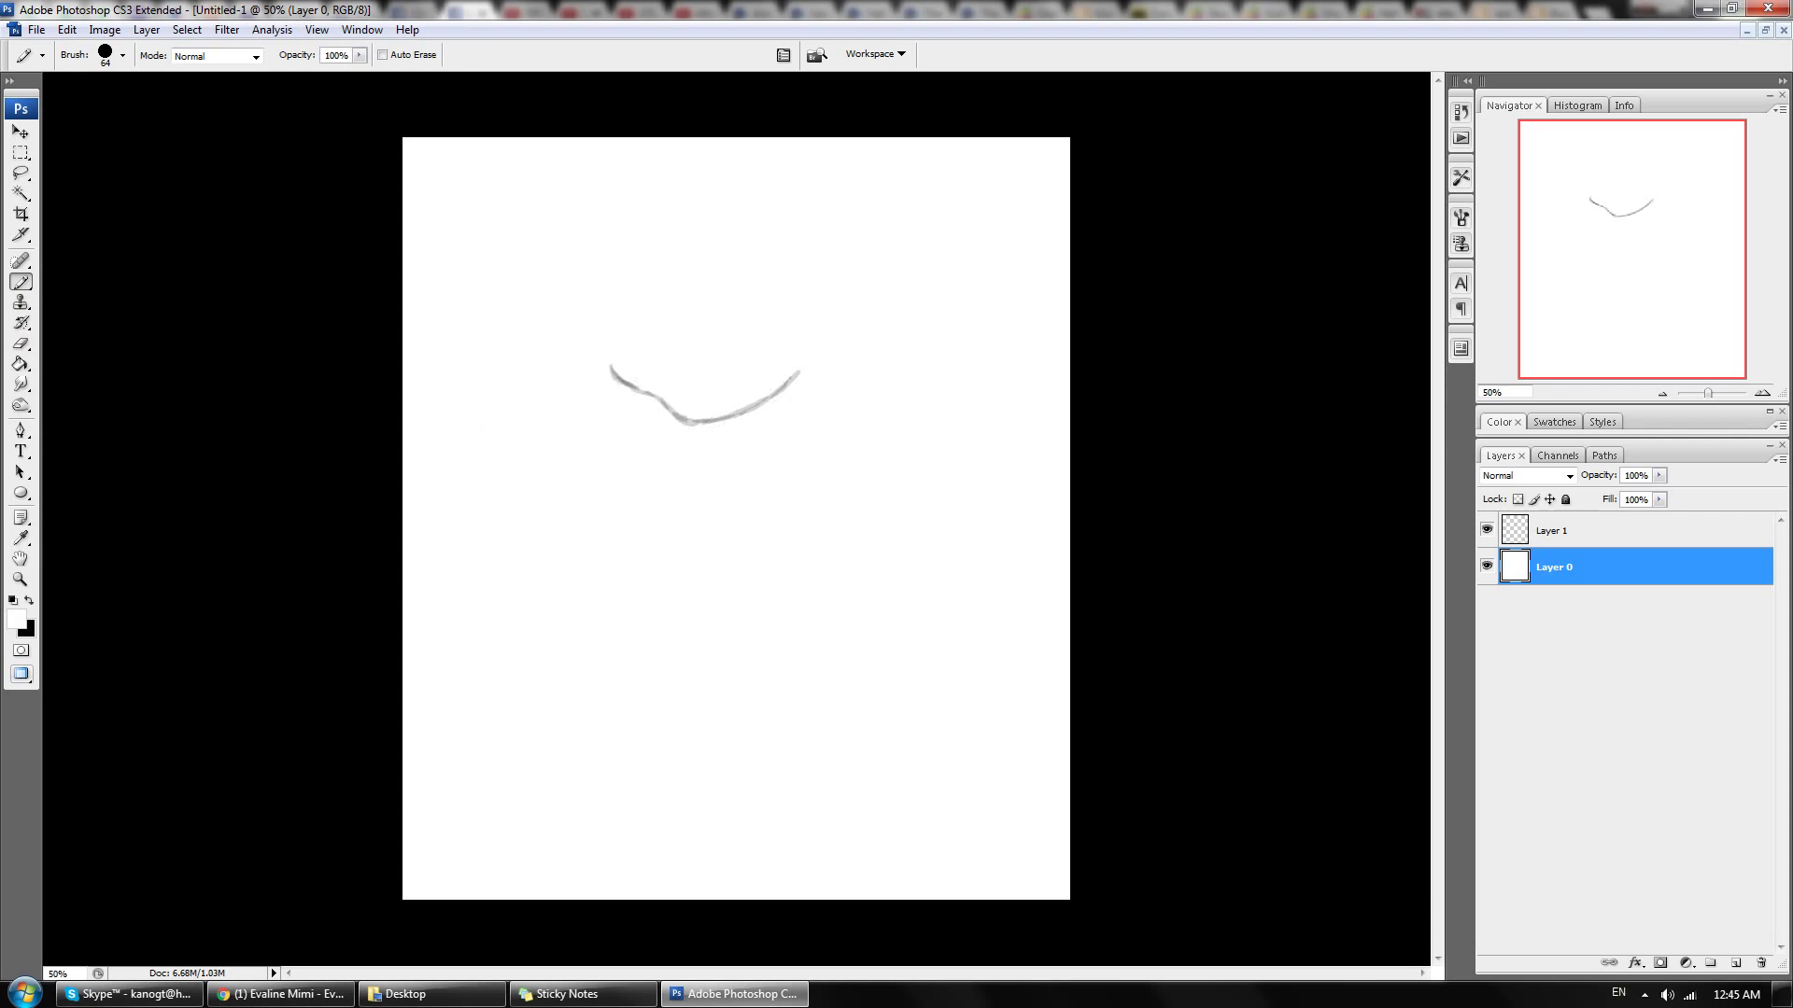
{"action": "key", "text": "alt+bracketright"}
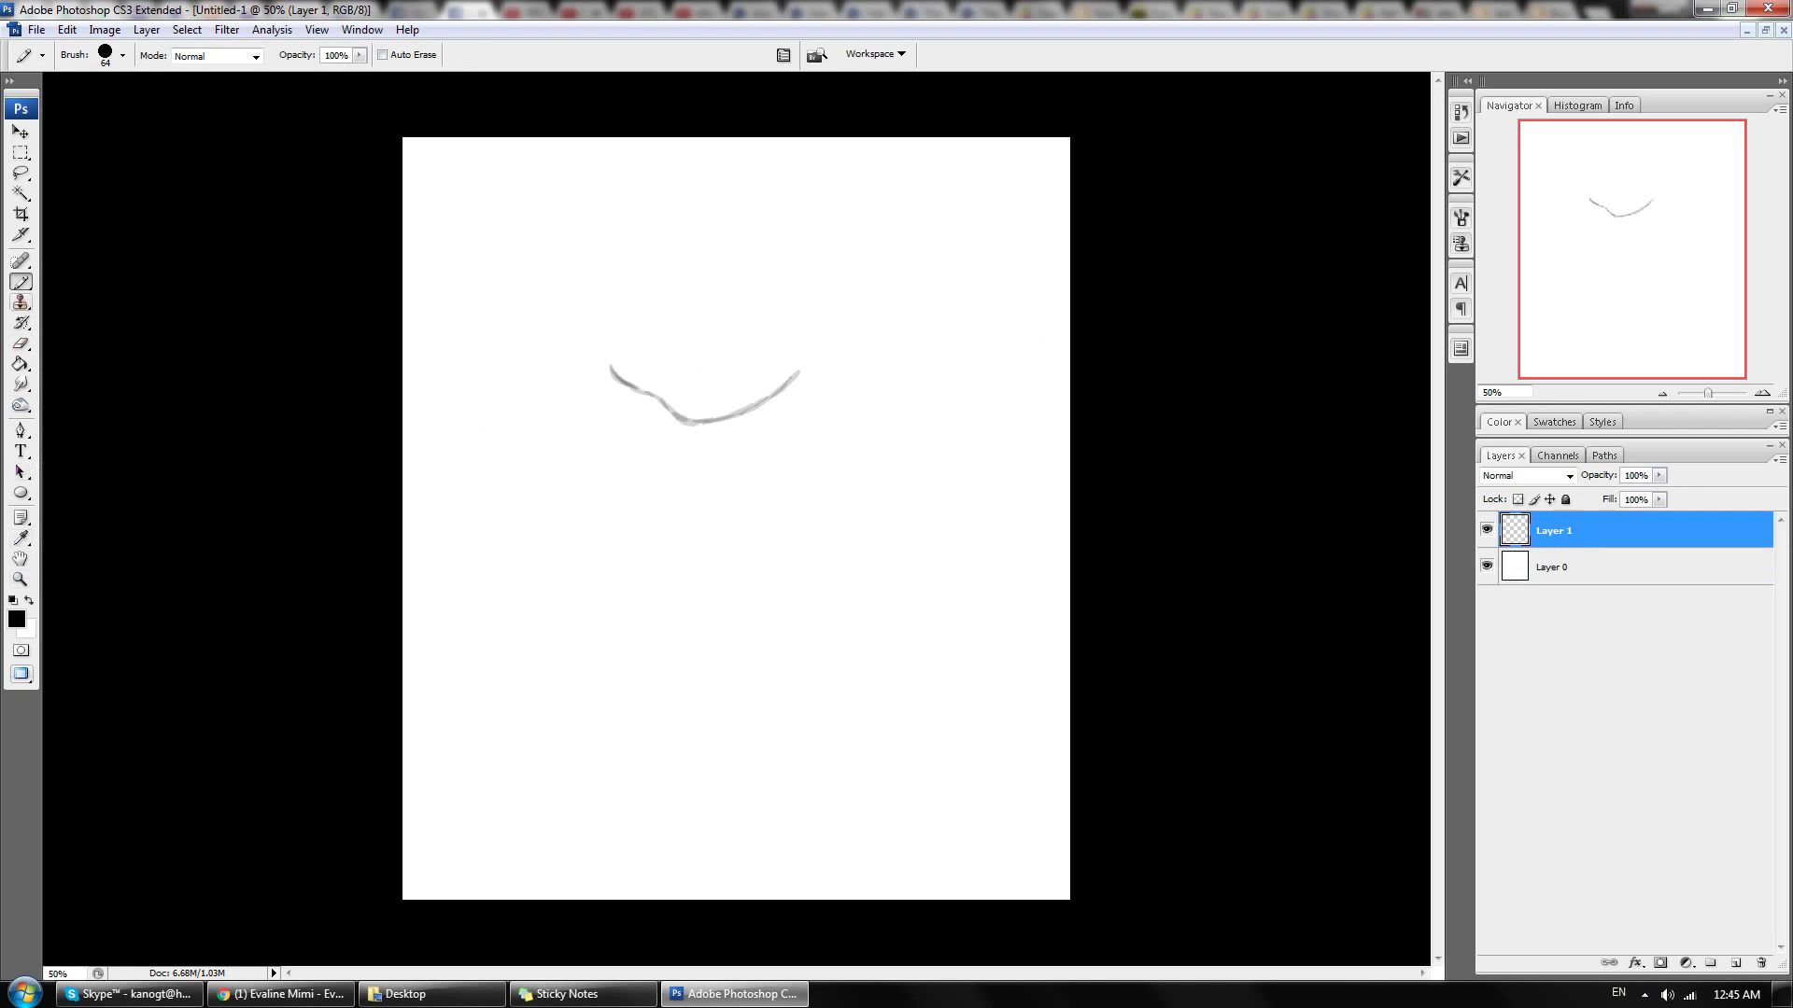
{"action": "right_click", "coordinate": [21, 281]}
{"action": "left_click", "coordinate": [94, 279]}
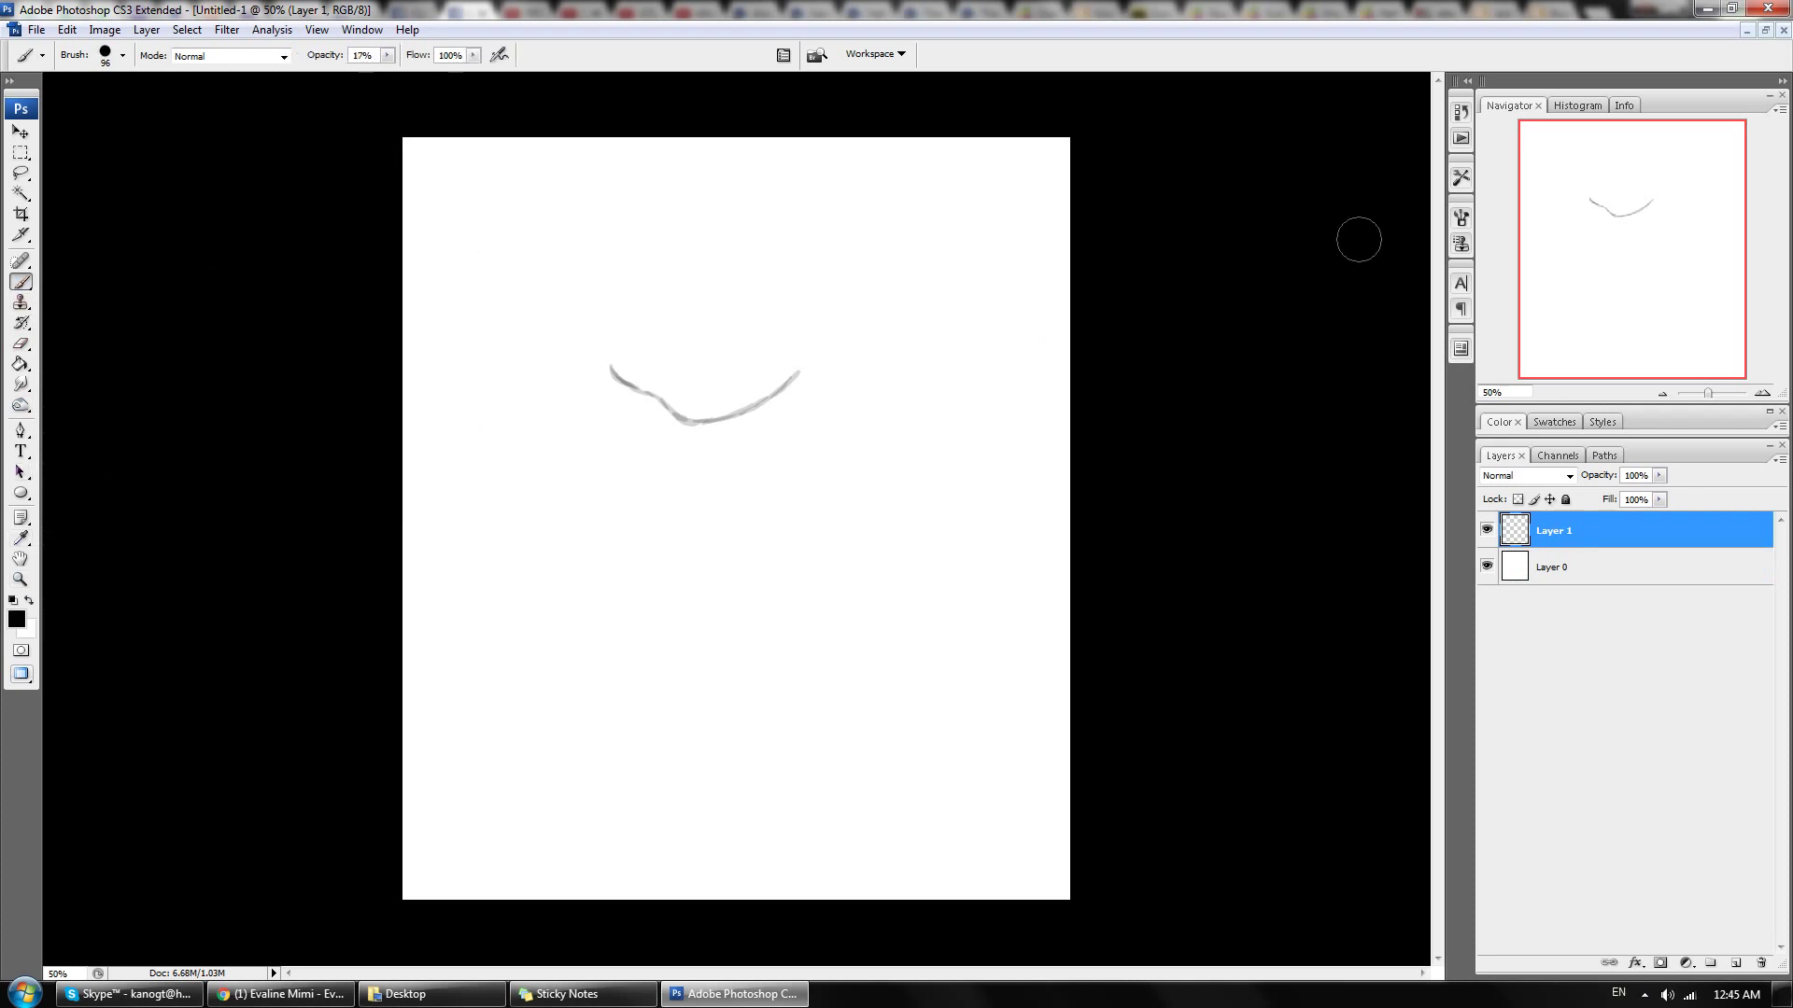
Step: Zoom in slightly and draw the face outline plus the hood's left side, top and outer arc
{"action": "left_click_drag", "start_coordinate": [1708, 393], "coordinate": [1710, 393]}
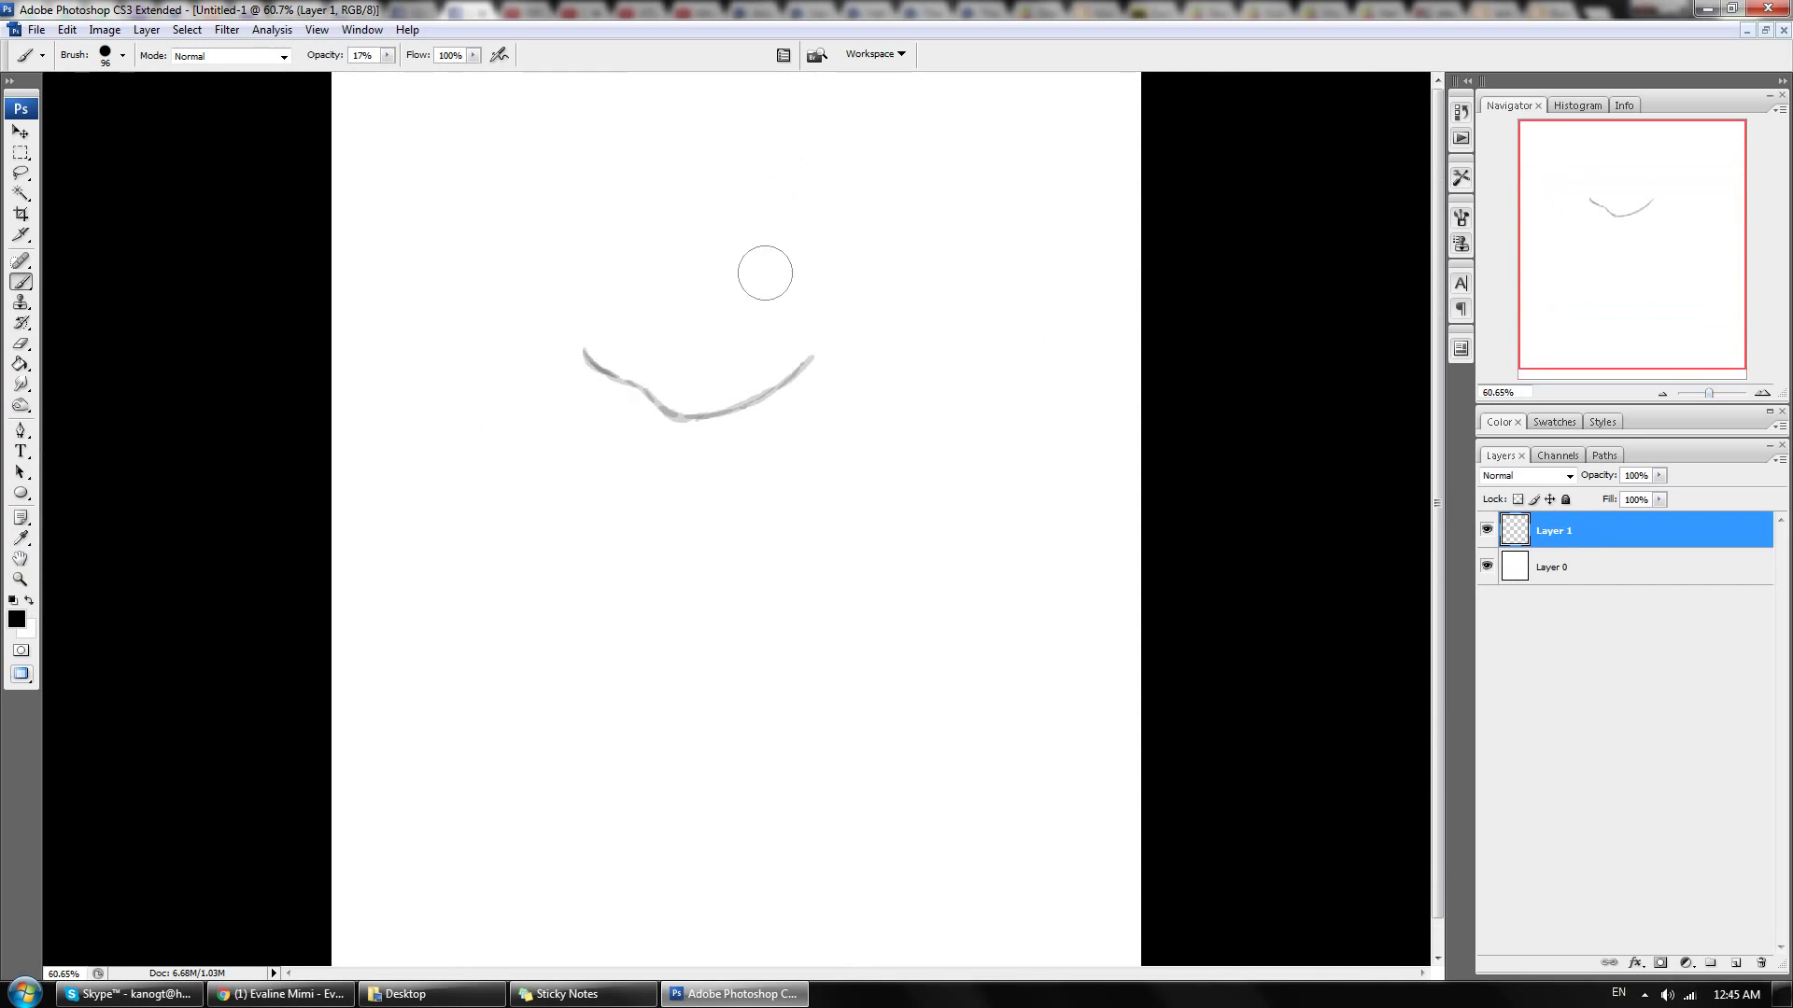
{"action": "mouse_move", "coordinate": [718, 254]}
{"action": "left_mouse_down"}
{"action": "mouse_move", "coordinate": [761, 493]}
{"action": "mouse_move", "coordinate": [566, 385]}
{"action": "mouse_move", "coordinate": [561, 304]}
{"action": "mouse_move", "coordinate": [592, 224]}
{"action": "mouse_move", "coordinate": [722, 266]}
{"action": "mouse_move", "coordinate": [660, 231]}
{"action": "mouse_move", "coordinate": [544, 260]}
{"action": "mouse_move", "coordinate": [548, 399]}
{"action": "mouse_move", "coordinate": [573, 468]}
{"action": "mouse_move", "coordinate": [740, 539]}
{"action": "left_mouse_up"}
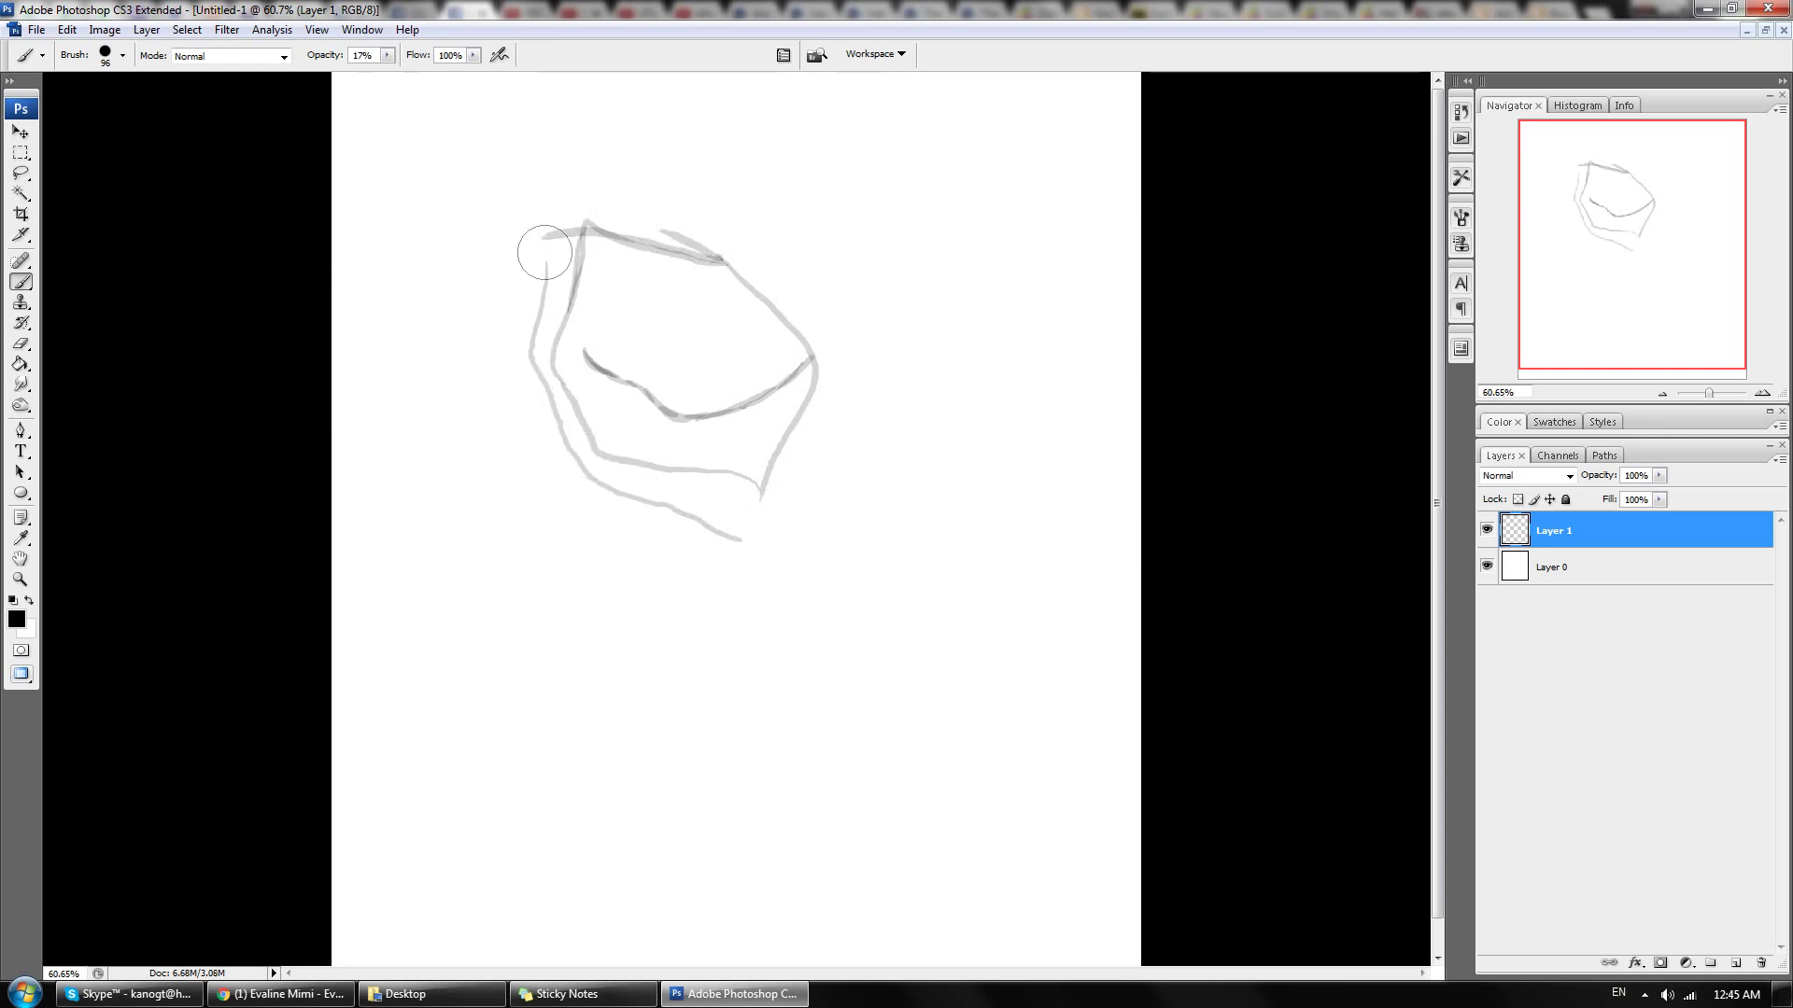
{"action": "mouse_move", "coordinate": [525, 277]}
{"action": "left_mouse_down"}
{"action": "mouse_move", "coordinate": [548, 180]}
{"action": "mouse_move", "coordinate": [601, 144]}
{"action": "mouse_move", "coordinate": [732, 124]}
{"action": "mouse_move", "coordinate": [784, 150]}
{"action": "left_mouse_up"}
{"action": "mouse_move", "coordinate": [560, 170]}
{"action": "left_mouse_down"}
{"action": "mouse_move", "coordinate": [640, 100]}
{"action": "mouse_move", "coordinate": [821, 112]}
{"action": "mouse_move", "coordinate": [913, 338]}
{"action": "mouse_move", "coordinate": [800, 509]}
{"action": "mouse_move", "coordinate": [855, 406]}
{"action": "left_mouse_up"}
Step: Add short strokes under the hood and face, then glance at the reference photo
{"action": "left_click_drag", "start_coordinate": [689, 506], "coordinate": [716, 509]}
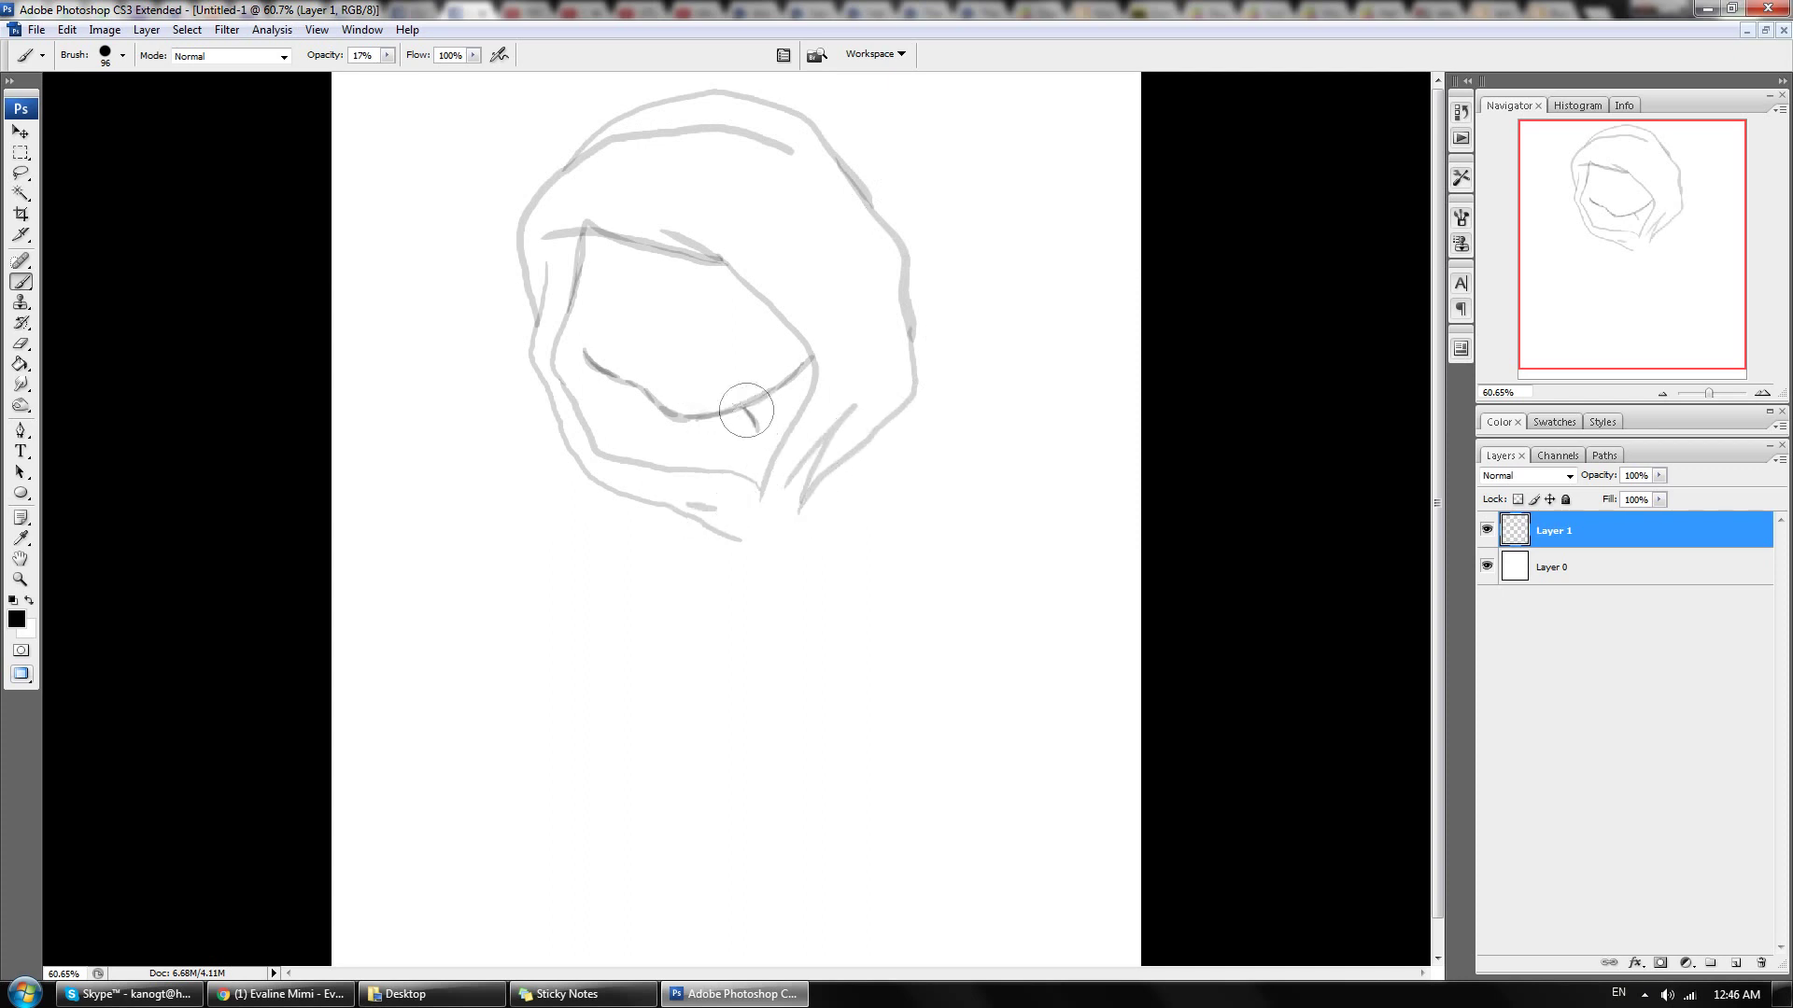
{"action": "left_click_drag", "start_coordinate": [746, 403], "coordinate": [756, 429]}
{"action": "left_click", "coordinate": [280, 994]}
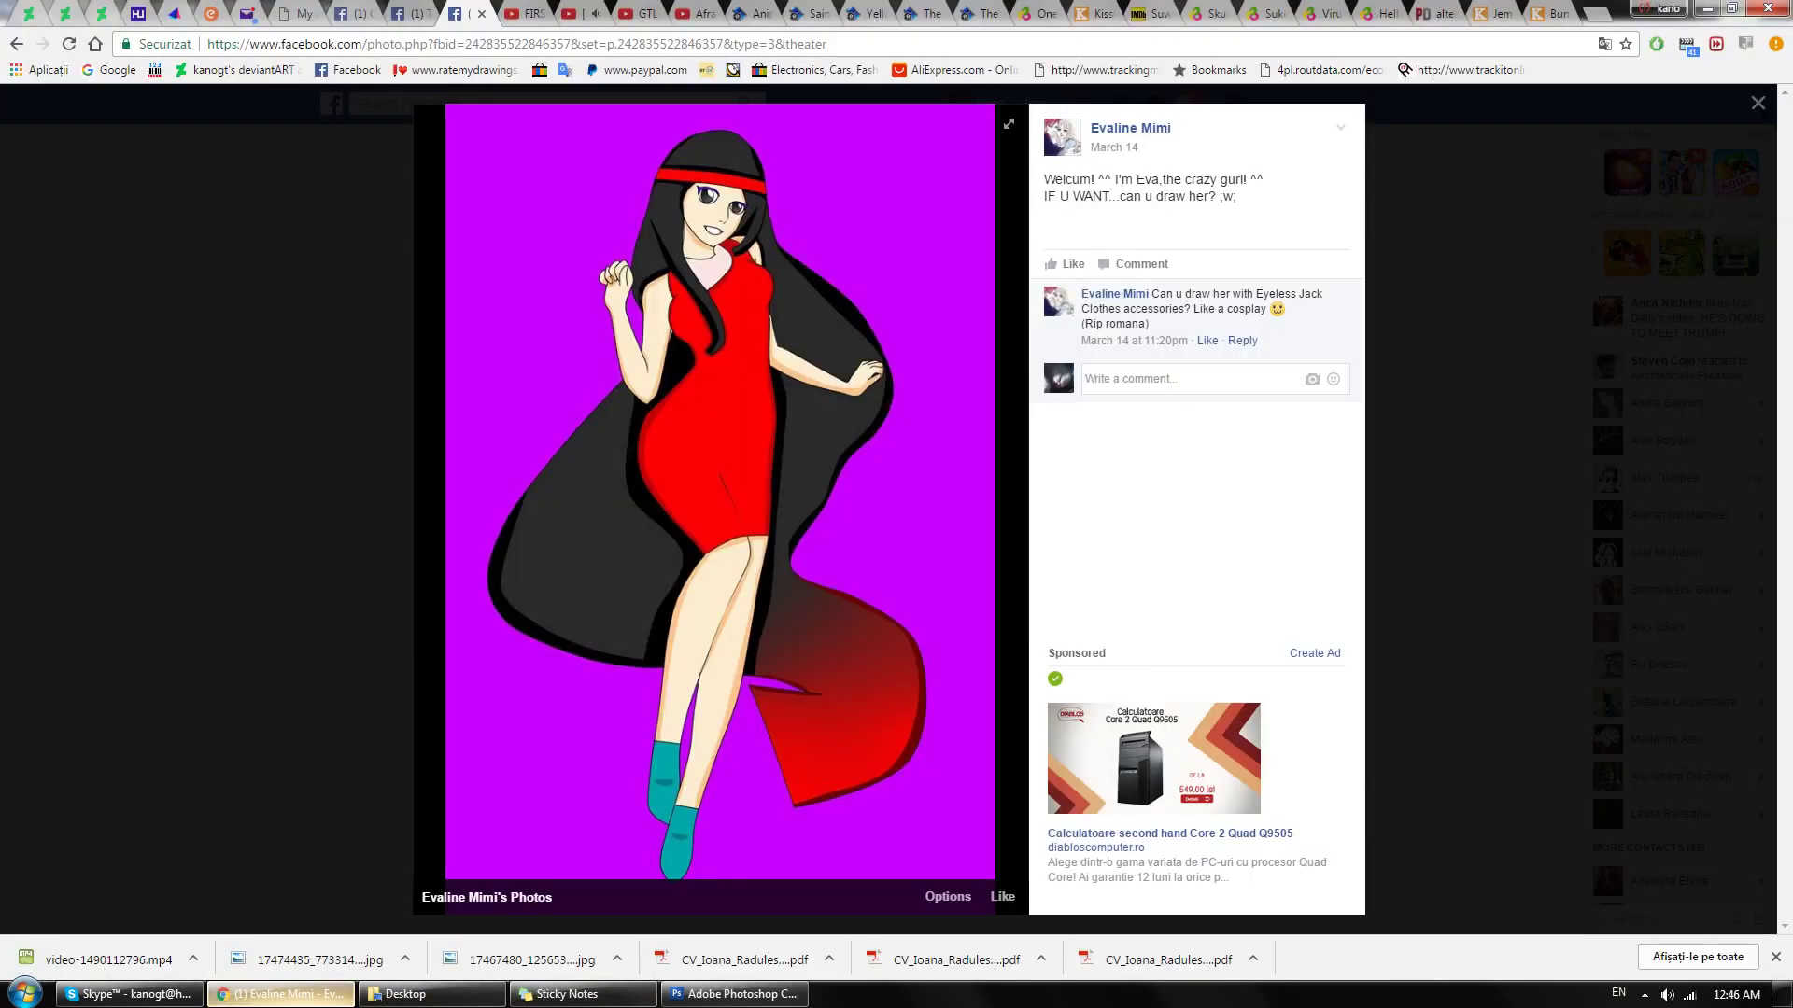
{"action": "key", "text": "alt+Tab"}
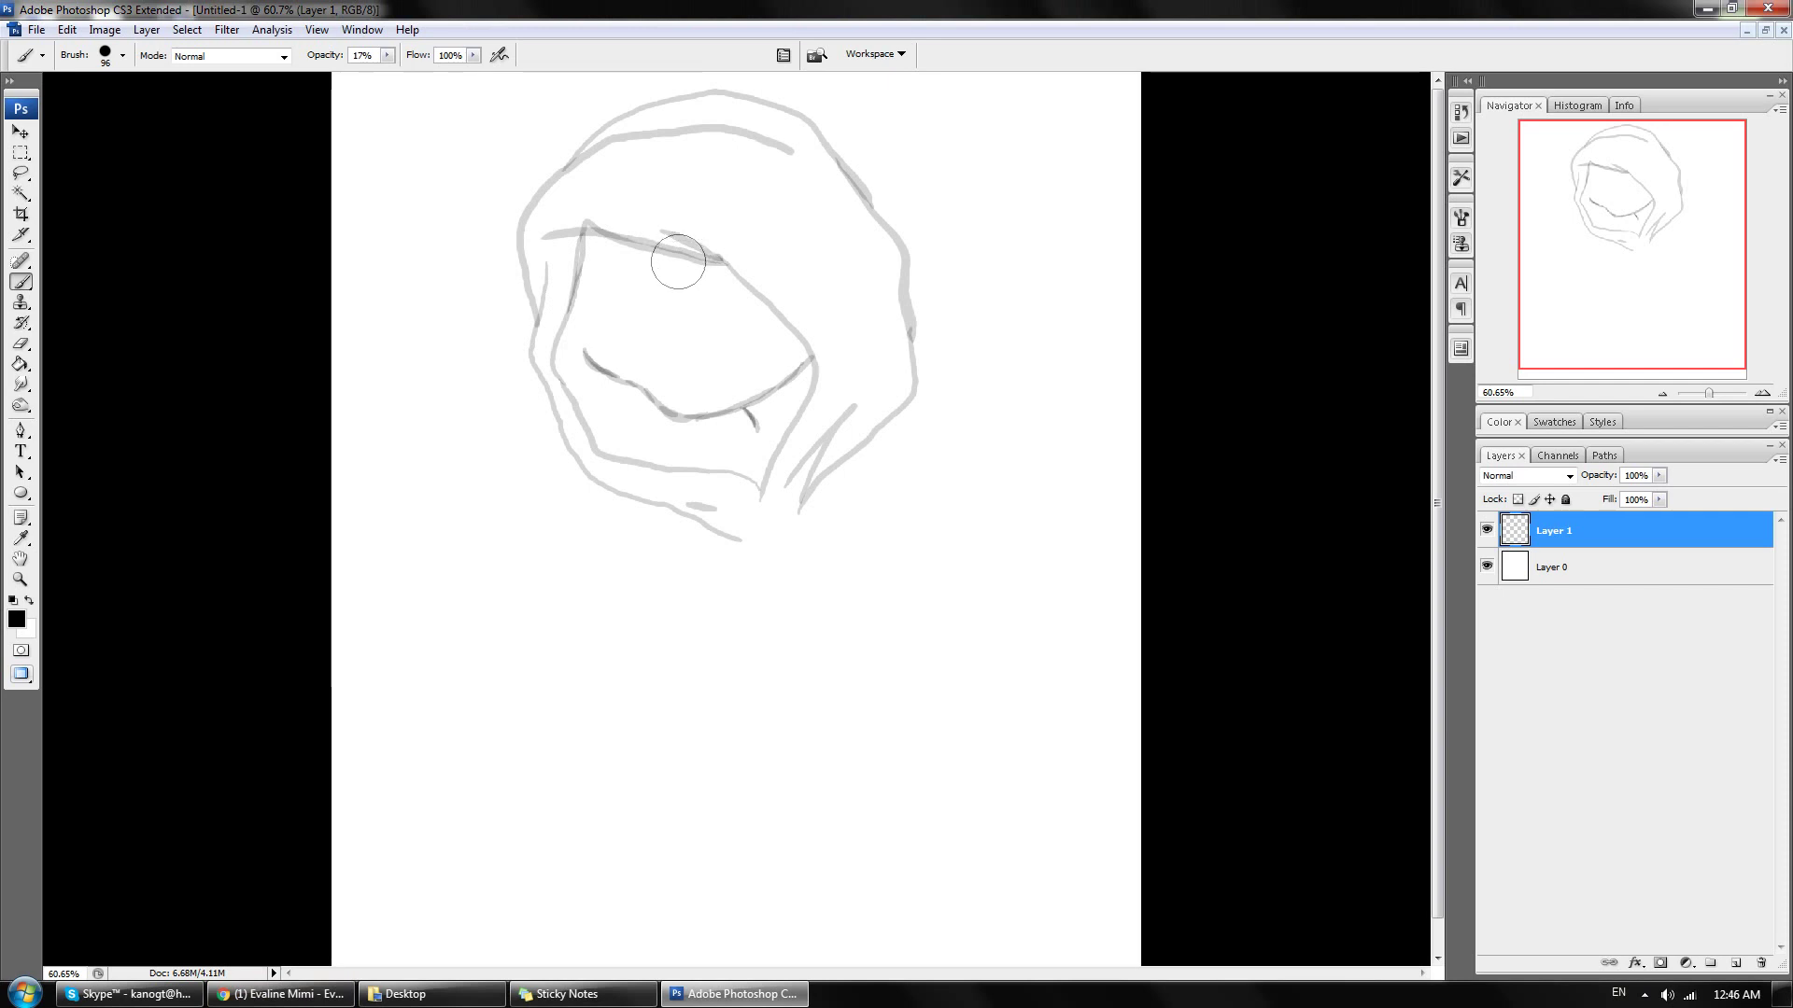
Step: Brush a double diagonal fringe line across the upper face, checking the Chrome reference
{"action": "left_click_drag", "start_coordinate": [678, 261], "coordinate": [586, 324]}
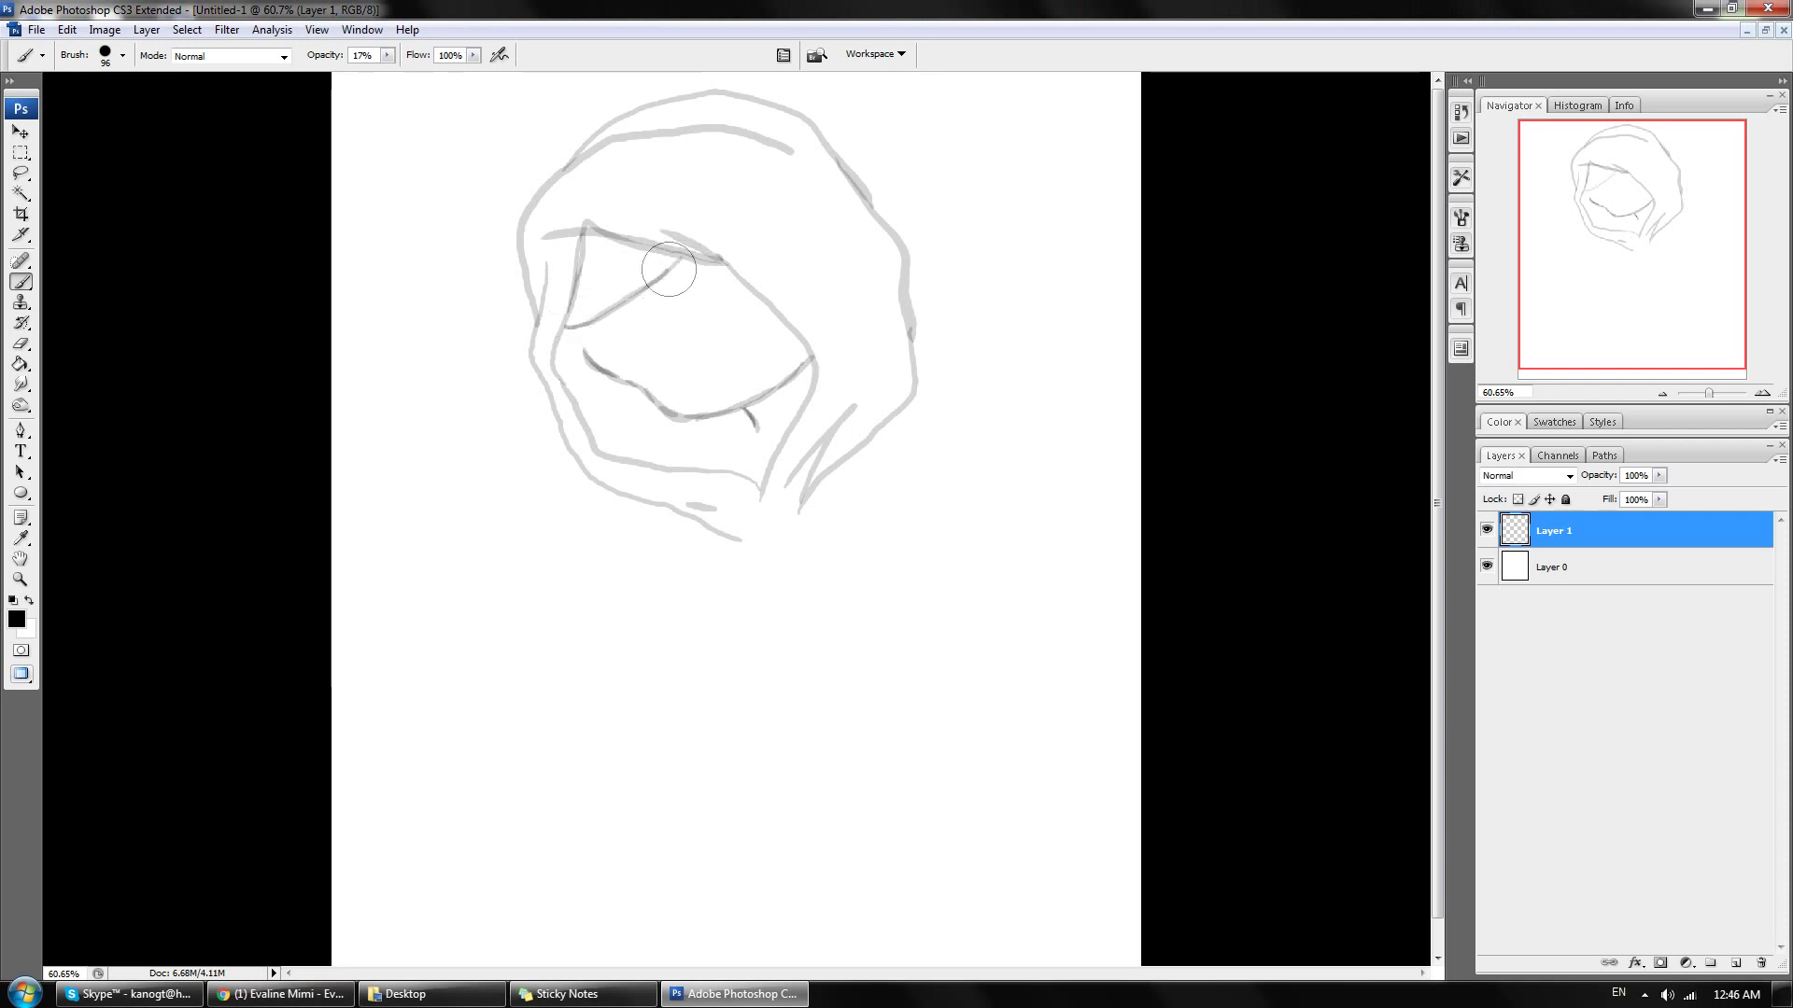
{"action": "mouse_move", "coordinate": [680, 257]}
{"action": "left_mouse_down"}
{"action": "mouse_move", "coordinate": [559, 350]}
{"action": "mouse_move", "coordinate": [711, 260]}
{"action": "left_mouse_up"}
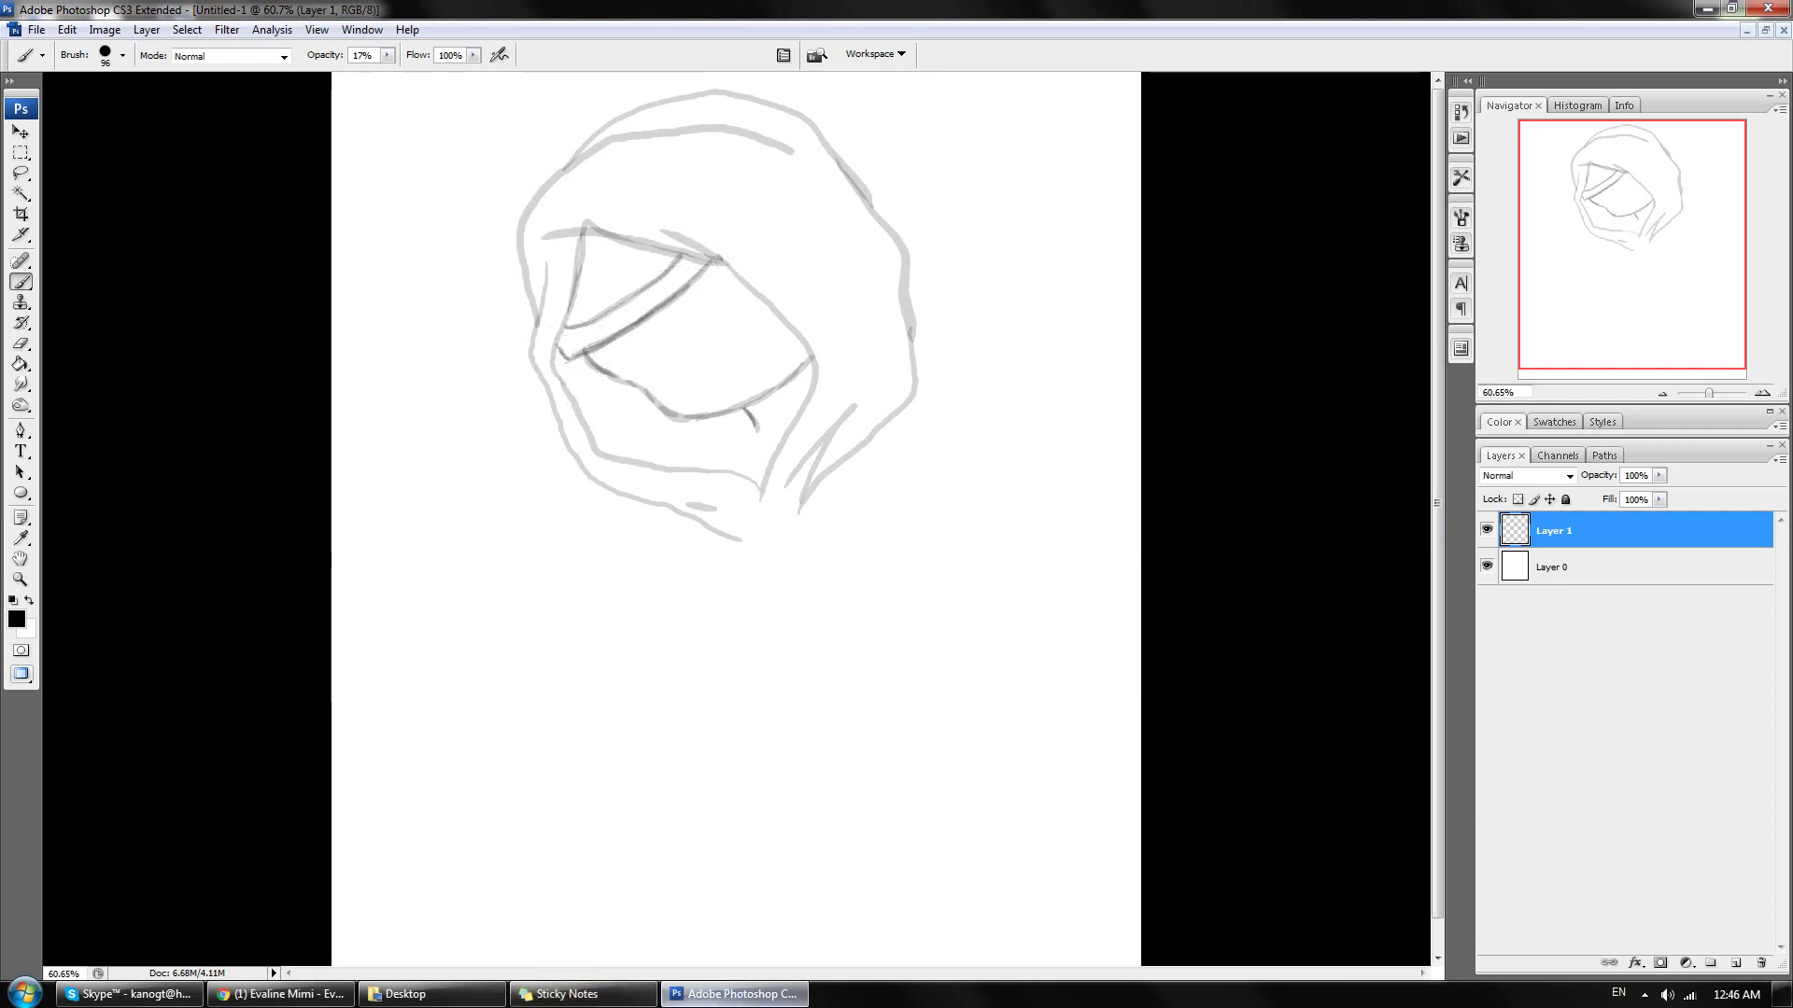
{"action": "left_click", "coordinate": [280, 993]}
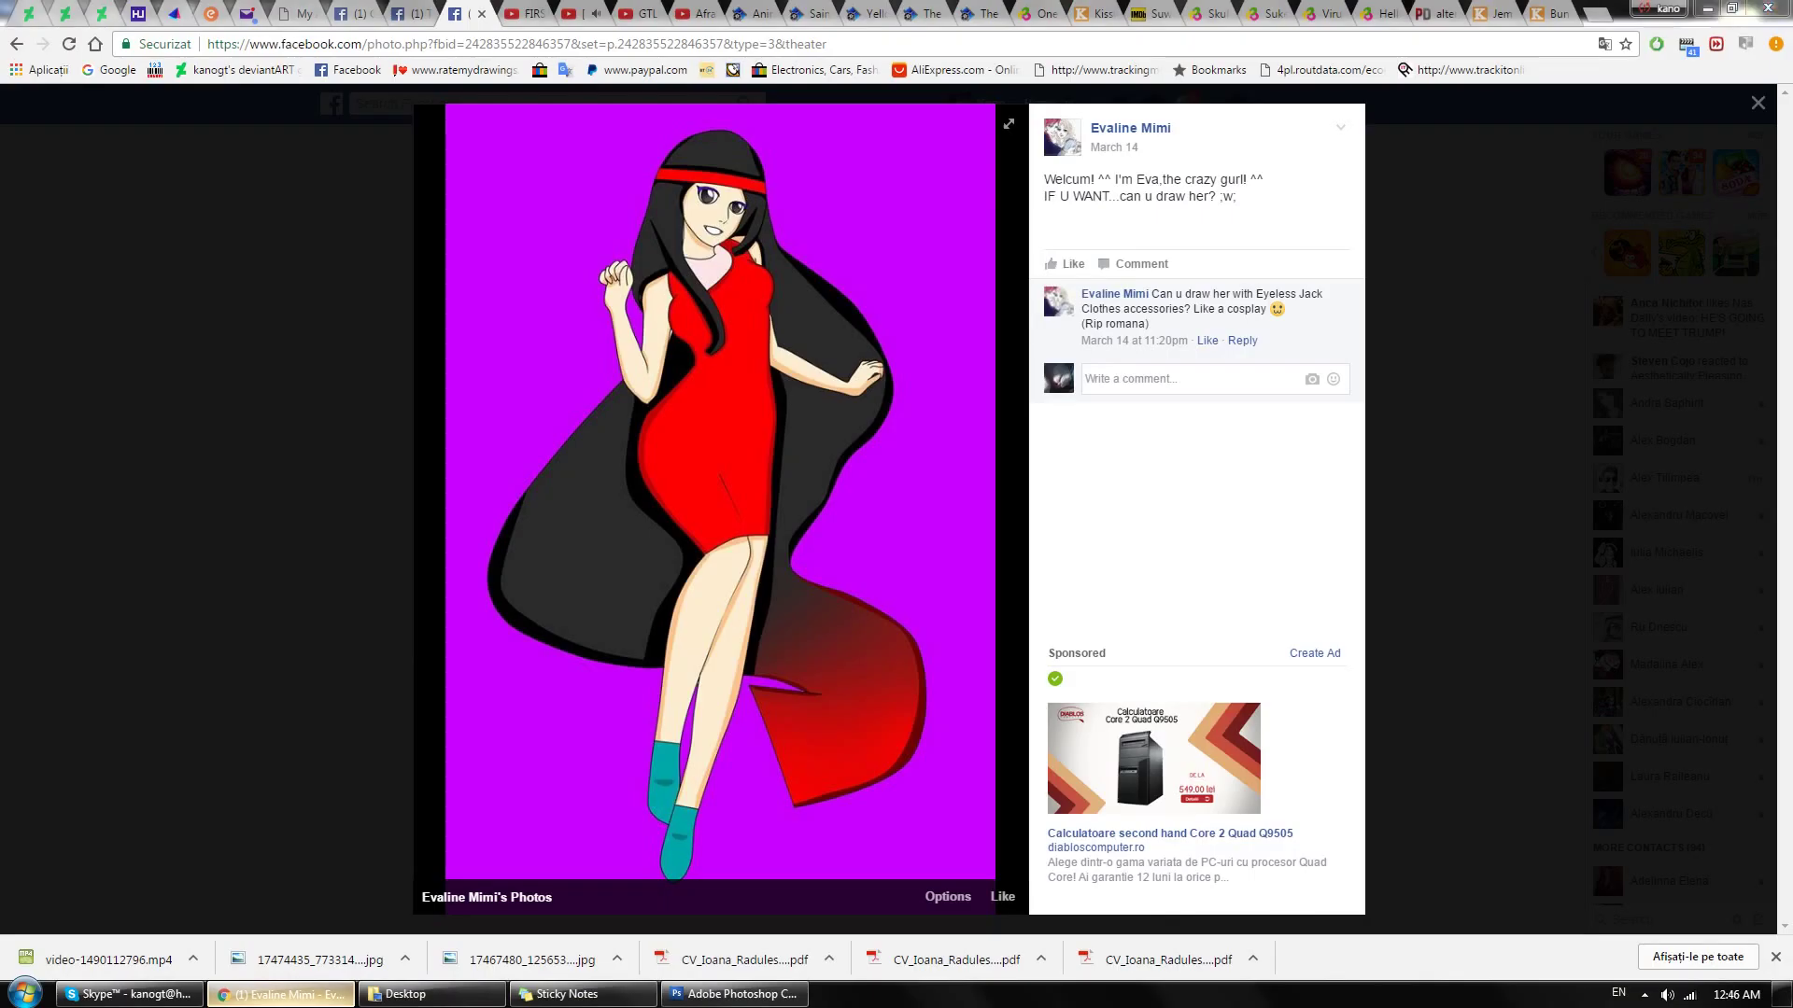
{"action": "left_click", "coordinate": [733, 994]}
{"action": "left_click", "coordinate": [281, 994]}
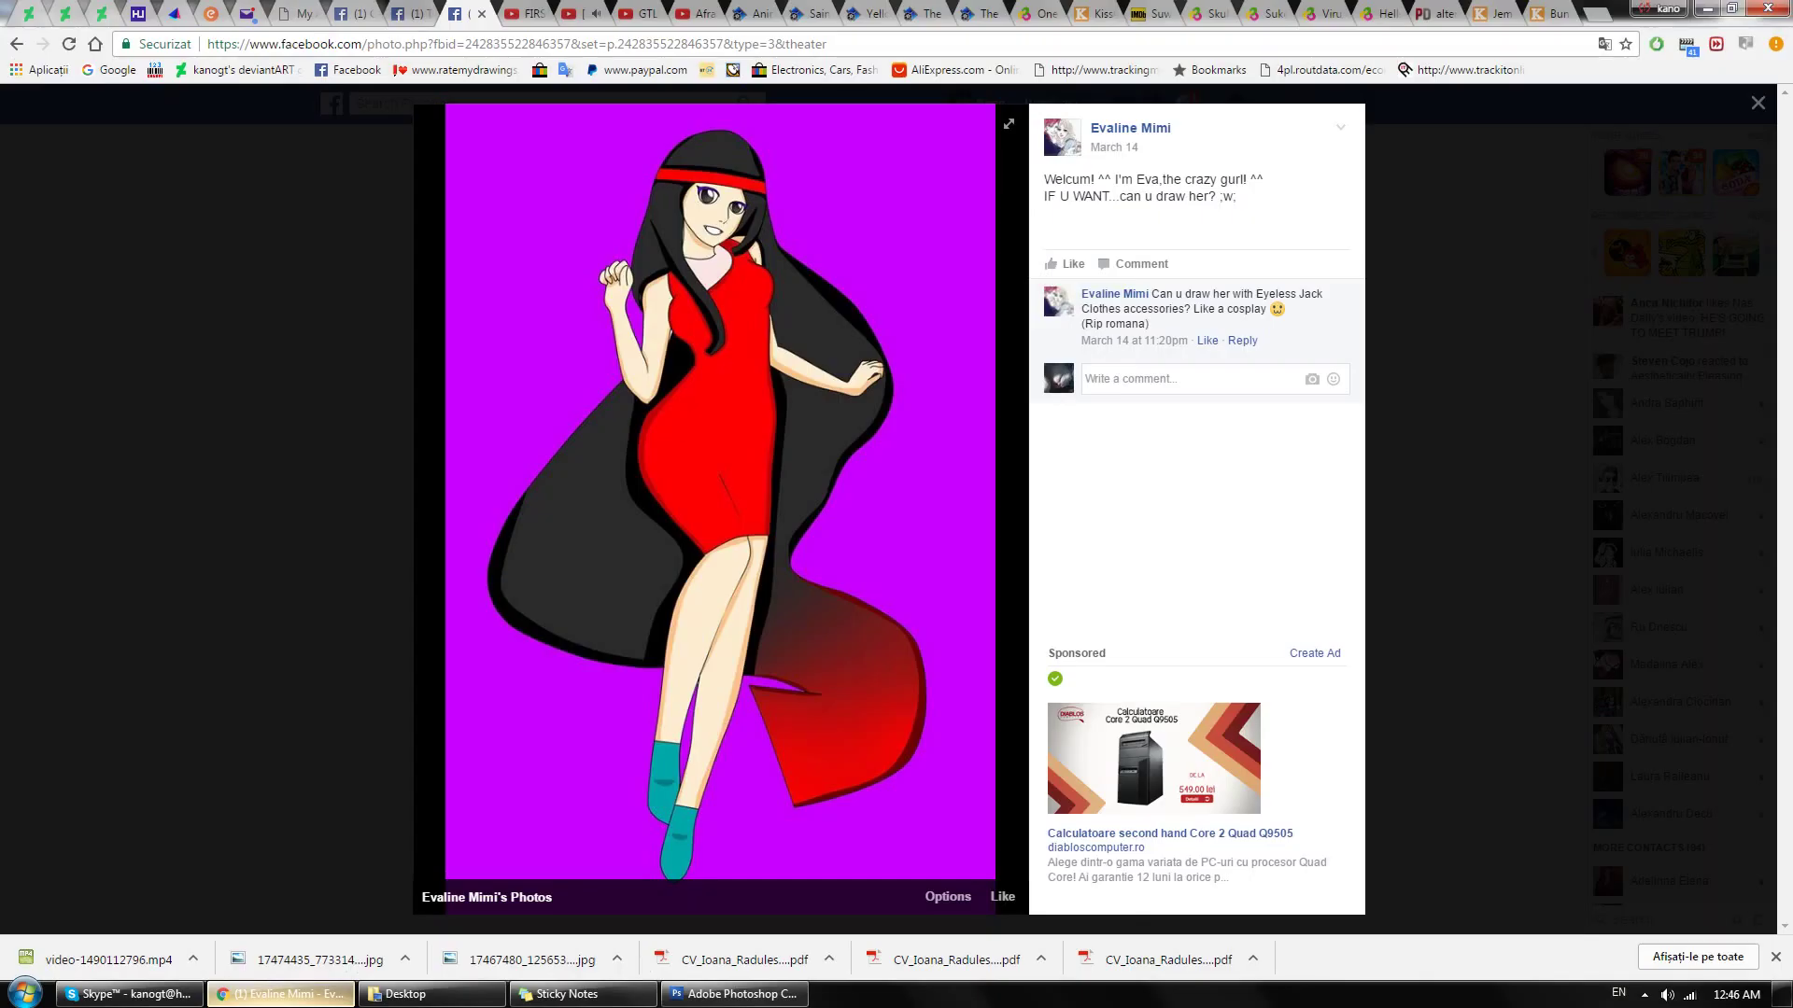
{"action": "left_click", "coordinate": [733, 993]}
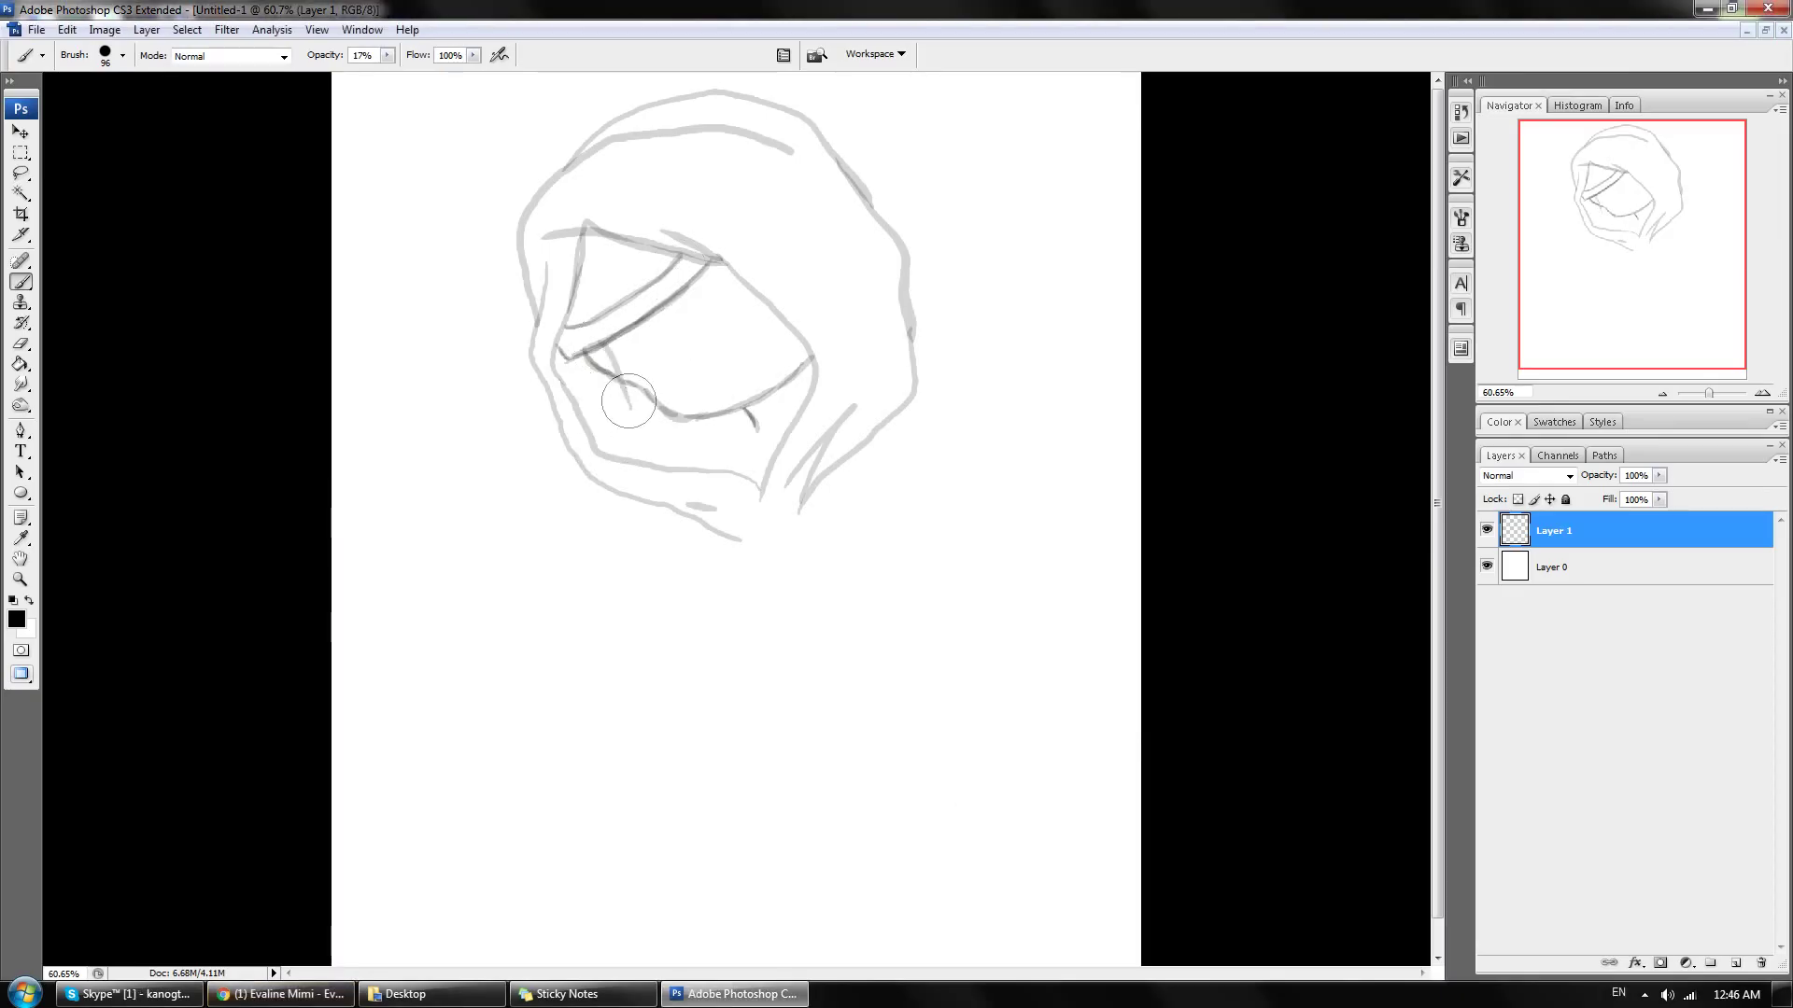
Step: Paint dark and light wavy hair strands hanging from the fringe past the hood's lower edge
{"action": "left_click_drag", "start_coordinate": [605, 346], "coordinate": [625, 434]}
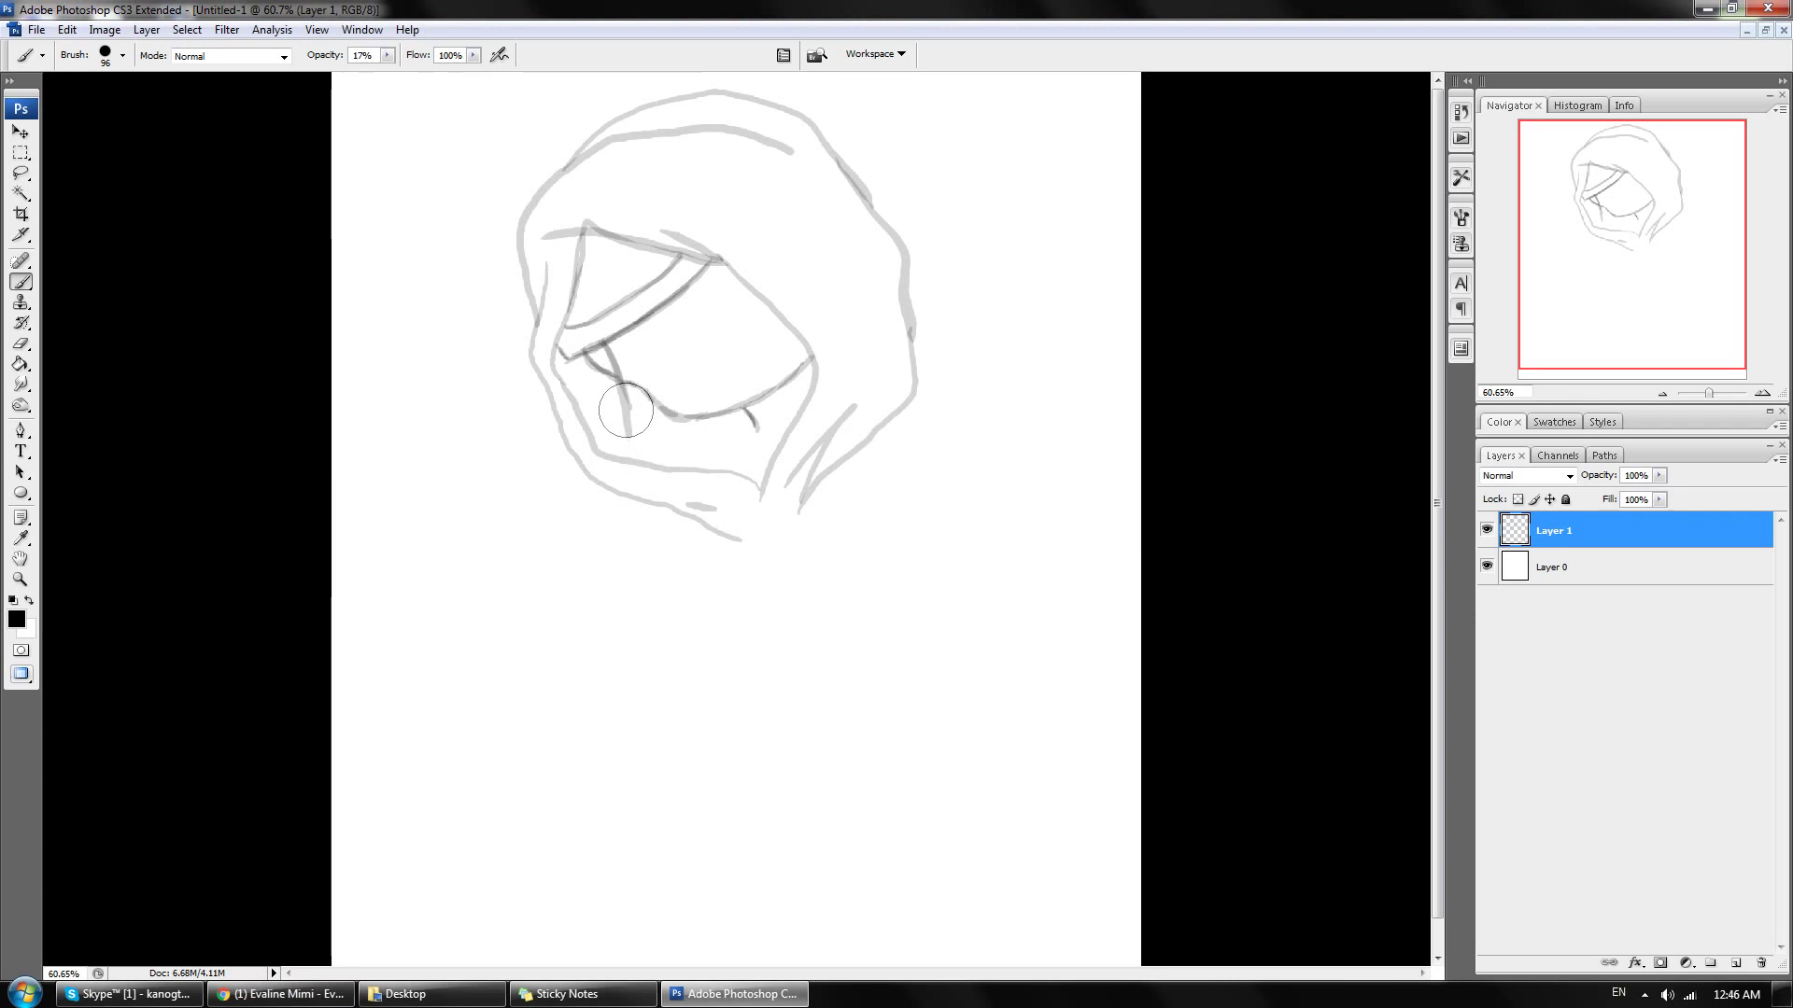
{"action": "left_click_drag", "start_coordinate": [607, 350], "coordinate": [631, 525]}
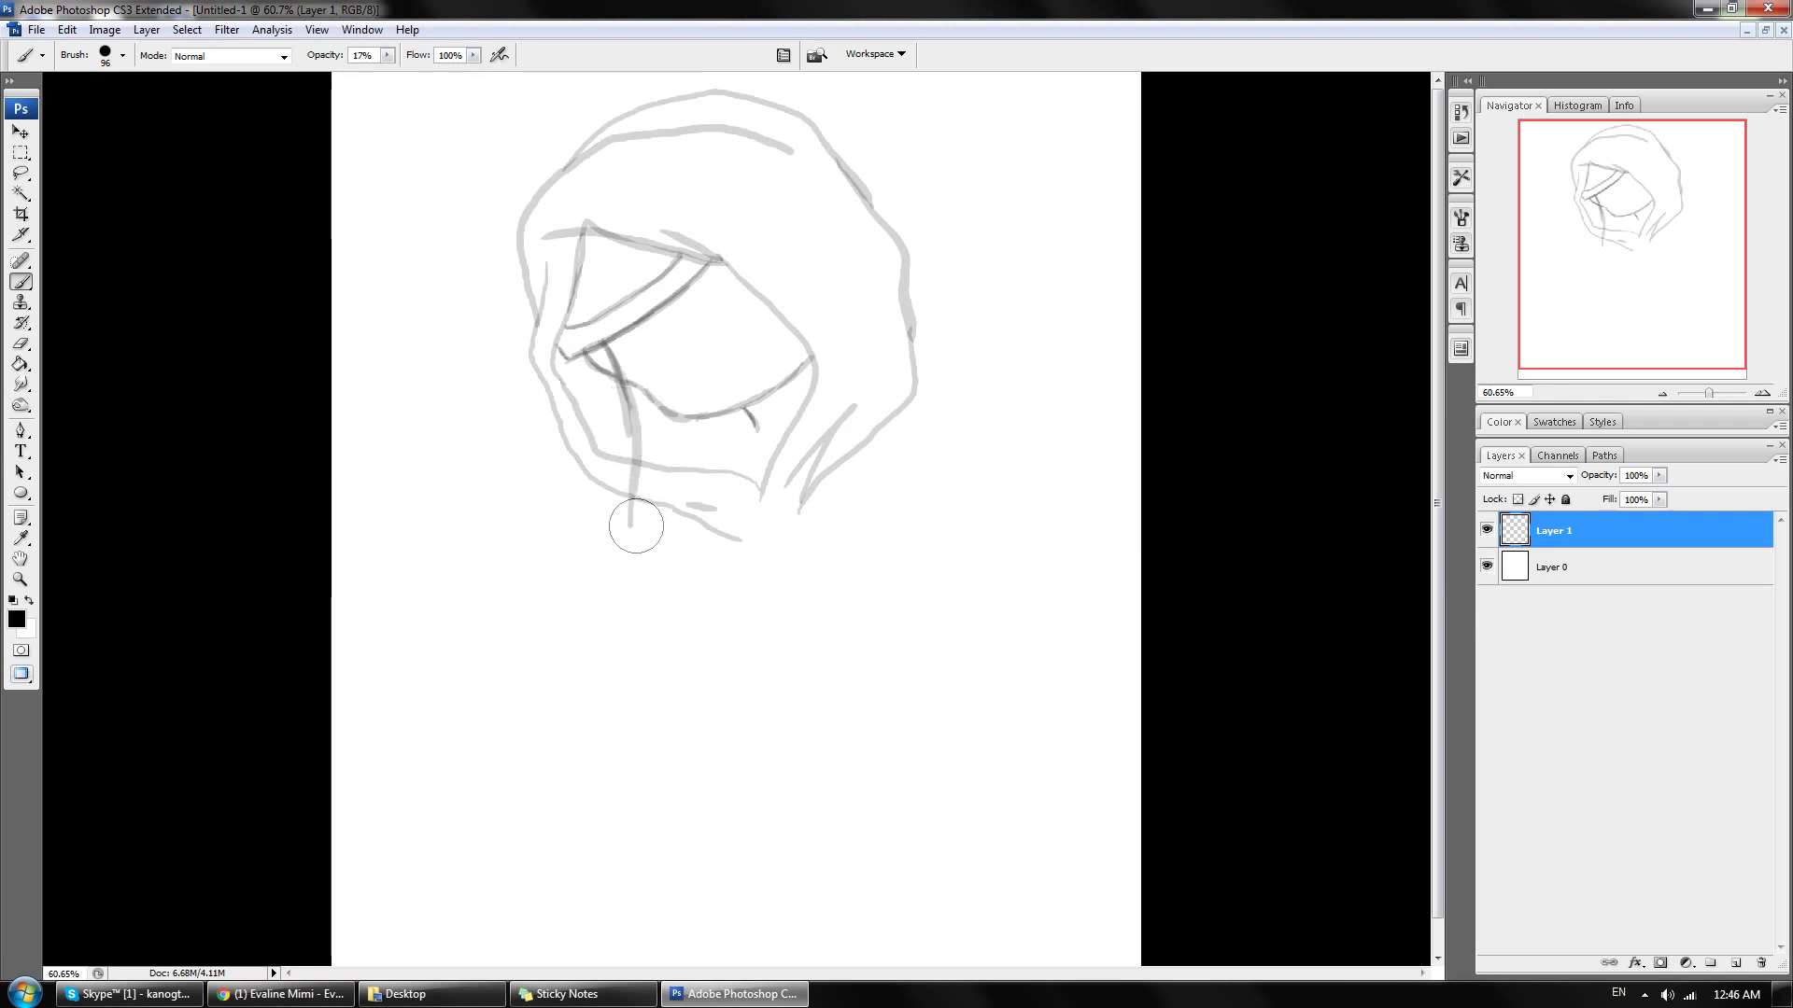
{"action": "left_click_drag", "start_coordinate": [626, 418], "coordinate": [659, 581]}
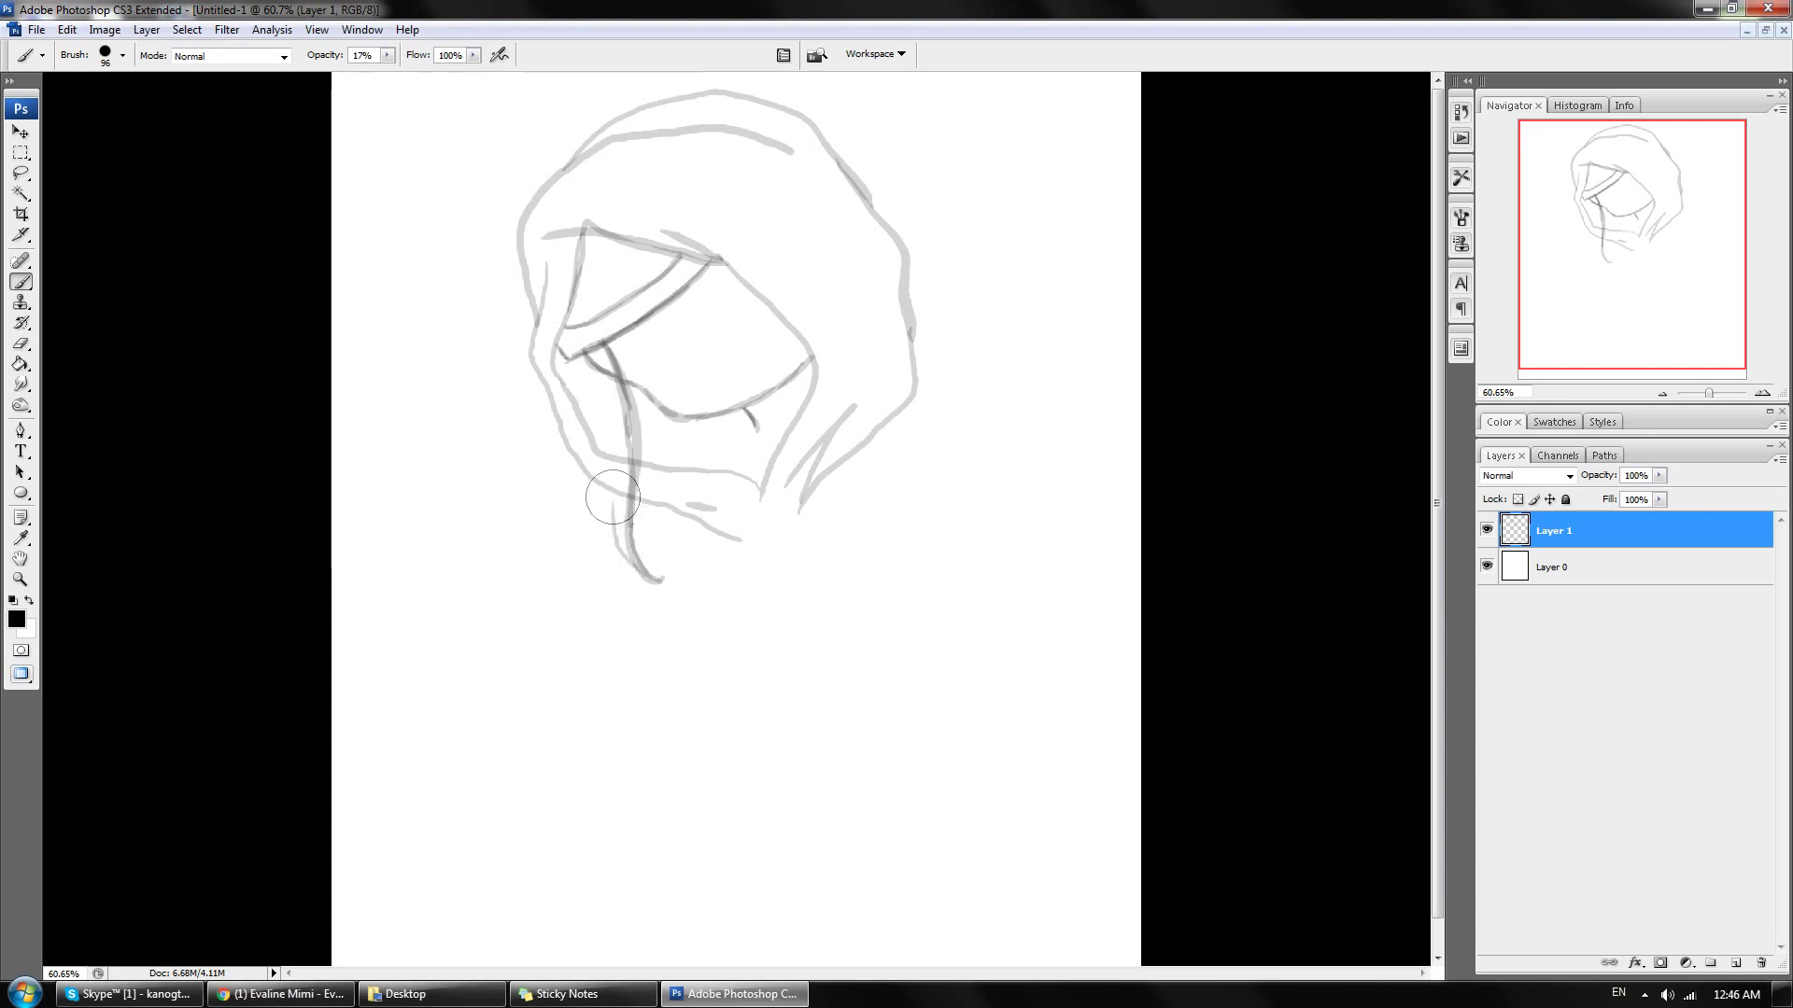
{"action": "left_click_drag", "start_coordinate": [613, 504], "coordinate": [622, 558]}
{"action": "left_click_drag", "start_coordinate": [586, 364], "coordinate": [595, 481]}
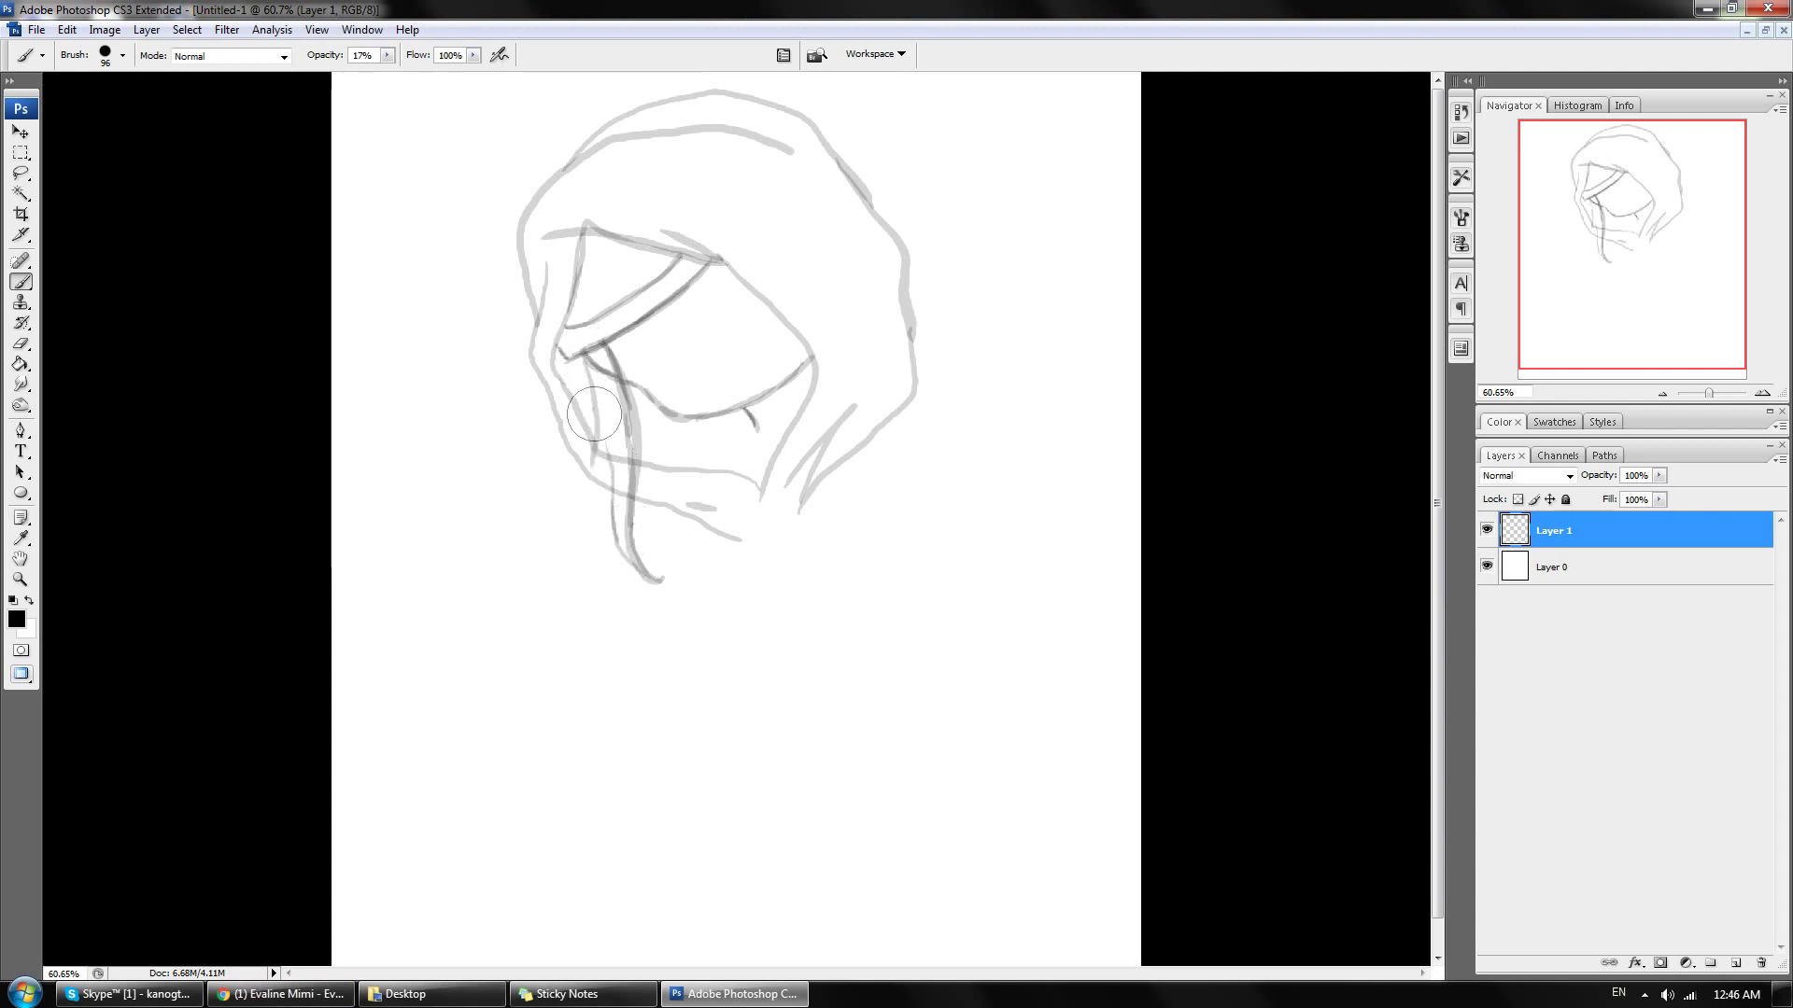
{"action": "mouse_move", "coordinate": [607, 392]}
{"action": "left_mouse_down"}
{"action": "mouse_move", "coordinate": [615, 556]}
{"action": "mouse_move", "coordinate": [603, 467]}
{"action": "left_mouse_up"}
{"action": "mouse_move", "coordinate": [611, 537]}
{"action": "left_mouse_down"}
{"action": "mouse_move", "coordinate": [579, 372]}
{"action": "mouse_move", "coordinate": [677, 593]}
{"action": "left_mouse_up"}
{"action": "left_click_drag", "start_coordinate": [612, 472], "coordinate": [627, 570]}
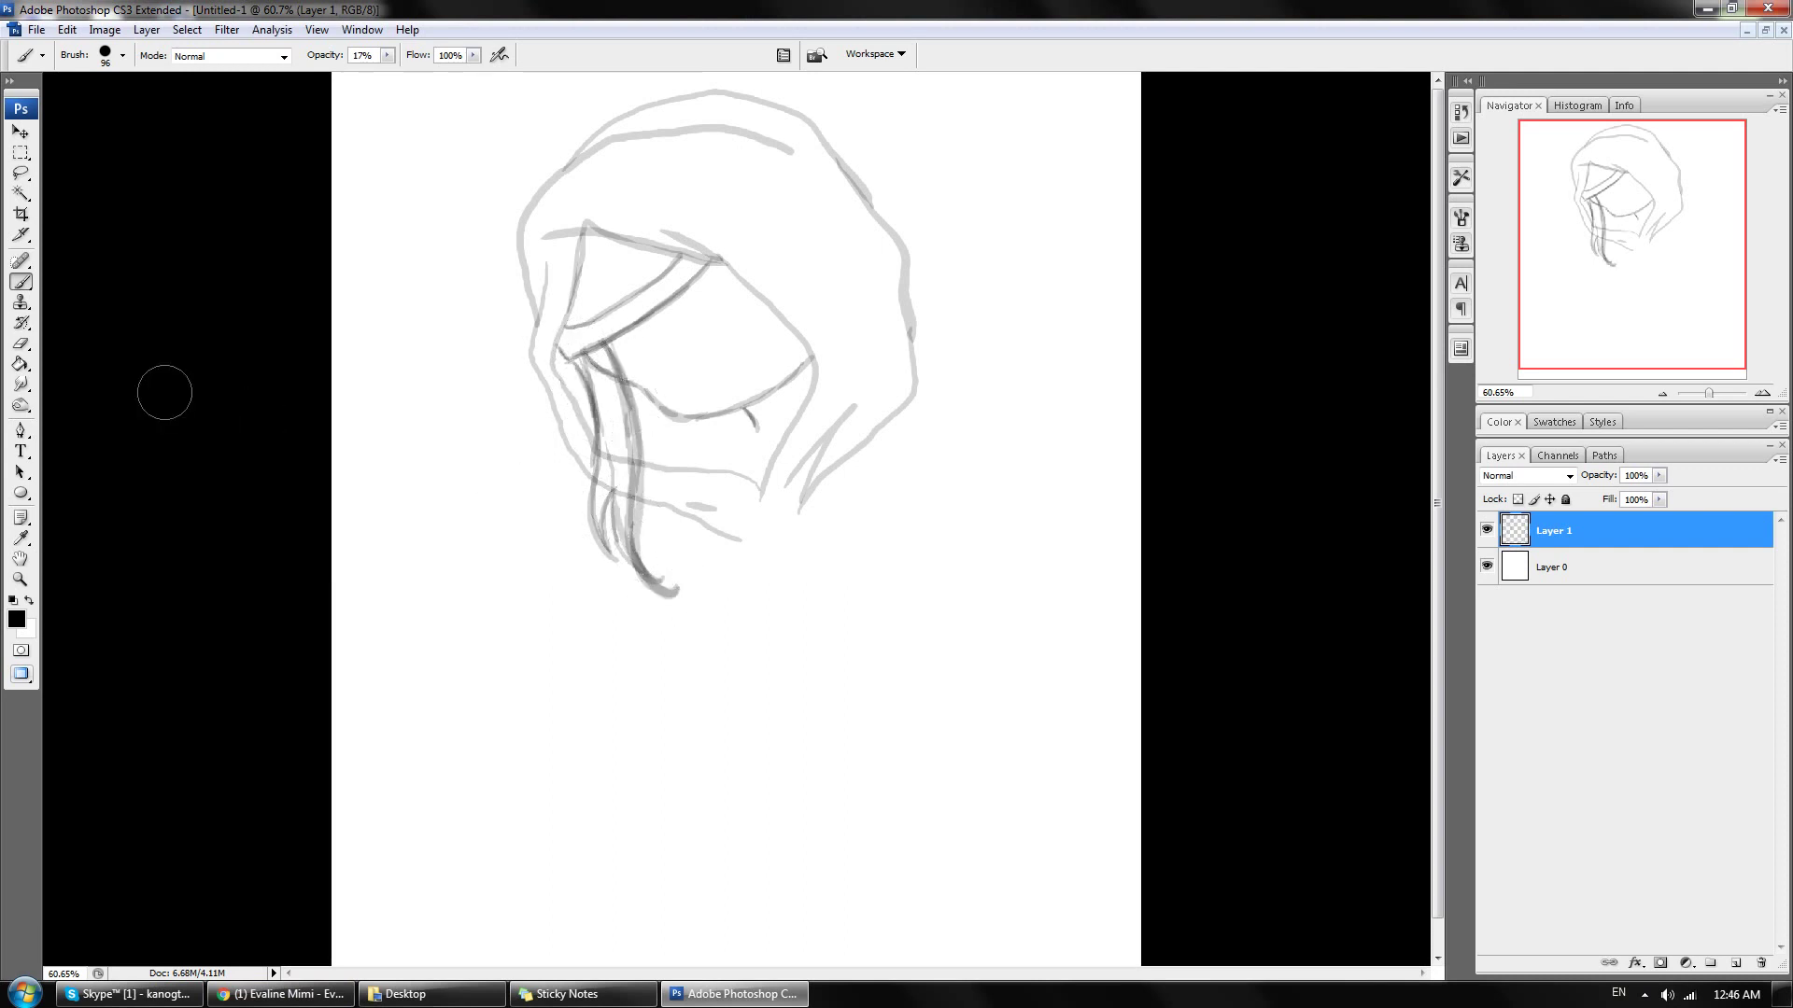
Step: Erase and lighten the overlapping upper and lower parts of the left hair strands
{"action": "key", "text": "e"}
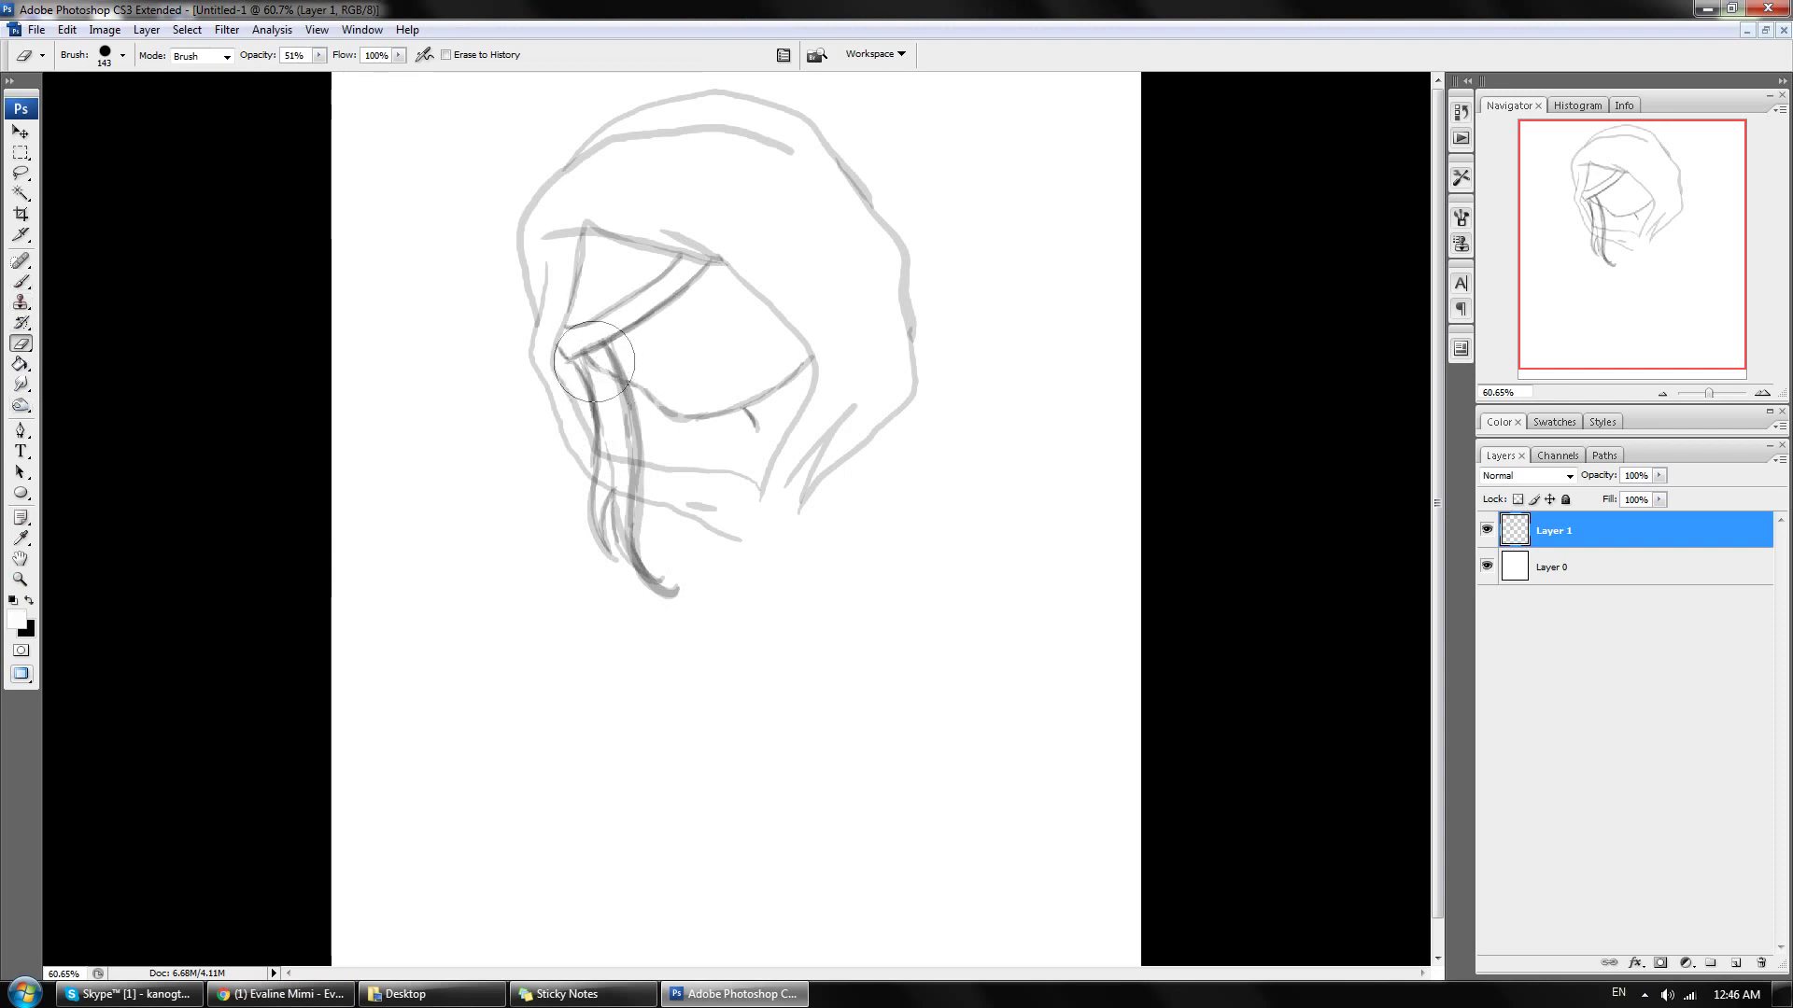
{"action": "mouse_move", "coordinate": [594, 362]}
{"action": "left_mouse_down"}
{"action": "mouse_move", "coordinate": [612, 421]}
{"action": "mouse_move", "coordinate": [598, 487]}
{"action": "mouse_move", "coordinate": [625, 467]}
{"action": "left_mouse_up"}
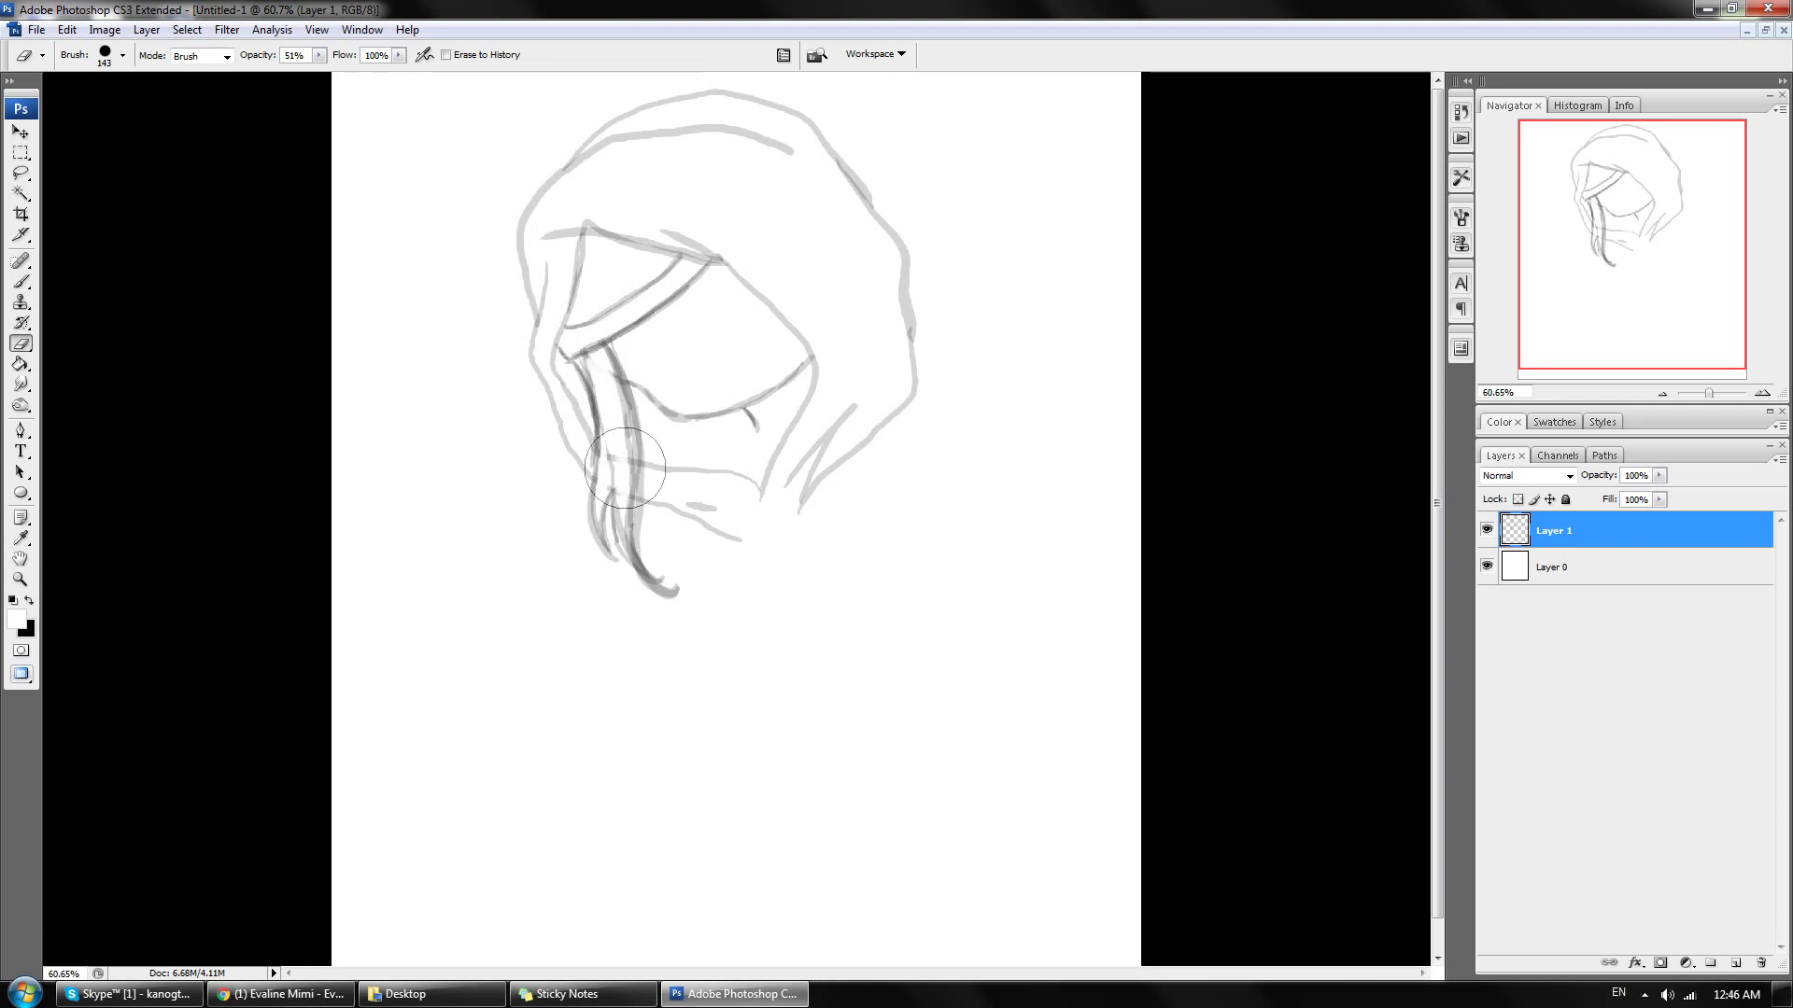
{"action": "mouse_move", "coordinate": [625, 466]}
{"action": "left_mouse_down"}
{"action": "mouse_move", "coordinate": [636, 592]}
{"action": "mouse_move", "coordinate": [632, 460]}
{"action": "mouse_move", "coordinate": [607, 383]}
{"action": "left_mouse_up"}
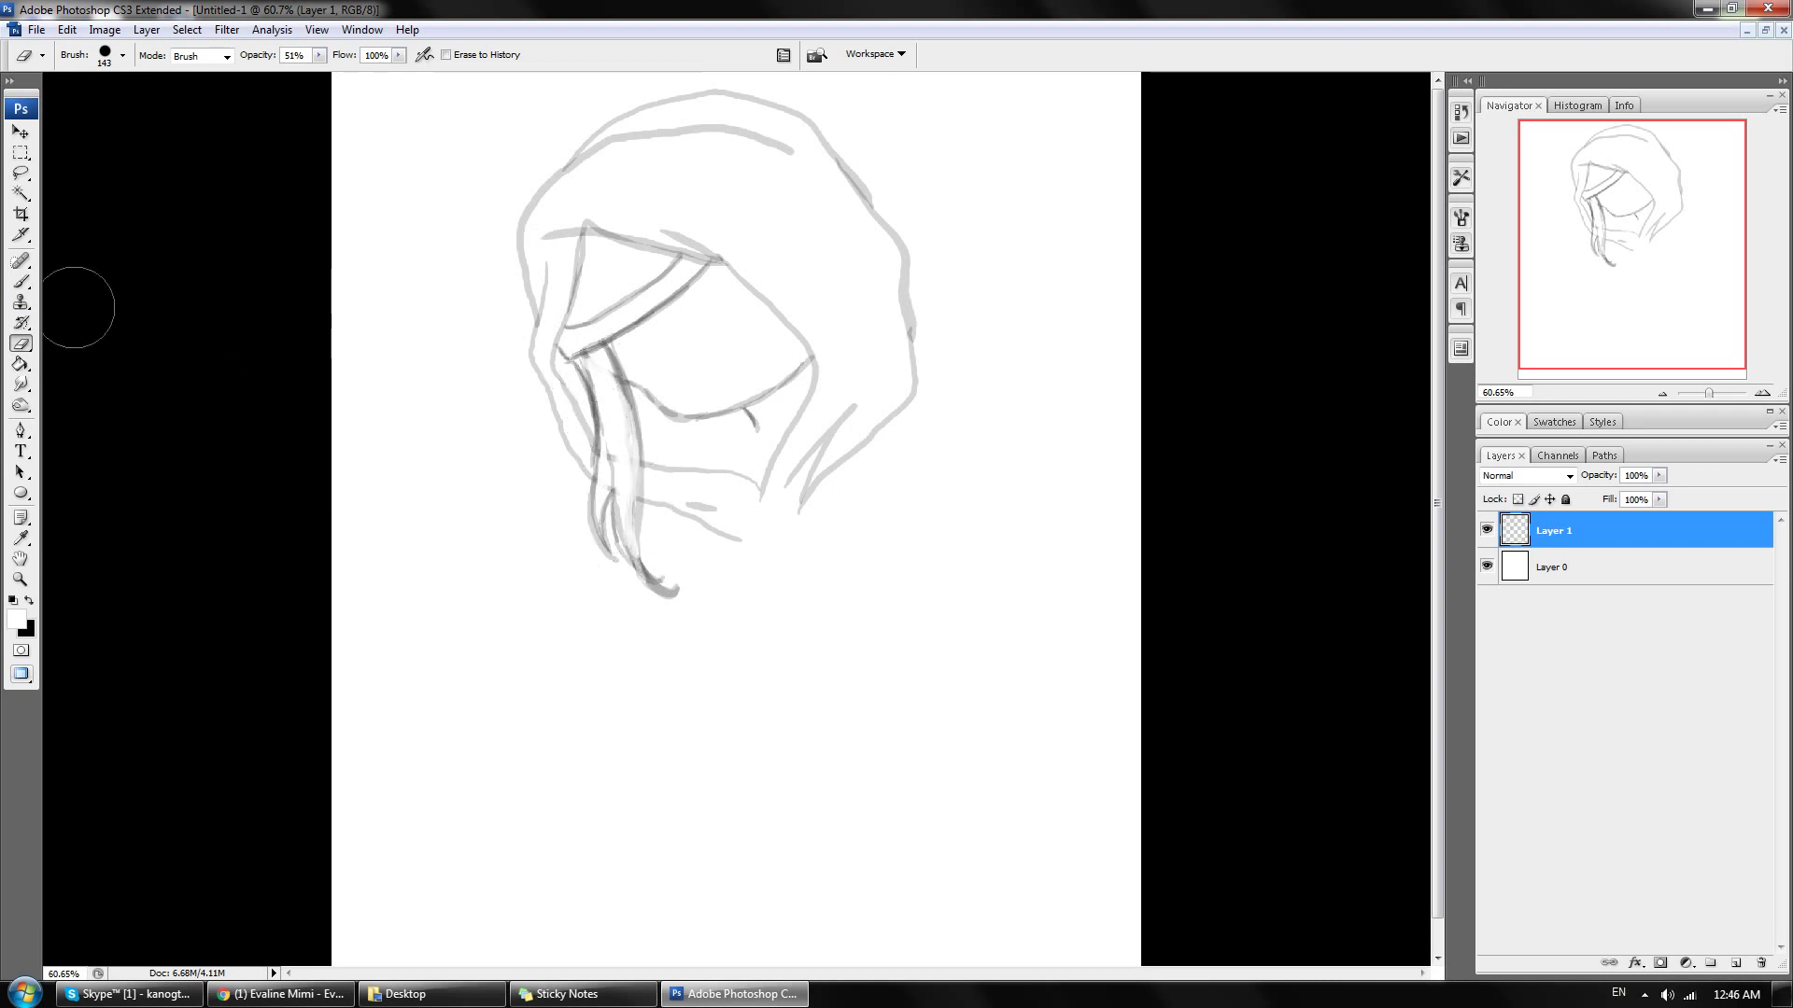
{"action": "left_click", "coordinate": [20, 281]}
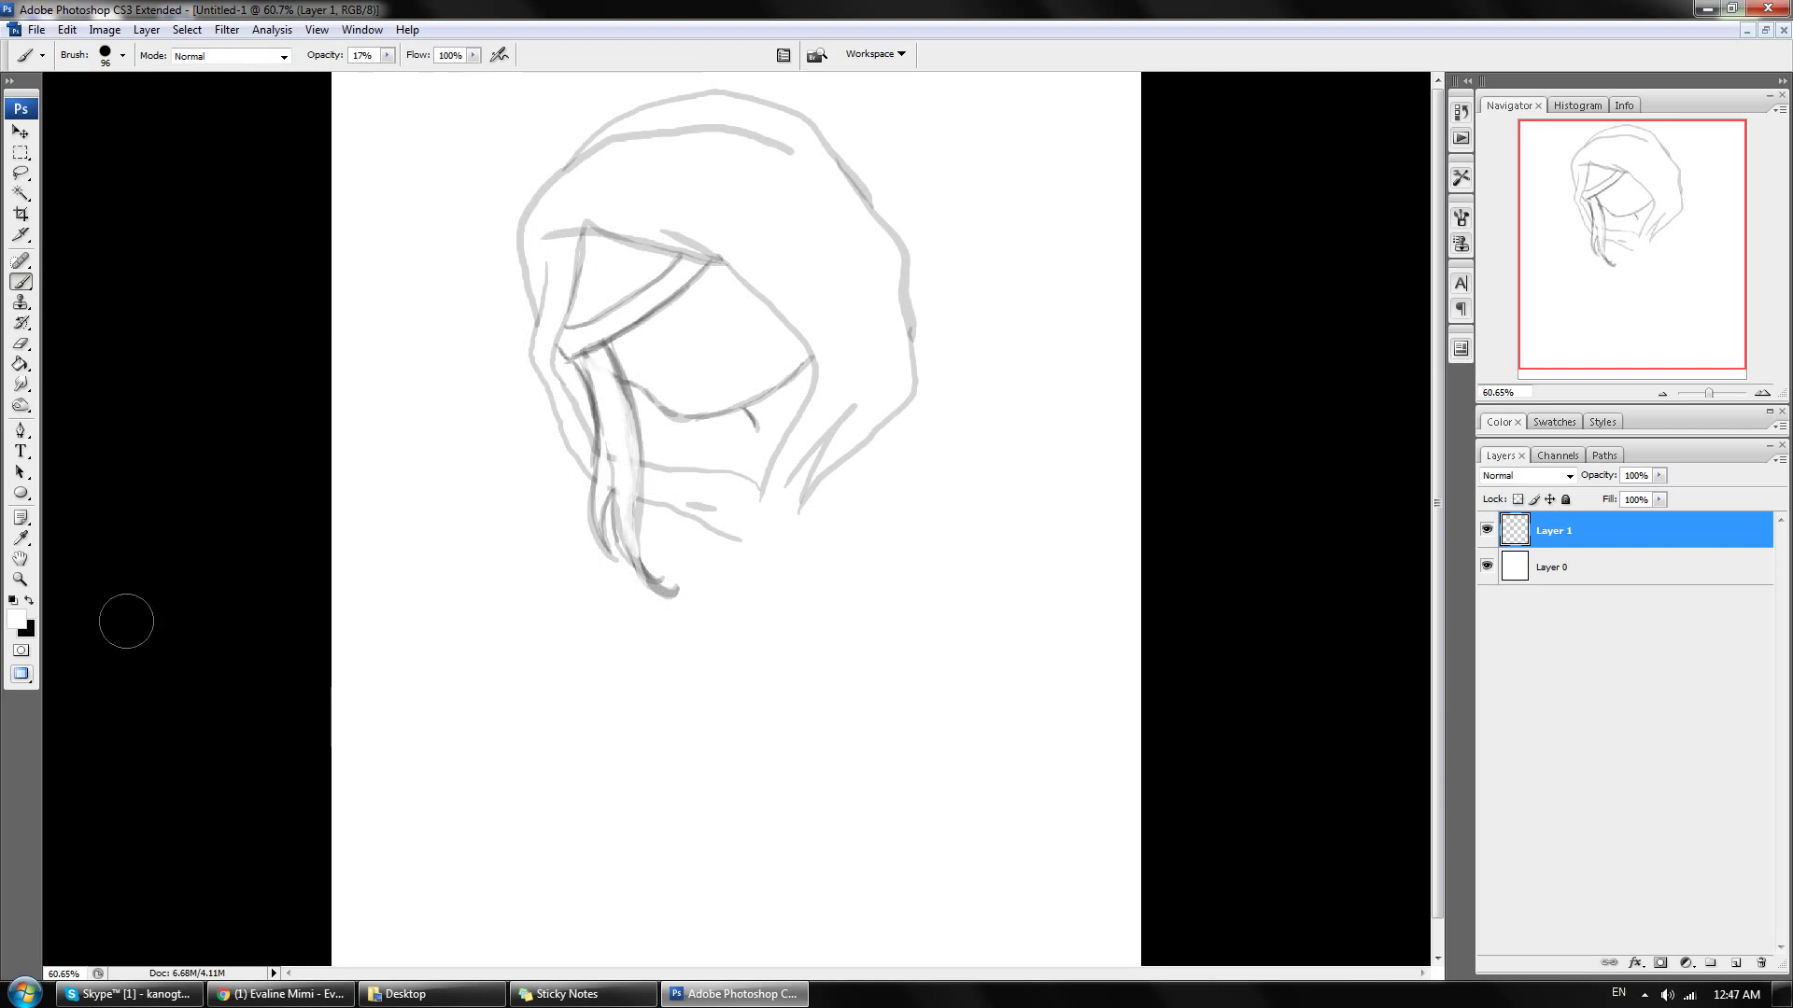
Step: Sketch light curved strands around the eye and beside the face, undoing misplaced strokes
{"action": "left_click", "coordinate": [67, 29]}
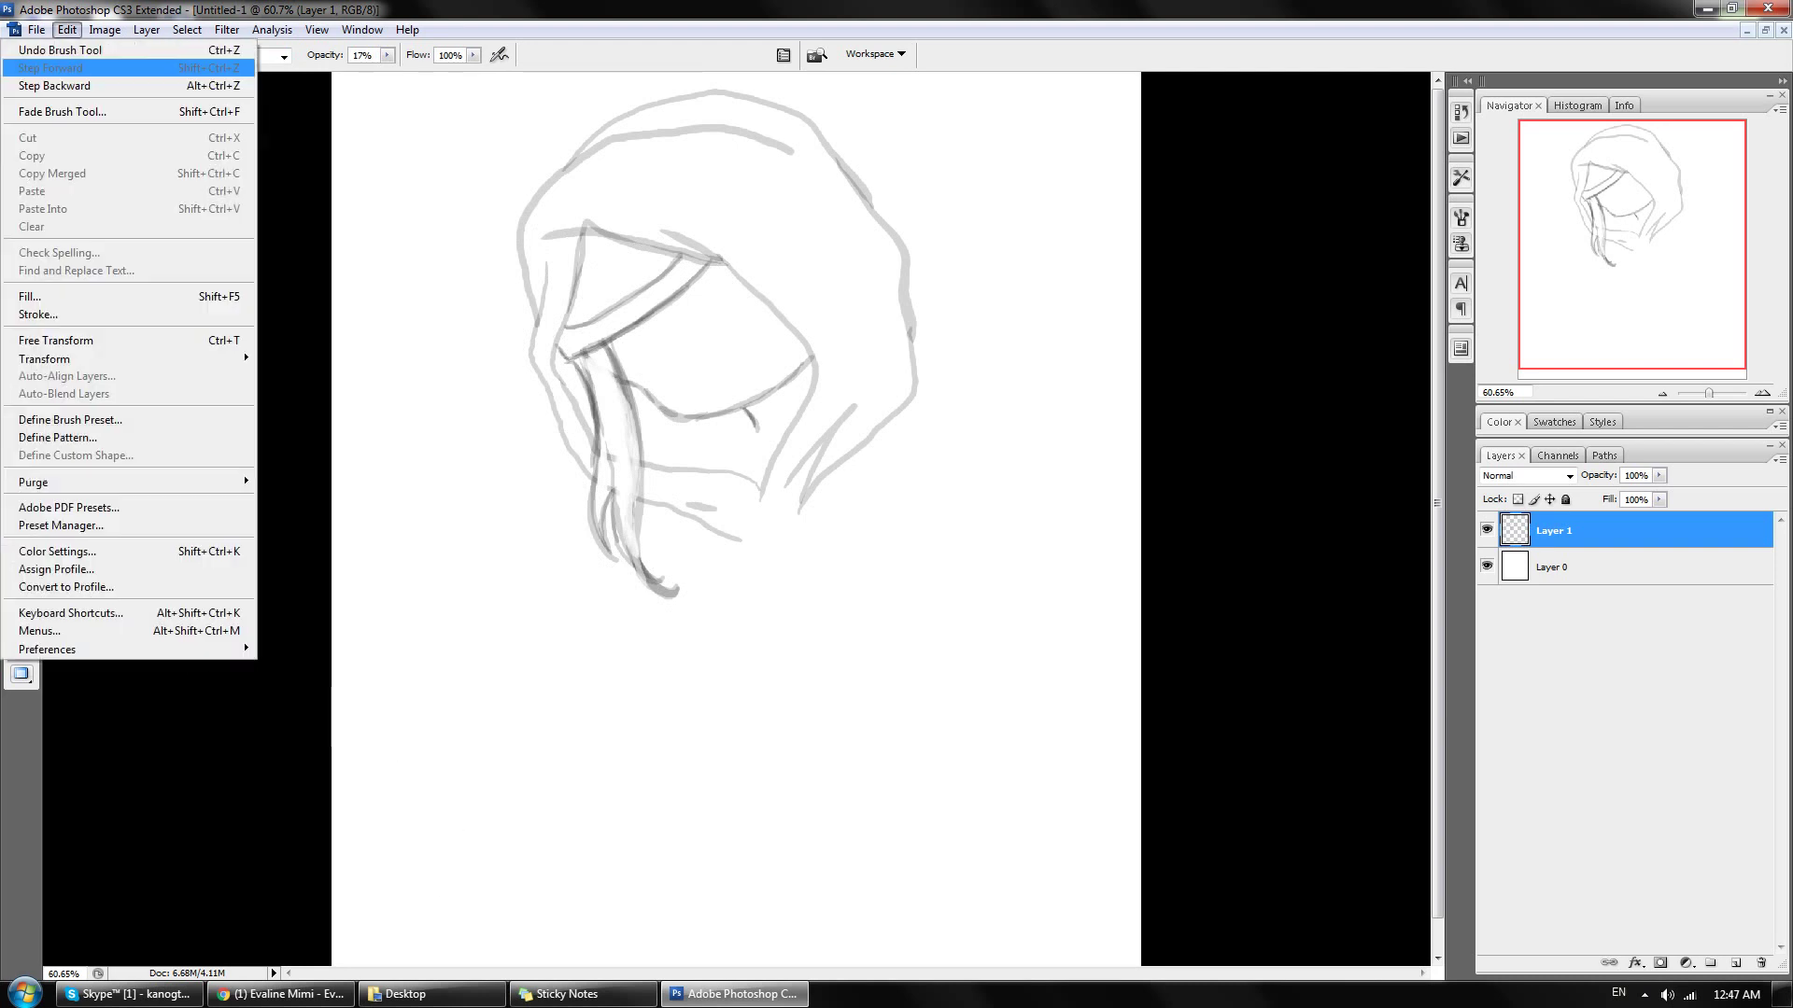
{"action": "left_click", "coordinate": [449, 100]}
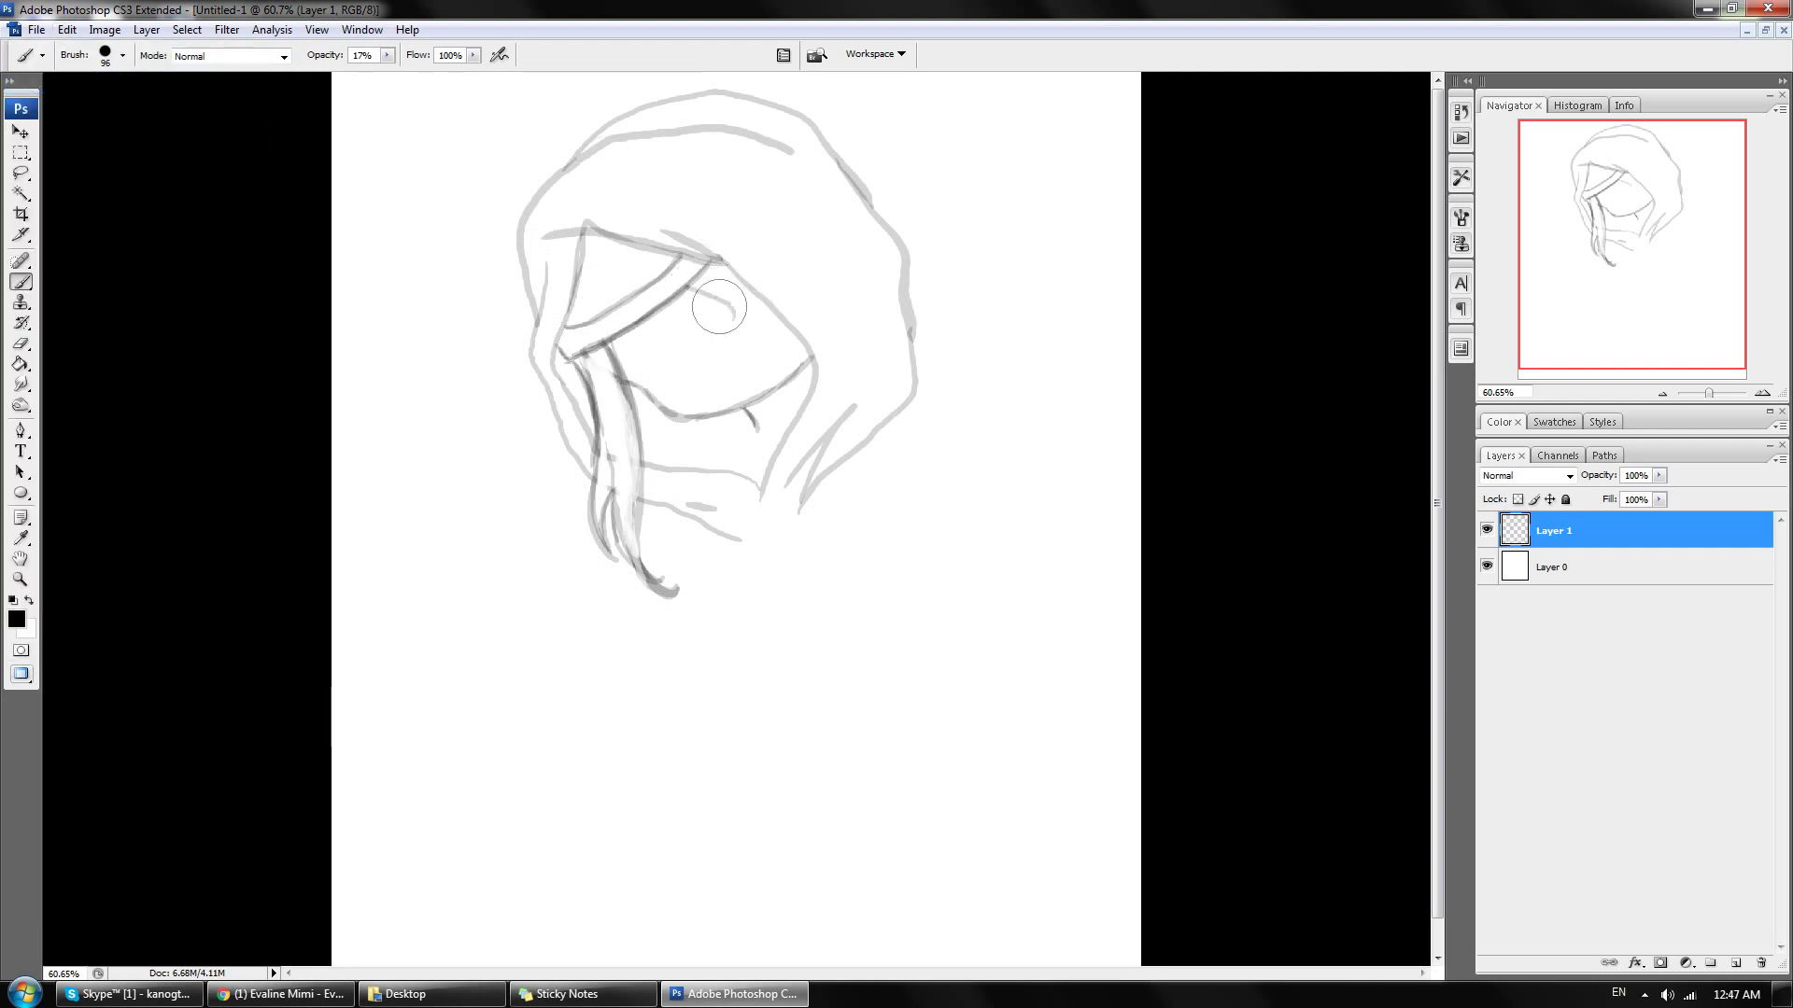
{"action": "mouse_move", "coordinate": [719, 306]}
{"action": "left_mouse_down"}
{"action": "mouse_move", "coordinate": [747, 348]}
{"action": "mouse_move", "coordinate": [772, 339]}
{"action": "left_mouse_up"}
{"action": "key", "text": "ctrl+z"}
{"action": "left_click_drag", "start_coordinate": [771, 350], "coordinate": [756, 370]}
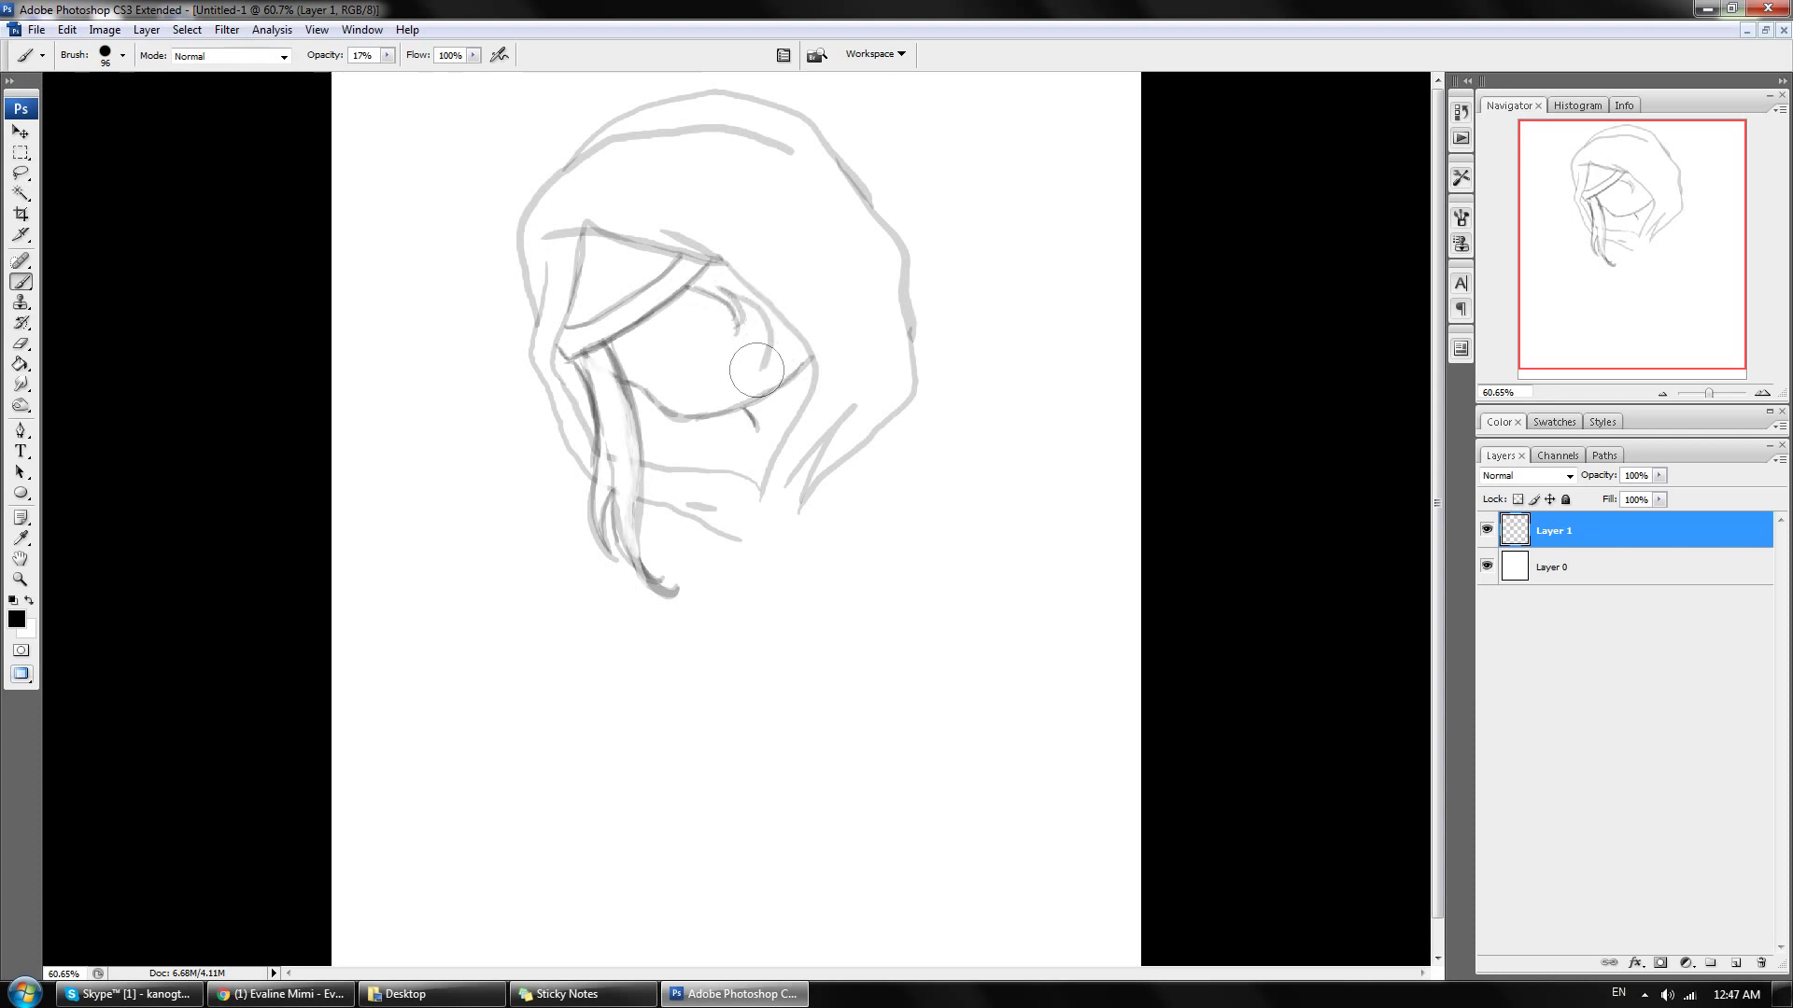
{"action": "key", "text": "ctrl+z"}
{"action": "left_click_drag", "start_coordinate": [719, 280], "coordinate": [765, 402]}
{"action": "left_click_drag", "start_coordinate": [770, 303], "coordinate": [772, 370]}
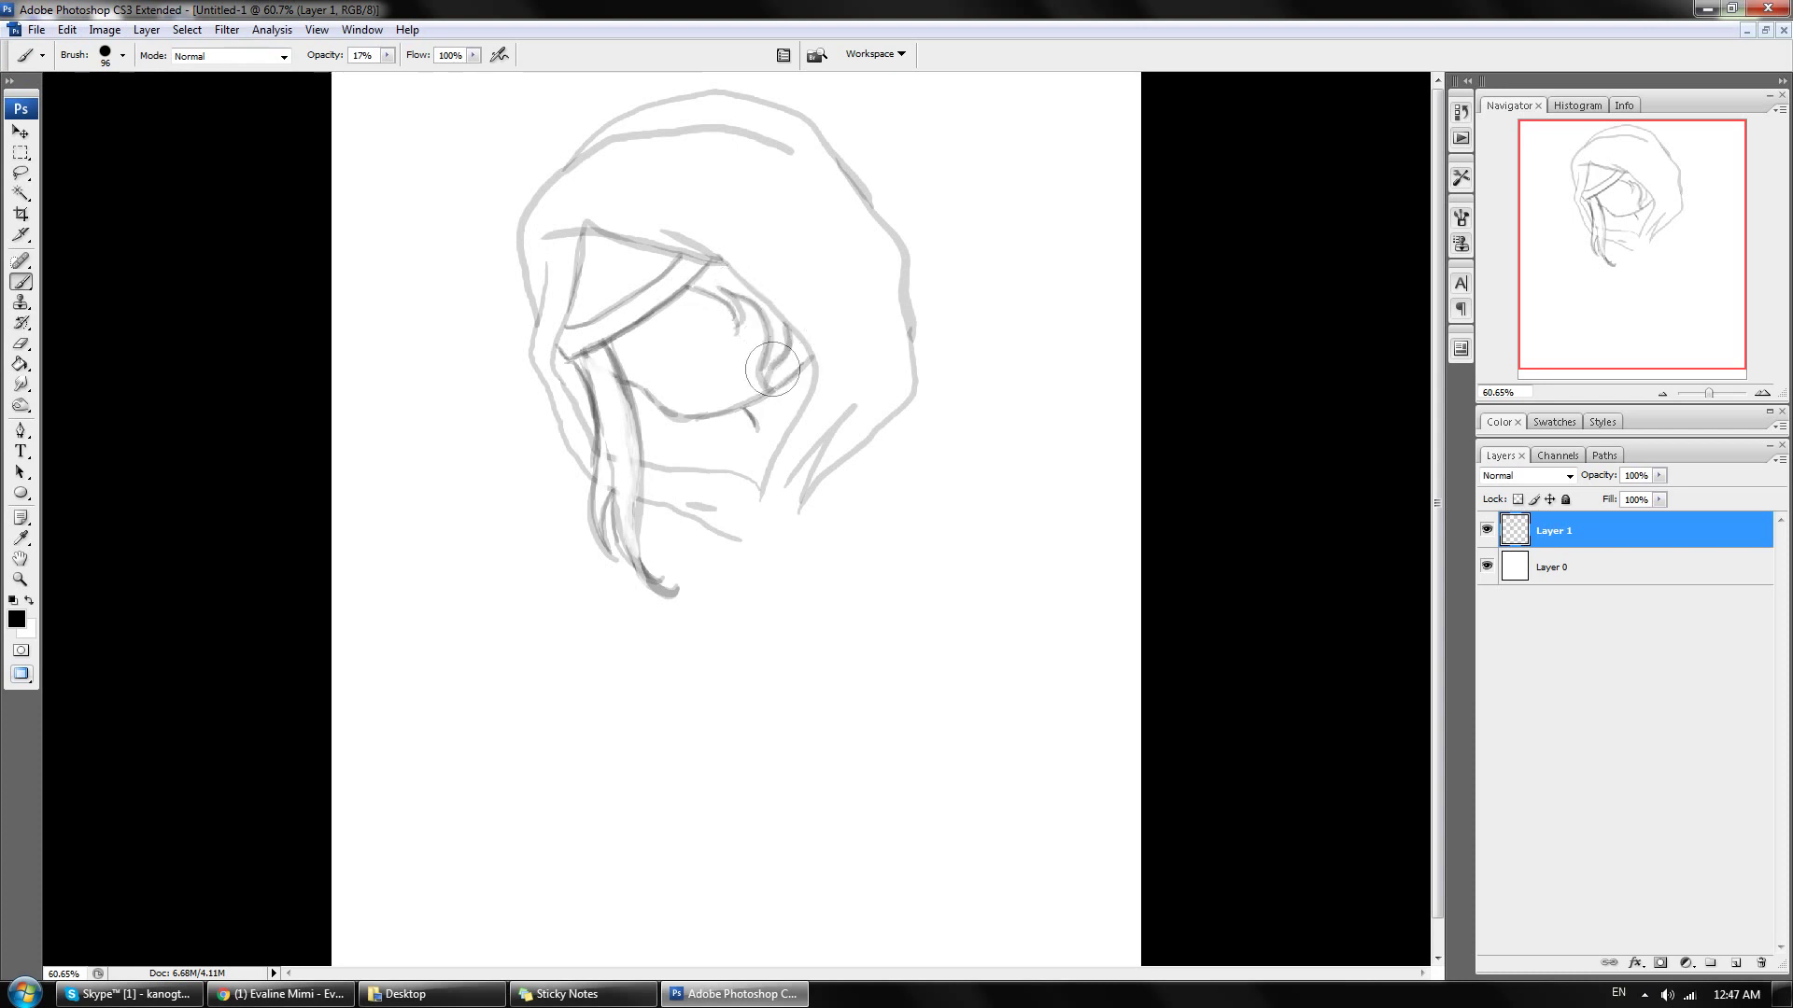
{"action": "left_click_drag", "start_coordinate": [719, 280], "coordinate": [767, 387]}
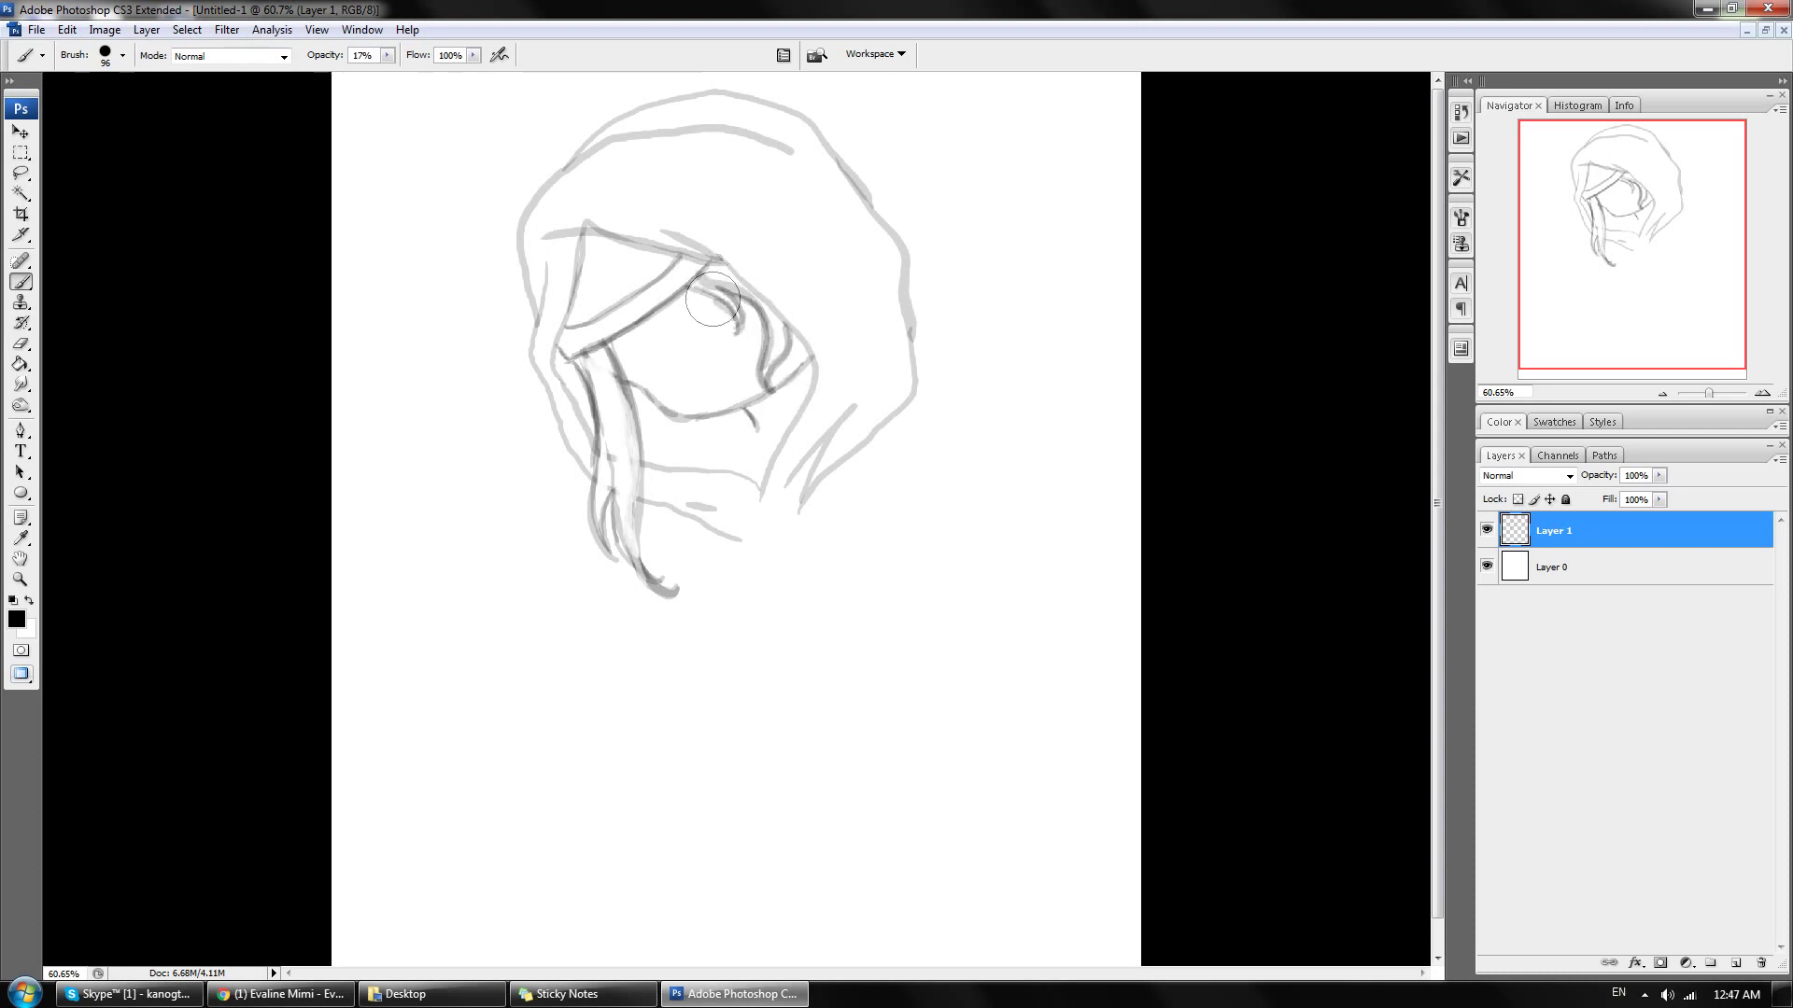
Step: Check the reference photo, then draw hair strands curving around the cheek and jaw
{"action": "left_click", "coordinate": [280, 994]}
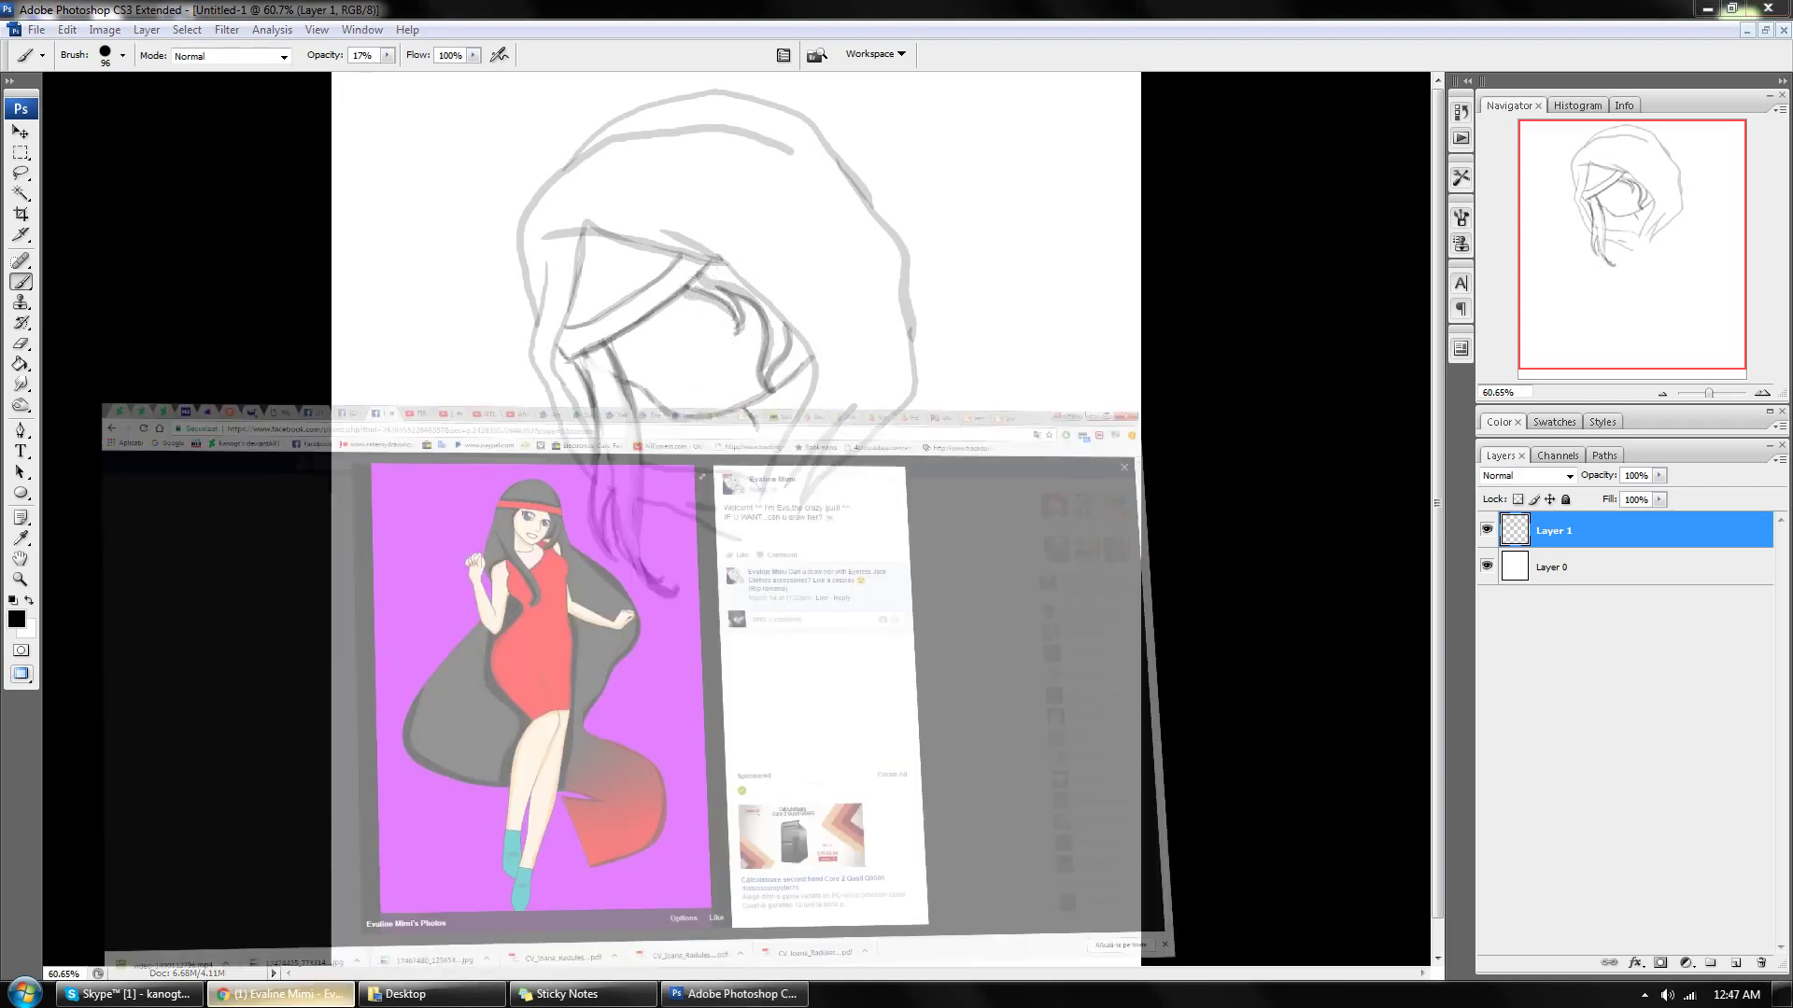
{"action": "key", "text": "alt+Tab"}
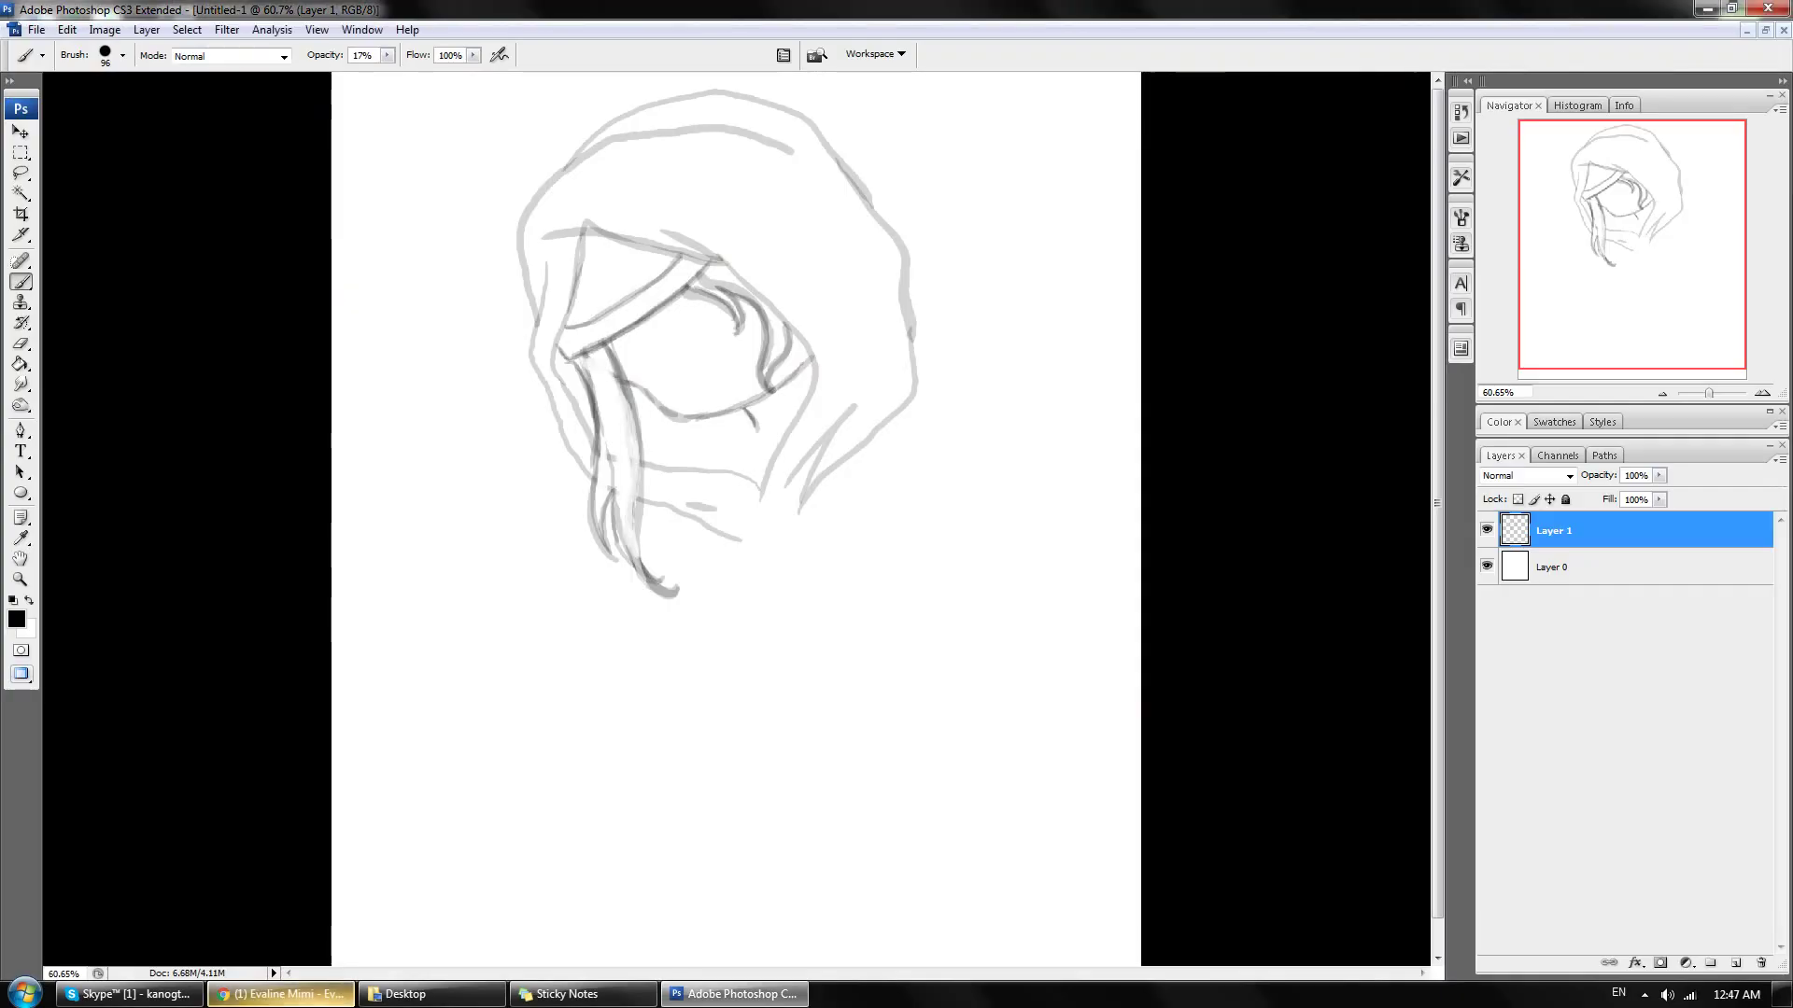
{"action": "left_click", "coordinate": [280, 994]}
{"action": "left_click", "coordinate": [280, 993]}
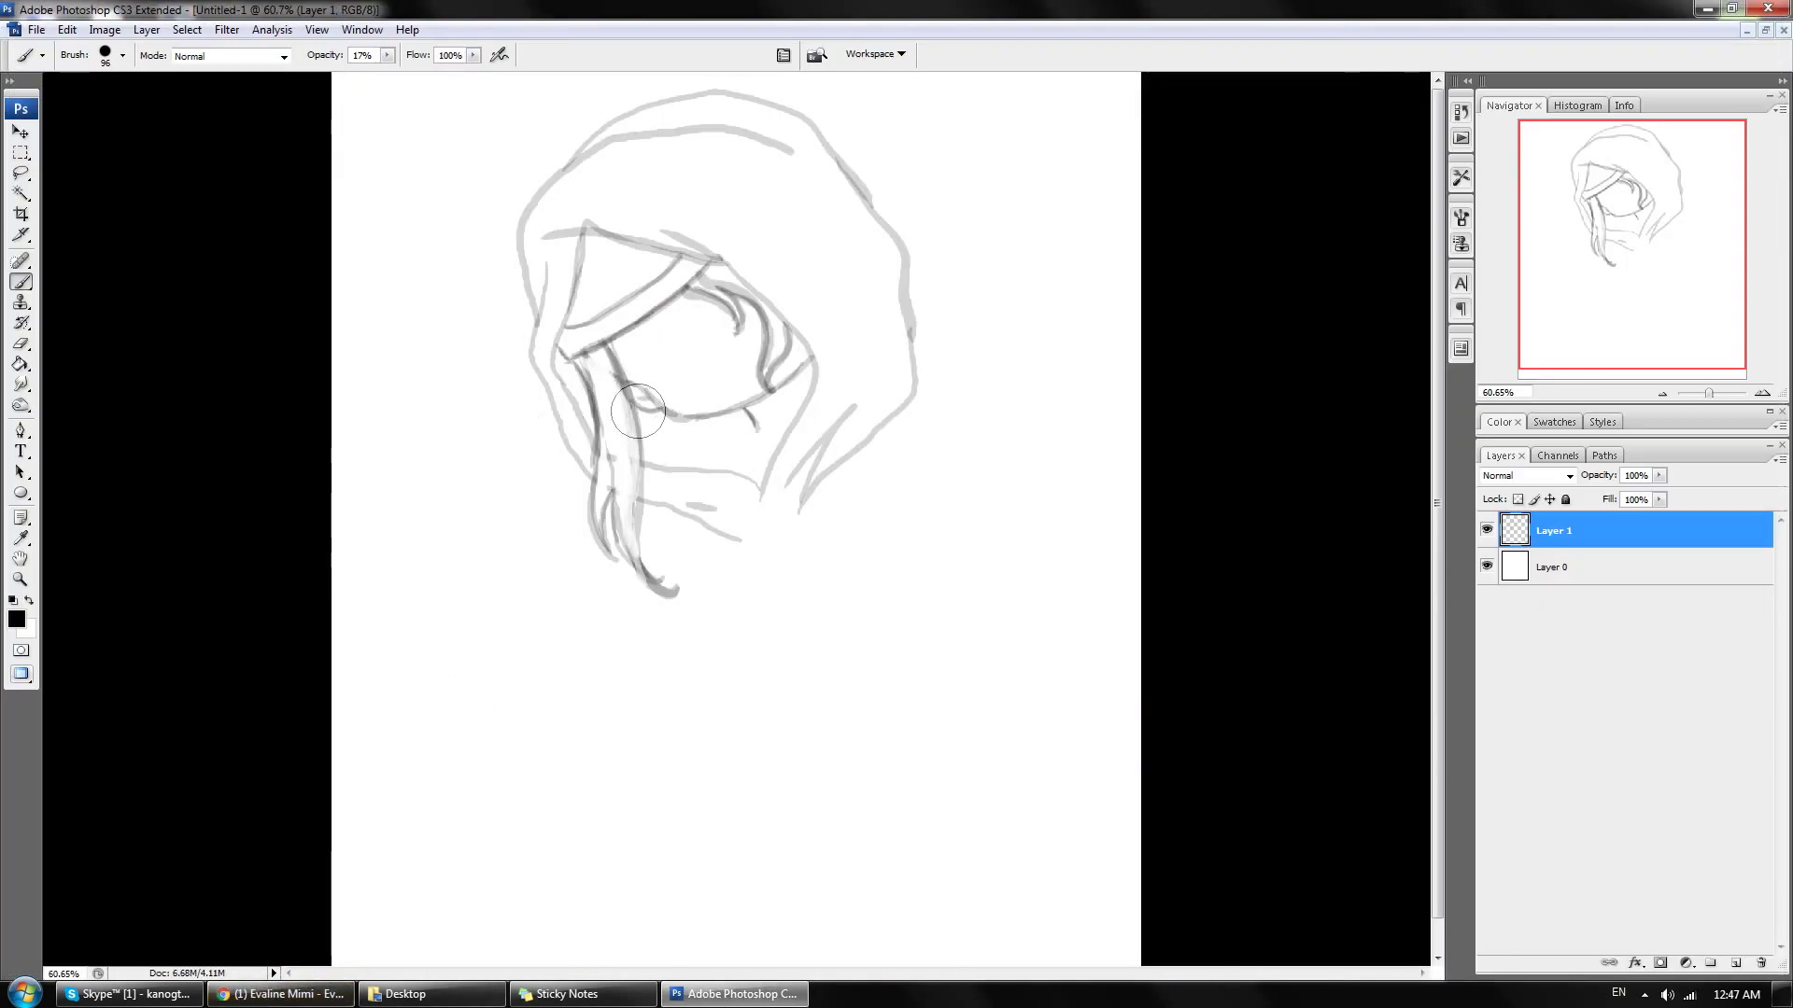
{"action": "mouse_move", "coordinate": [644, 402]}
{"action": "left_mouse_down"}
{"action": "mouse_move", "coordinate": [678, 463]}
{"action": "mouse_move", "coordinate": [752, 448]}
{"action": "left_mouse_up"}
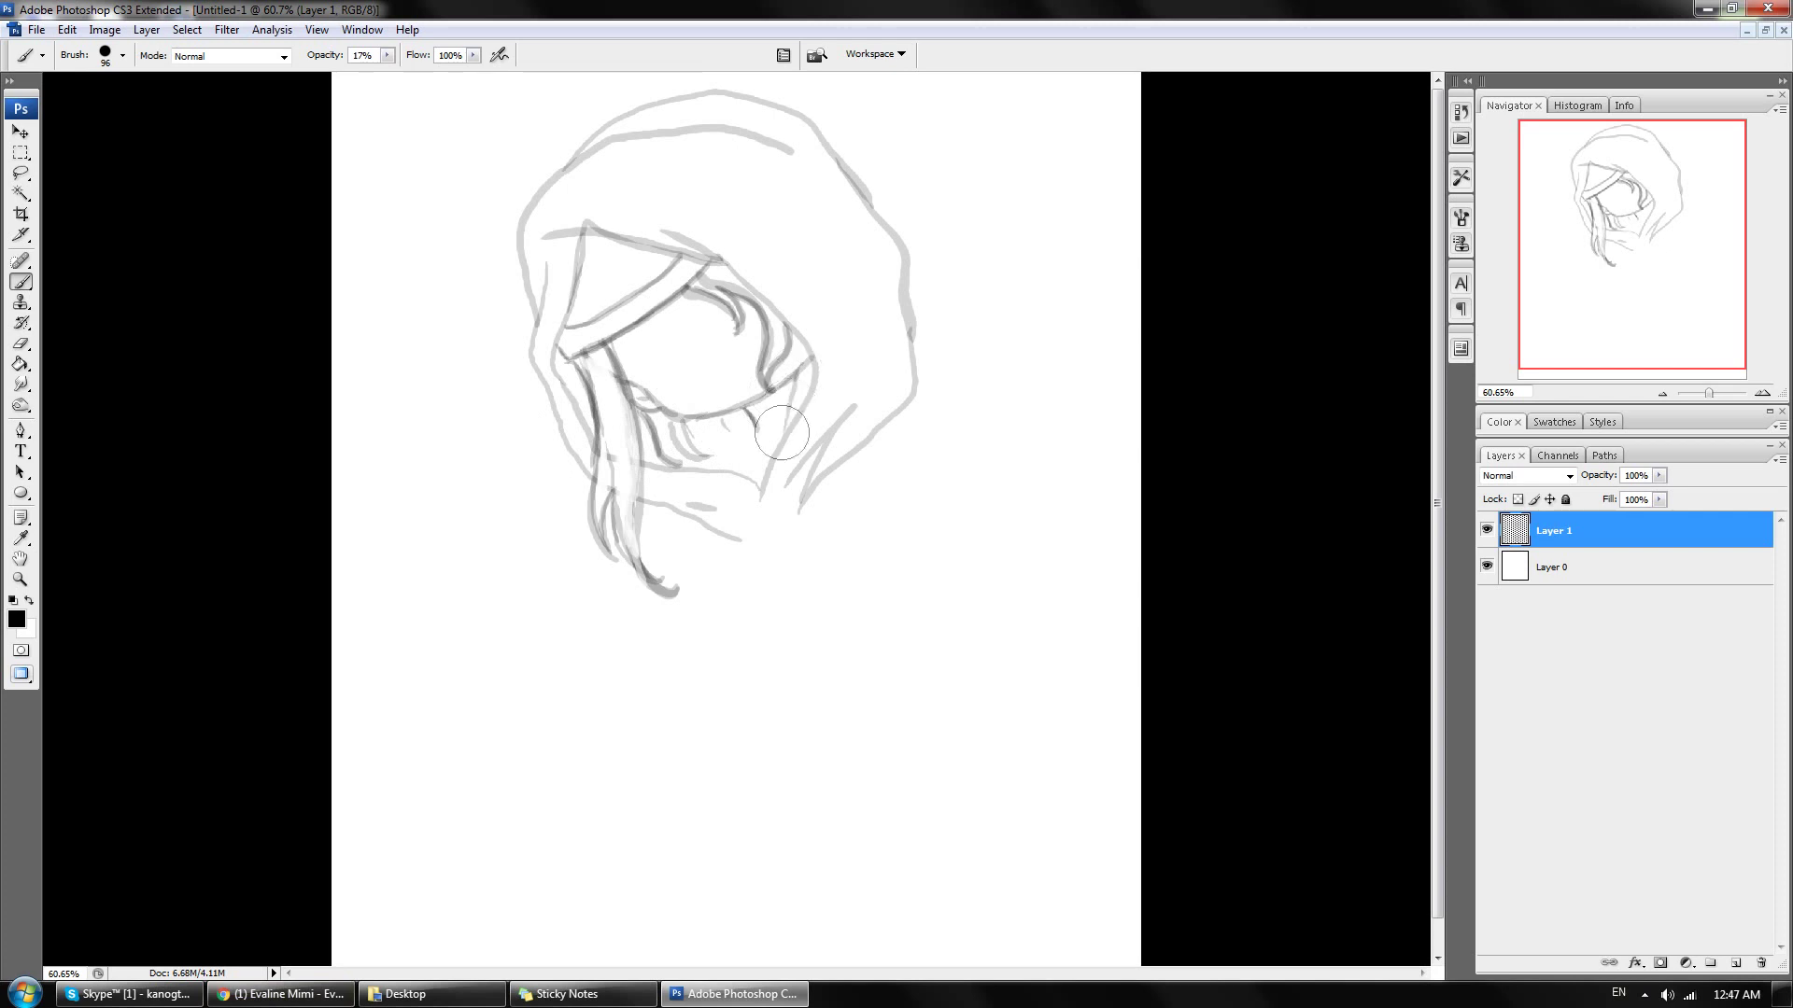
{"action": "left_click_drag", "start_coordinate": [799, 371], "coordinate": [783, 439]}
{"action": "mouse_move", "coordinate": [811, 366]}
{"action": "left_mouse_down"}
{"action": "mouse_move", "coordinate": [789, 434]}
{"action": "mouse_move", "coordinate": [799, 404]}
{"action": "mouse_move", "coordinate": [737, 477]}
{"action": "left_mouse_up"}
{"action": "mouse_move", "coordinate": [723, 416]}
{"action": "left_mouse_down"}
{"action": "mouse_move", "coordinate": [728, 458]}
{"action": "mouse_move", "coordinate": [702, 458]}
{"action": "mouse_move", "coordinate": [705, 680]}
{"action": "mouse_move", "coordinate": [726, 690]}
{"action": "left_mouse_up"}
{"action": "key", "text": "ctrl+z"}
Step: Brush a long tapering hair lock from the jaw toward the bottom of the page
{"action": "mouse_move", "coordinate": [712, 564]}
{"action": "left_mouse_down"}
{"action": "mouse_move", "coordinate": [720, 720]}
{"action": "mouse_move", "coordinate": [681, 801]}
{"action": "mouse_move", "coordinate": [672, 615]}
{"action": "left_mouse_up"}
{"action": "mouse_move", "coordinate": [716, 469]}
{"action": "left_mouse_down"}
{"action": "mouse_move", "coordinate": [695, 425]}
{"action": "mouse_move", "coordinate": [710, 560]}
{"action": "mouse_move", "coordinate": [634, 723]}
{"action": "left_mouse_up"}
{"action": "left_click_drag", "start_coordinate": [667, 641], "coordinate": [654, 915]}
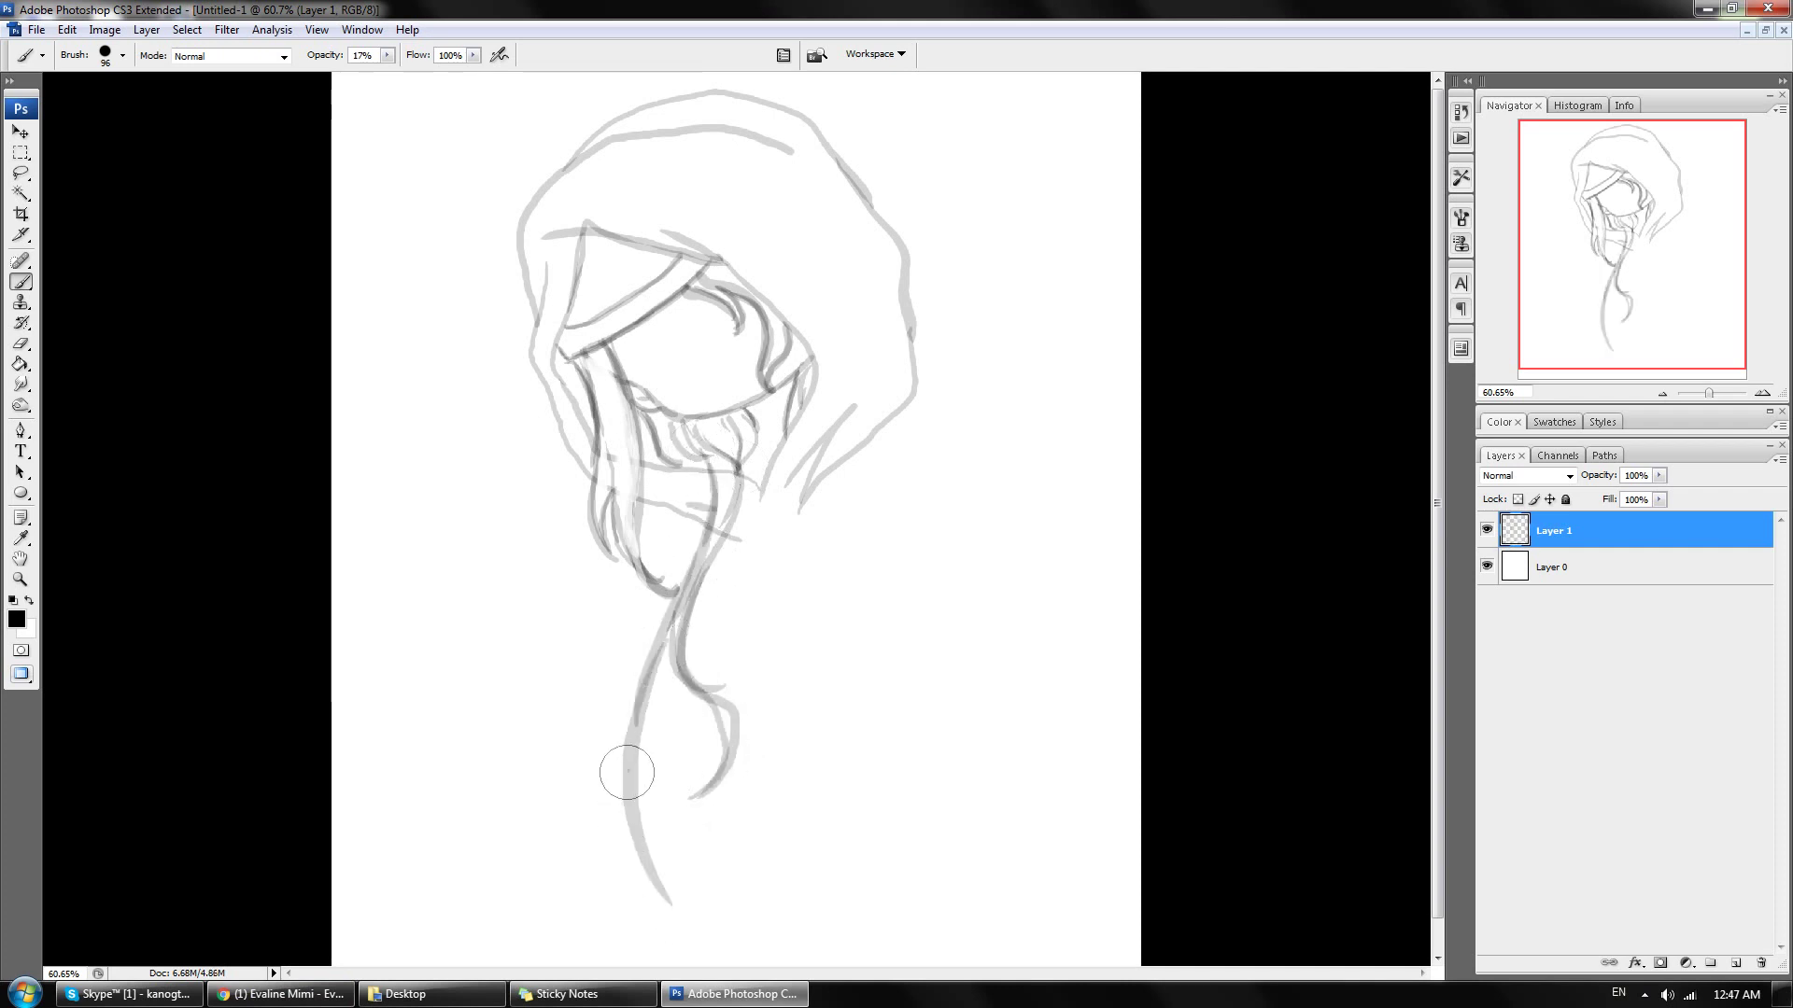
{"action": "mouse_move", "coordinate": [628, 760]}
{"action": "left_mouse_down"}
{"action": "mouse_move", "coordinate": [700, 943]}
{"action": "mouse_move", "coordinate": [670, 730]}
{"action": "mouse_move", "coordinate": [687, 924]}
{"action": "mouse_move", "coordinate": [673, 840]}
{"action": "left_mouse_up"}
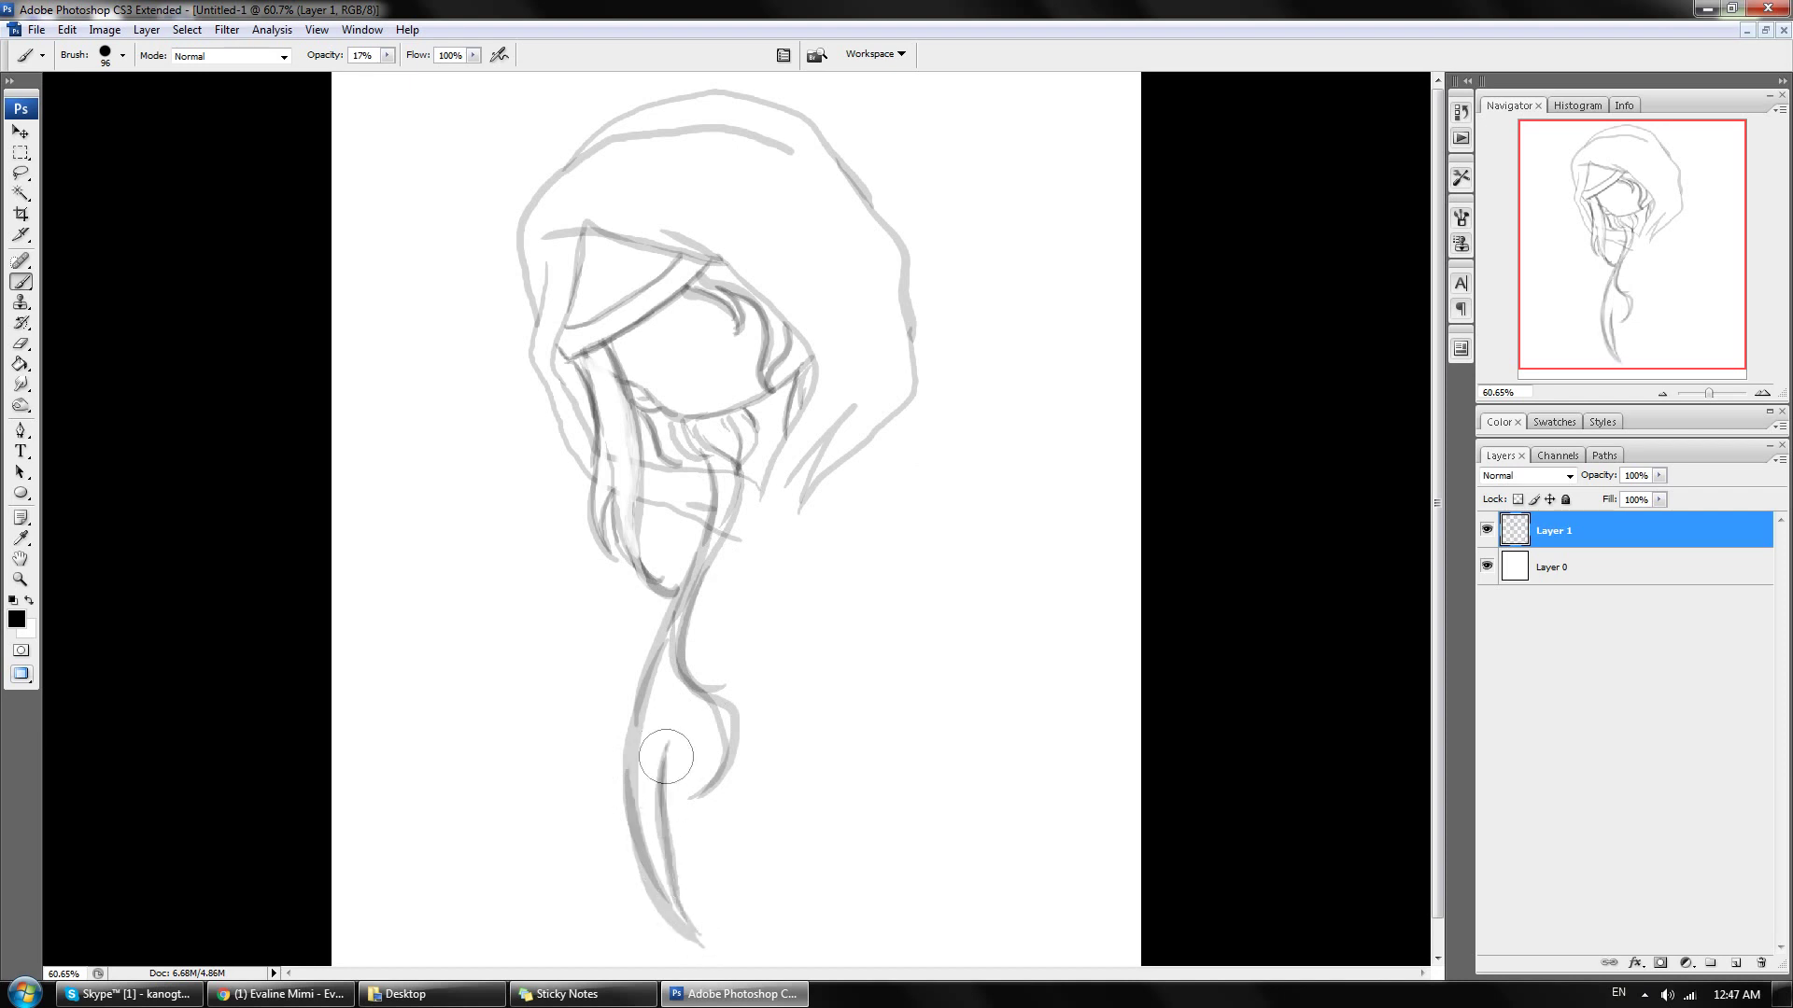
{"action": "left_click_drag", "start_coordinate": [691, 737], "coordinate": [700, 878]}
{"action": "left_click_drag", "start_coordinate": [696, 775], "coordinate": [690, 721]}
{"action": "mouse_move", "coordinate": [738, 509]}
{"action": "left_mouse_down"}
{"action": "mouse_move", "coordinate": [681, 710]}
{"action": "mouse_move", "coordinate": [696, 644]}
{"action": "left_mouse_up"}
{"action": "left_click_drag", "start_coordinate": [691, 518], "coordinate": [738, 546]}
{"action": "left_click_drag", "start_coordinate": [714, 439], "coordinate": [695, 598]}
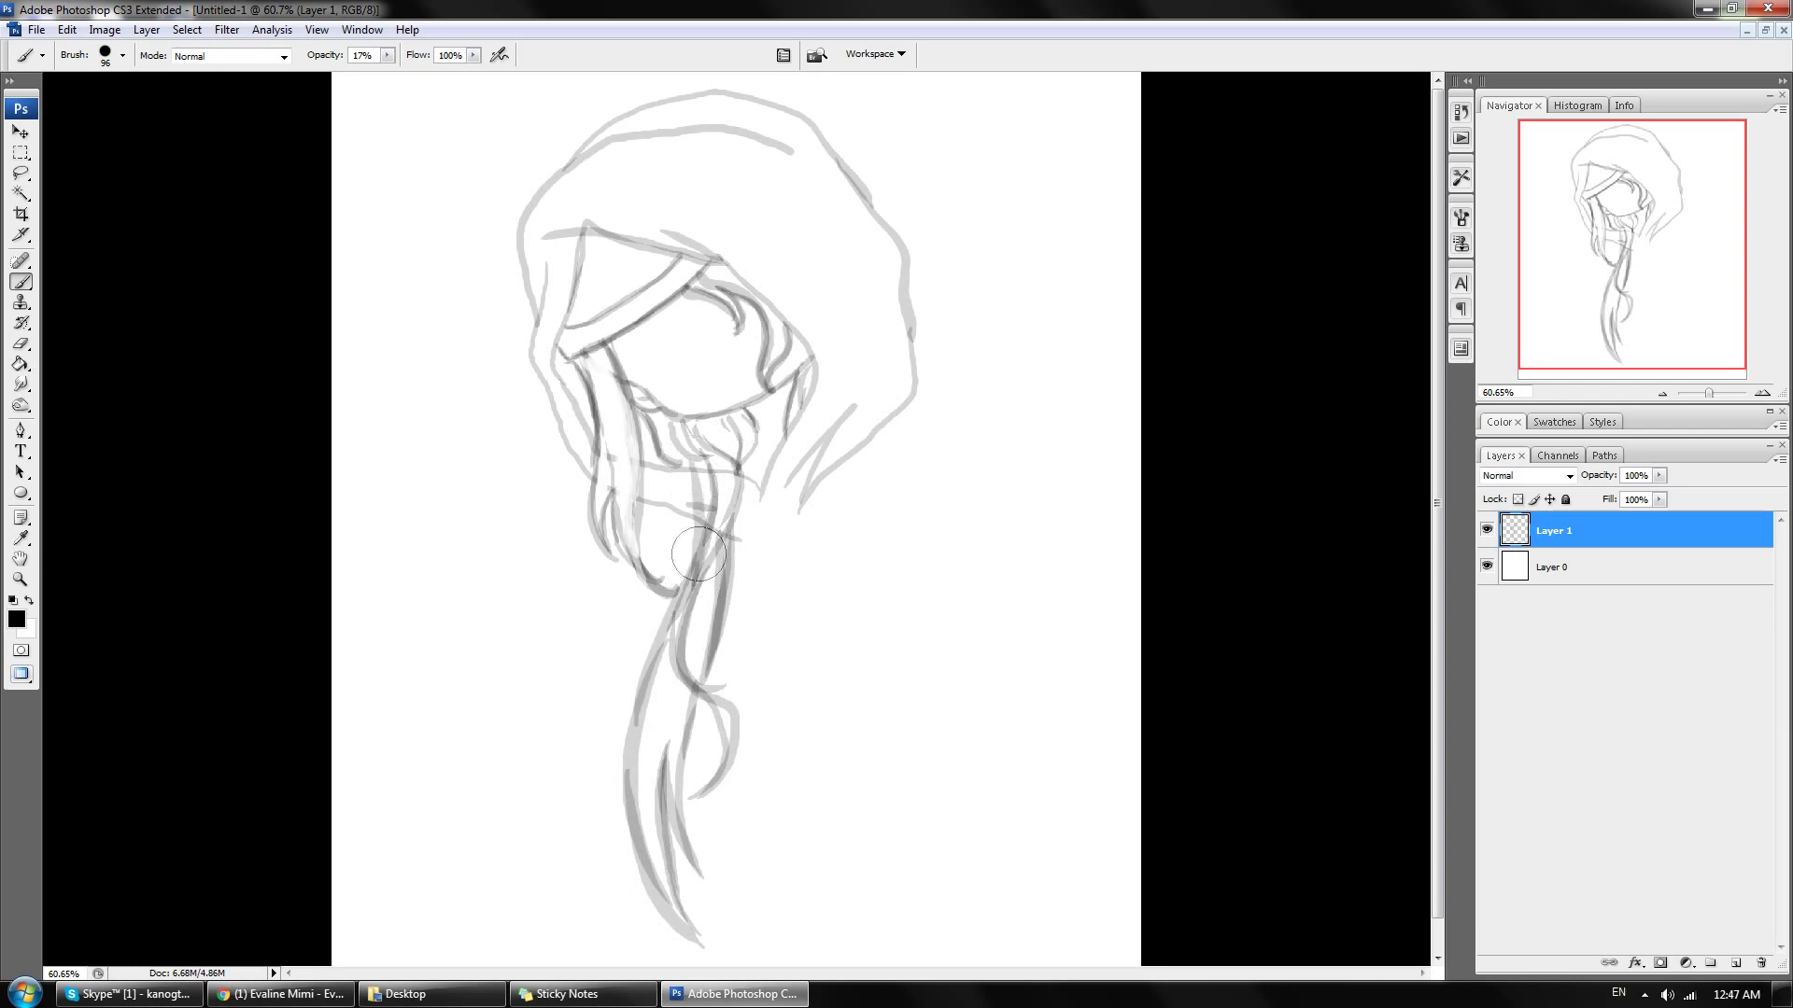
{"action": "left_click_drag", "start_coordinate": [681, 523], "coordinate": [733, 540]}
Step: Erase stray lines and lighten the upper strokes of the lock under the chin
{"action": "left_click", "coordinate": [20, 343]}
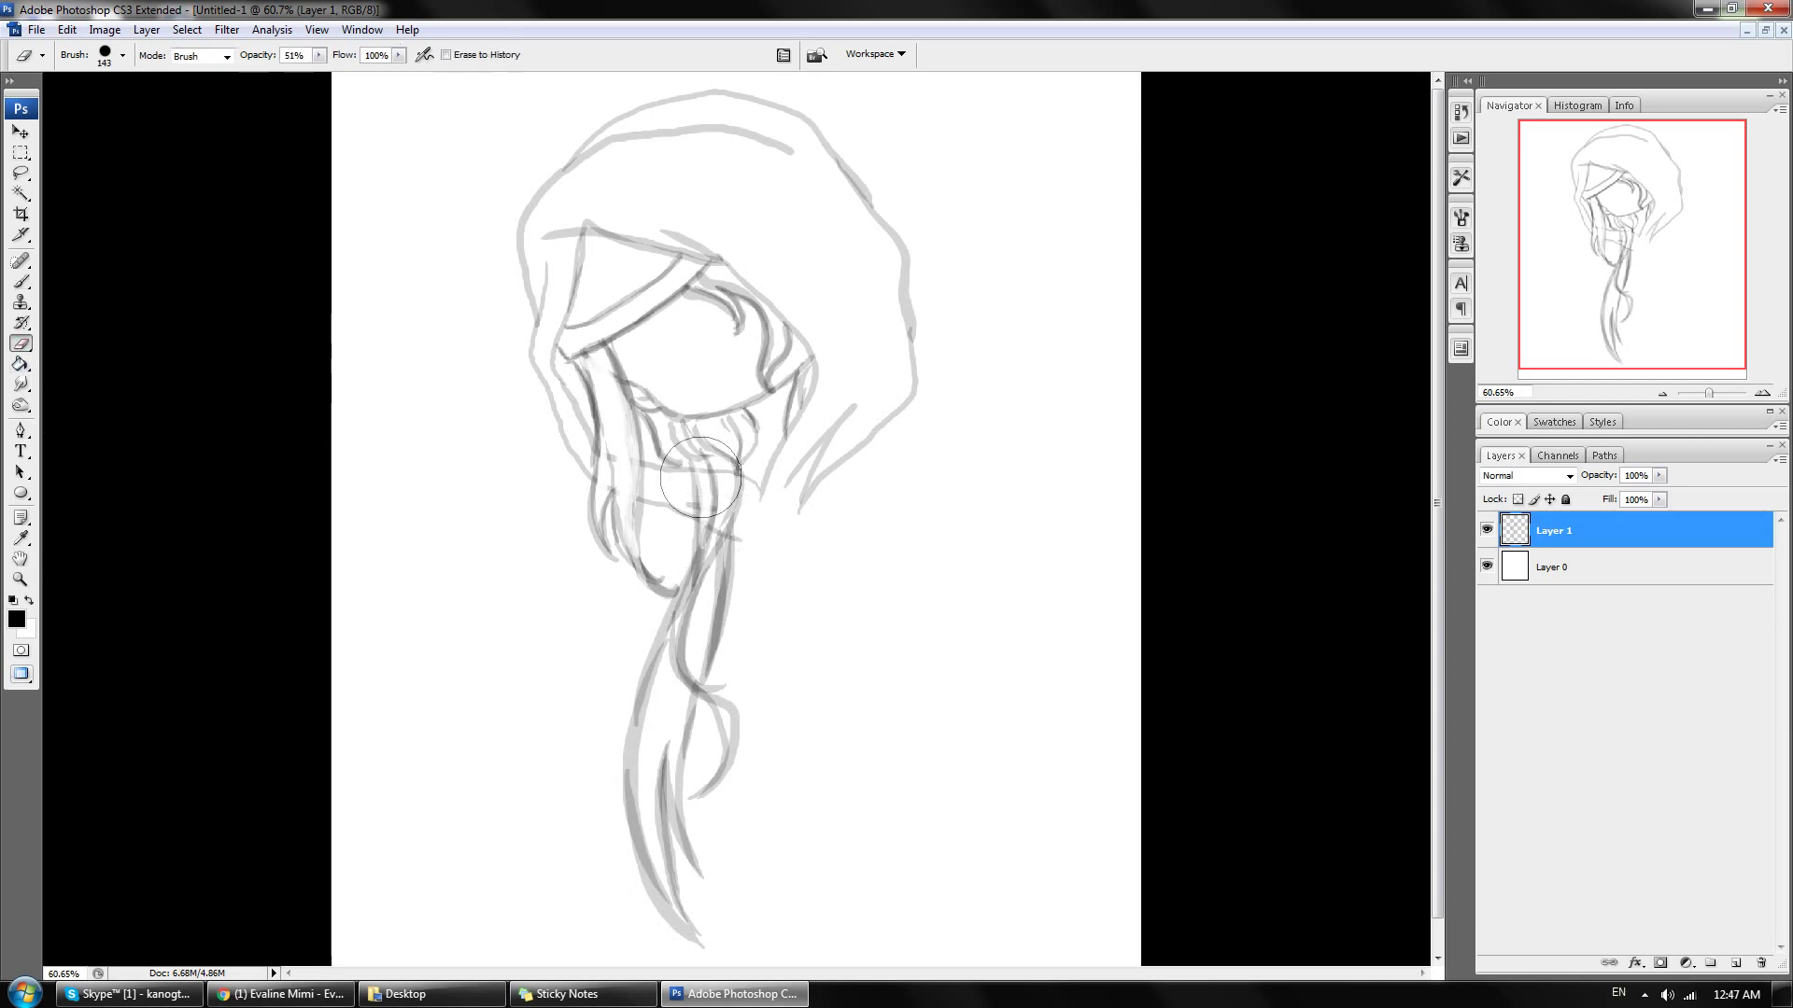
{"action": "mouse_move", "coordinate": [702, 490]}
{"action": "left_mouse_down"}
{"action": "mouse_move", "coordinate": [738, 439]}
{"action": "mouse_move", "coordinate": [747, 504]}
{"action": "left_mouse_up"}
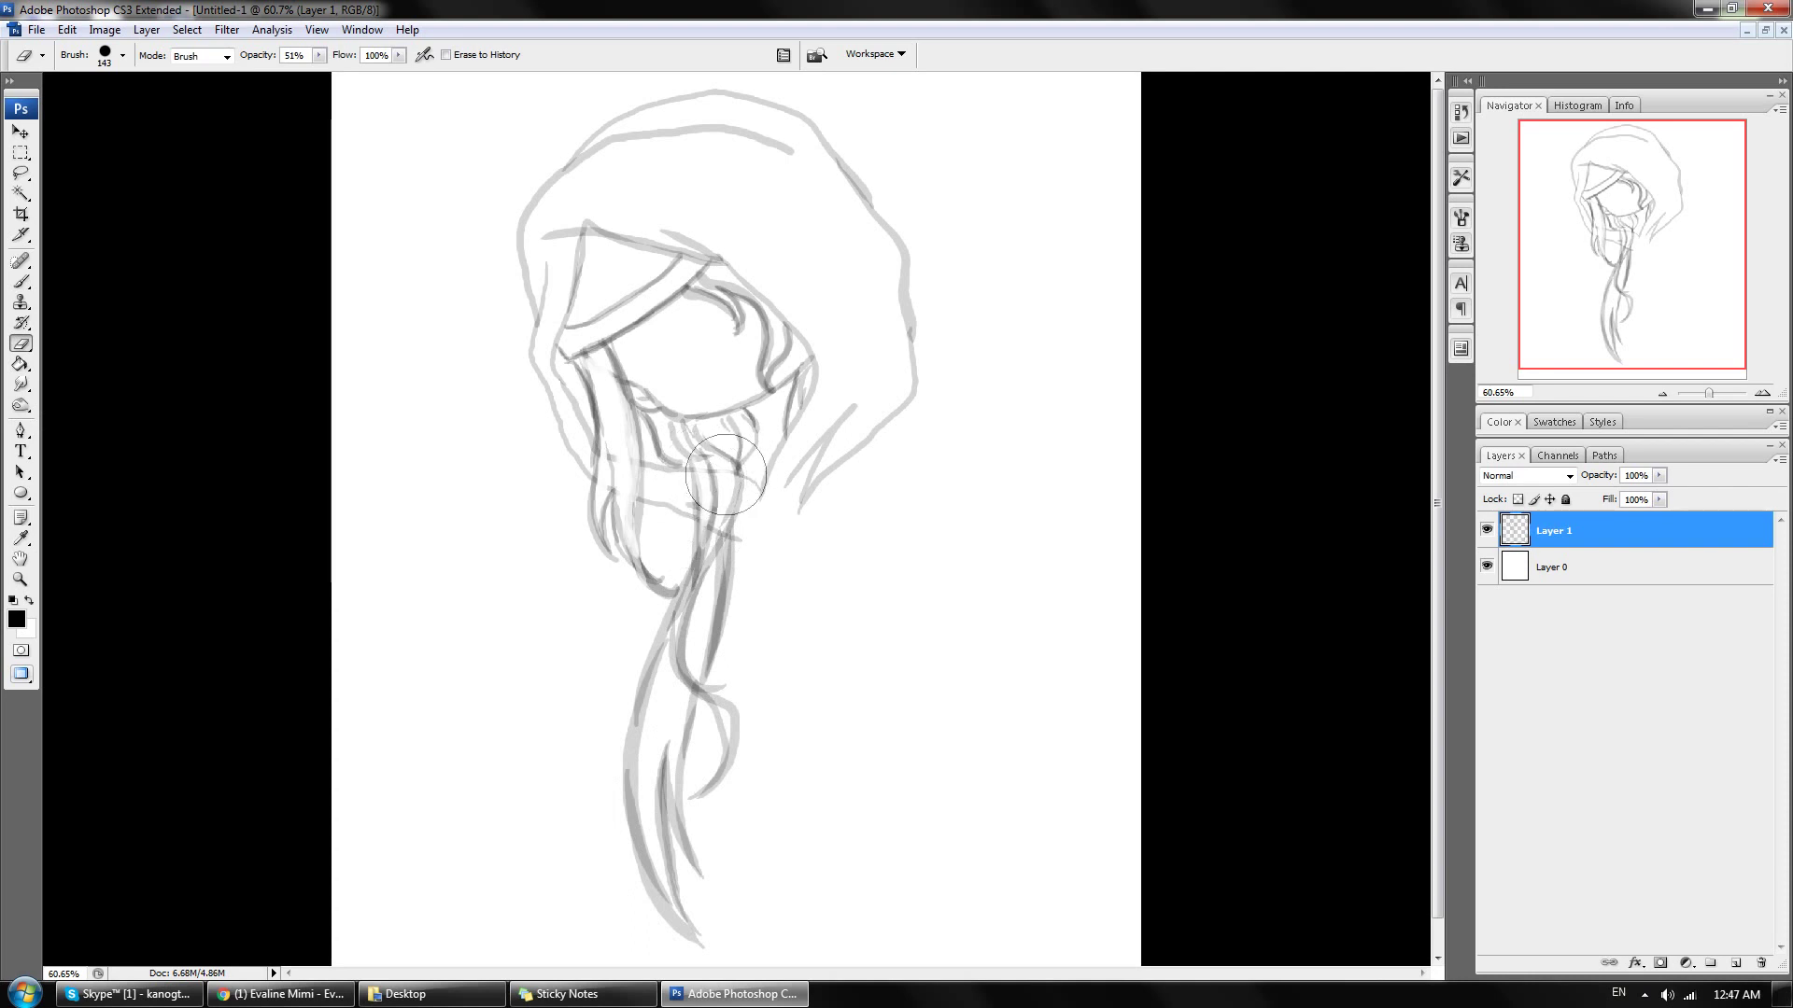
{"action": "left_click_drag", "start_coordinate": [719, 439], "coordinate": [722, 533]}
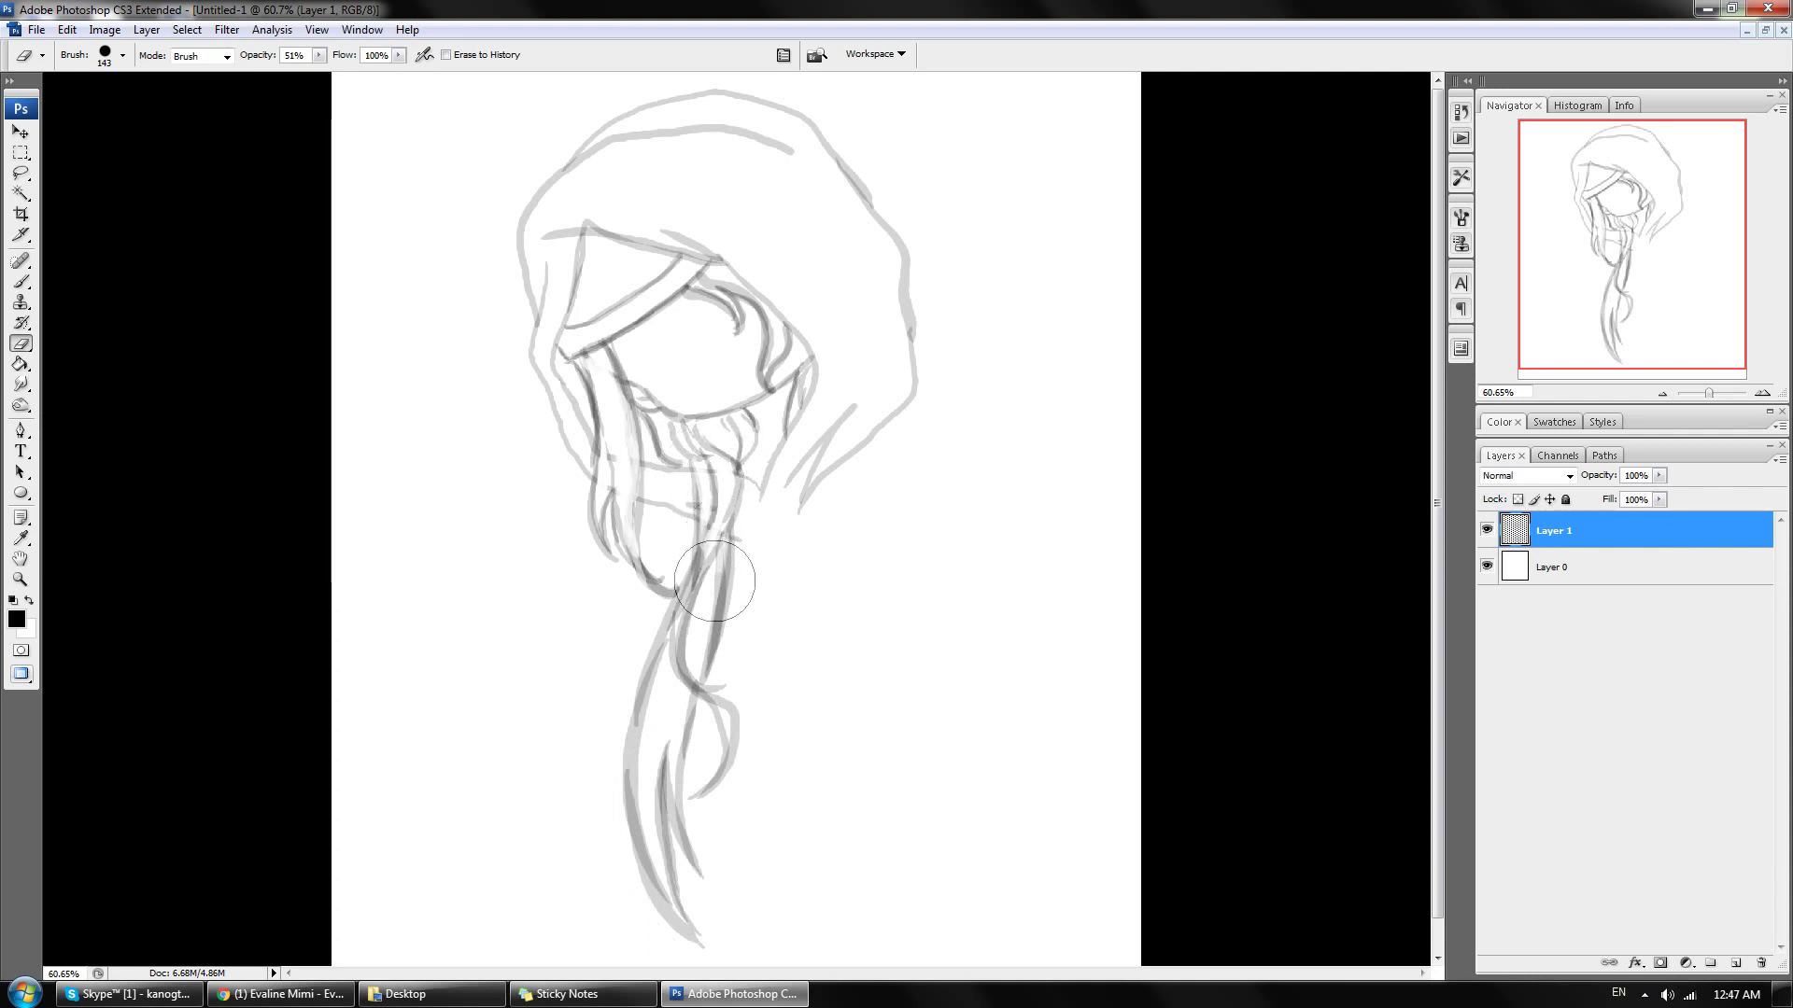
{"action": "left_click_drag", "start_coordinate": [707, 557], "coordinate": [701, 616]}
{"action": "mouse_move", "coordinate": [703, 548]}
{"action": "left_mouse_down"}
{"action": "mouse_move", "coordinate": [703, 495]}
{"action": "mouse_move", "coordinate": [719, 523]}
{"action": "left_mouse_up"}
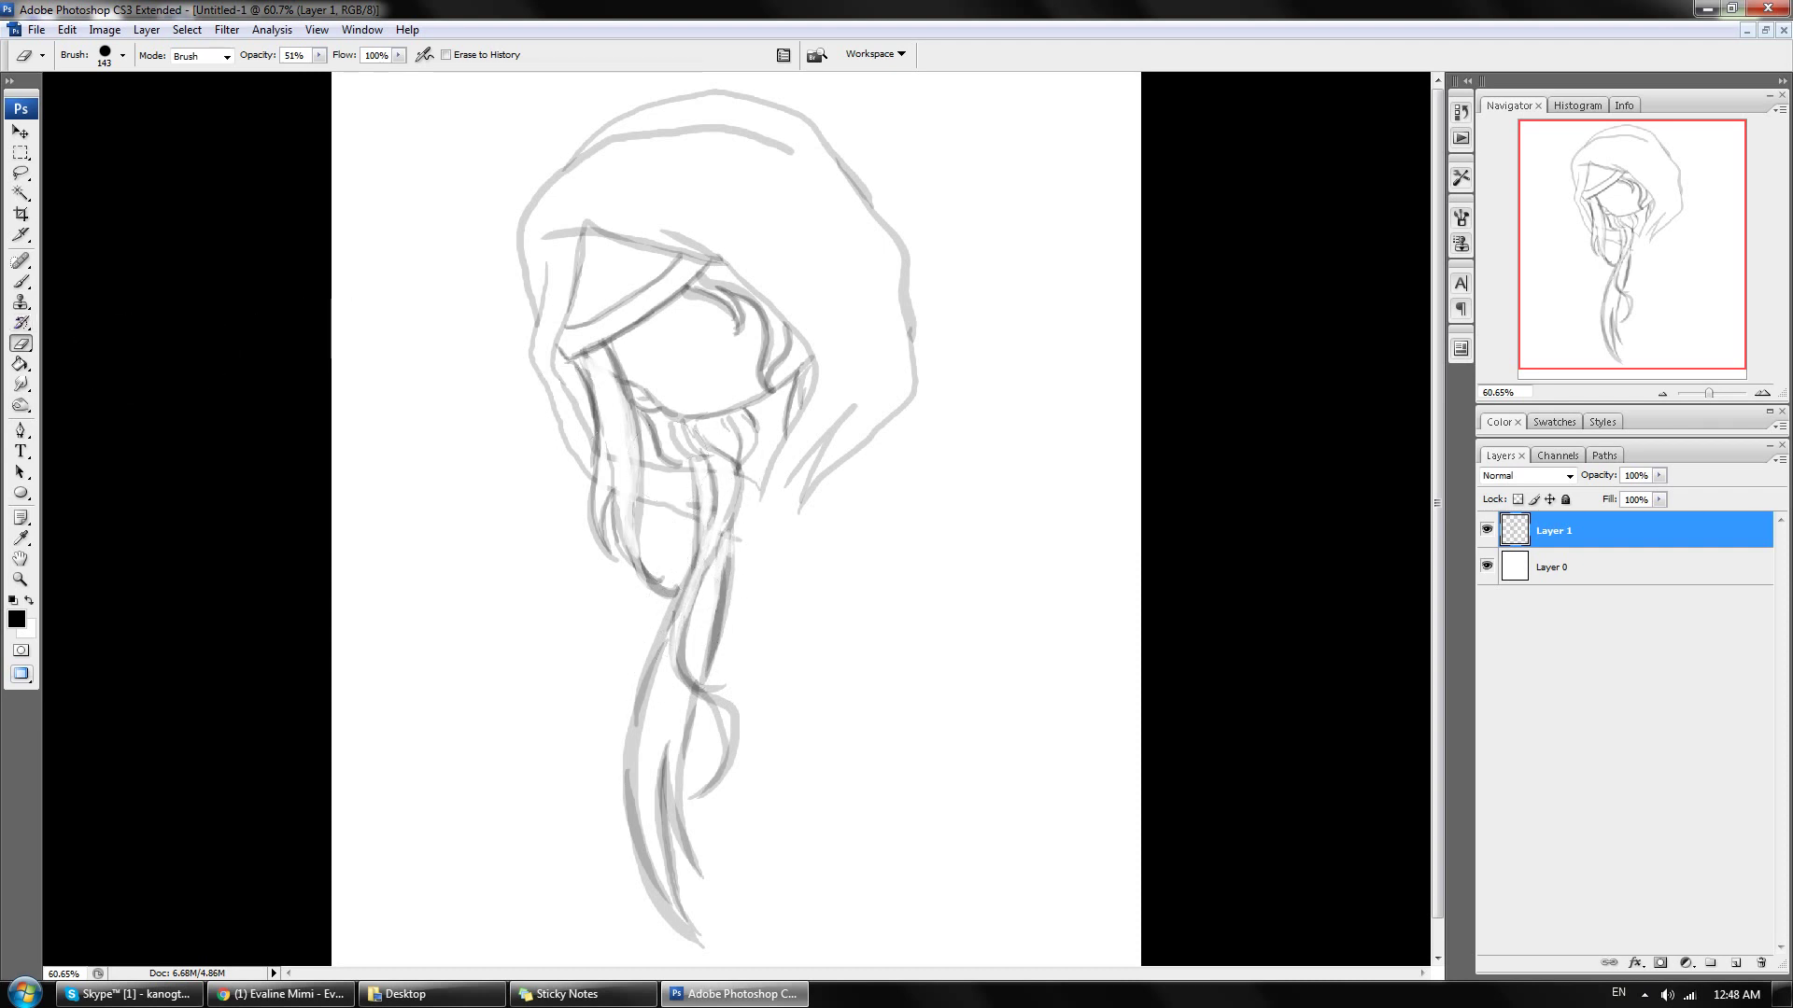
{"action": "left_click", "coordinate": [21, 281]}
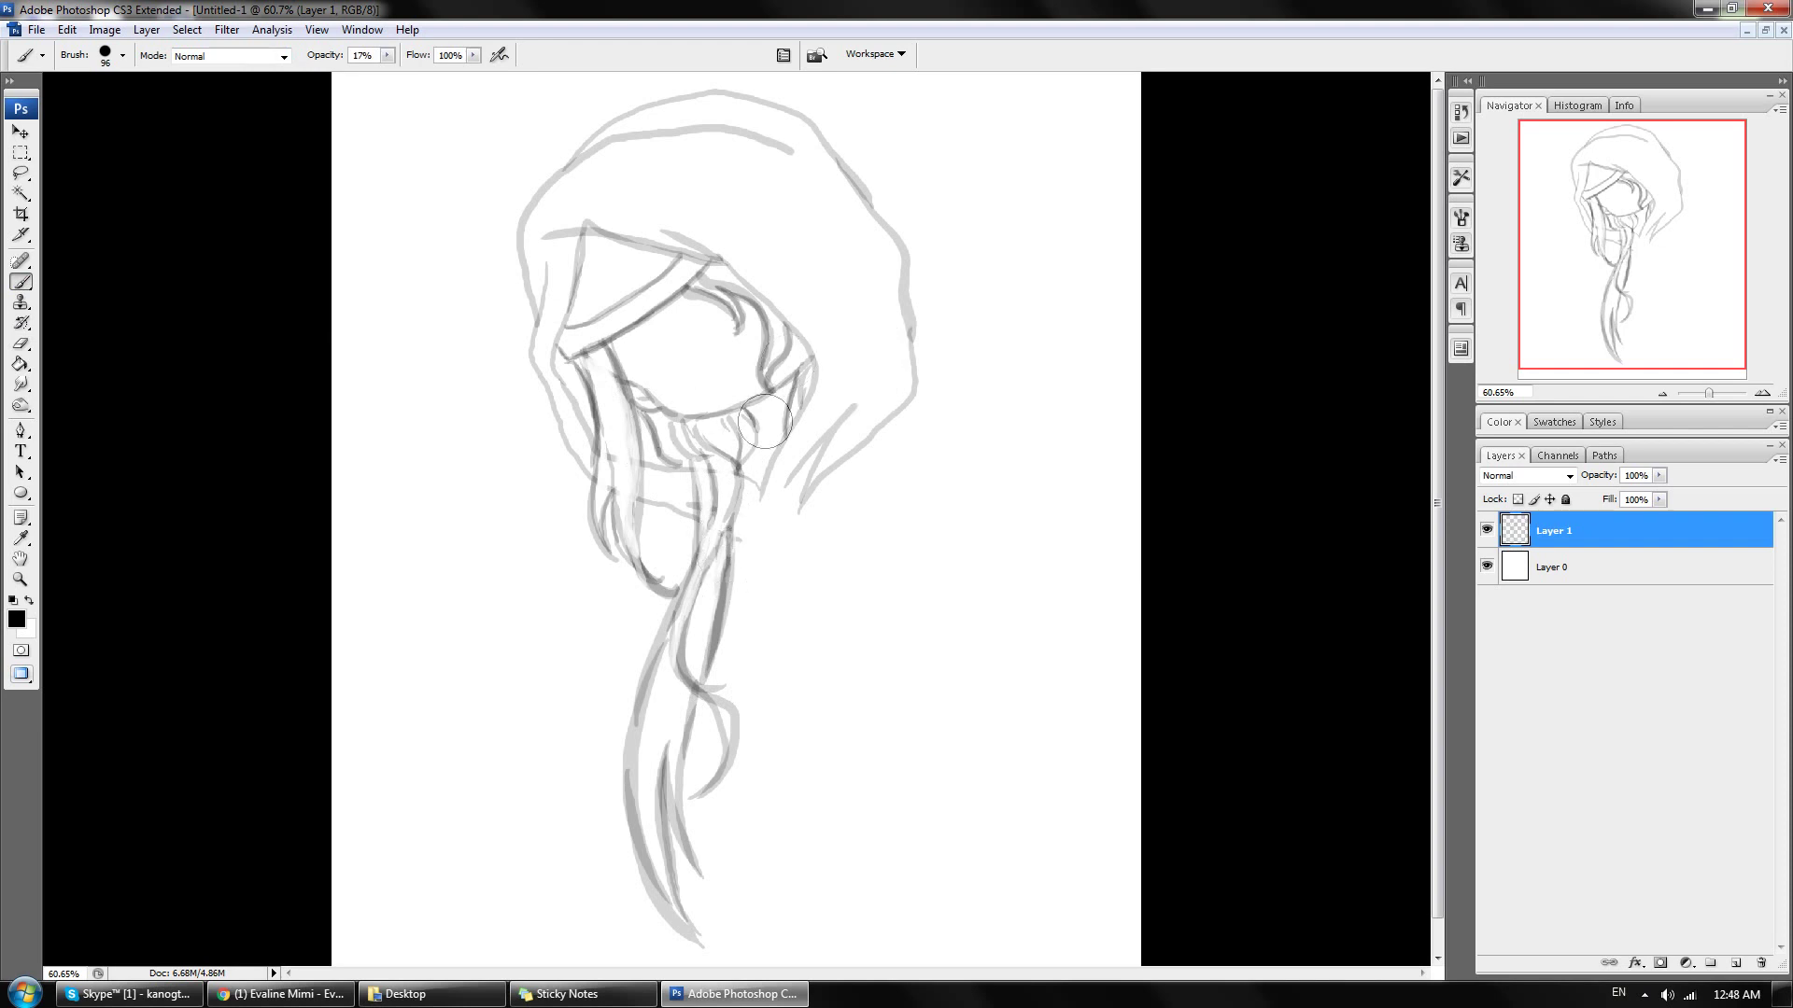
Step: Darken strokes under the chin and along the hood edge, and draw the right body line
{"action": "left_click_drag", "start_coordinate": [738, 425], "coordinate": [729, 481]}
{"action": "mouse_move", "coordinate": [761, 397]}
{"action": "left_mouse_down"}
{"action": "mouse_move", "coordinate": [733, 472]}
{"action": "mouse_move", "coordinate": [750, 455]}
{"action": "left_mouse_up"}
{"action": "left_click_drag", "start_coordinate": [783, 366], "coordinate": [753, 439]}
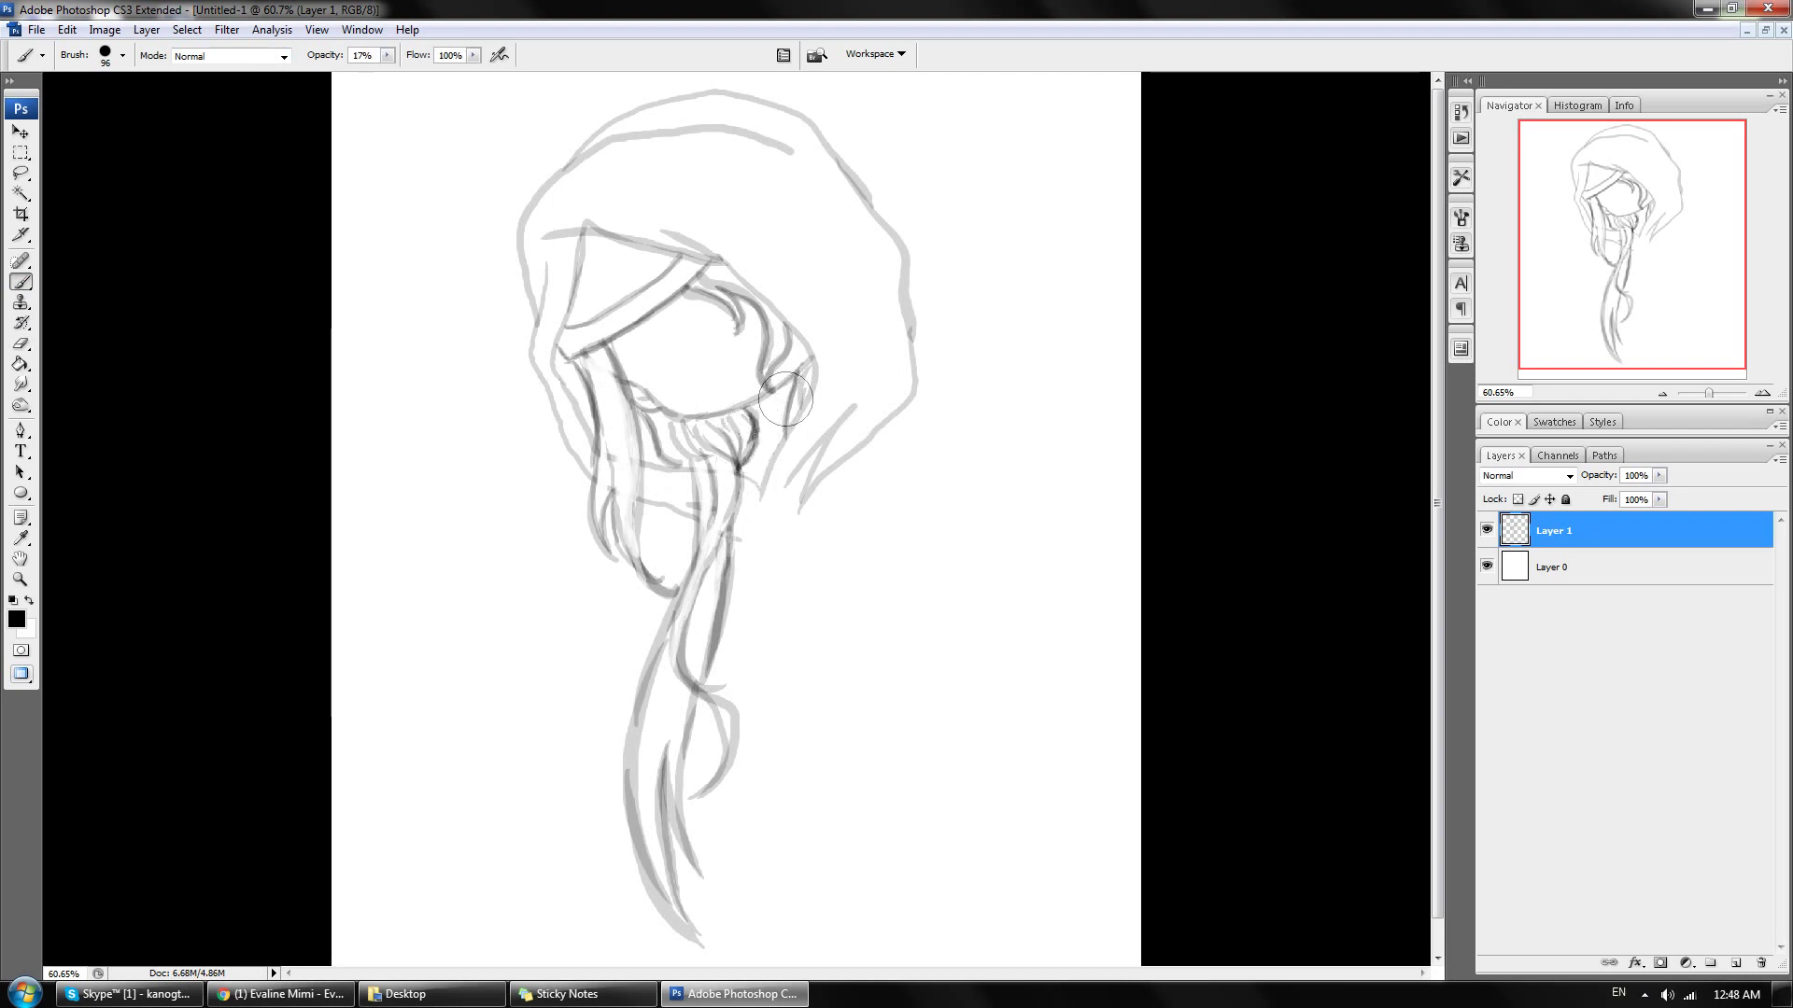
{"action": "left_click_drag", "start_coordinate": [785, 400], "coordinate": [887, 845]}
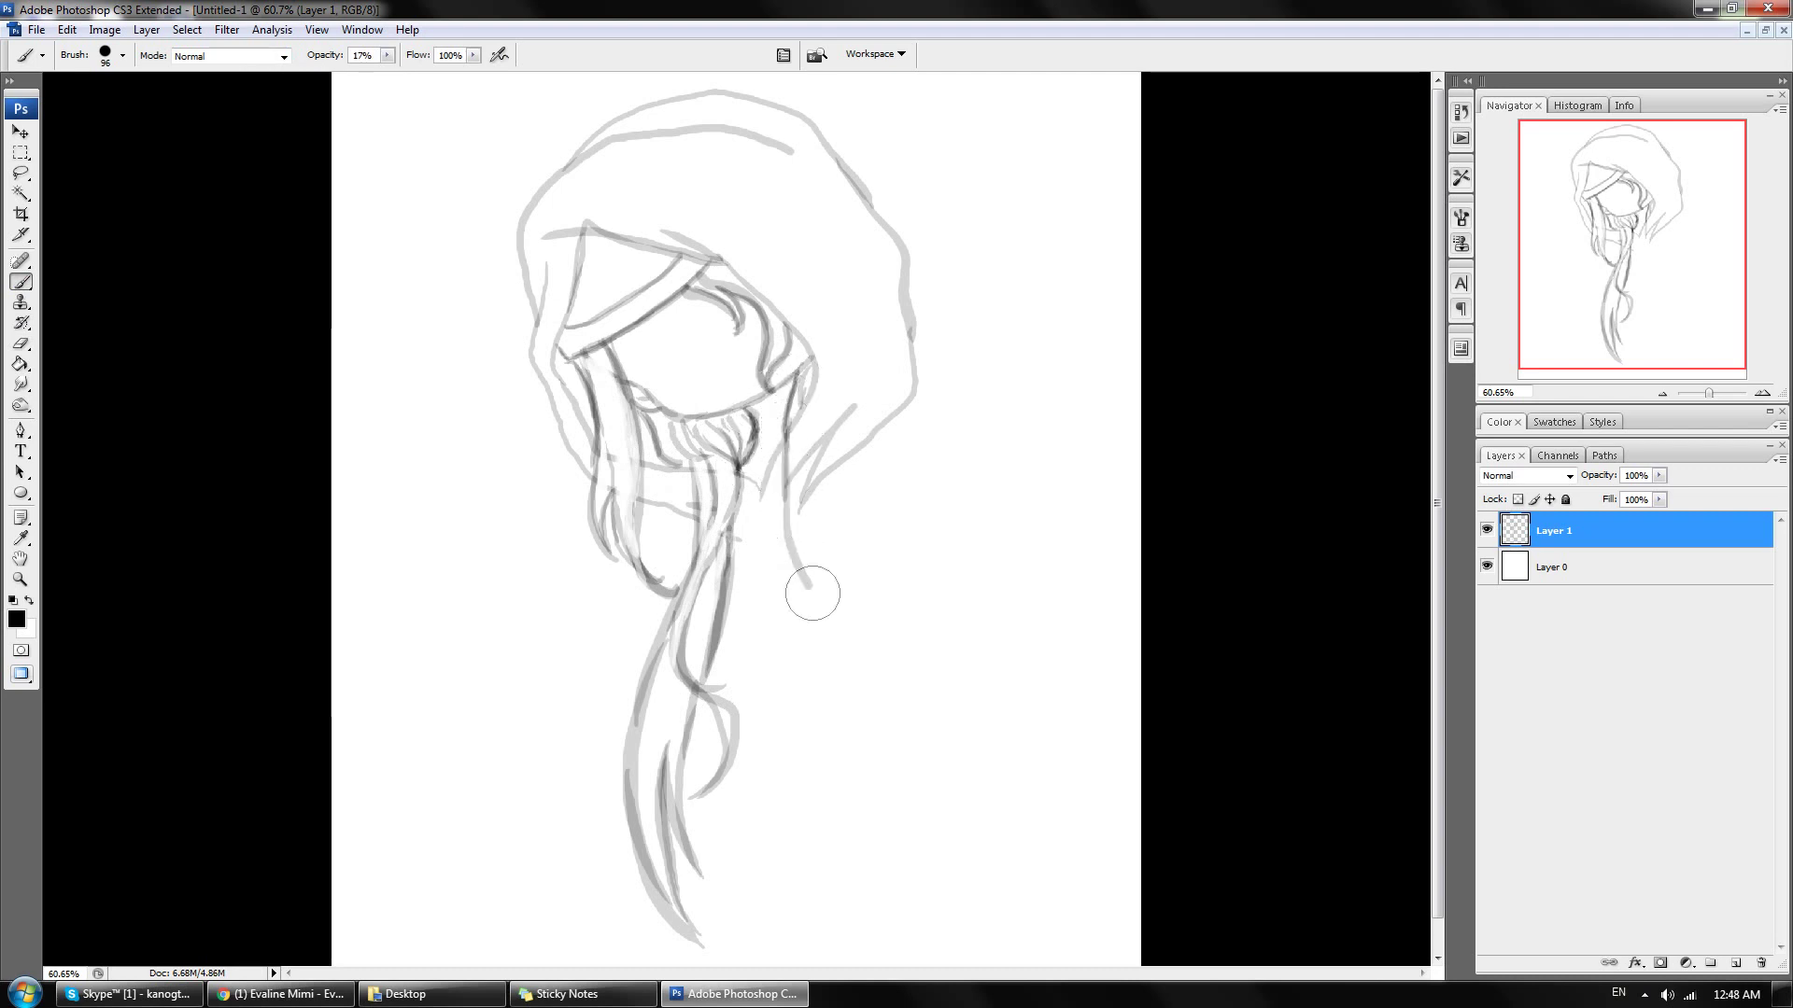
{"action": "mouse_move", "coordinate": [829, 635]}
{"action": "left_mouse_down"}
{"action": "mouse_move", "coordinate": [868, 888]}
{"action": "mouse_move", "coordinate": [897, 724]}
{"action": "mouse_move", "coordinate": [868, 916]}
{"action": "left_mouse_up"}
Step: Draw a long right-side hair strand with a hooked end, then erase strokes right of the face
{"action": "left_click_drag", "start_coordinate": [812, 434], "coordinate": [845, 551]}
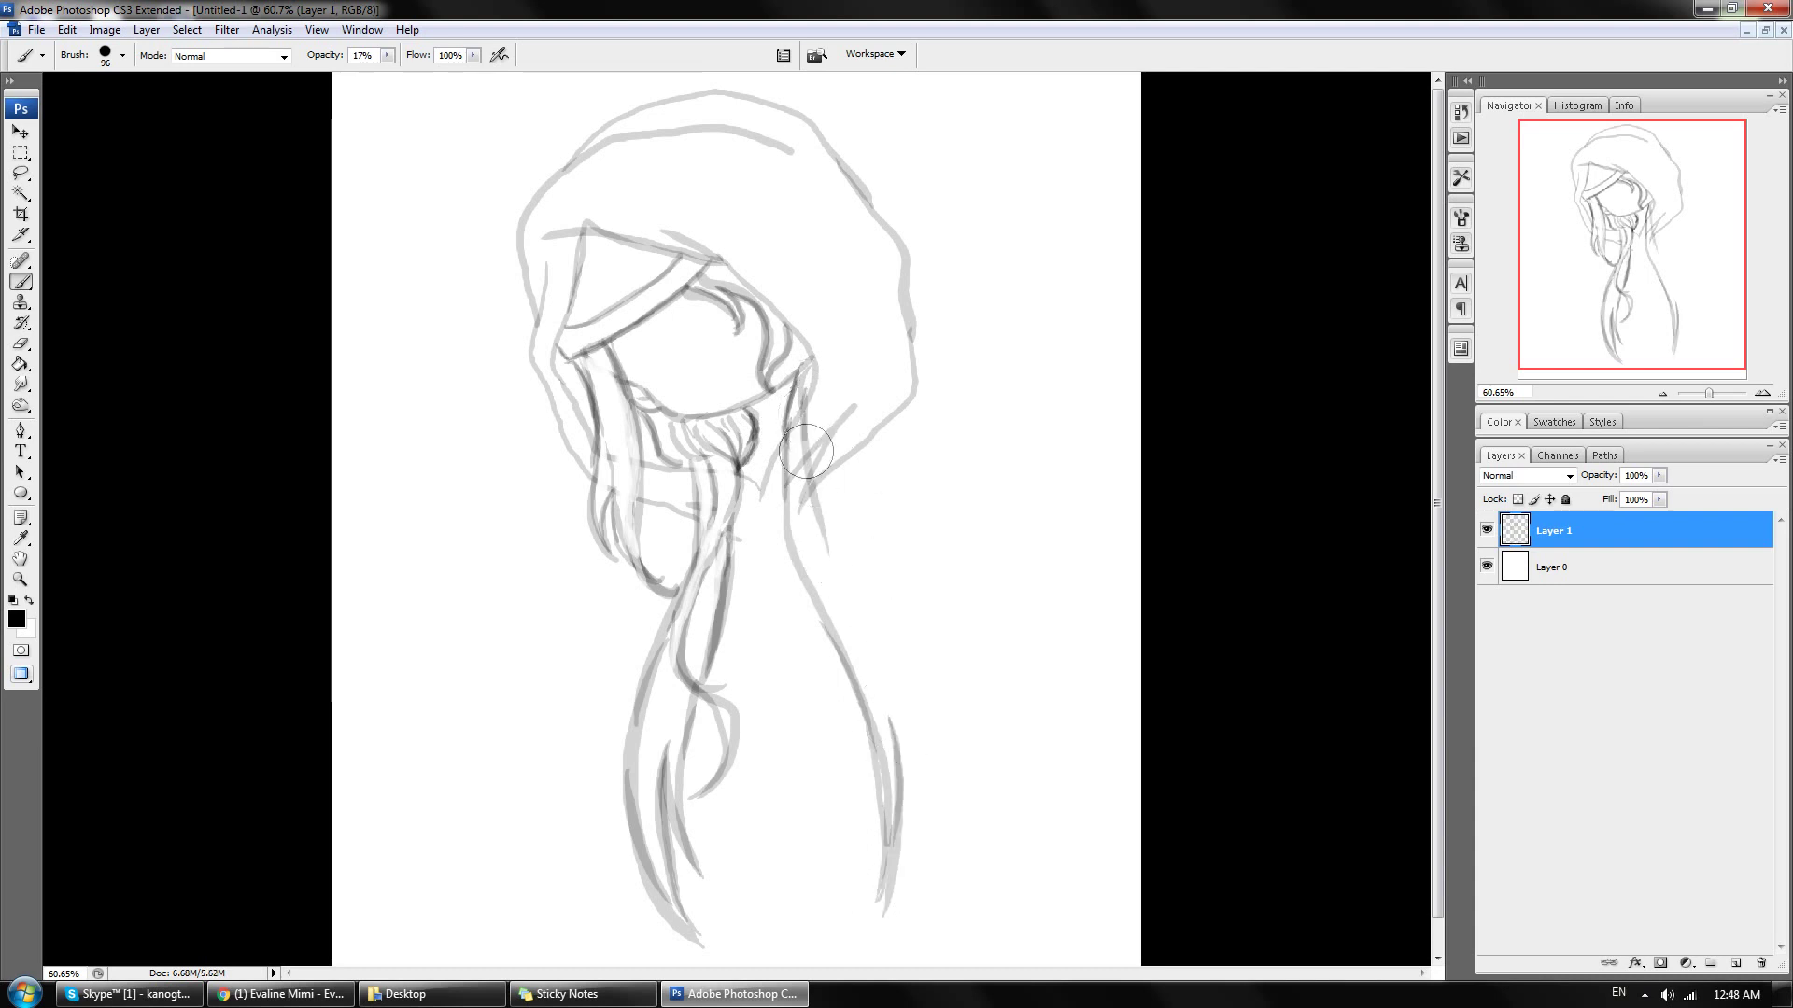
{"action": "left_click_drag", "start_coordinate": [789, 429], "coordinate": [958, 691]}
{"action": "mouse_move", "coordinate": [840, 616]}
{"action": "left_mouse_down"}
{"action": "mouse_move", "coordinate": [962, 691]}
{"action": "mouse_move", "coordinate": [948, 888]}
{"action": "left_mouse_up"}
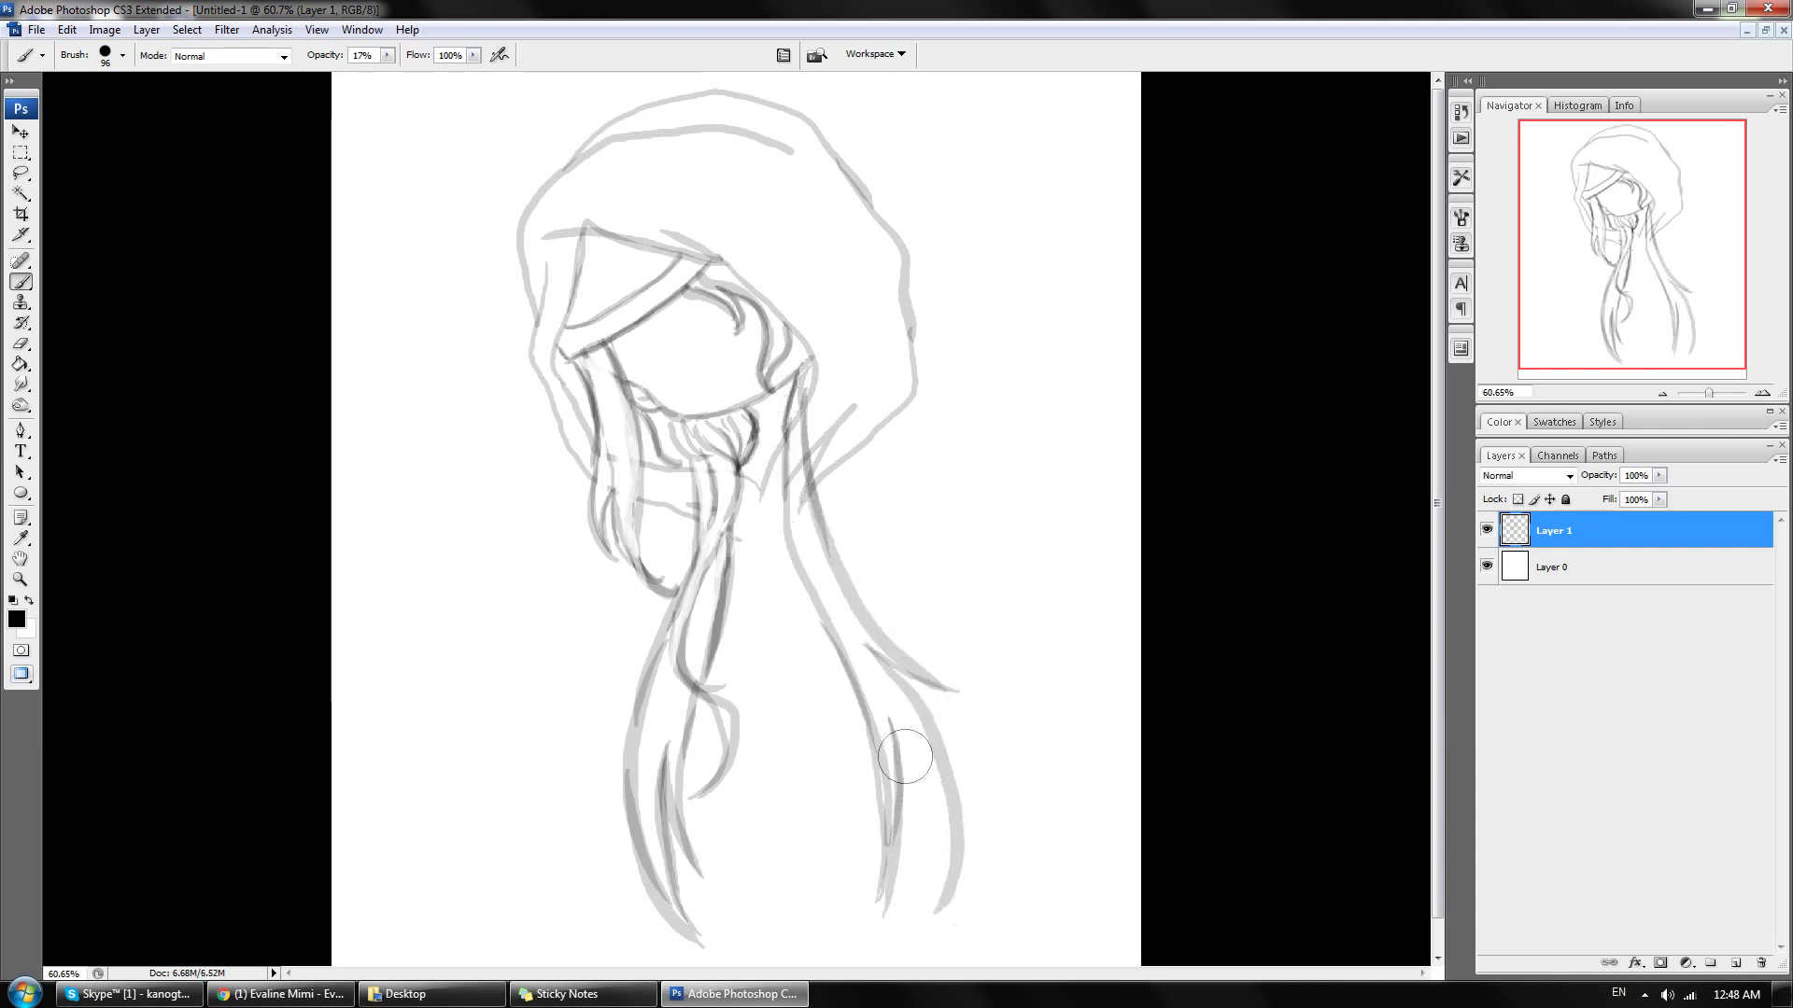
{"action": "mouse_move", "coordinate": [898, 738]}
{"action": "left_mouse_down"}
{"action": "mouse_move", "coordinate": [904, 921]}
{"action": "mouse_move", "coordinate": [937, 916]}
{"action": "left_mouse_up"}
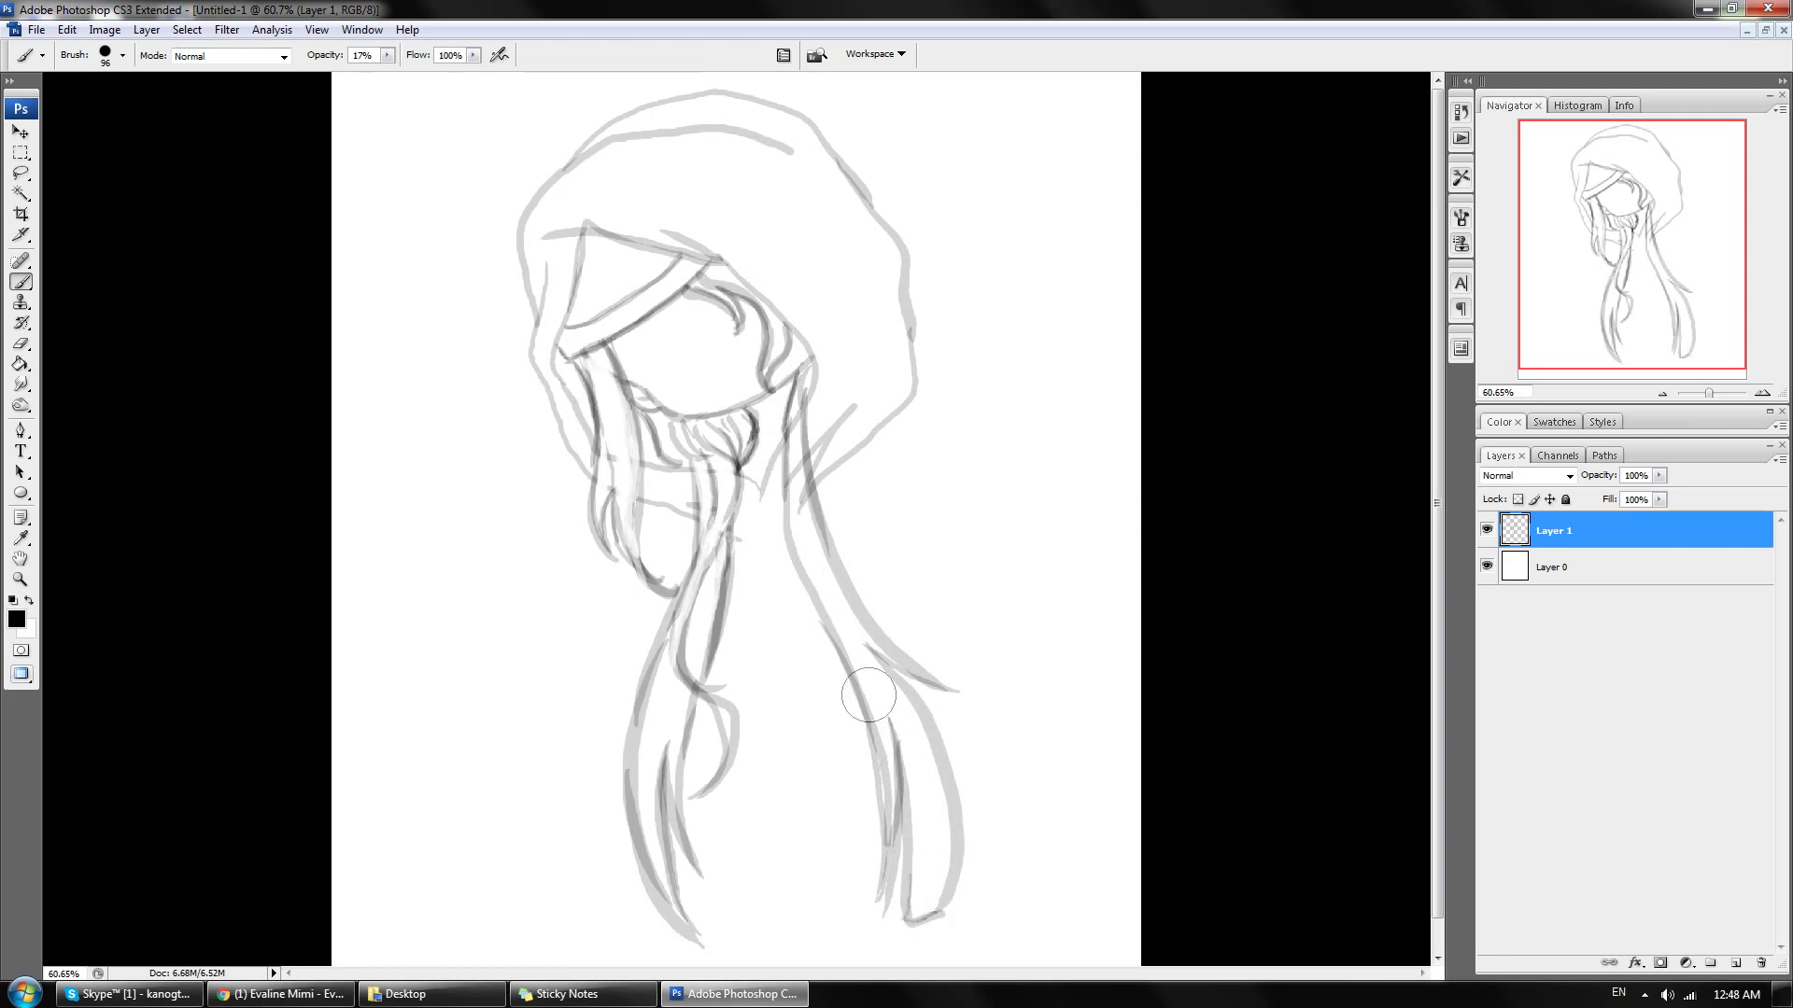
{"action": "key", "text": "e"}
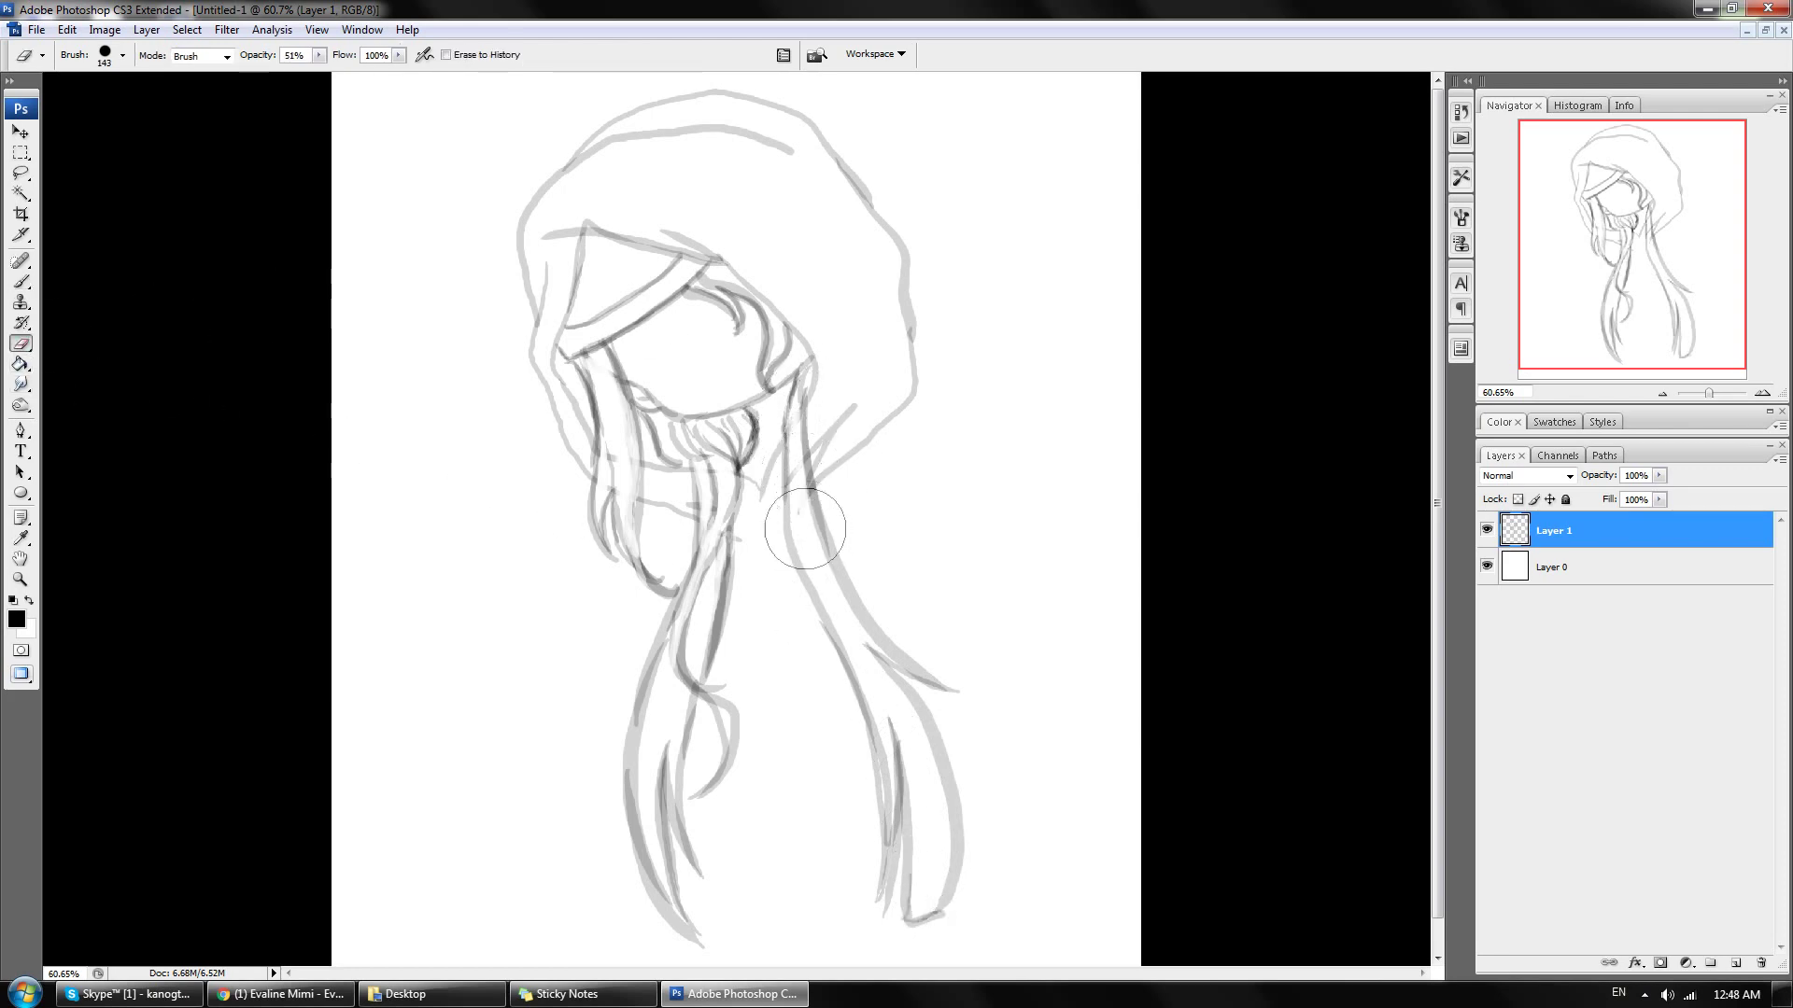
{"action": "left_click_drag", "start_coordinate": [801, 523], "coordinate": [803, 425]}
{"action": "scroll", "coordinate": [737, 523], "scroll_direction": "down", "scroll_amount": 1}
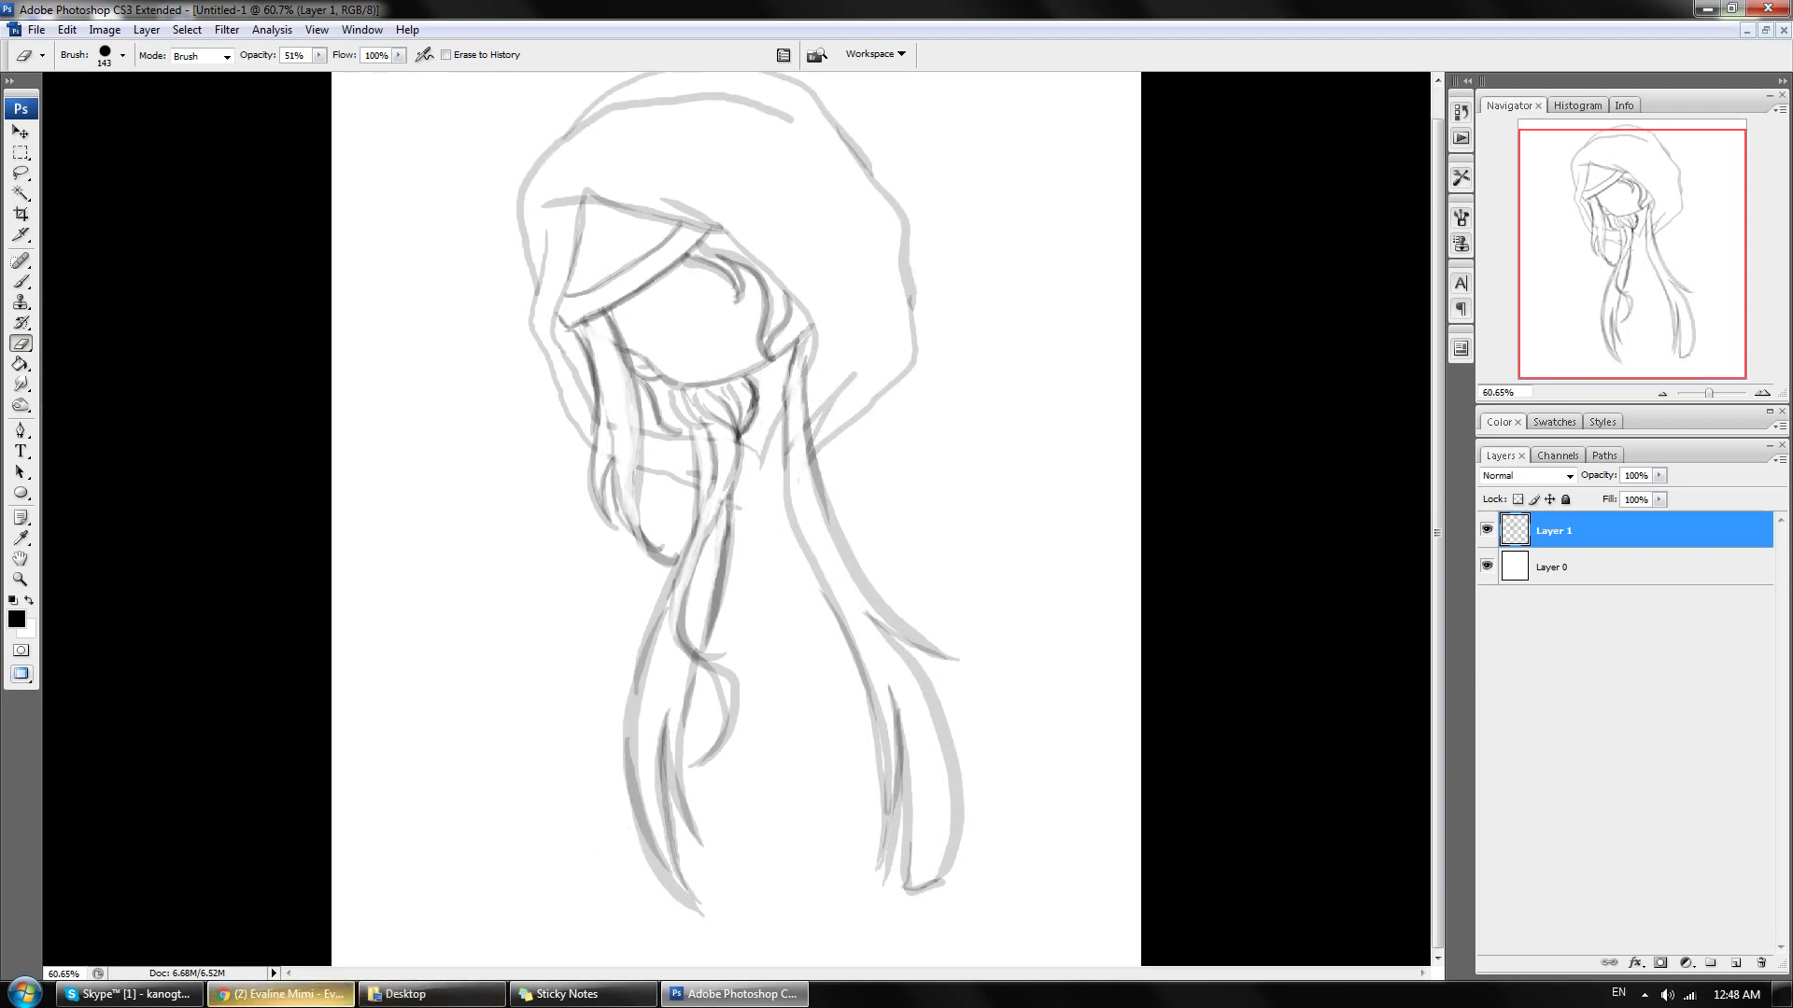
Step: Check the reference photo and lighten the lower hair strands down to the tip
{"action": "left_click", "coordinate": [280, 995]}
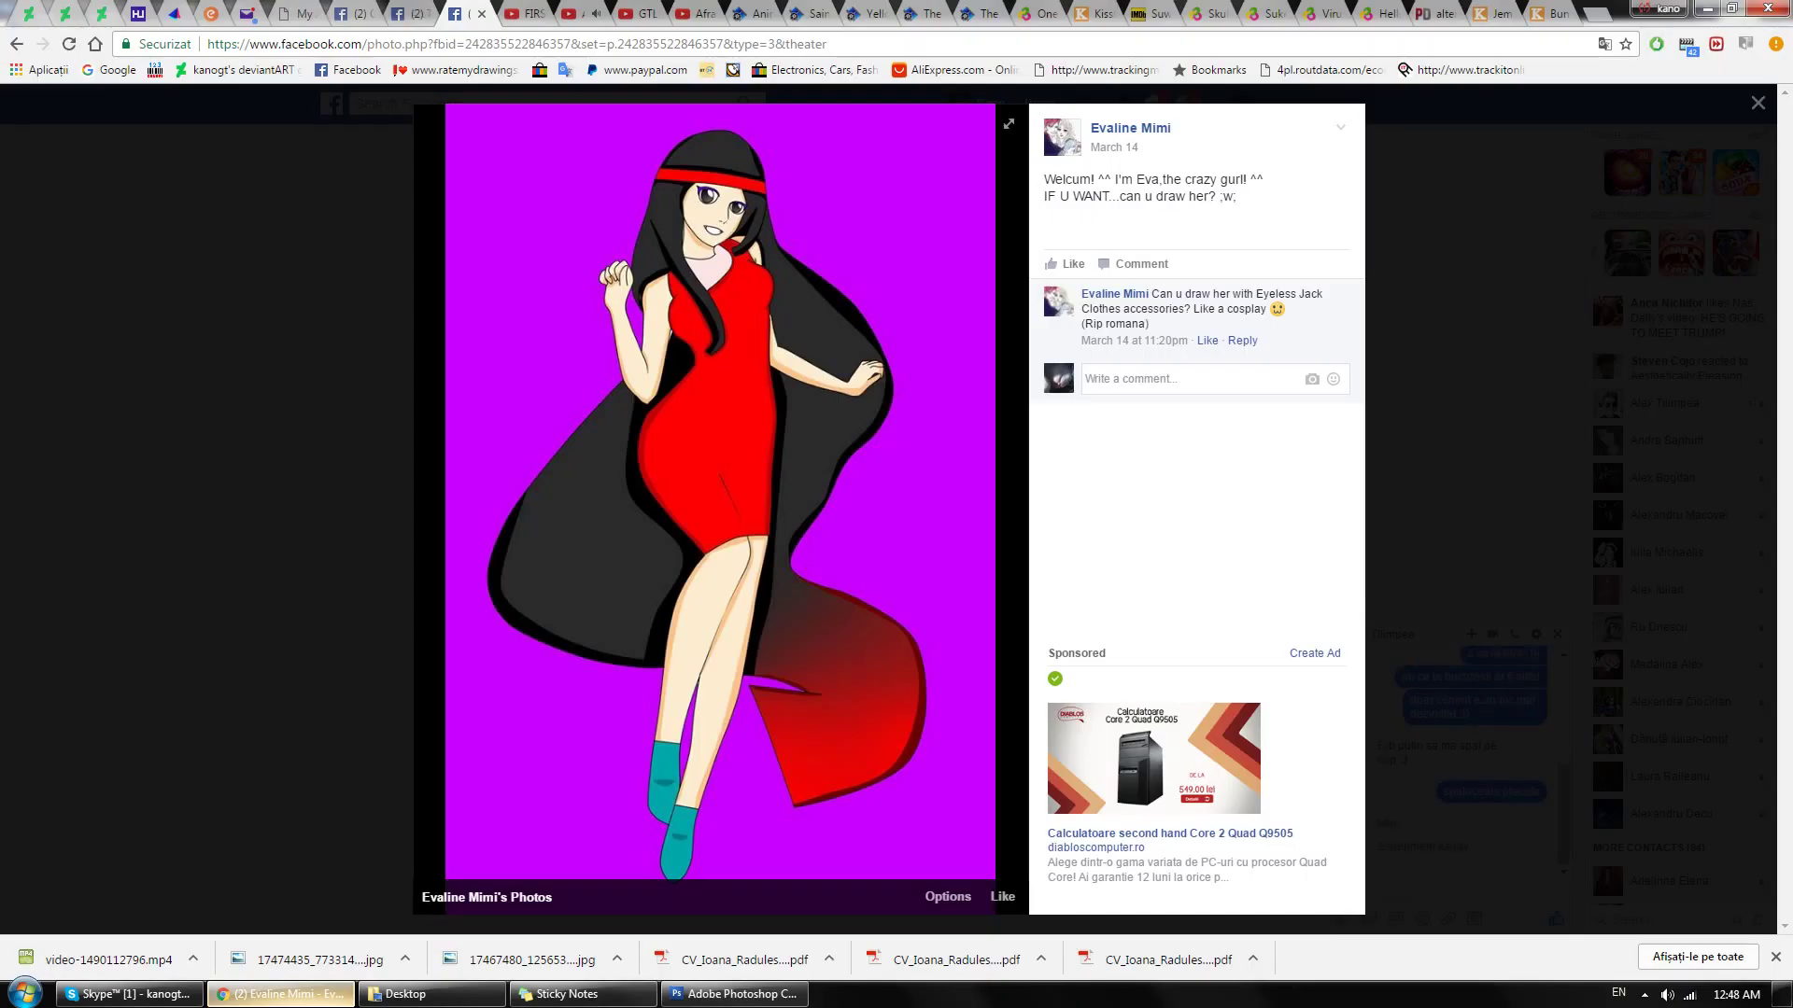
{"action": "key", "text": "alt+Tab"}
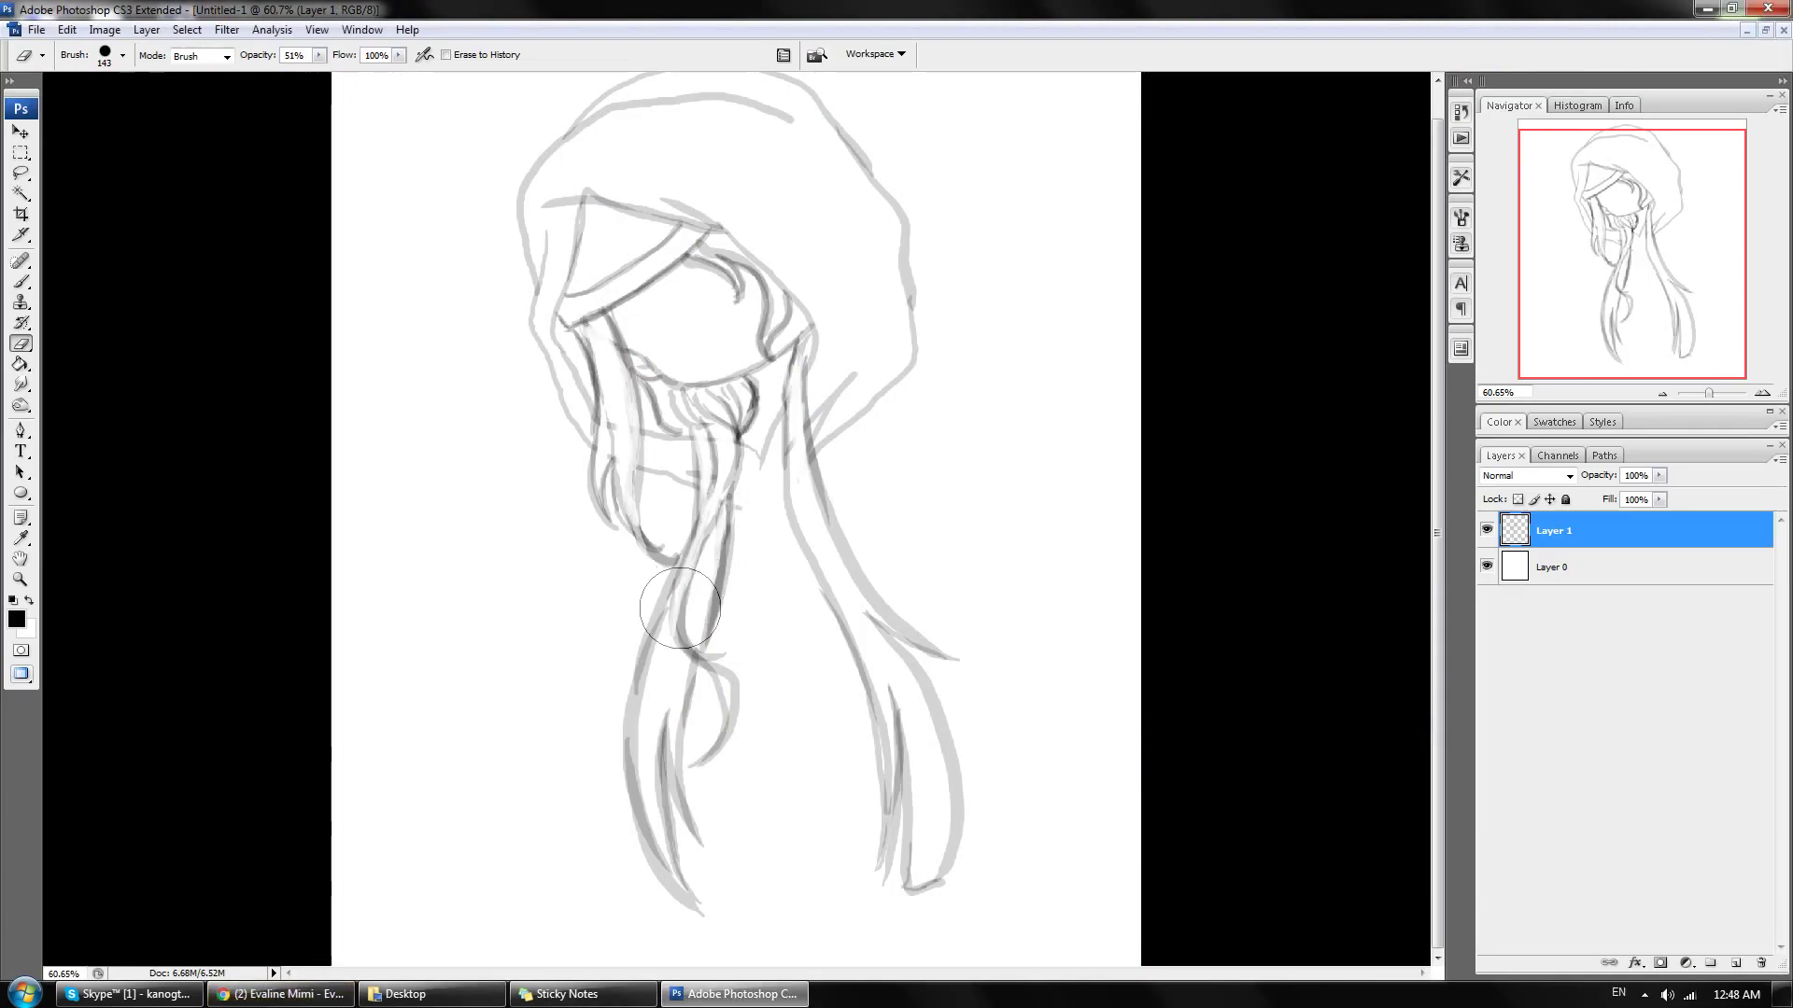
{"action": "mouse_move", "coordinate": [680, 609]}
{"action": "left_mouse_down"}
{"action": "mouse_move", "coordinate": [658, 663]}
{"action": "mouse_move", "coordinate": [680, 896]}
{"action": "mouse_move", "coordinate": [663, 887]}
{"action": "mouse_move", "coordinate": [664, 872]}
{"action": "mouse_move", "coordinate": [688, 921]}
{"action": "mouse_move", "coordinate": [655, 828]}
{"action": "mouse_move", "coordinate": [681, 821]}
{"action": "mouse_move", "coordinate": [672, 888]}
{"action": "mouse_move", "coordinate": [634, 803]}
{"action": "mouse_move", "coordinate": [661, 873]}
{"action": "left_mouse_up"}
{"action": "left_click", "coordinate": [20, 281]}
Step: Redraw and darken the left, middle and right hair strands with short strokes near the hood
{"action": "mouse_move", "coordinate": [649, 636]}
{"action": "left_mouse_down"}
{"action": "mouse_move", "coordinate": [601, 741]}
{"action": "mouse_move", "coordinate": [618, 887]}
{"action": "mouse_move", "coordinate": [626, 728]}
{"action": "left_mouse_up"}
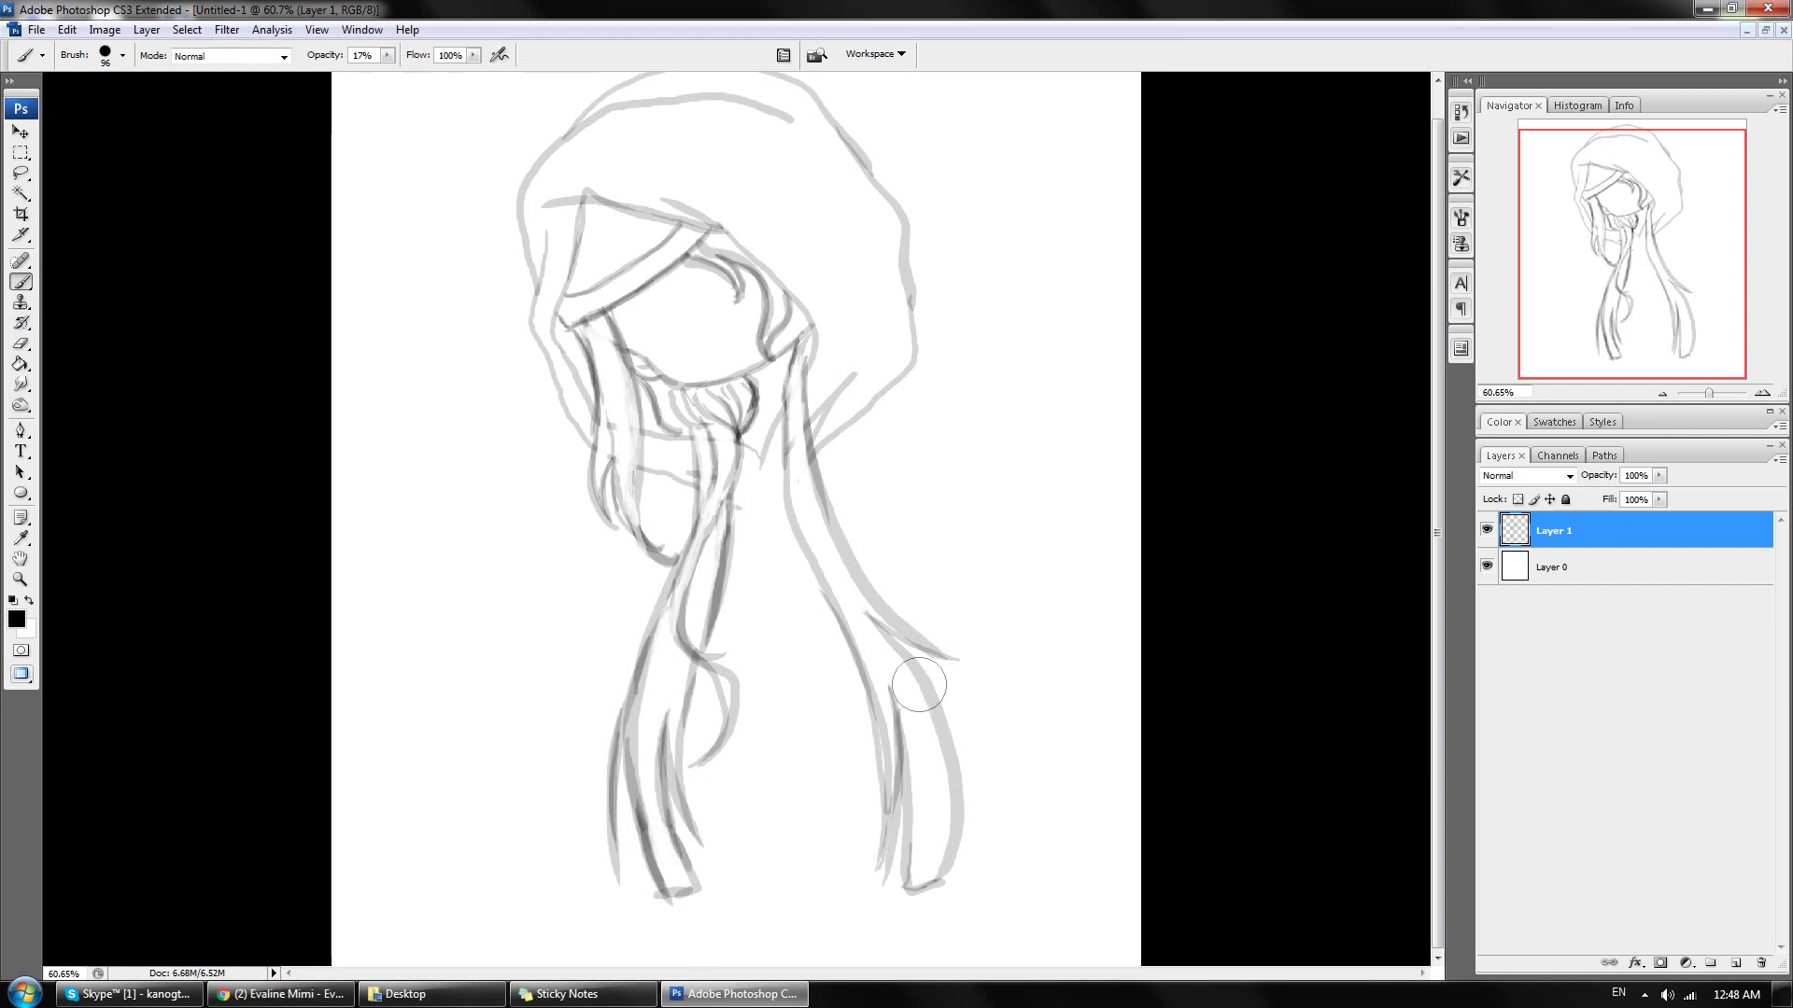
{"action": "left_click_drag", "start_coordinate": [919, 686], "coordinate": [984, 817]}
{"action": "left_click_drag", "start_coordinate": [746, 463], "coordinate": [691, 616]}
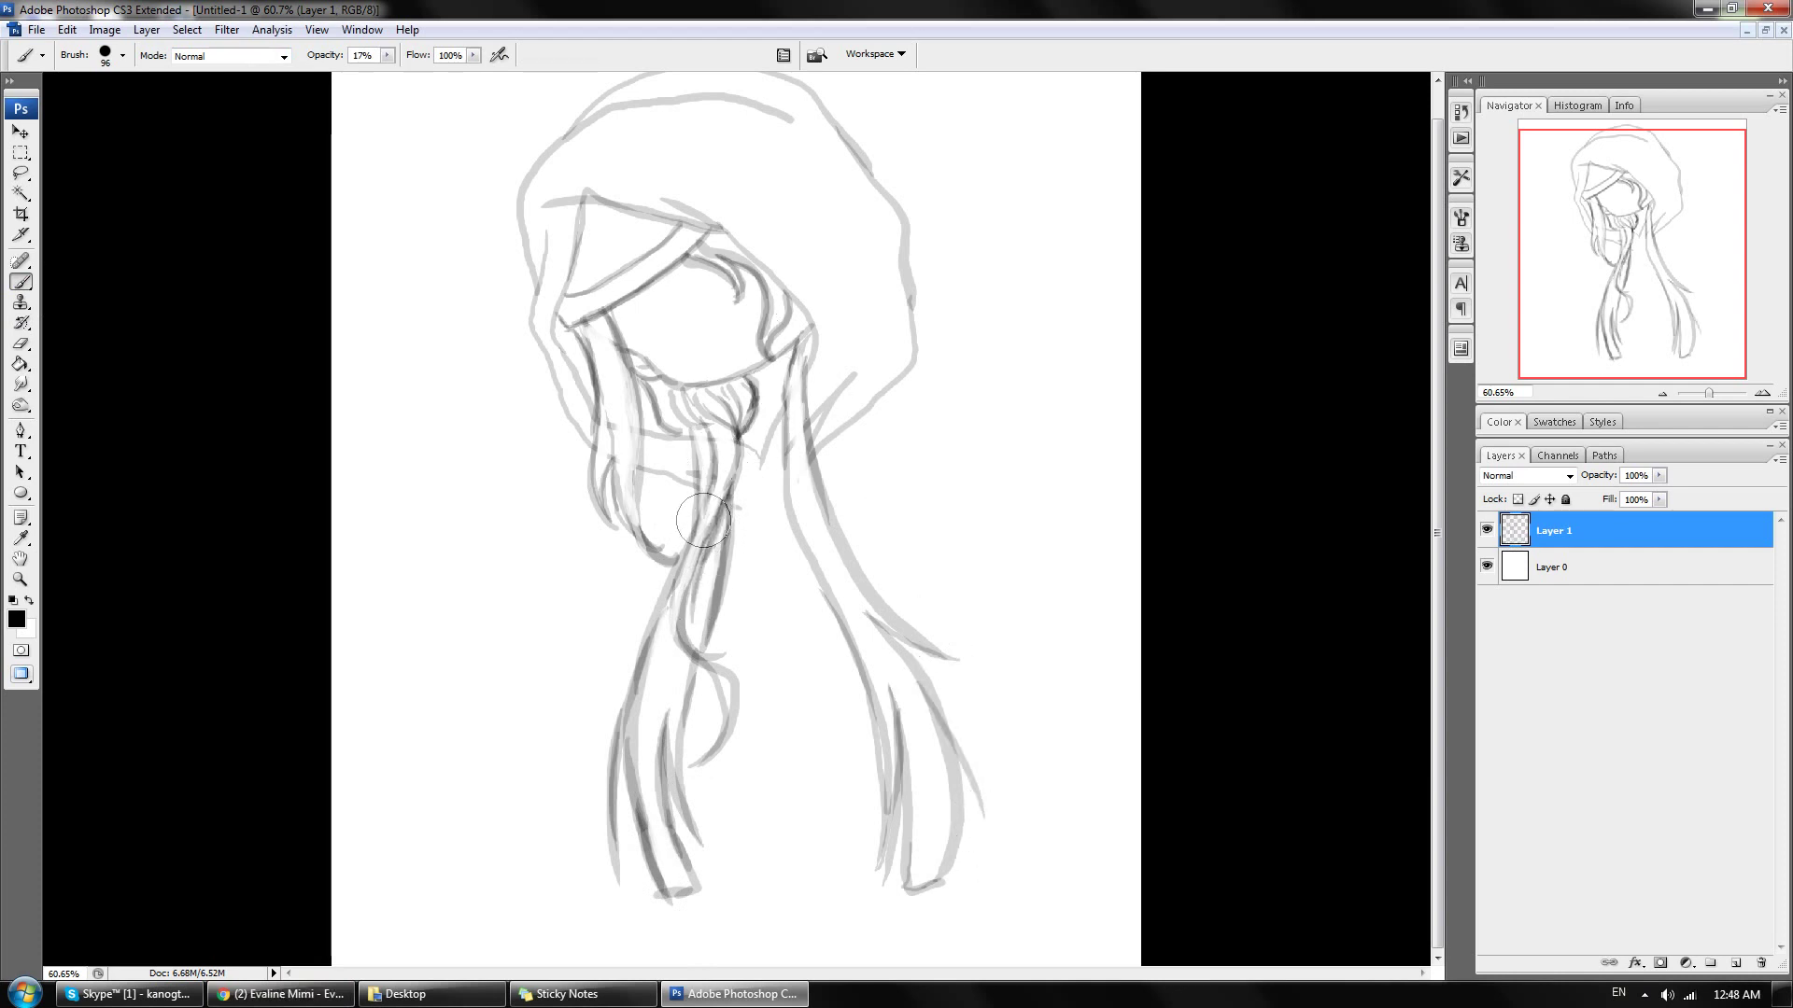
{"action": "left_click_drag", "start_coordinate": [717, 448], "coordinate": [658, 658]}
{"action": "left_click_drag", "start_coordinate": [726, 592], "coordinate": [686, 649]}
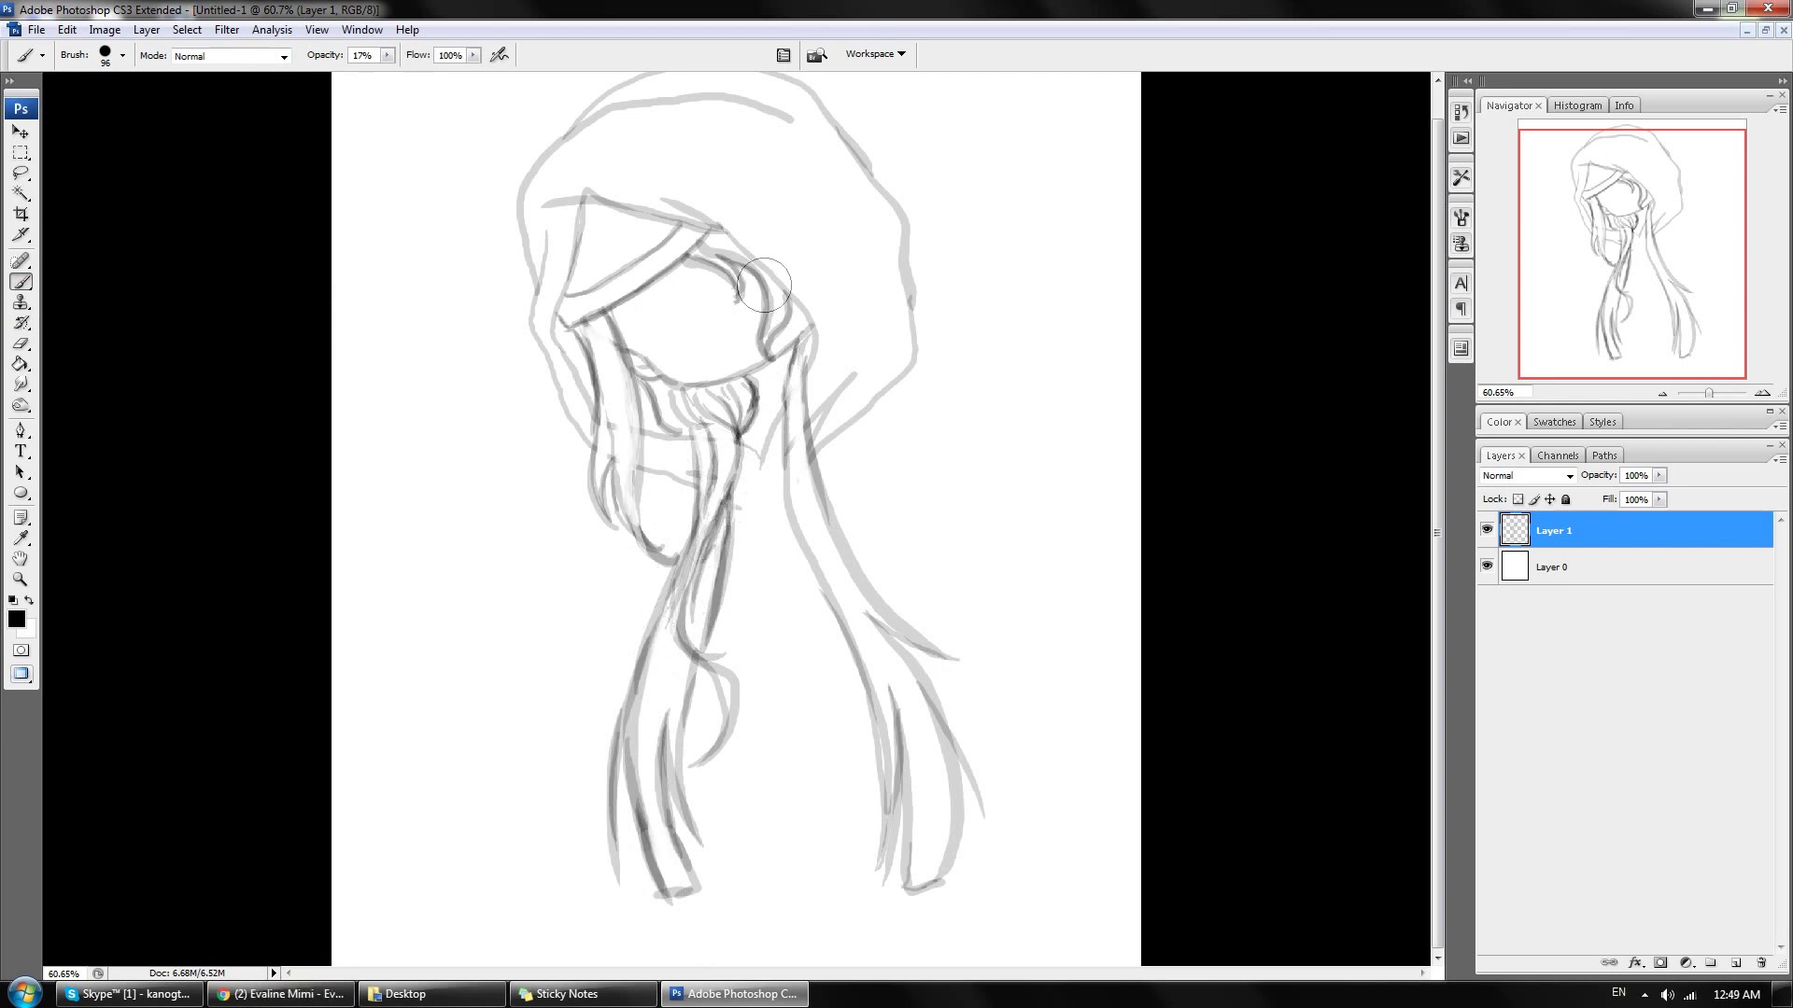
{"action": "left_click_drag", "start_coordinate": [628, 383], "coordinate": [638, 539]}
{"action": "left_click_drag", "start_coordinate": [701, 434], "coordinate": [658, 478]}
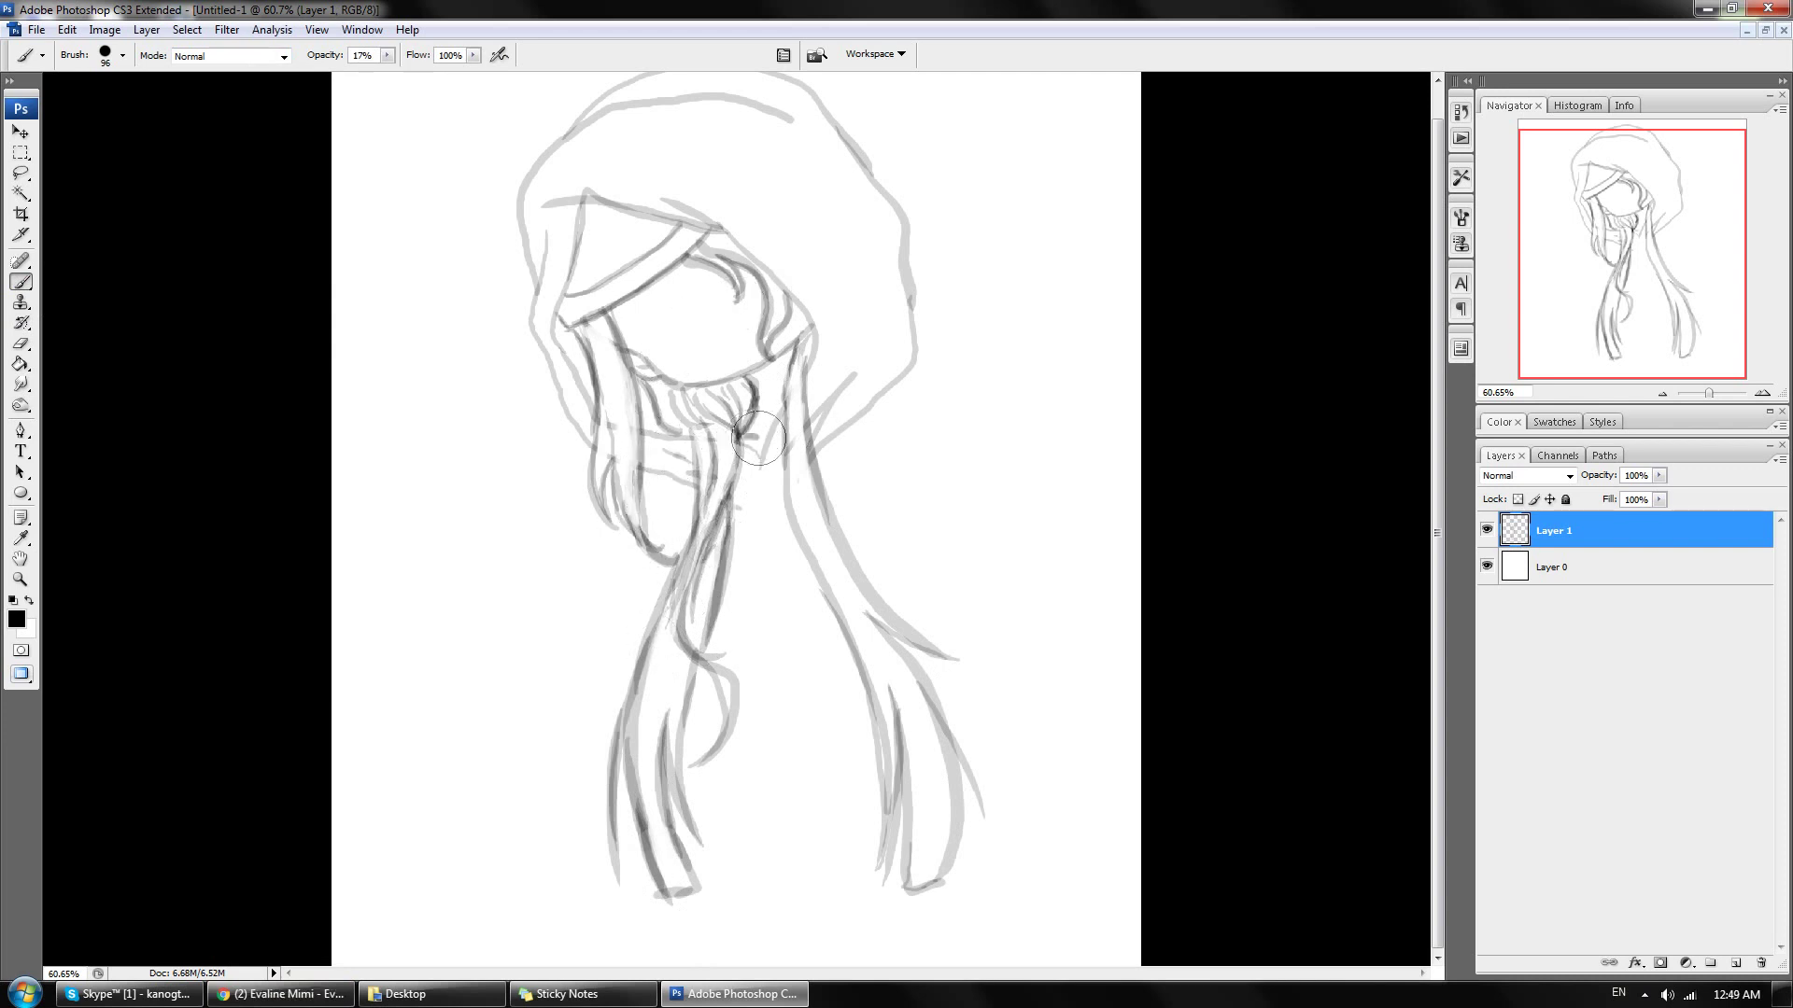
{"action": "left_click_drag", "start_coordinate": [758, 396], "coordinate": [747, 437]}
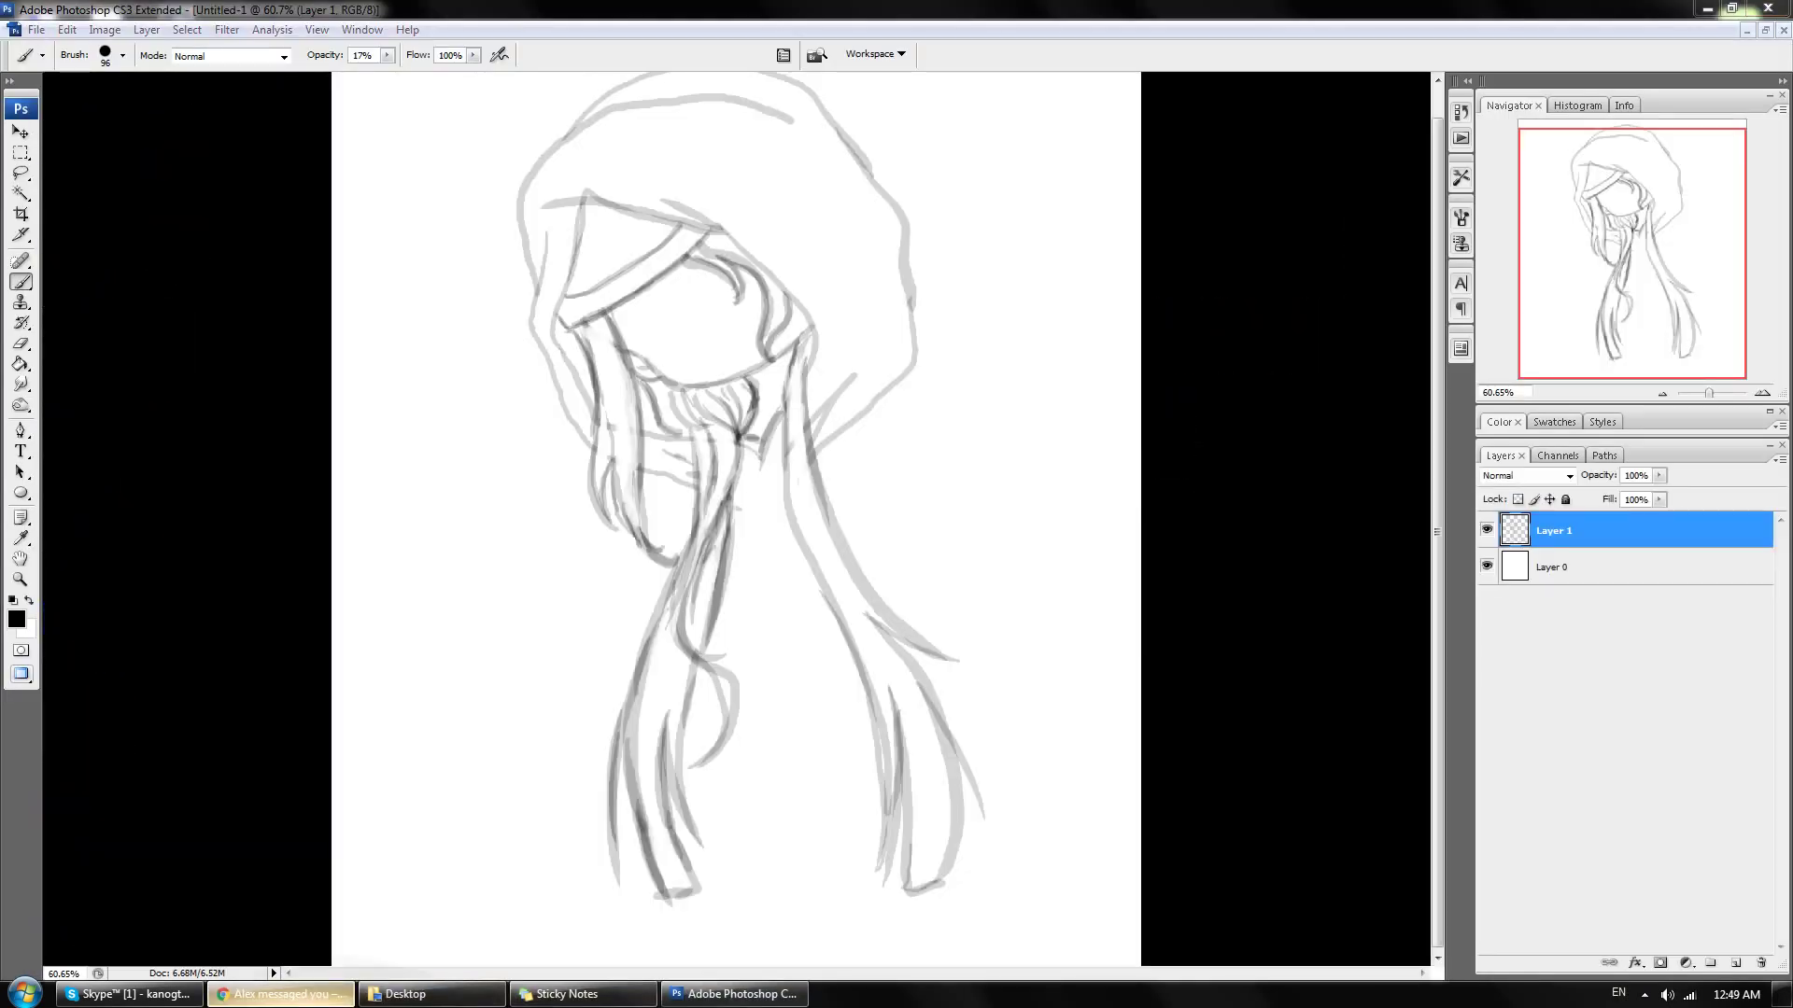
Step: View the downloaded Facebook reference image, then darken the headband's lower edge
{"action": "left_click", "coordinate": [281, 993]}
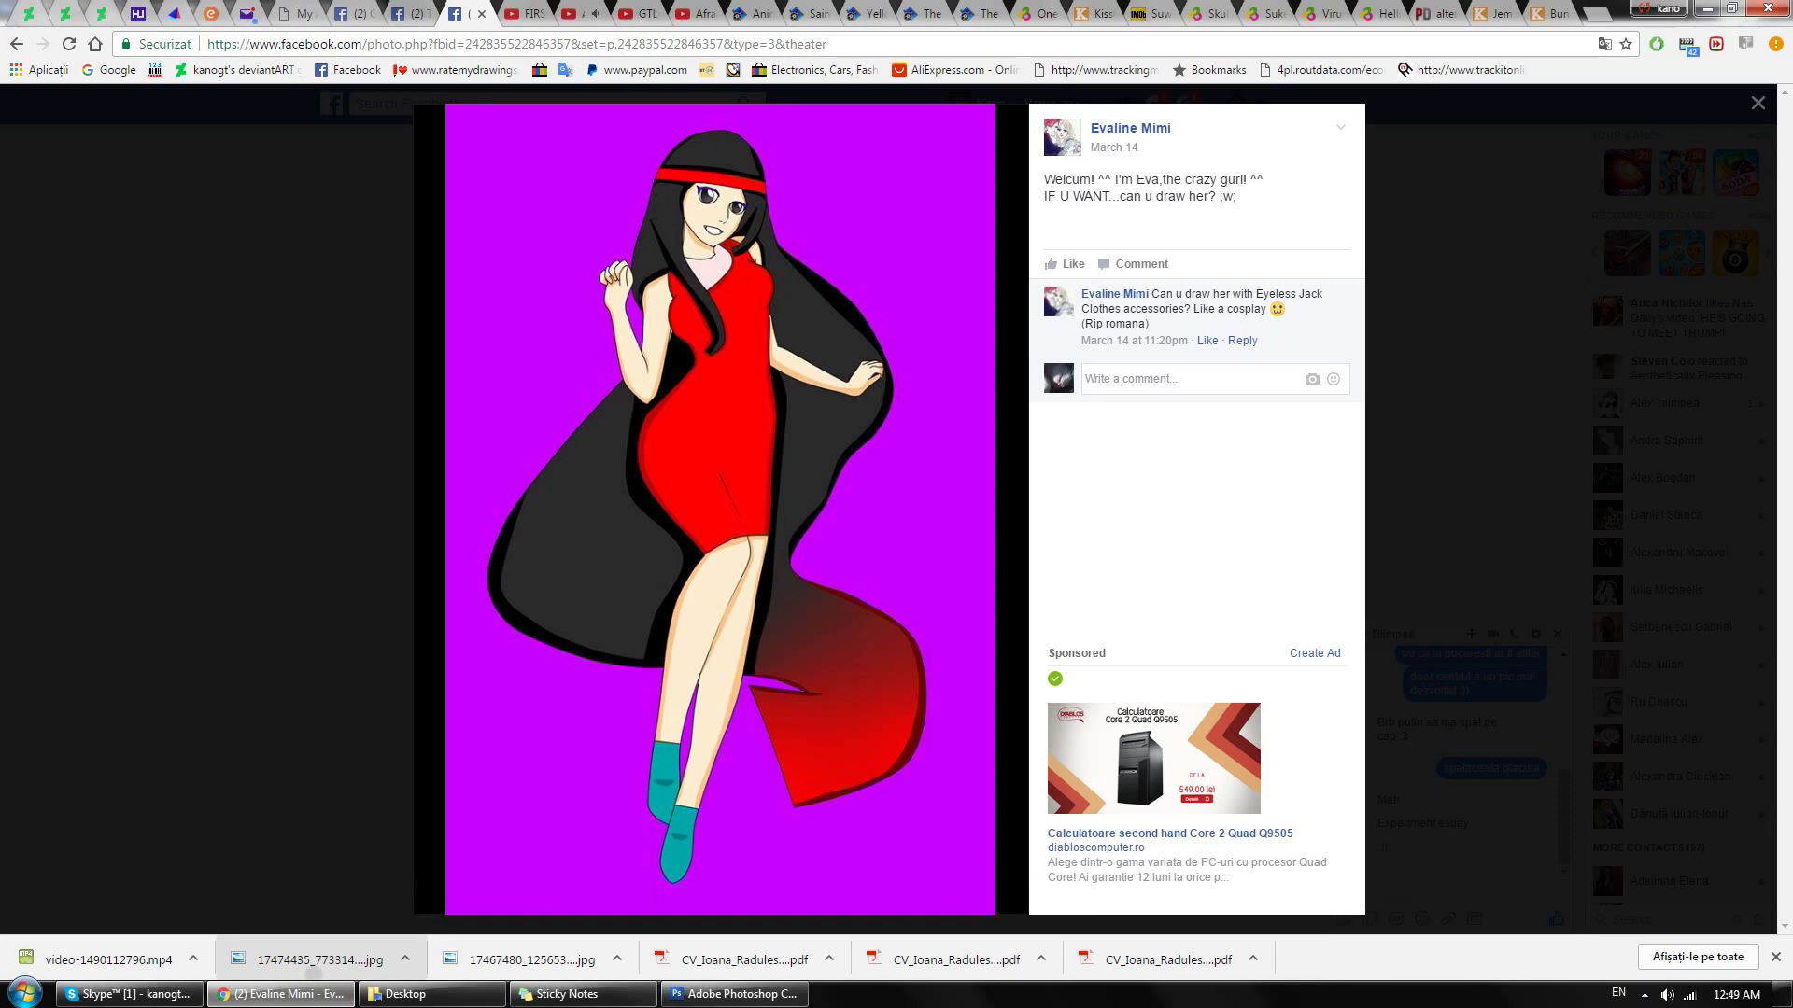
{"action": "left_click", "coordinate": [314, 960]}
{"action": "left_click", "coordinate": [280, 993]}
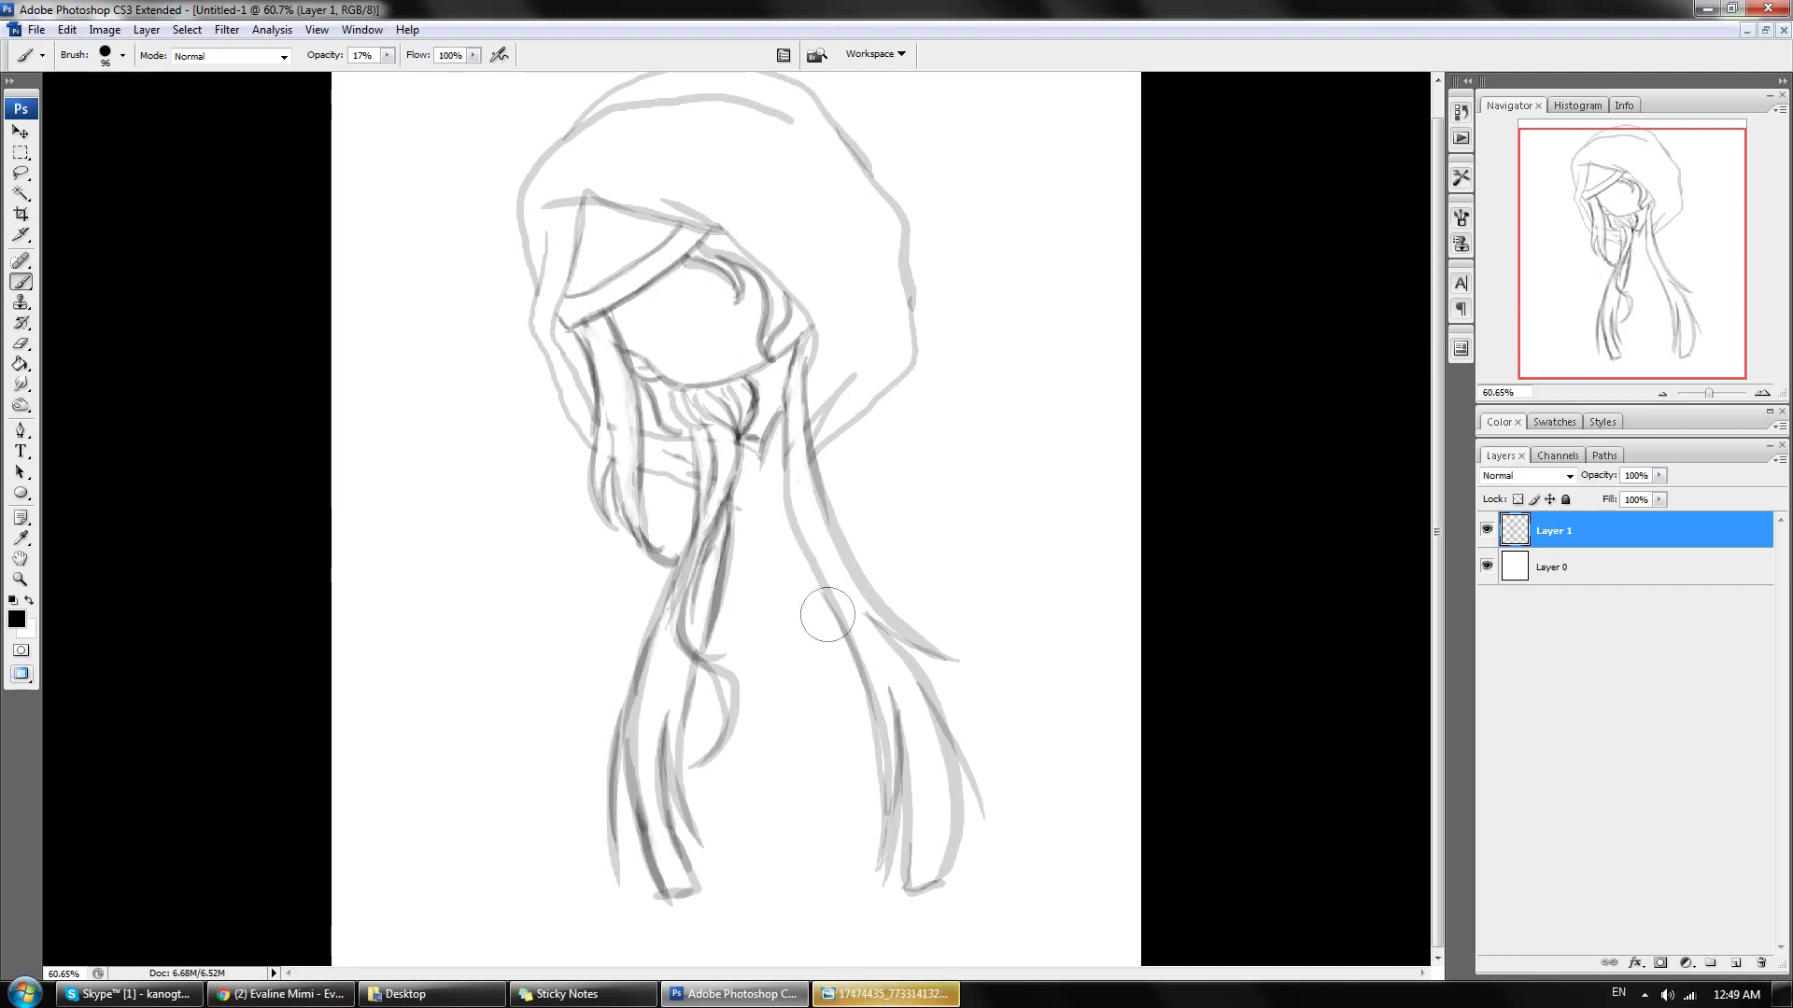
{"action": "left_click", "coordinate": [887, 994]}
{"action": "left_click", "coordinate": [1759, 11]}
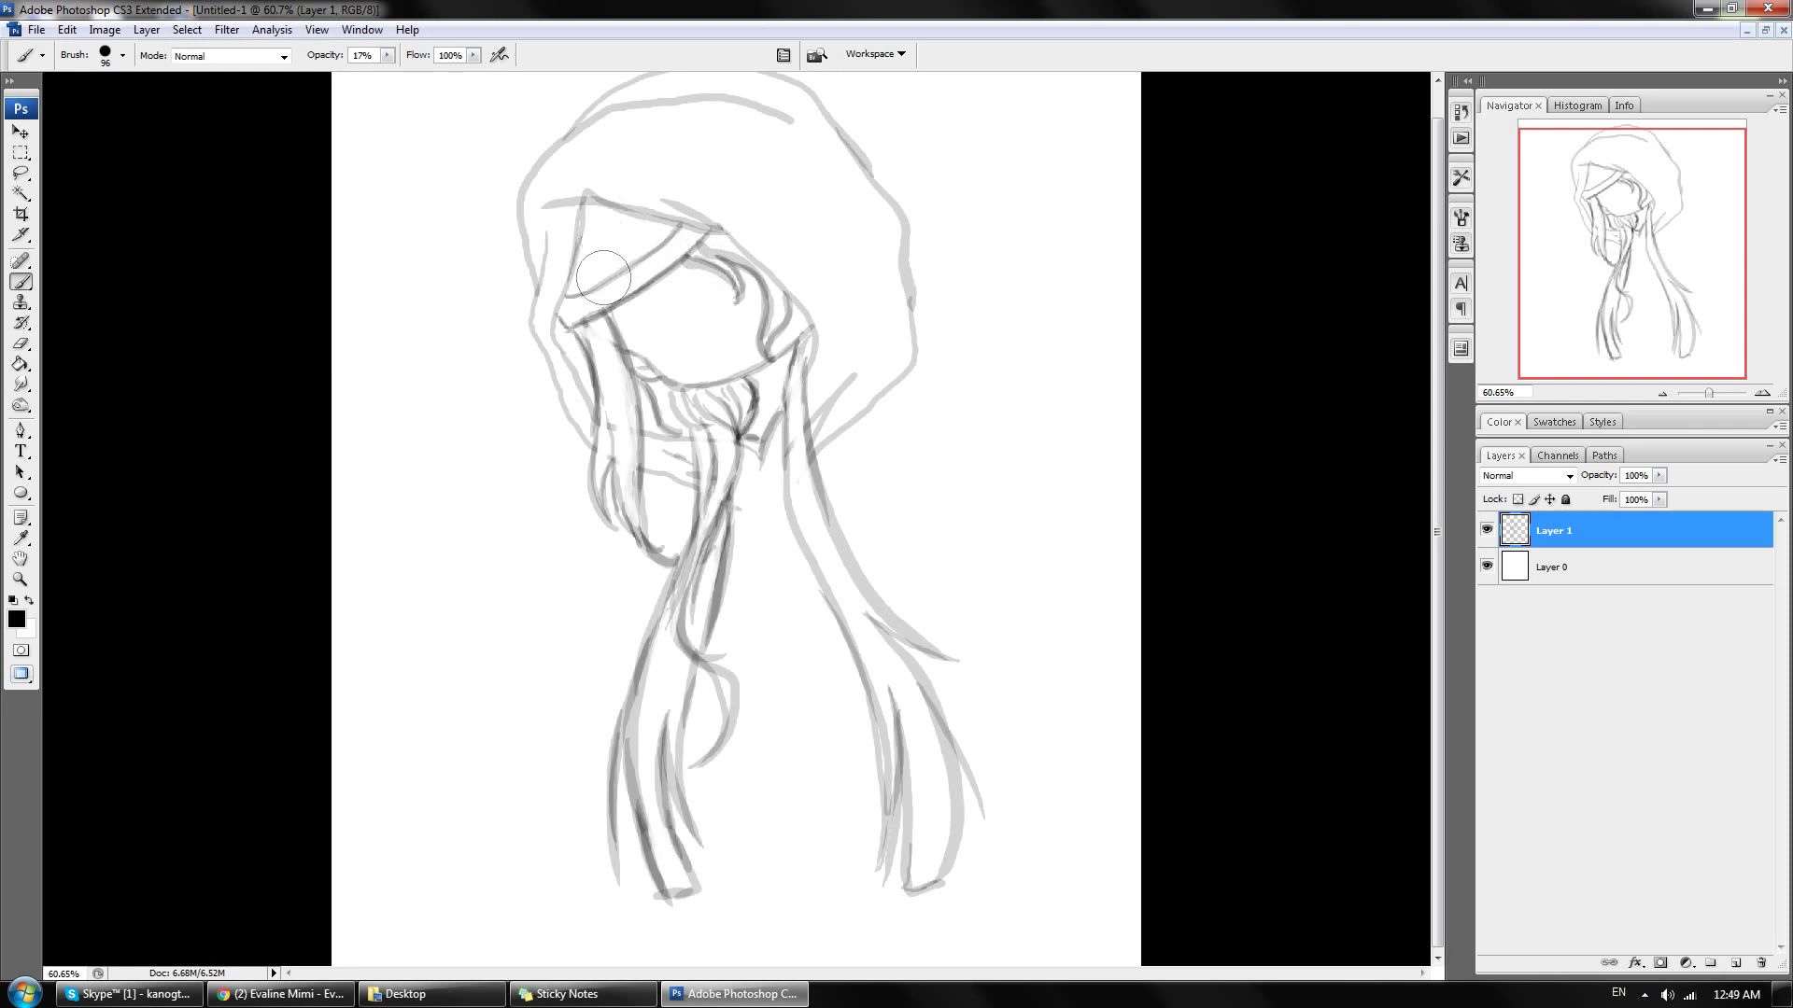
{"action": "left_click_drag", "start_coordinate": [602, 285], "coordinate": [653, 266]}
Step: Select Layer 0 and add a new Layer 2 above it
{"action": "key", "text": "alt+bracketleft"}
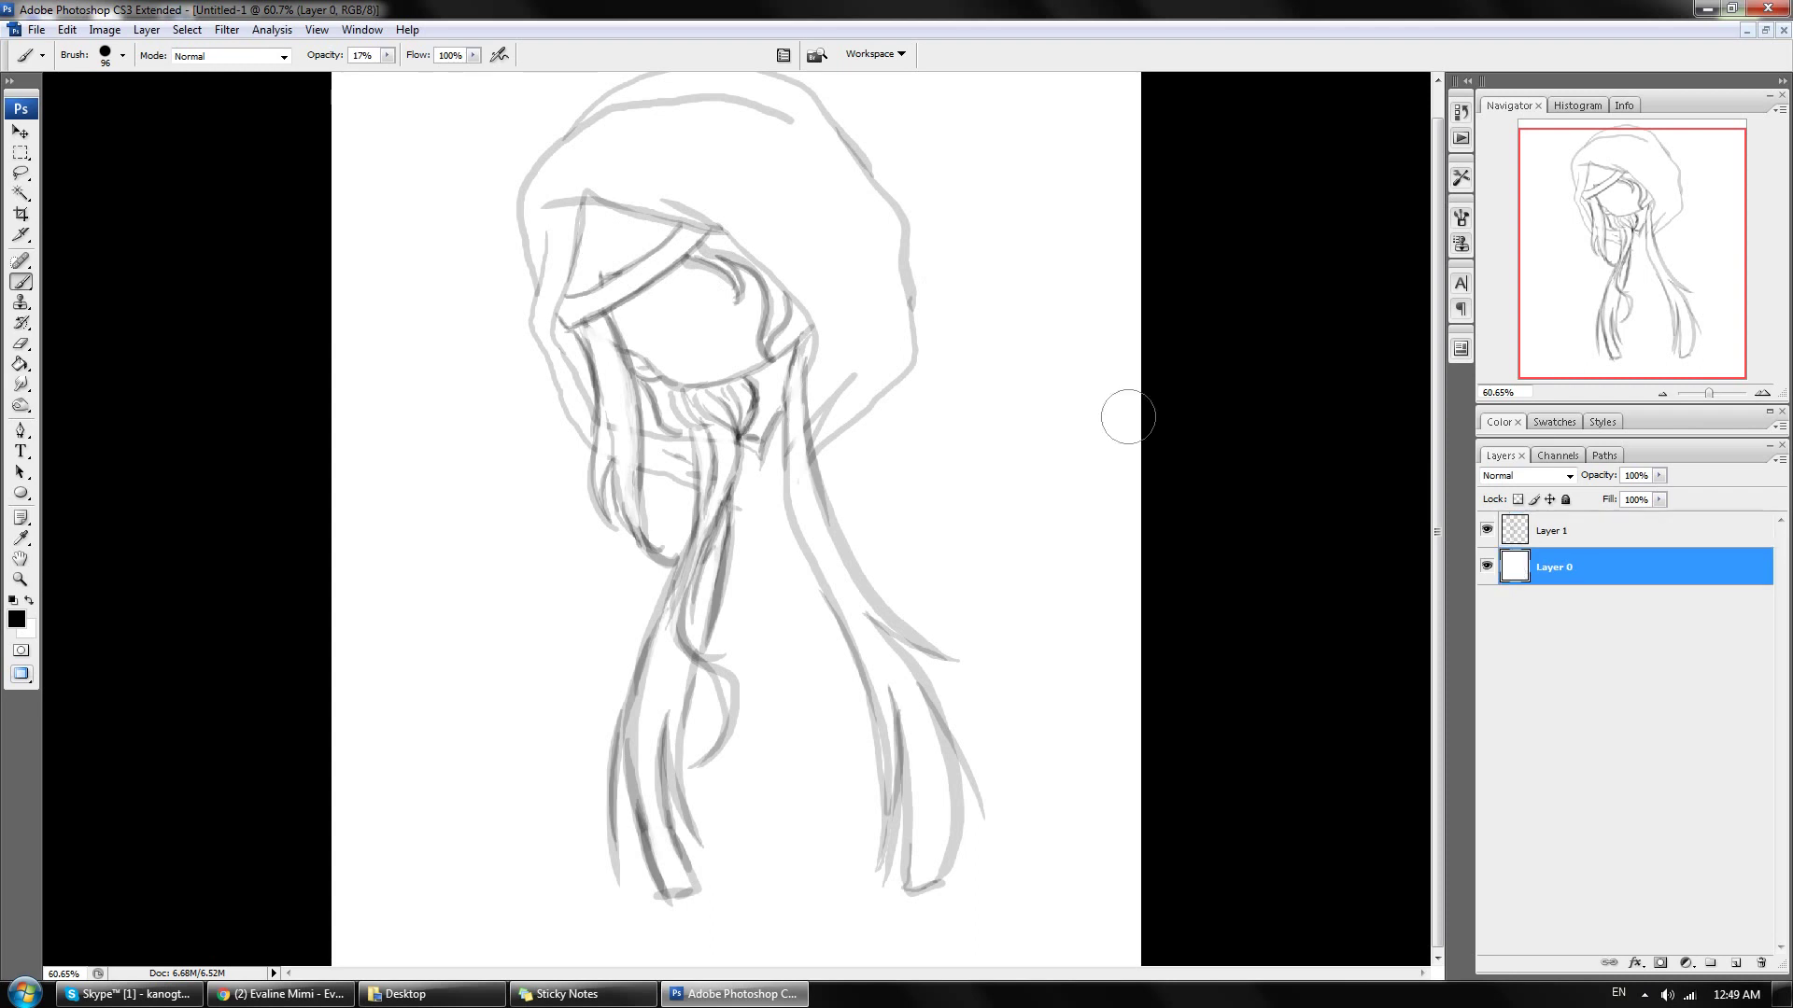
{"action": "left_click", "coordinate": [147, 29]}
{"action": "mouse_move", "coordinate": [30, 50]}
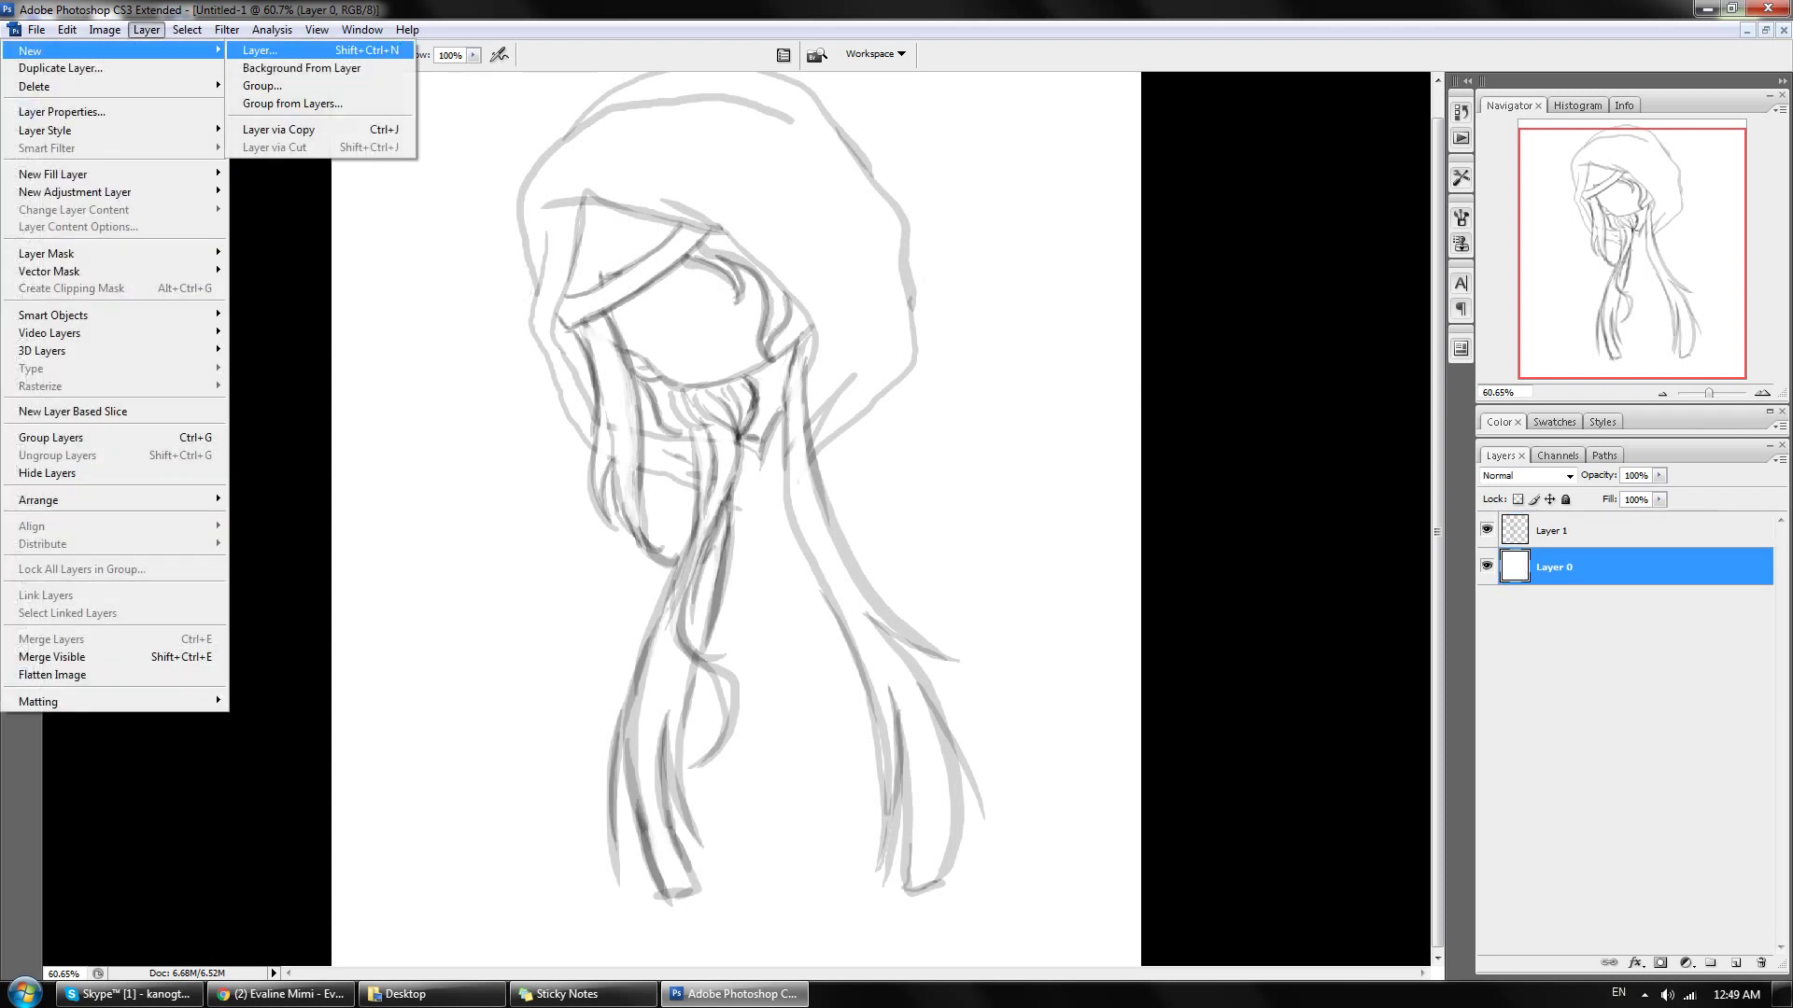
{"action": "left_click", "coordinate": [280, 48]}
{"action": "key", "text": "Return"}
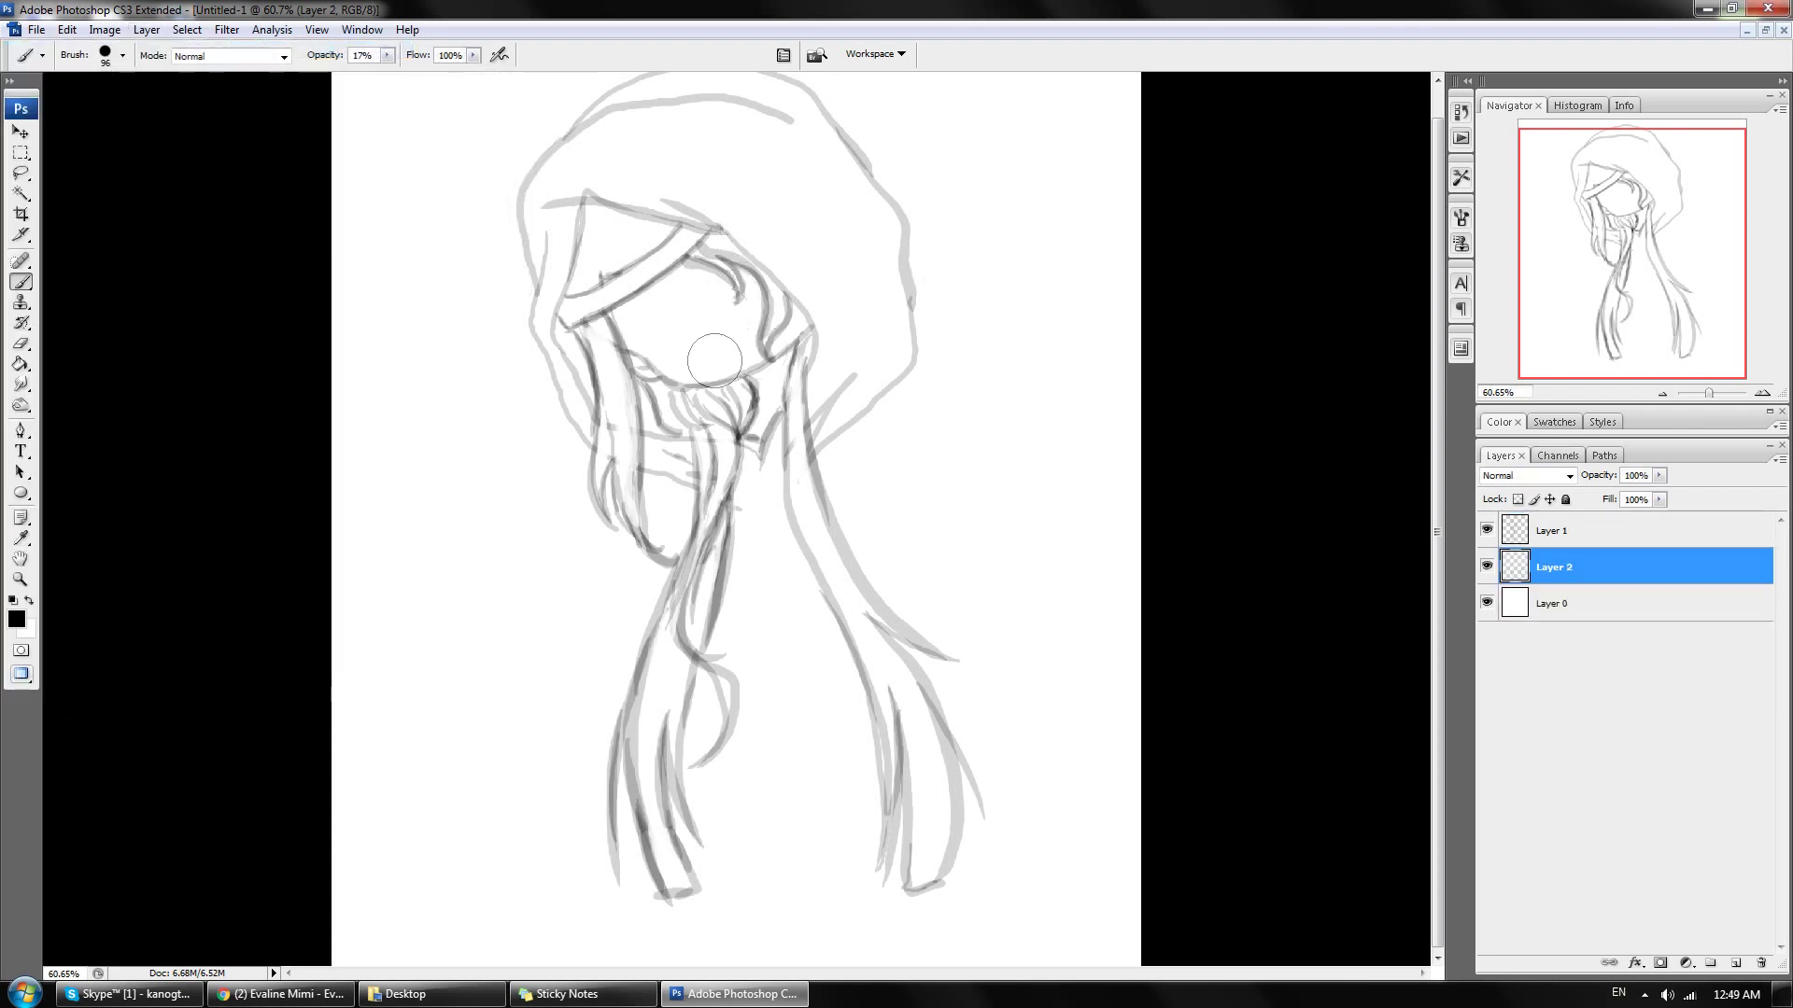
Step: Sketch closed eyes, nose and a smile on Layer 2, then view the Facebook reference photo
{"action": "mouse_move", "coordinate": [717, 372]}
{"action": "left_mouse_down"}
{"action": "mouse_move", "coordinate": [737, 344]}
{"action": "mouse_move", "coordinate": [737, 360]}
{"action": "left_mouse_up"}
{"action": "left_click_drag", "start_coordinate": [714, 262], "coordinate": [703, 279]}
{"action": "left_click_drag", "start_coordinate": [714, 359], "coordinate": [738, 351]}
{"action": "left_click_drag", "start_coordinate": [713, 283], "coordinate": [628, 366]}
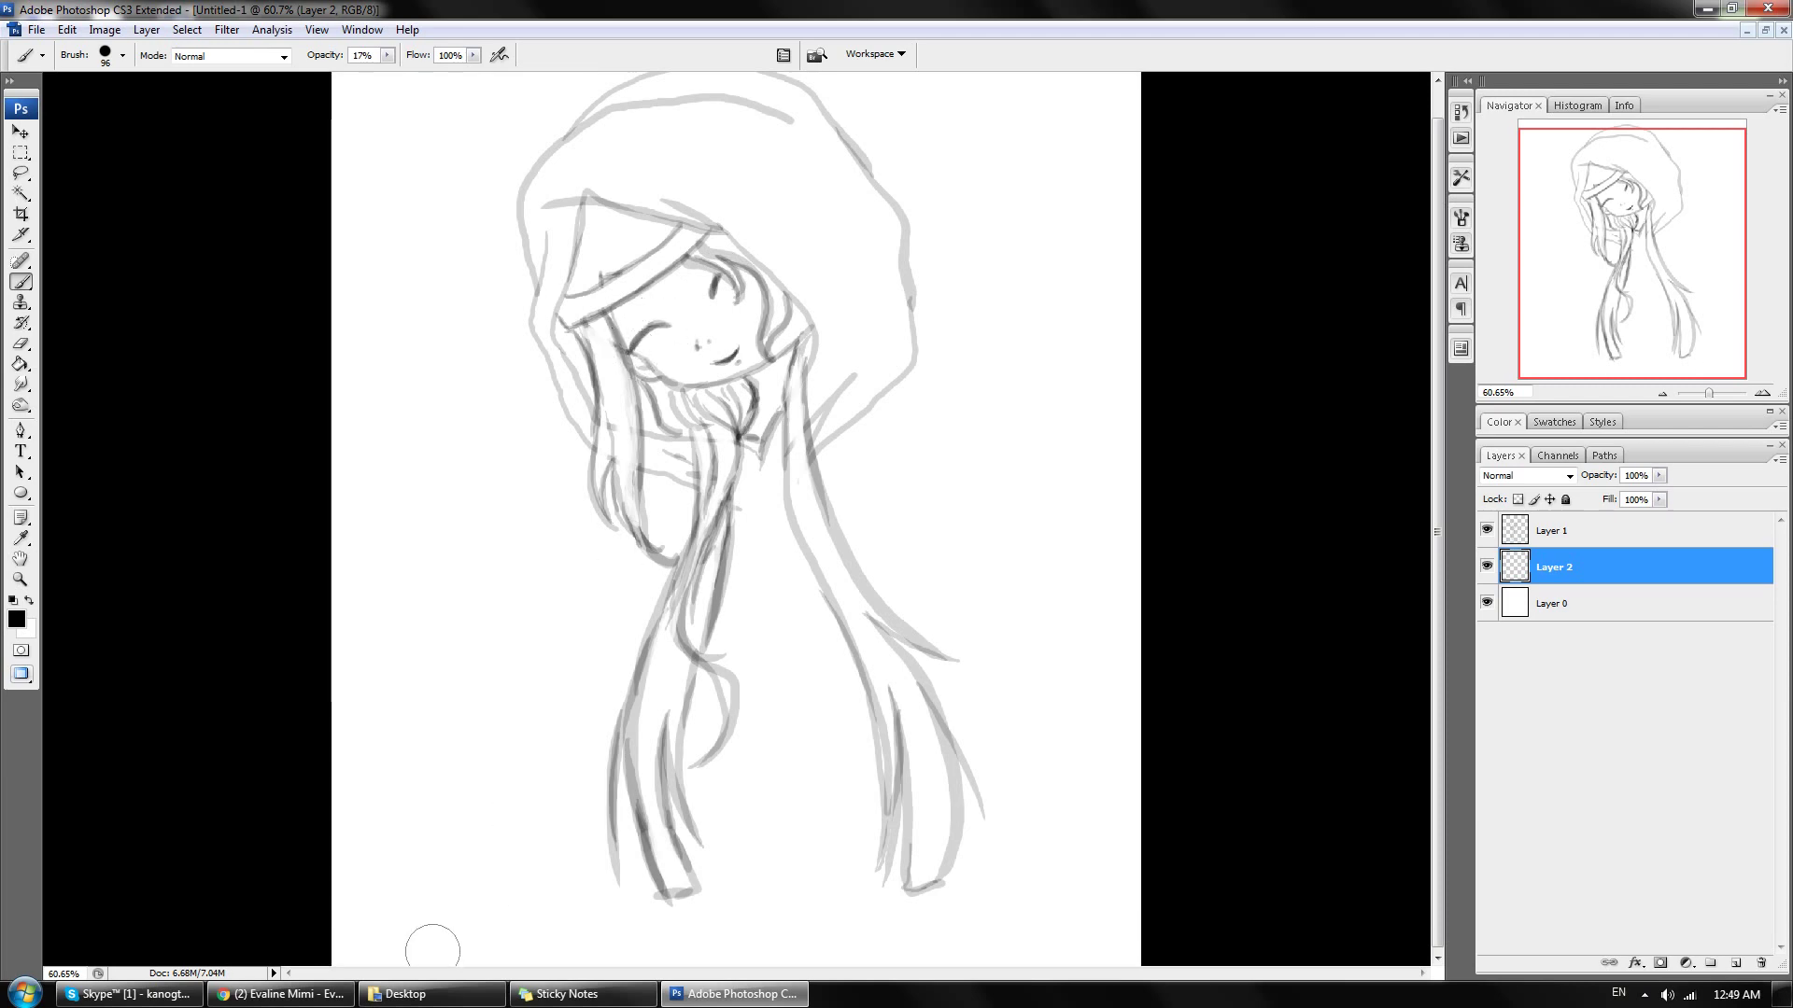
{"action": "left_click", "coordinate": [280, 994]}
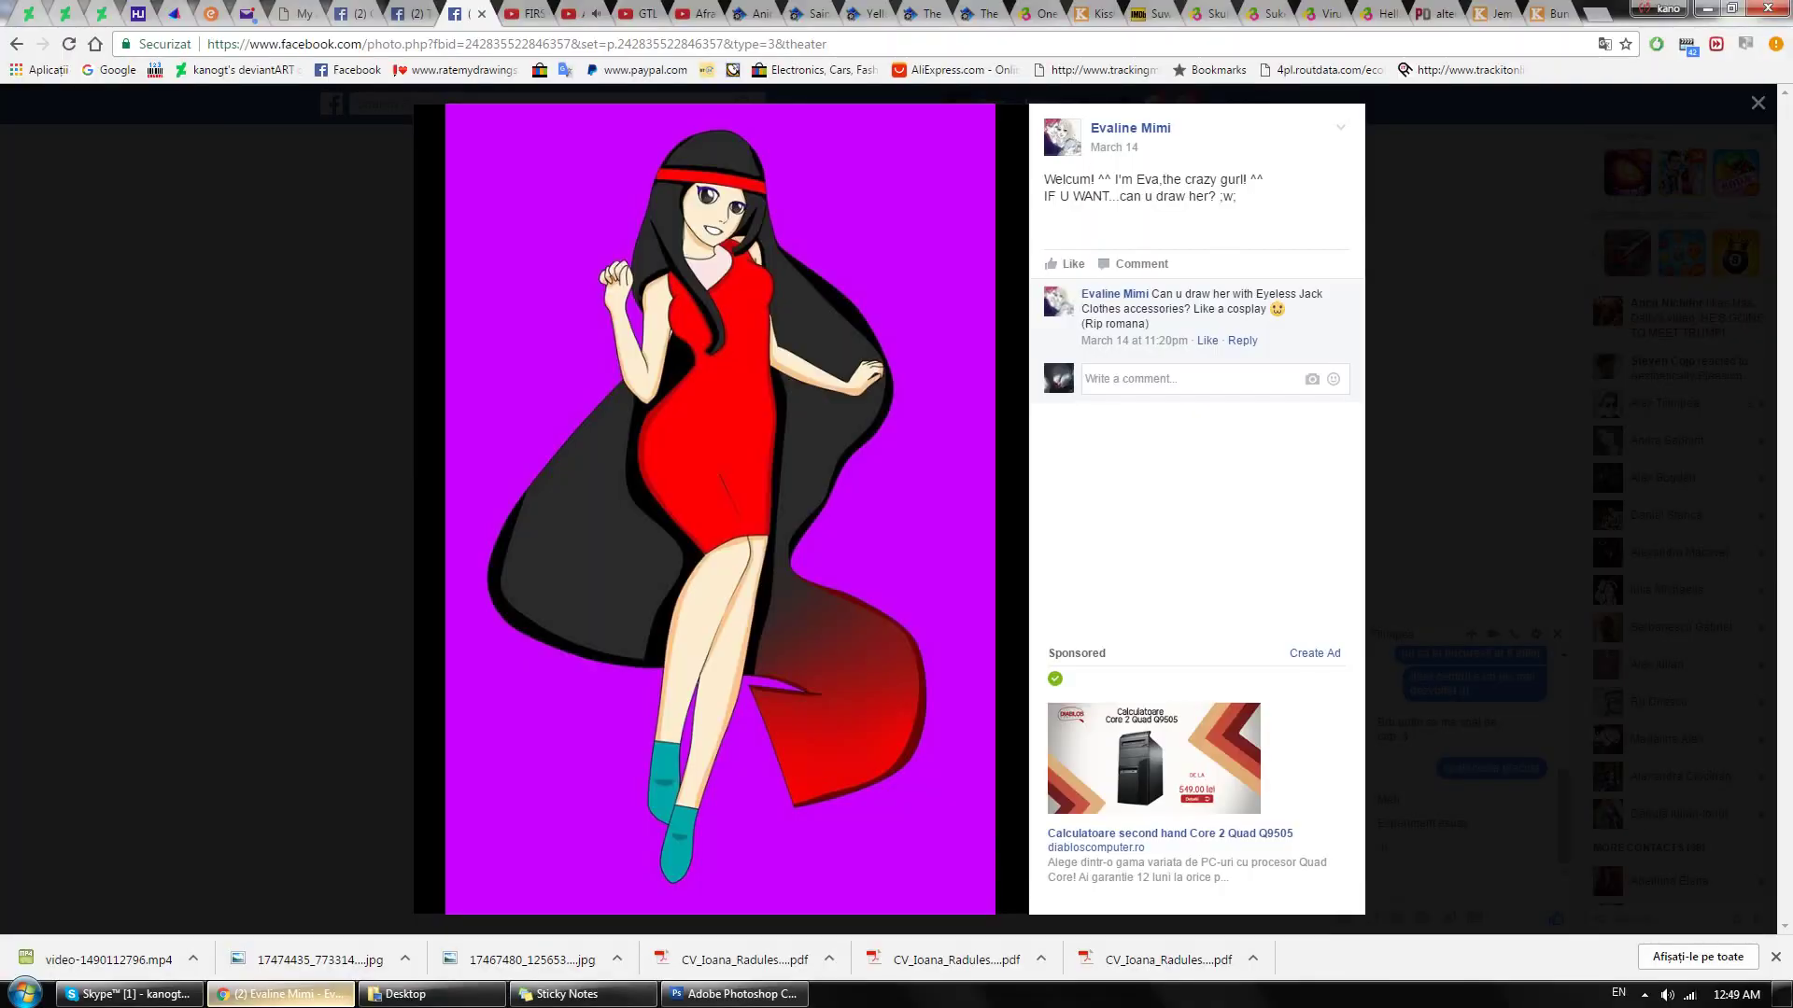
Step: Redraw the eyes as large open eyes, comparing against the reference photo
{"action": "key", "text": "alt+Tab"}
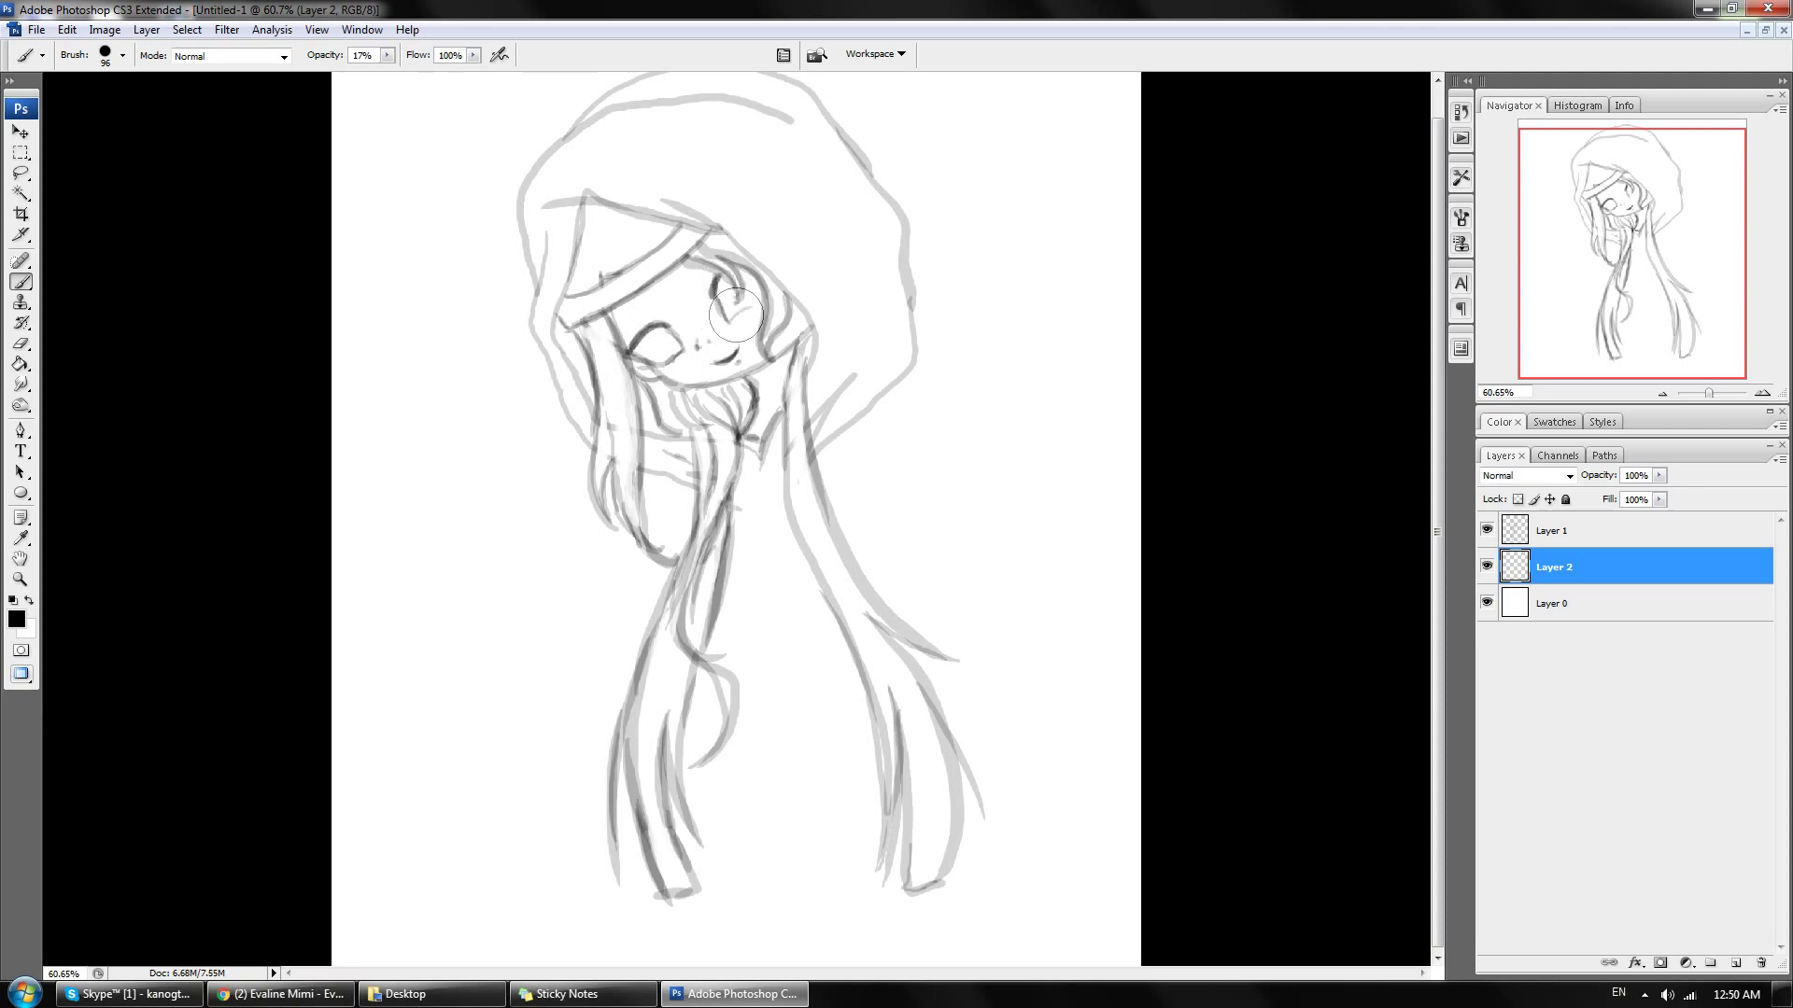
{"action": "mouse_move", "coordinate": [753, 302]}
{"action": "left_mouse_down"}
{"action": "mouse_move", "coordinate": [717, 316]}
{"action": "mouse_move", "coordinate": [742, 313]}
{"action": "left_mouse_up"}
{"action": "left_click_drag", "start_coordinate": [643, 342], "coordinate": [733, 313]}
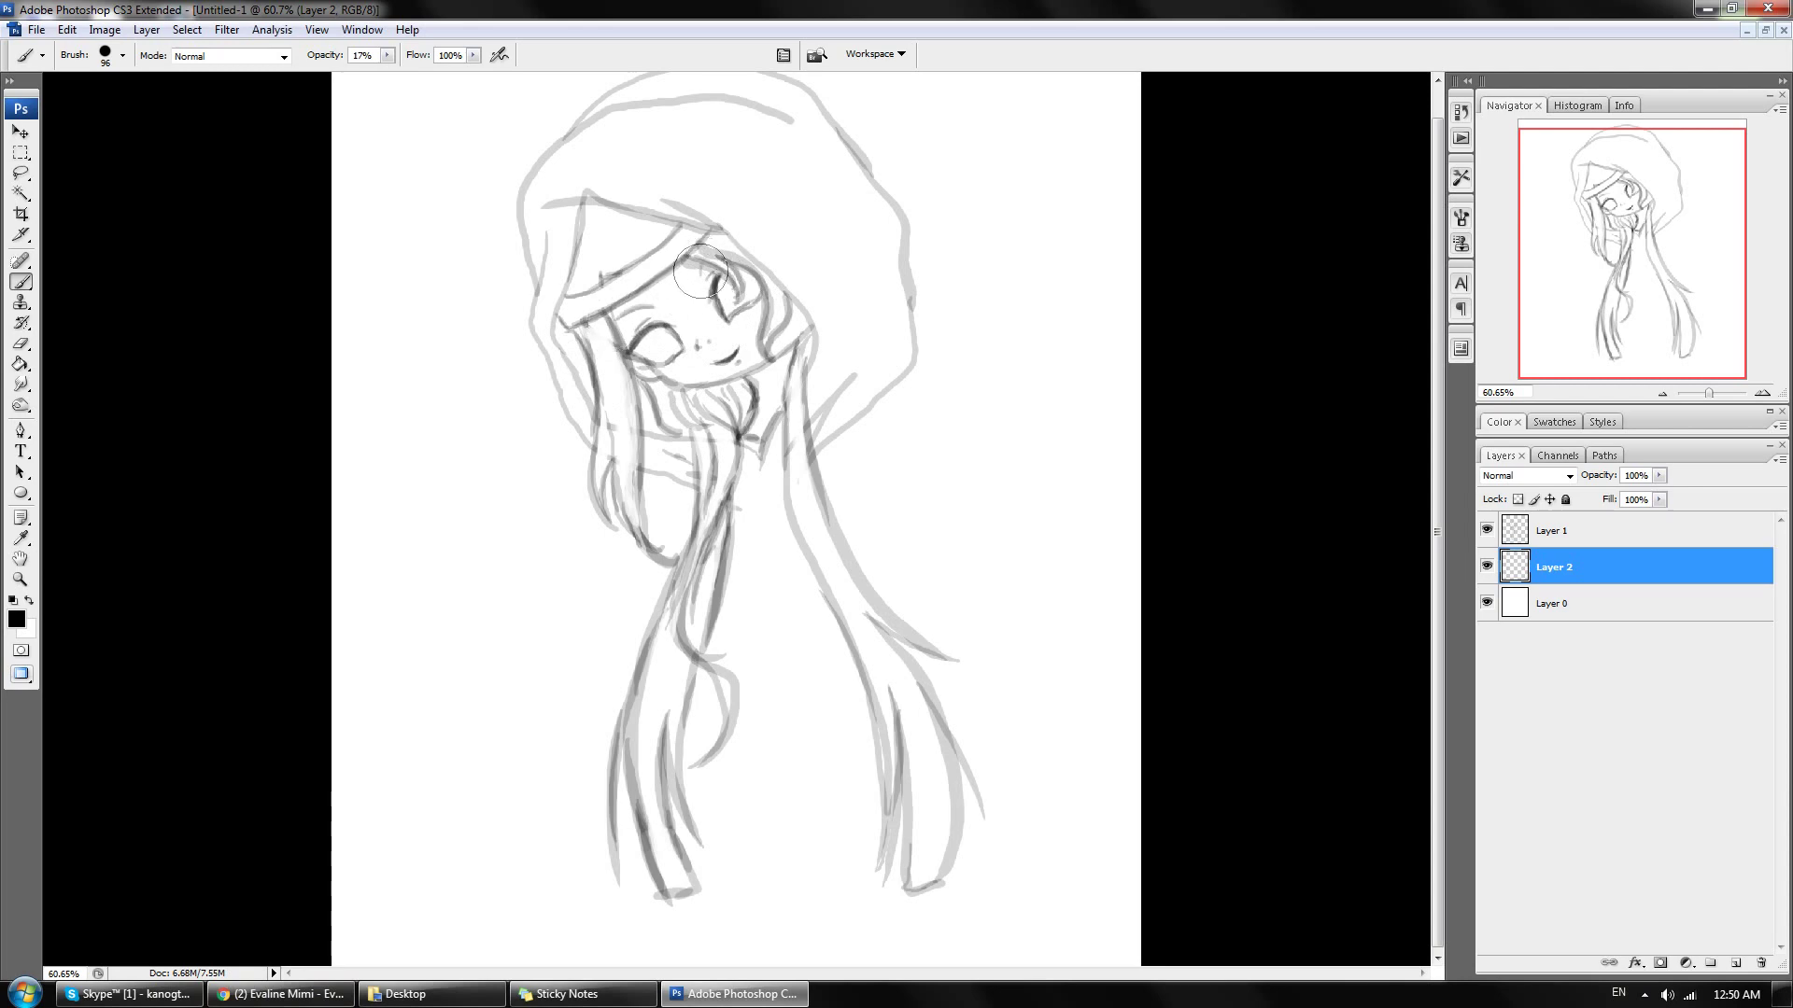
{"action": "left_click", "coordinate": [280, 994]}
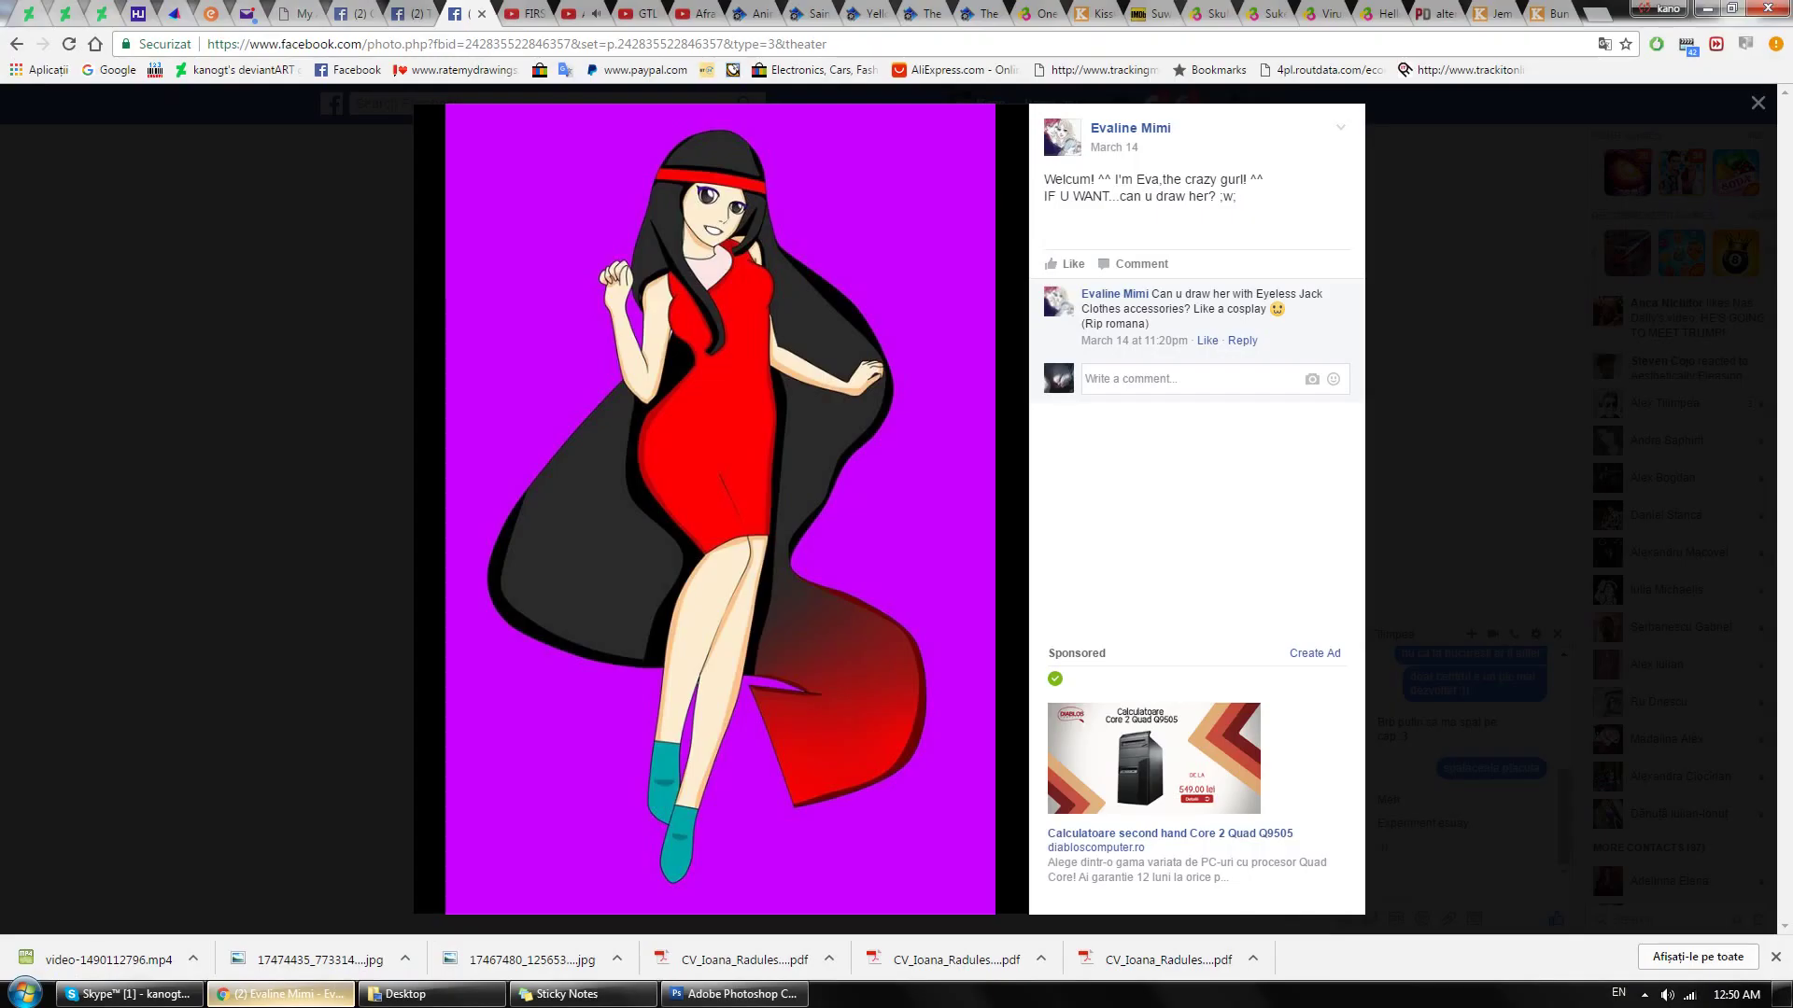
{"action": "key", "text": "alt+Tab"}
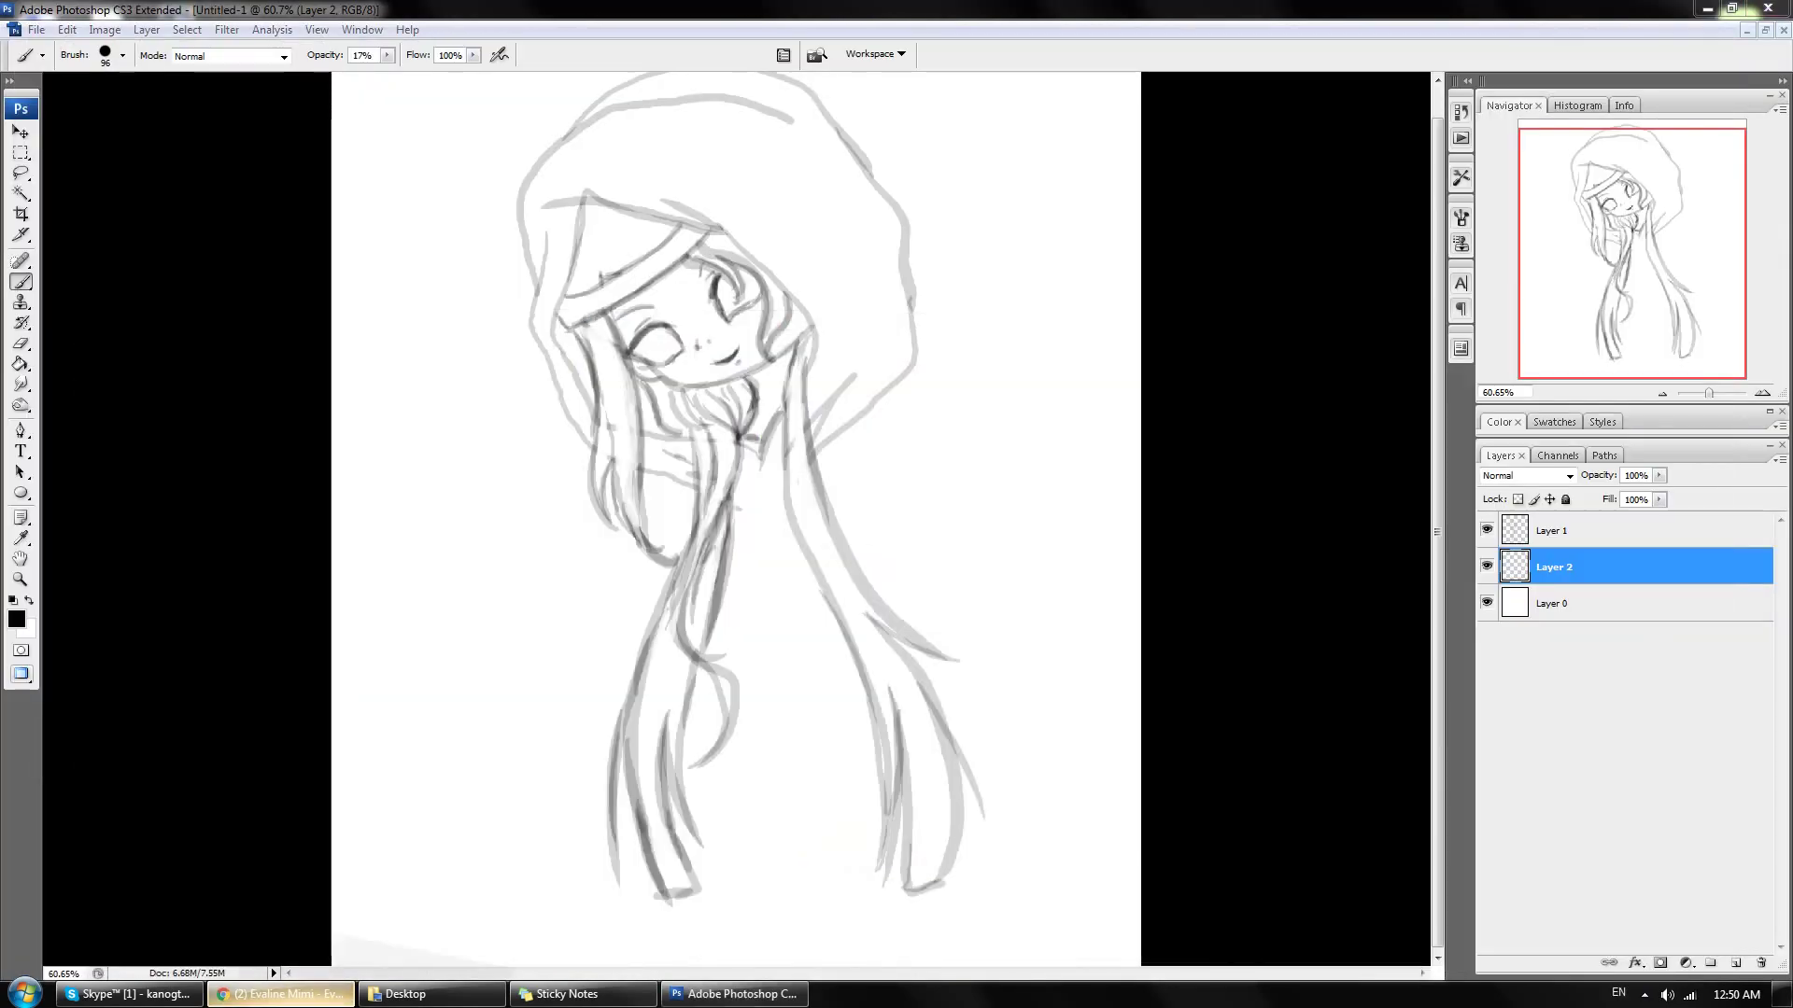
{"action": "key", "text": "alt+Tab"}
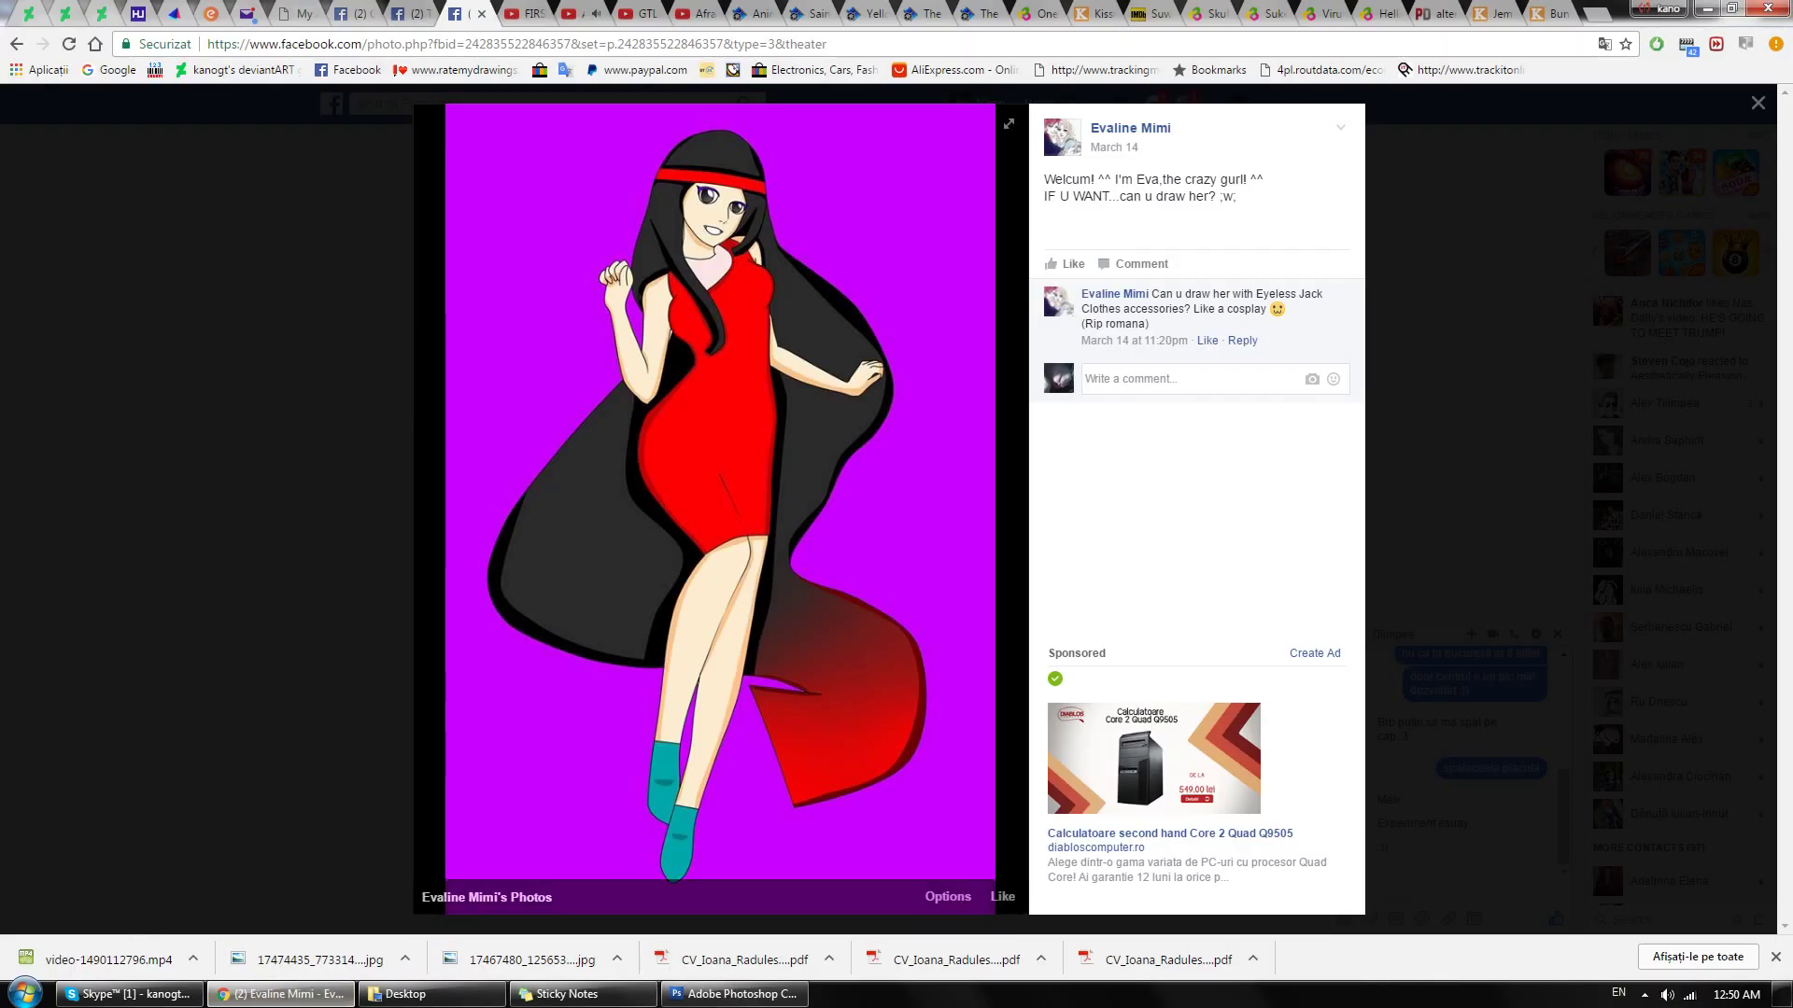
{"action": "key", "text": "alt+Tab"}
Step: Extend the hood outline downward and add chest strokes, erasing a faint one
{"action": "left_click_drag", "start_coordinate": [901, 331], "coordinate": [873, 420]}
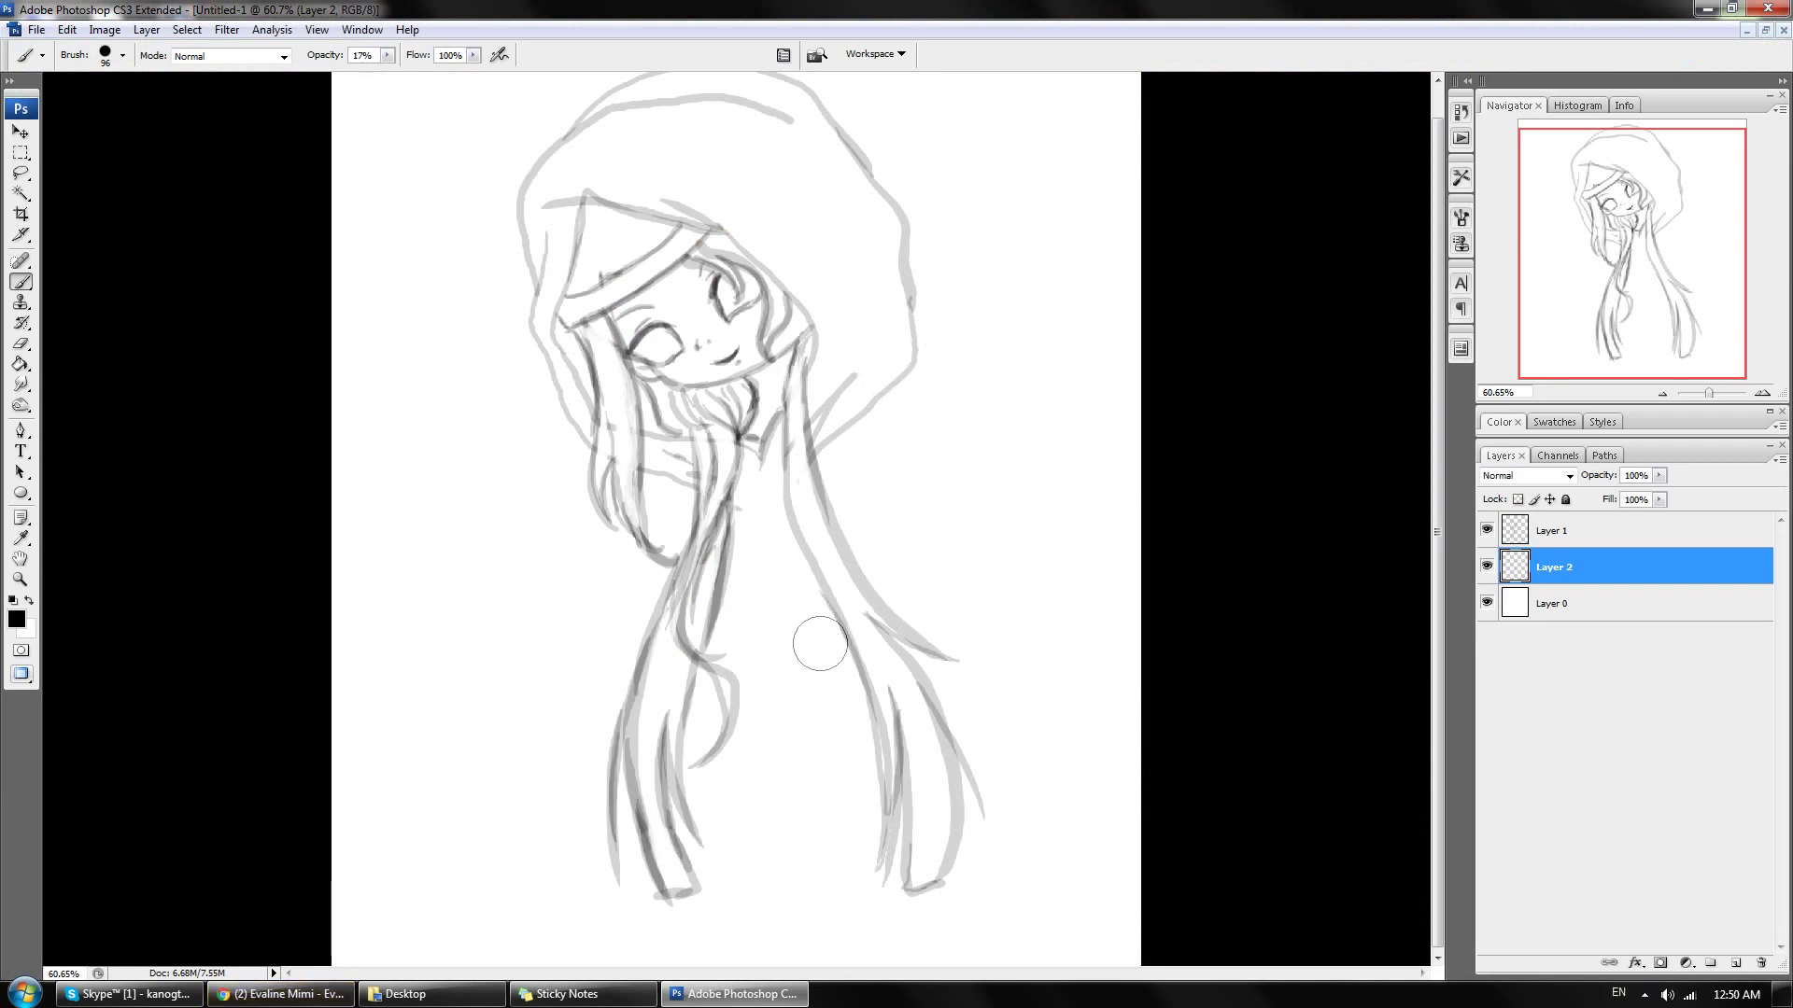
{"action": "left_click_drag", "start_coordinate": [823, 634], "coordinate": [815, 689]}
{"action": "key", "text": "e"}
{"action": "mouse_move", "coordinate": [868, 607]}
{"action": "left_mouse_down"}
{"action": "mouse_move", "coordinate": [807, 685]}
{"action": "mouse_move", "coordinate": [742, 673]}
{"action": "left_mouse_up"}
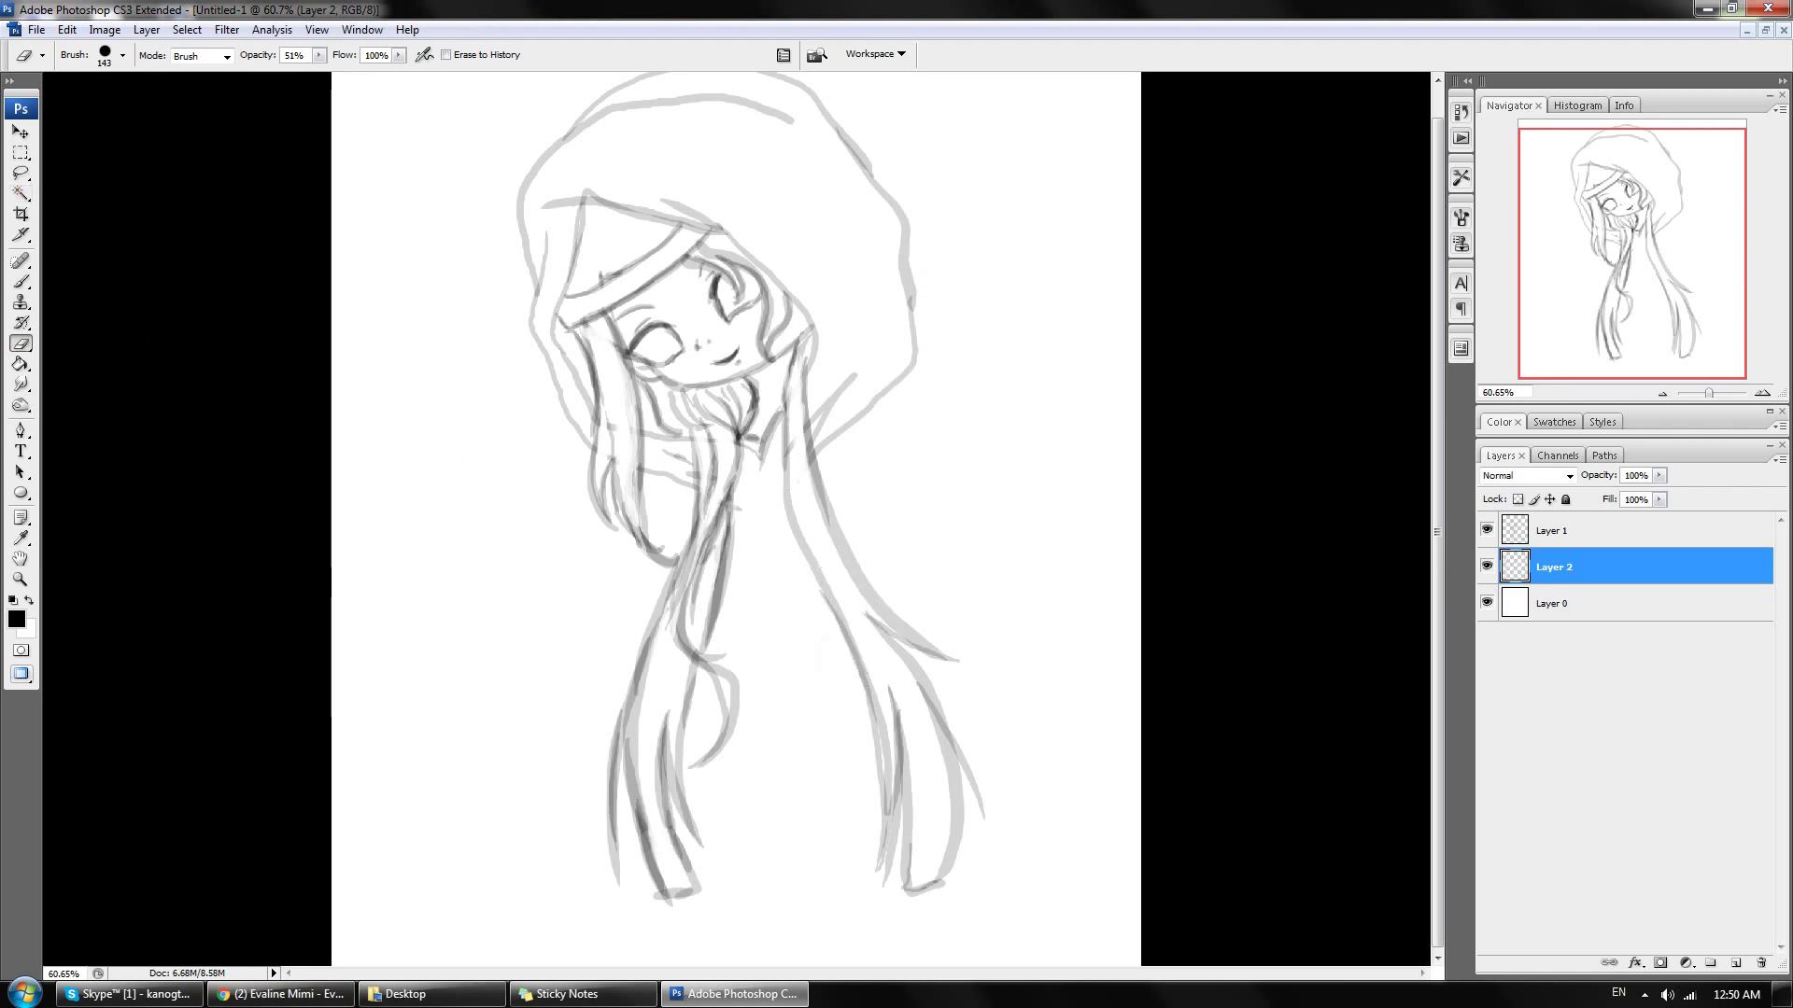
{"action": "key", "text": "b"}
{"action": "mouse_move", "coordinate": [813, 585]}
{"action": "left_mouse_down"}
{"action": "mouse_move", "coordinate": [808, 621]}
{"action": "mouse_move", "coordinate": [740, 640]}
{"action": "mouse_move", "coordinate": [830, 625]}
{"action": "left_mouse_up"}
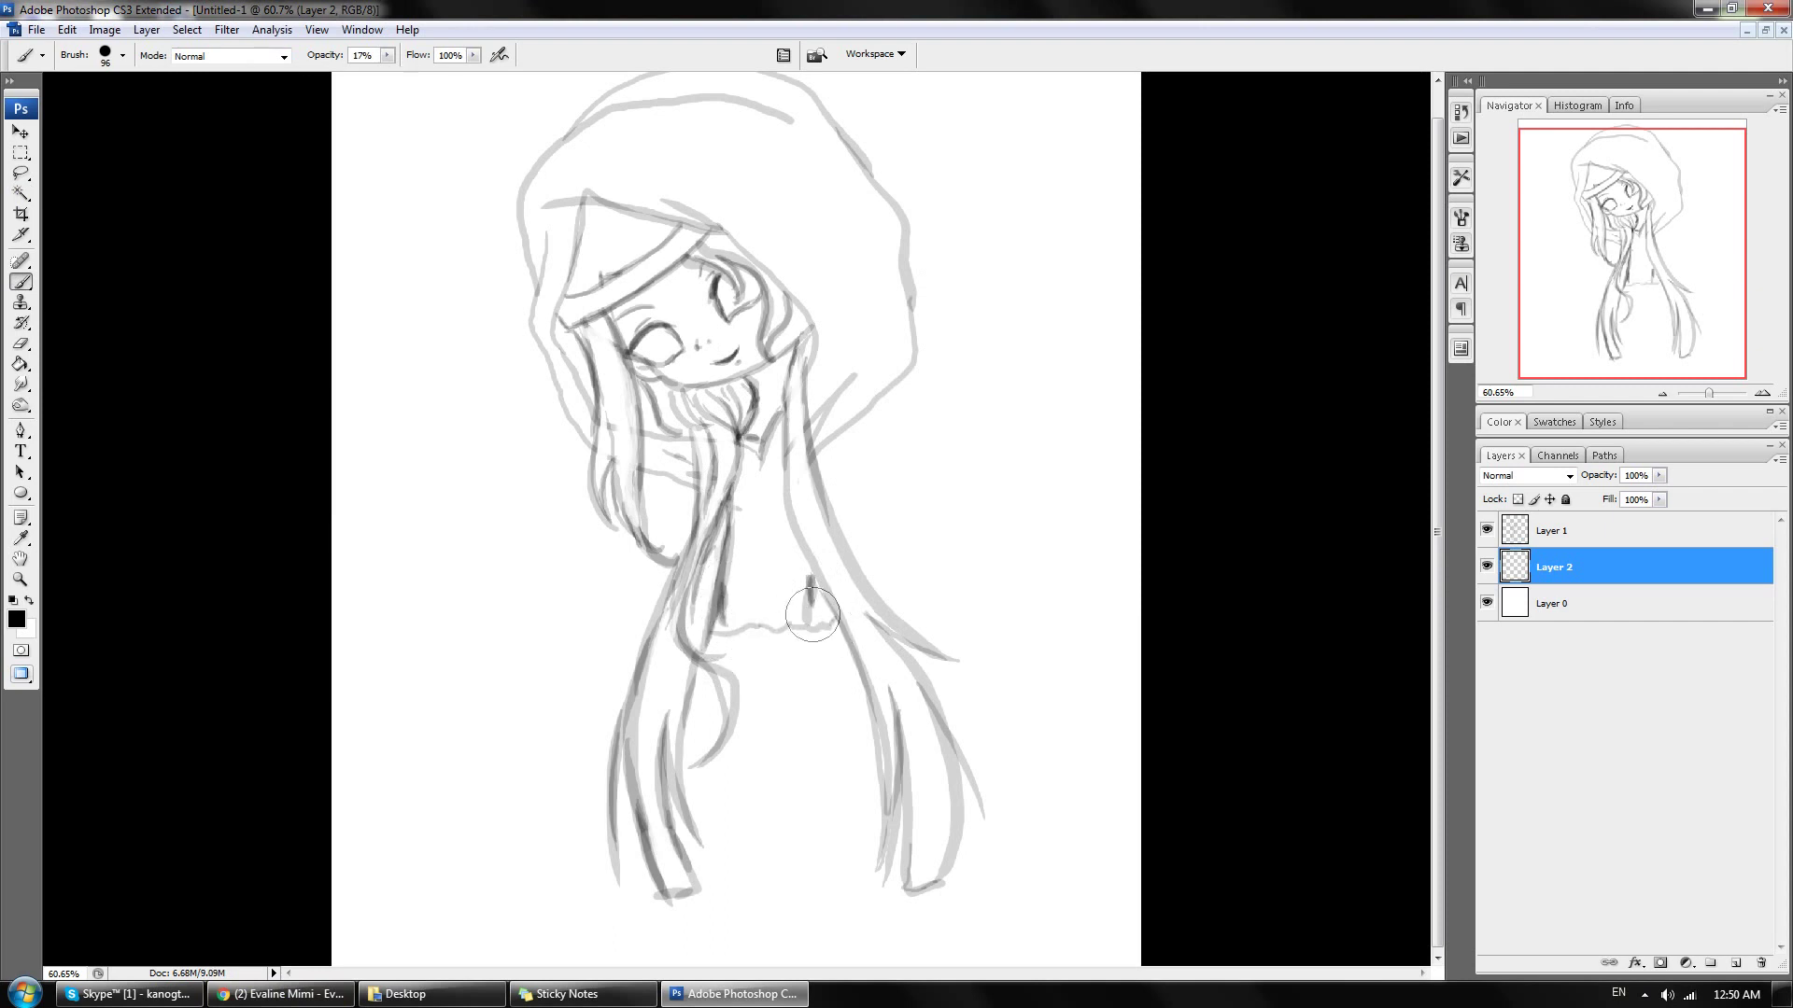
Step: Sketch the right arm outline, darken the hair edges and hatch the hoodie front
{"action": "left_click_drag", "start_coordinate": [829, 608], "coordinate": [830, 620]}
{"action": "mouse_move", "coordinate": [849, 431]}
{"action": "left_mouse_down"}
{"action": "mouse_move", "coordinate": [881, 505]}
{"action": "mouse_move", "coordinate": [868, 579]}
{"action": "left_mouse_up"}
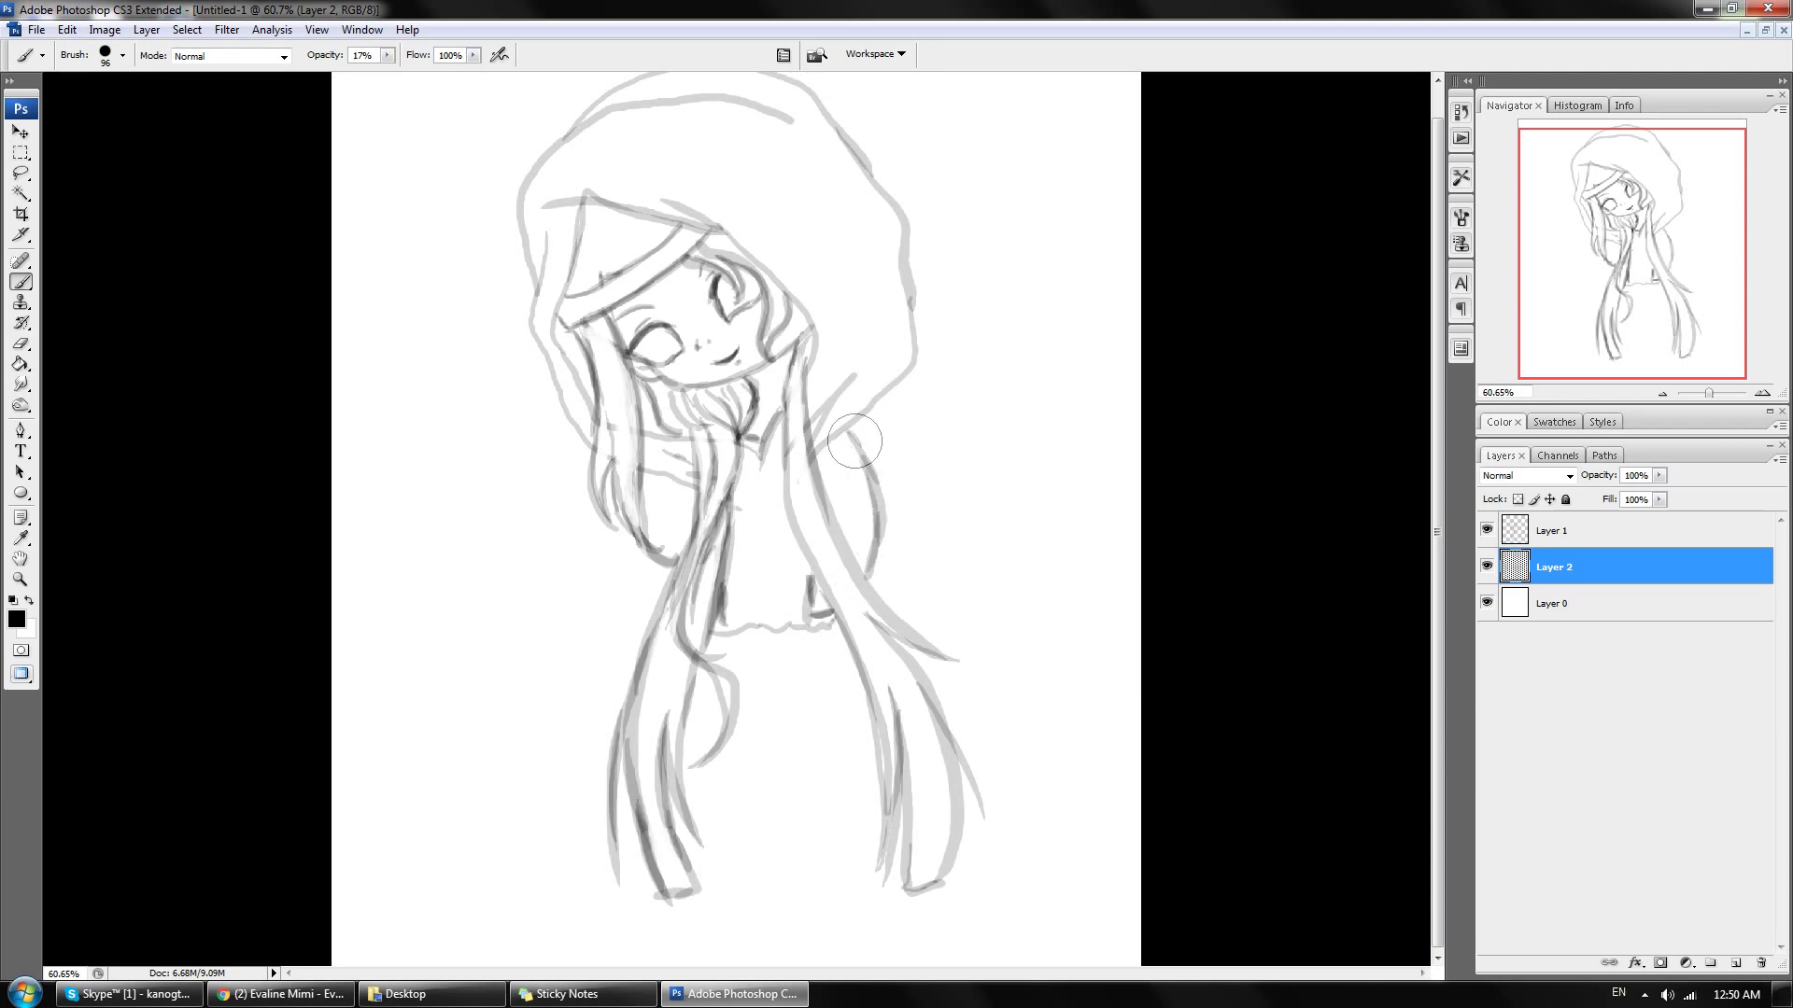
{"action": "left_click_drag", "start_coordinate": [854, 441], "coordinate": [845, 551]}
{"action": "left_click_drag", "start_coordinate": [845, 485], "coordinate": [841, 523]}
{"action": "left_click_drag", "start_coordinate": [854, 439], "coordinate": [827, 468]}
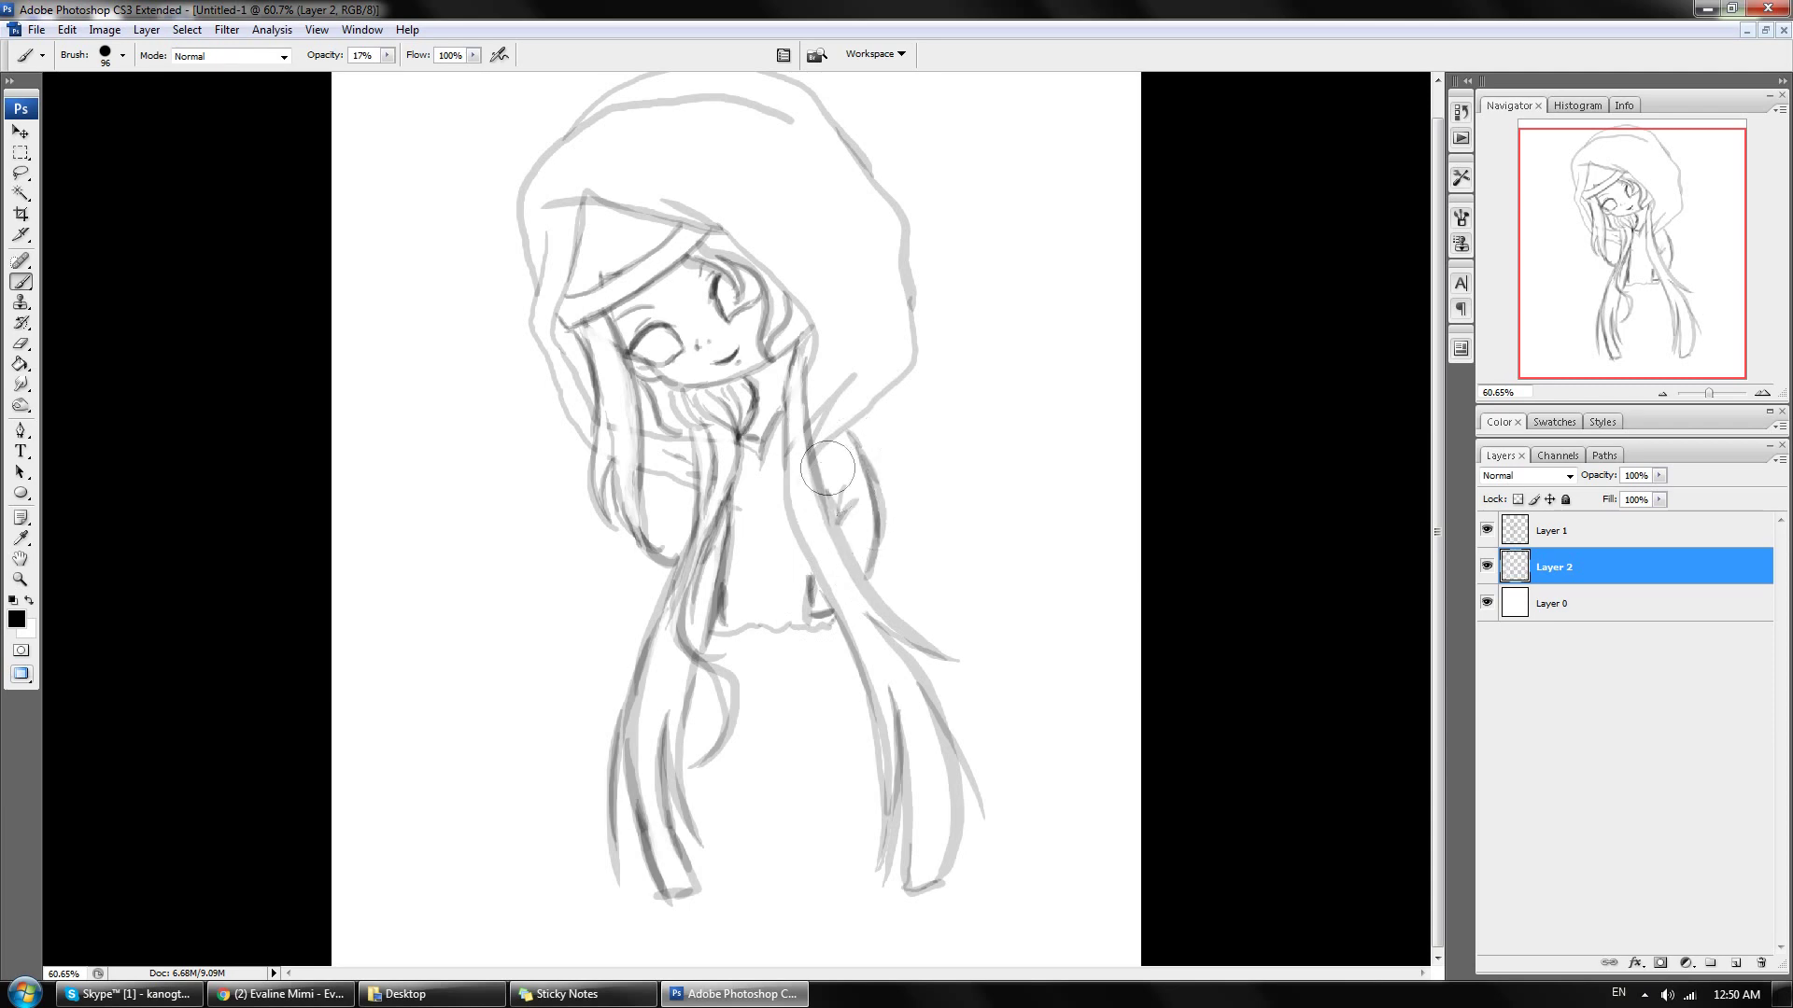
{"action": "mouse_move", "coordinate": [687, 486]}
{"action": "left_mouse_down"}
{"action": "mouse_move", "coordinate": [677, 598]}
{"action": "mouse_move", "coordinate": [698, 543]}
{"action": "left_mouse_up"}
{"action": "left_click_drag", "start_coordinate": [740, 437], "coordinate": [714, 619]}
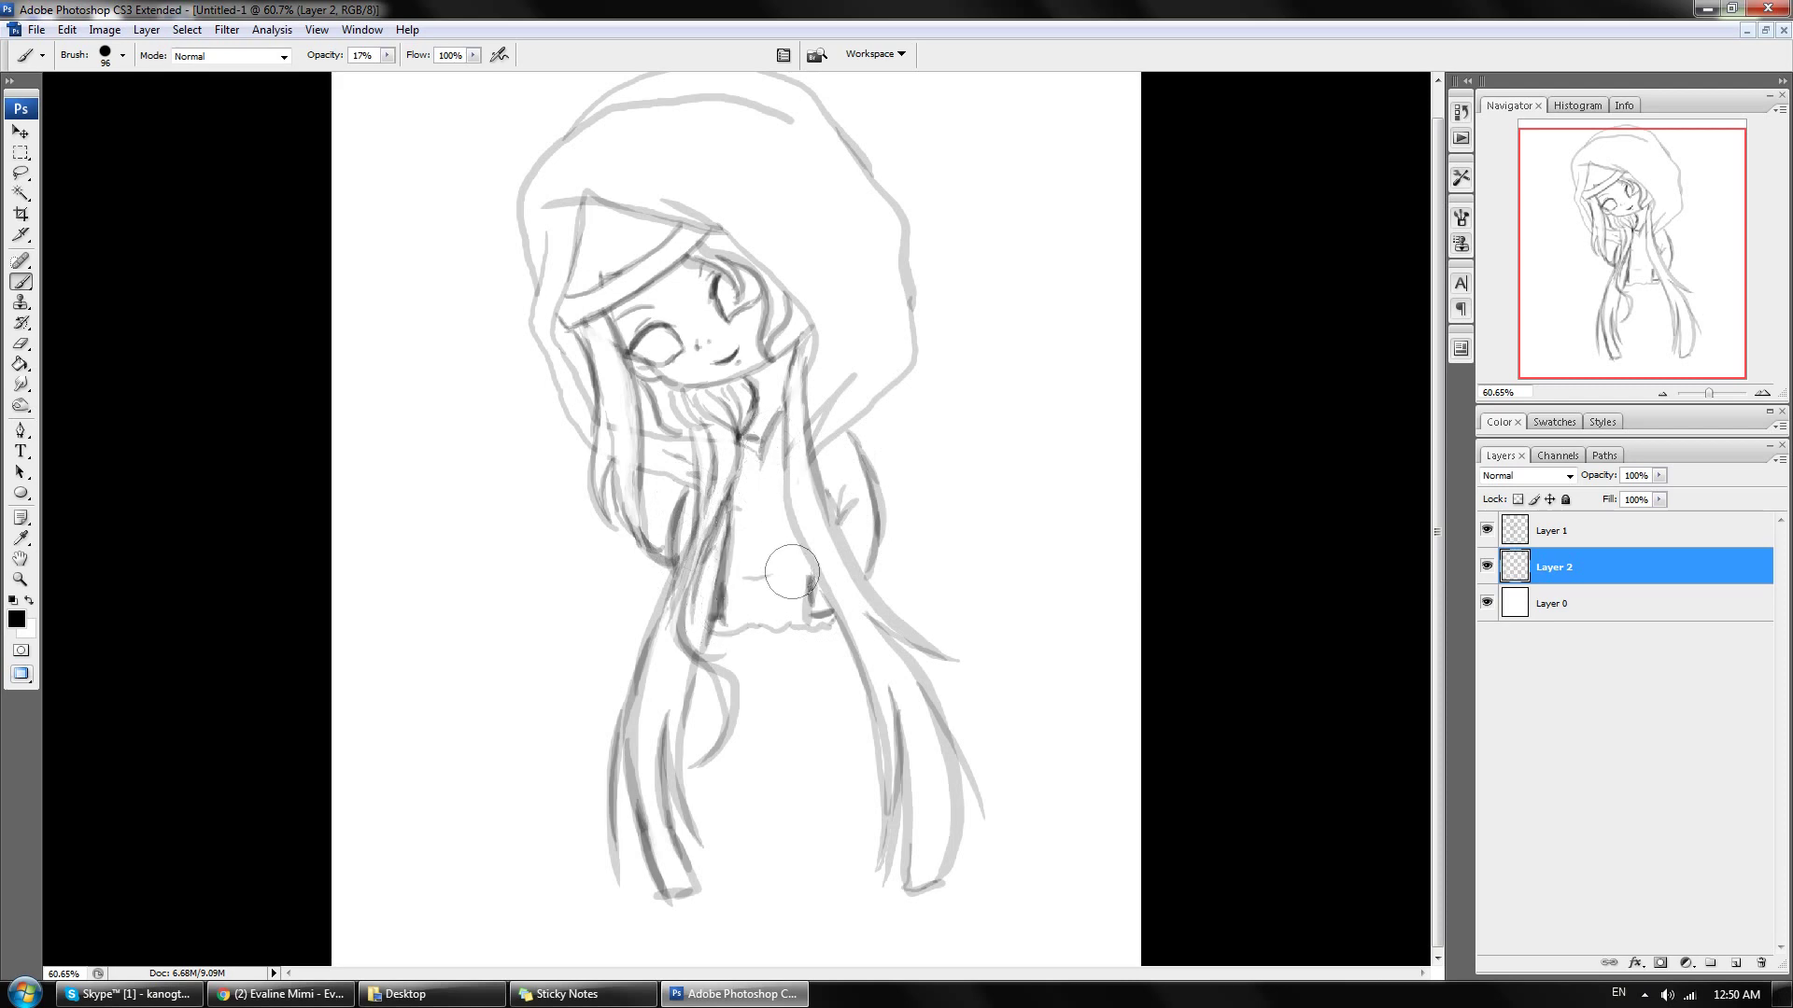
{"action": "left_click_drag", "start_coordinate": [792, 571], "coordinate": [770, 587]}
{"action": "mouse_move", "coordinate": [780, 480]}
{"action": "left_mouse_down"}
{"action": "mouse_move", "coordinate": [738, 537]}
{"action": "mouse_move", "coordinate": [774, 491]}
{"action": "mouse_move", "coordinate": [743, 536]}
{"action": "mouse_move", "coordinate": [779, 532]}
{"action": "left_mouse_up"}
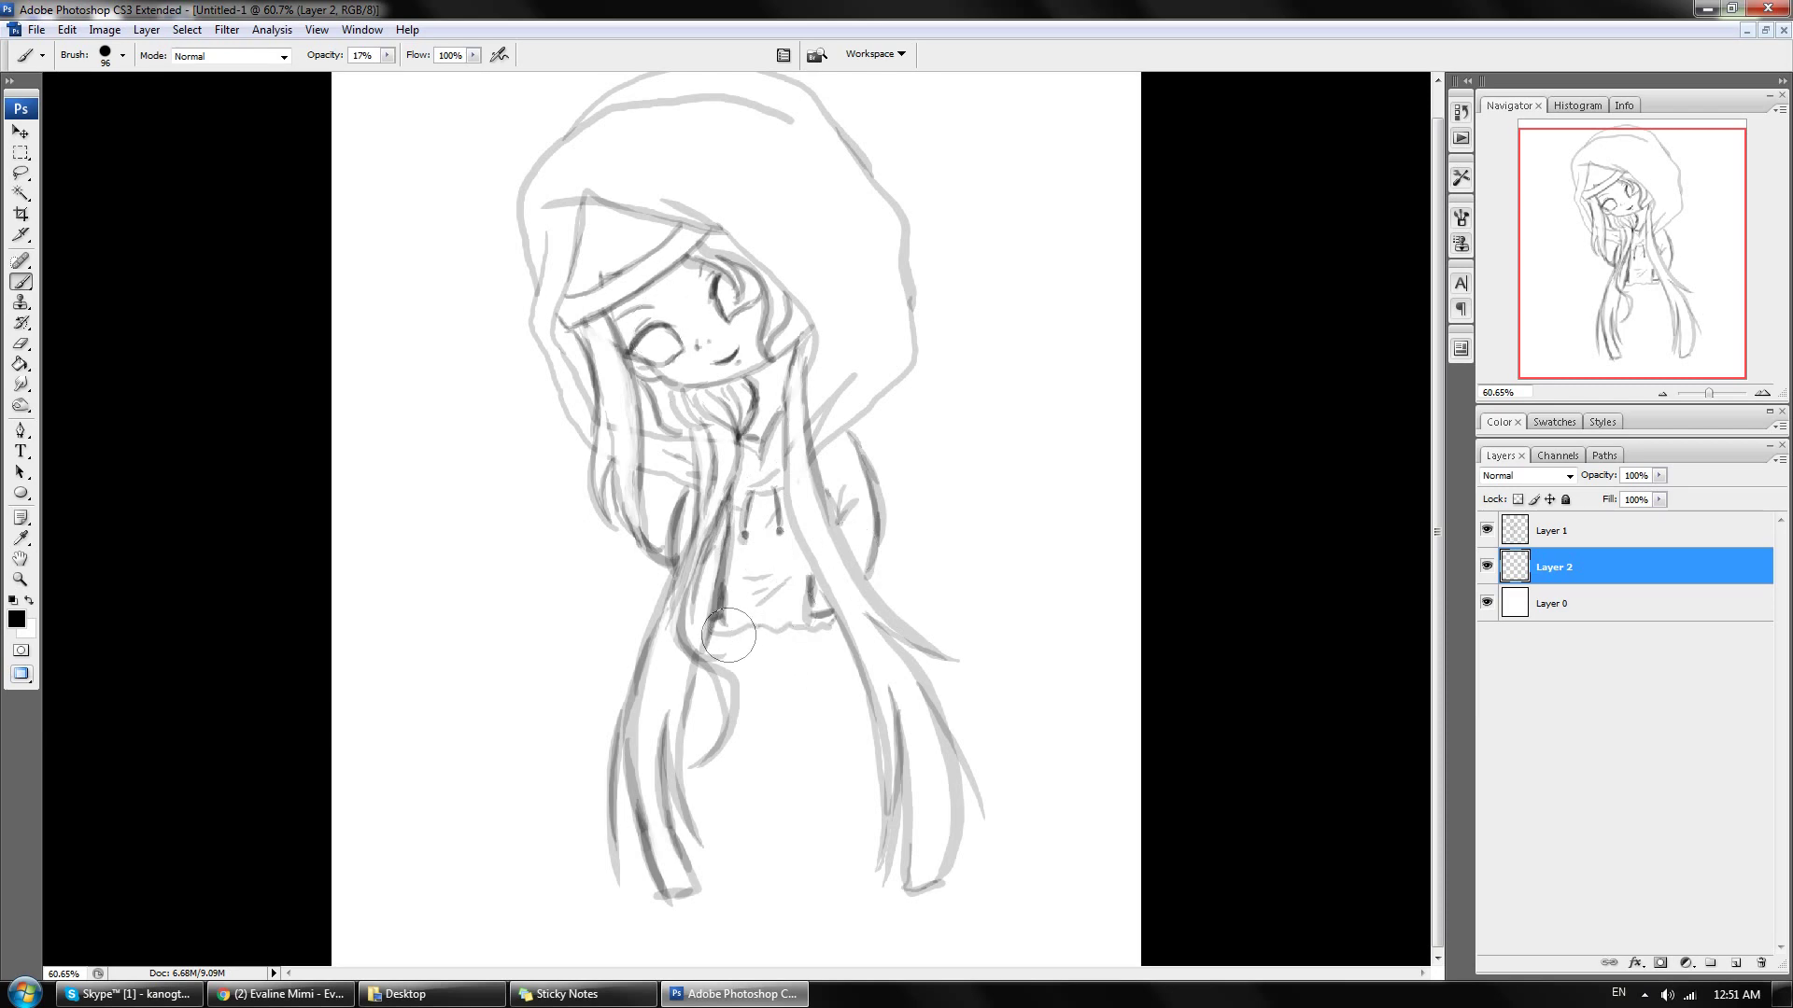
Step: Draw the hoodie hem, pocket edge and shoulder, undoing a stray stroke
{"action": "left_click_drag", "start_coordinate": [719, 636], "coordinate": [806, 631]}
{"action": "mouse_move", "coordinate": [831, 632]}
{"action": "left_mouse_down"}
{"action": "mouse_move", "coordinate": [770, 635]}
{"action": "mouse_move", "coordinate": [809, 574]}
{"action": "left_mouse_up"}
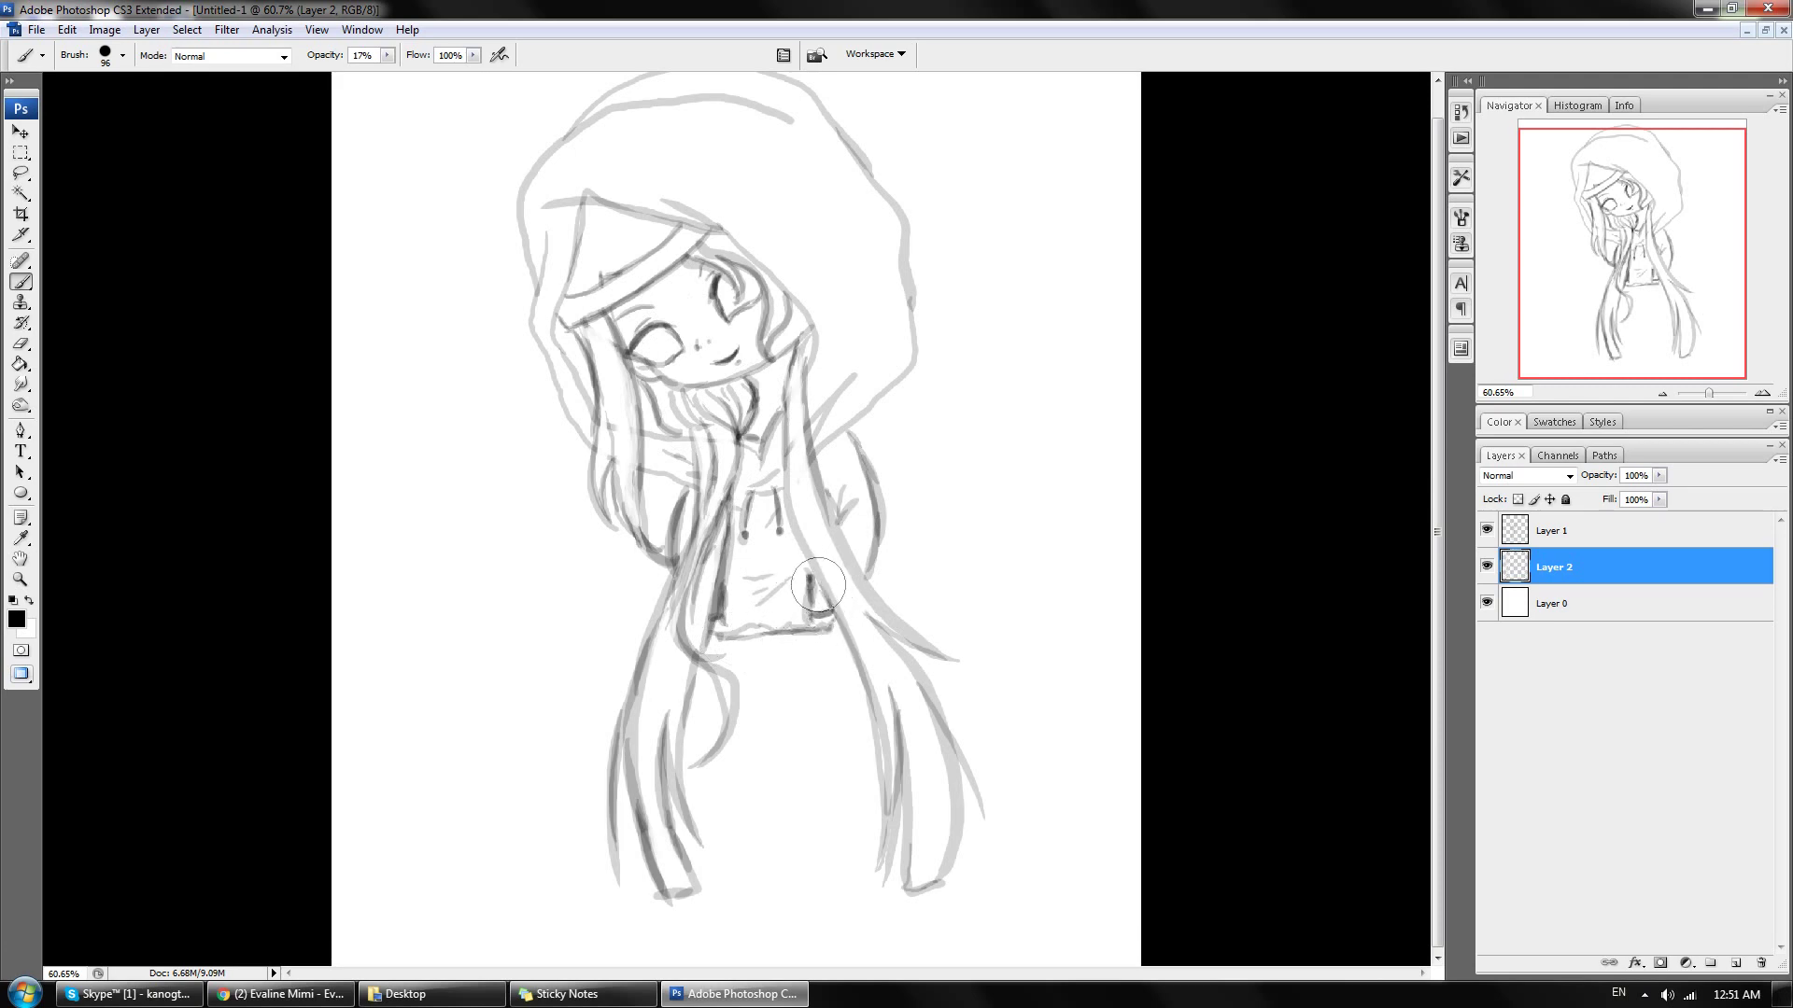
{"action": "left_click_drag", "start_coordinate": [810, 611], "coordinate": [808, 584]}
{"action": "left_click_drag", "start_coordinate": [870, 495], "coordinate": [875, 521]}
{"action": "left_click_drag", "start_coordinate": [840, 431], "coordinate": [878, 474]}
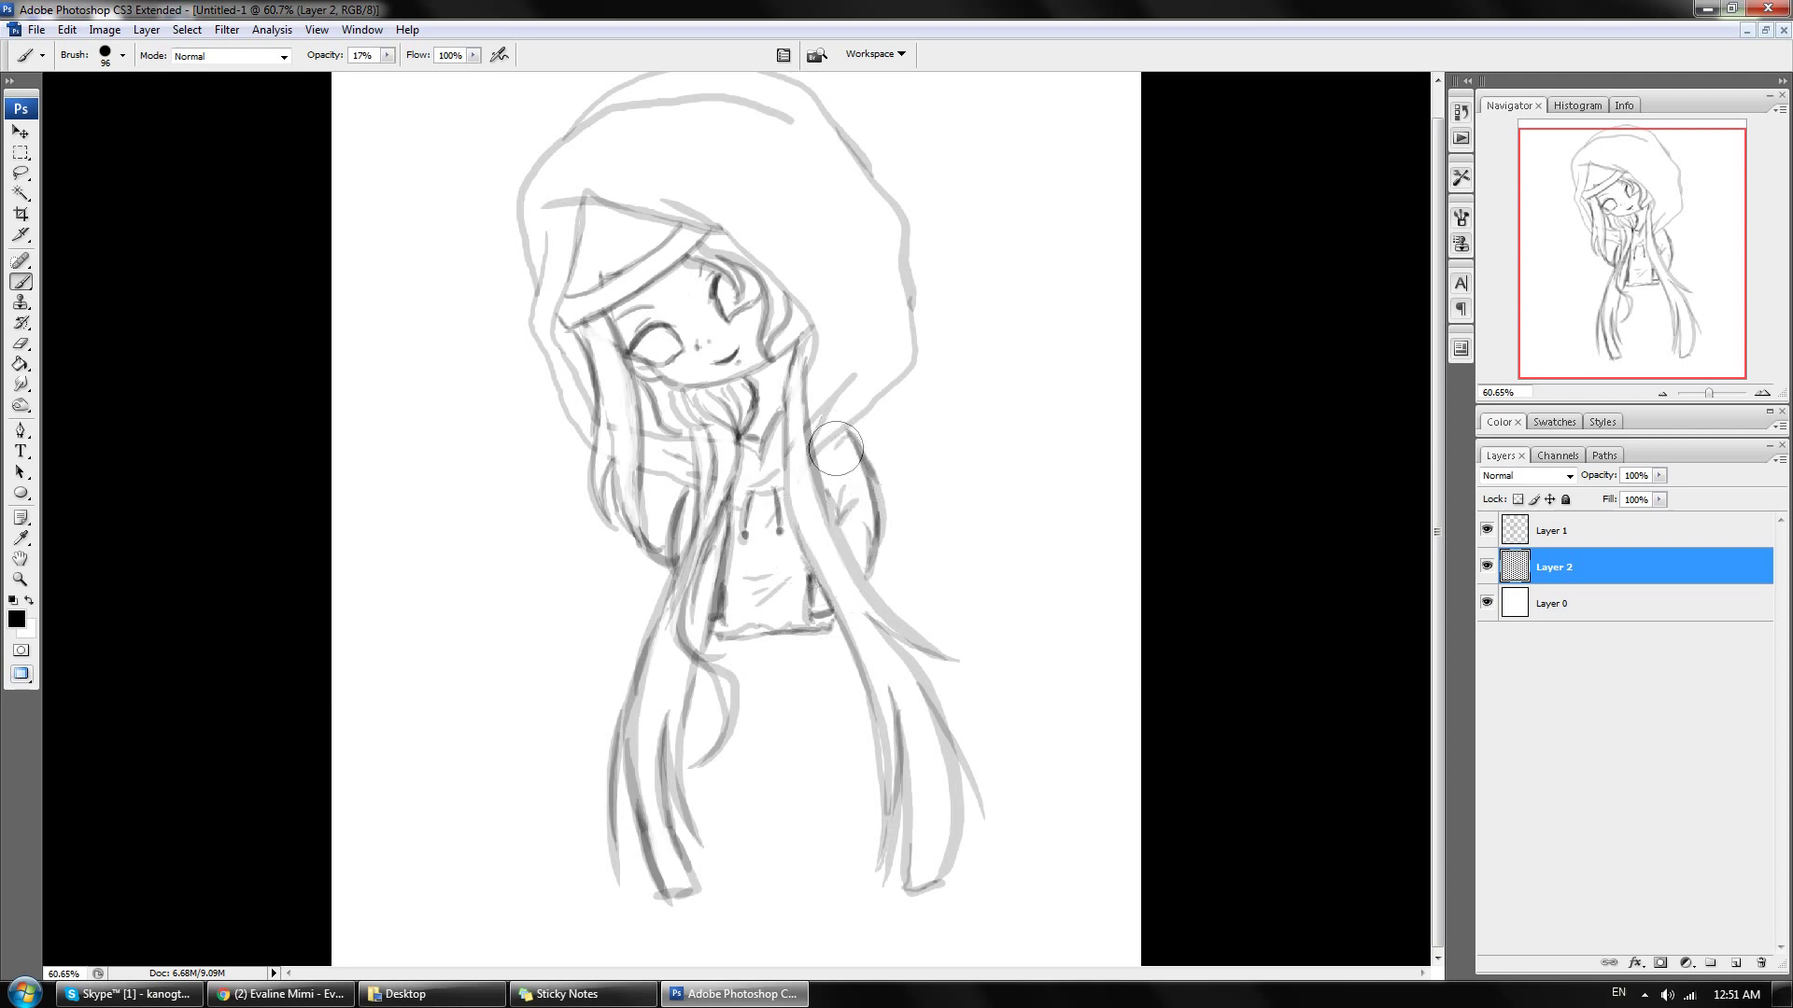
{"action": "key", "text": "ctrl+z"}
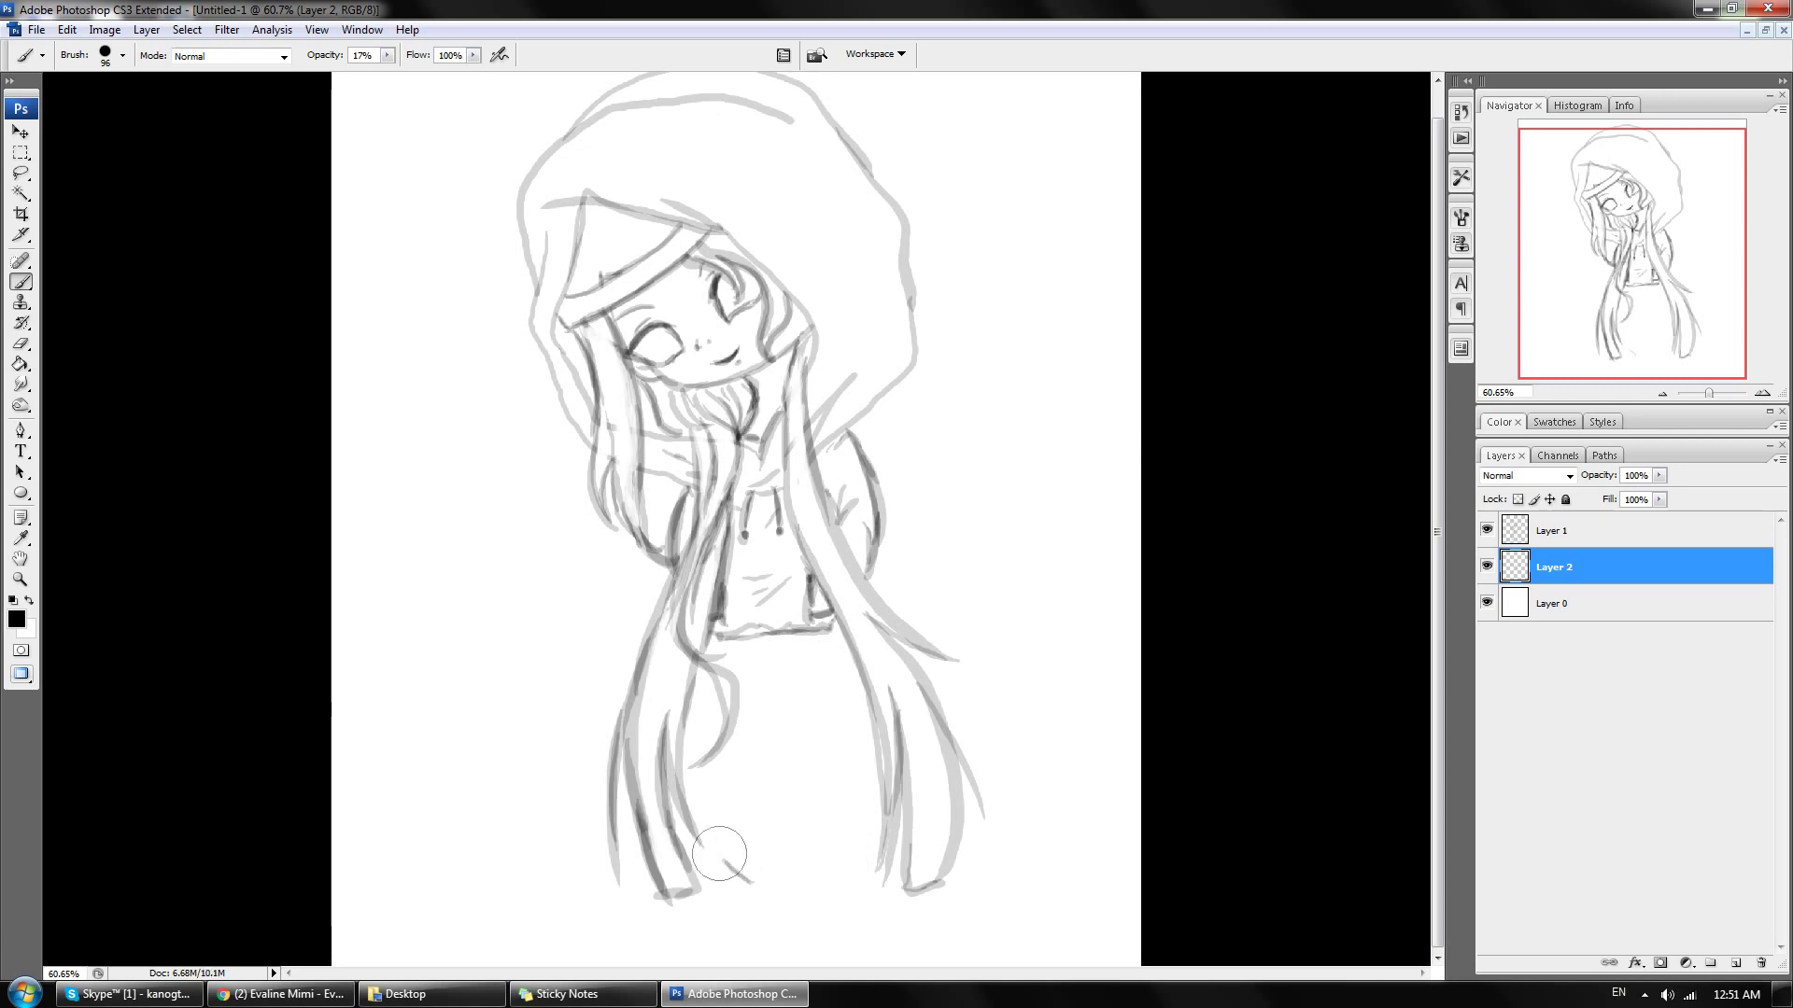
Step: Sketch the shoe and the trouser leg's outer and inner lines, undoing two bad strokes
{"action": "mouse_move", "coordinate": [716, 836]}
{"action": "left_mouse_down"}
{"action": "mouse_move", "coordinate": [764, 872]}
{"action": "mouse_move", "coordinate": [761, 835]}
{"action": "left_mouse_up"}
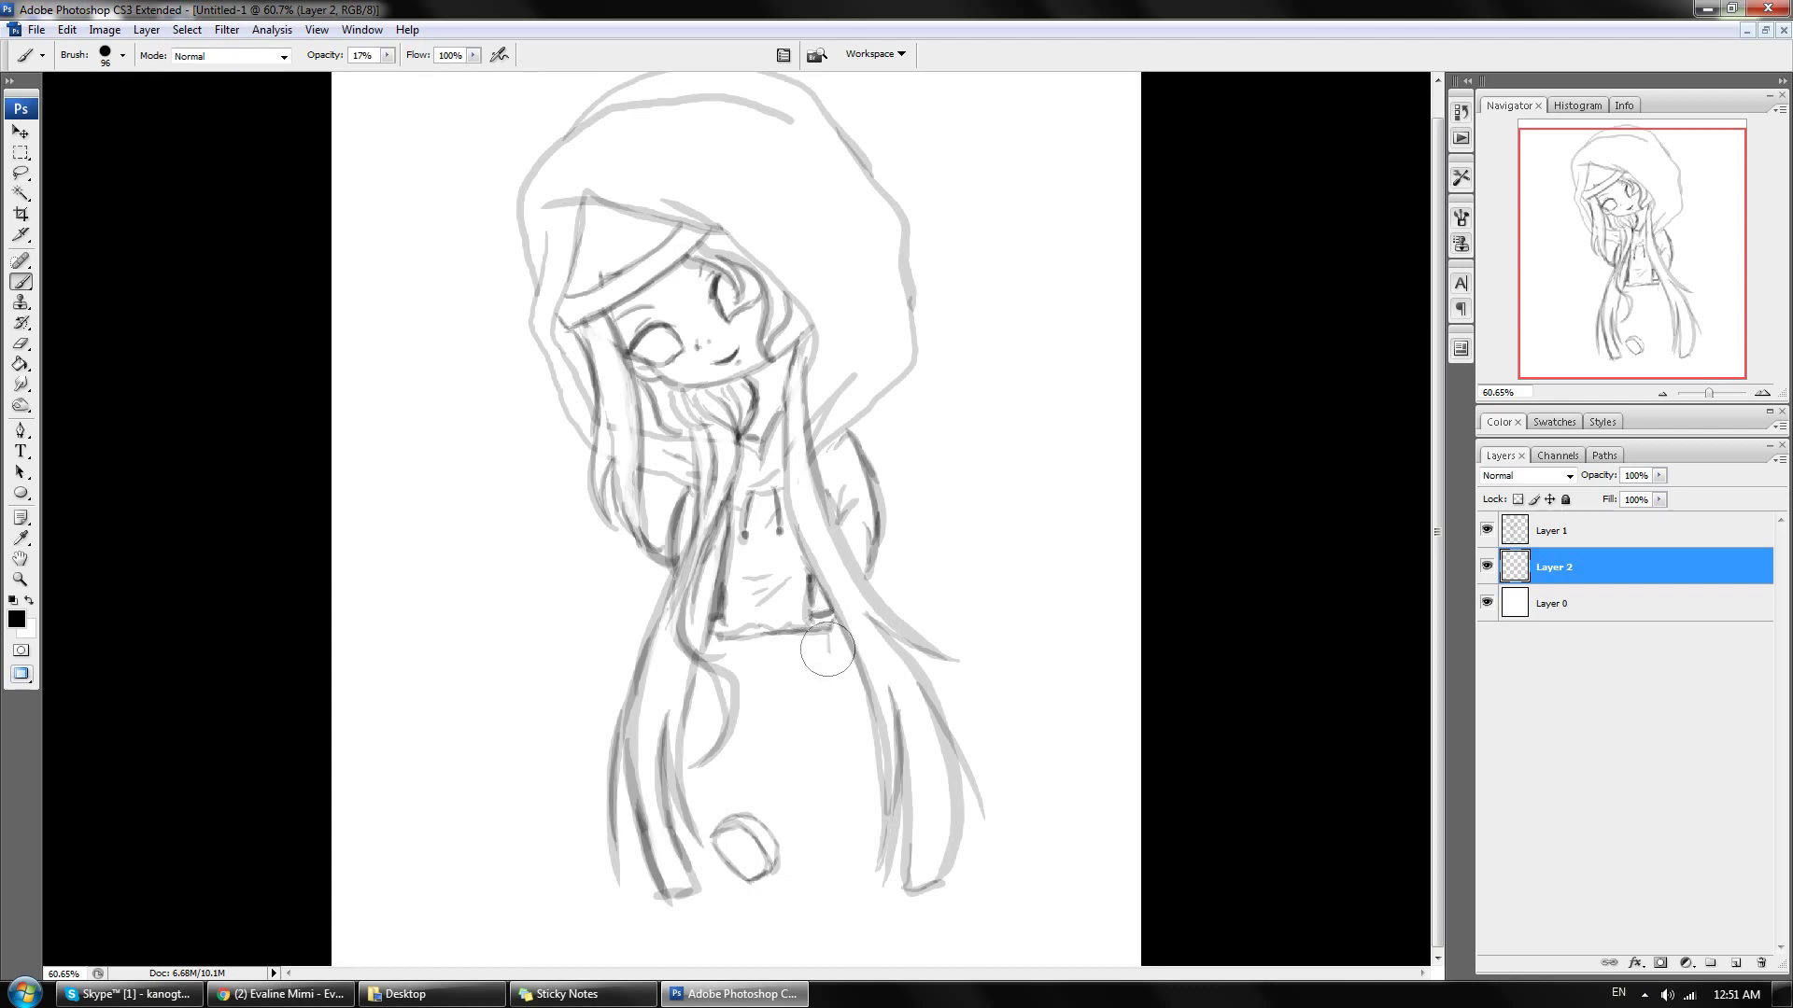
{"action": "left_click_drag", "start_coordinate": [827, 640], "coordinate": [814, 747]}
{"action": "mouse_move", "coordinate": [822, 673]}
{"action": "left_mouse_down"}
{"action": "mouse_move", "coordinate": [786, 855]}
{"action": "mouse_move", "coordinate": [810, 737]}
{"action": "left_mouse_up"}
{"action": "left_click_drag", "start_coordinate": [826, 635], "coordinate": [771, 878]}
{"action": "left_click_drag", "start_coordinate": [824, 677], "coordinate": [777, 867]}
{"action": "left_click_drag", "start_coordinate": [758, 658], "coordinate": [744, 814]}
{"action": "mouse_move", "coordinate": [747, 784]}
{"action": "left_mouse_down"}
{"action": "mouse_move", "coordinate": [756, 691]}
{"action": "mouse_move", "coordinate": [719, 651]}
{"action": "mouse_move", "coordinate": [751, 770]}
{"action": "mouse_move", "coordinate": [815, 788]}
{"action": "left_mouse_up"}
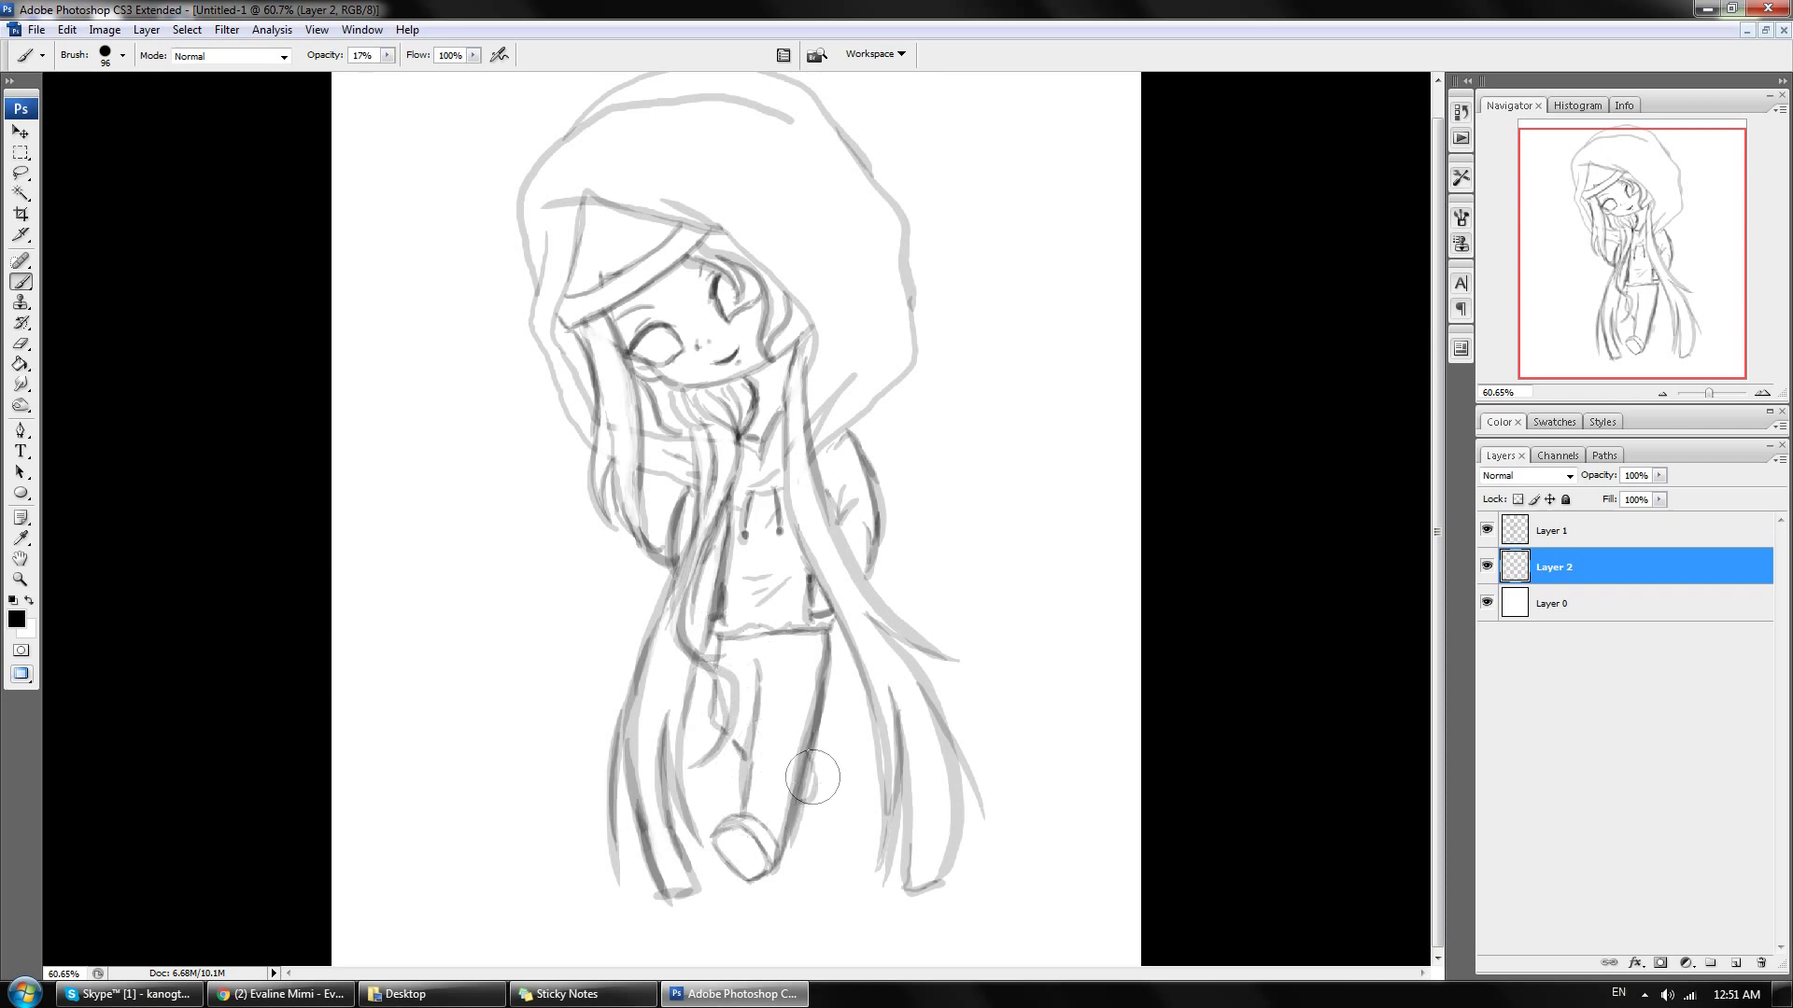
{"action": "key", "text": "ctrl+z"}
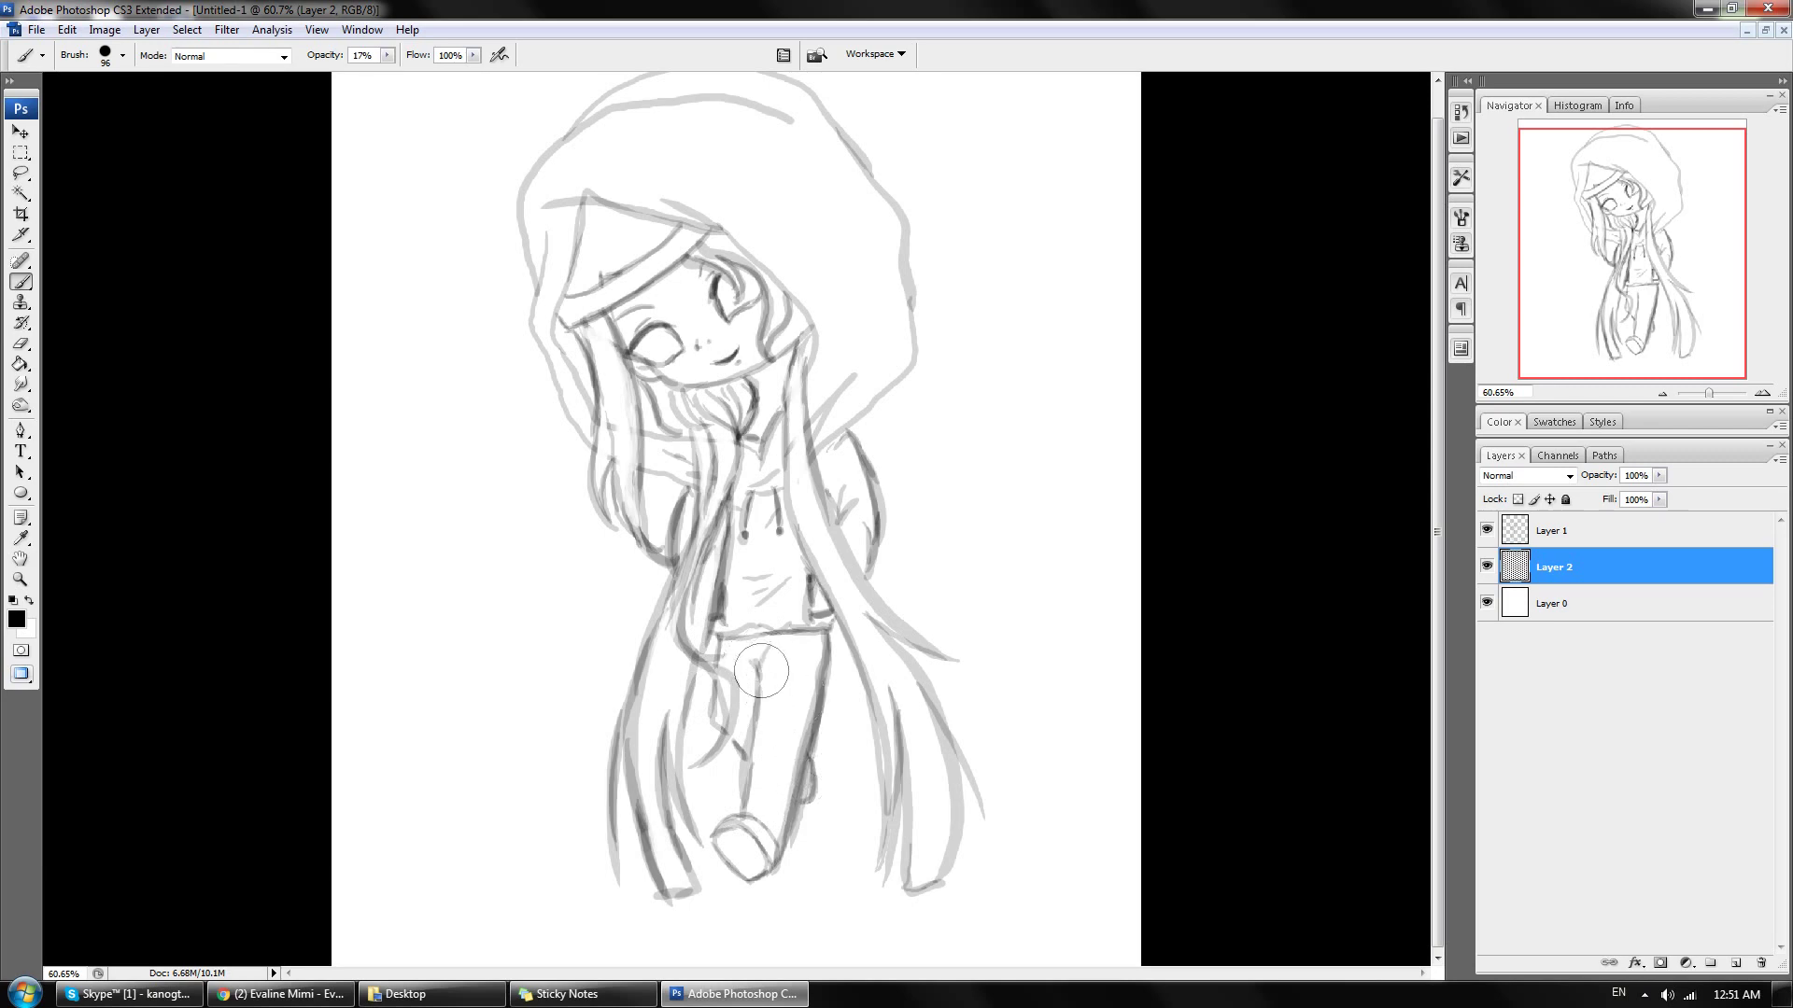
{"action": "key", "text": "ctrl+z"}
Step: Add a dashed seam up the trouser leg and outline the shoe, checking the reference
{"action": "left_click_drag", "start_coordinate": [798, 639], "coordinate": [816, 680]}
{"action": "left_click_drag", "start_coordinate": [777, 801], "coordinate": [764, 659]}
{"action": "key", "text": "ctrl+z"}
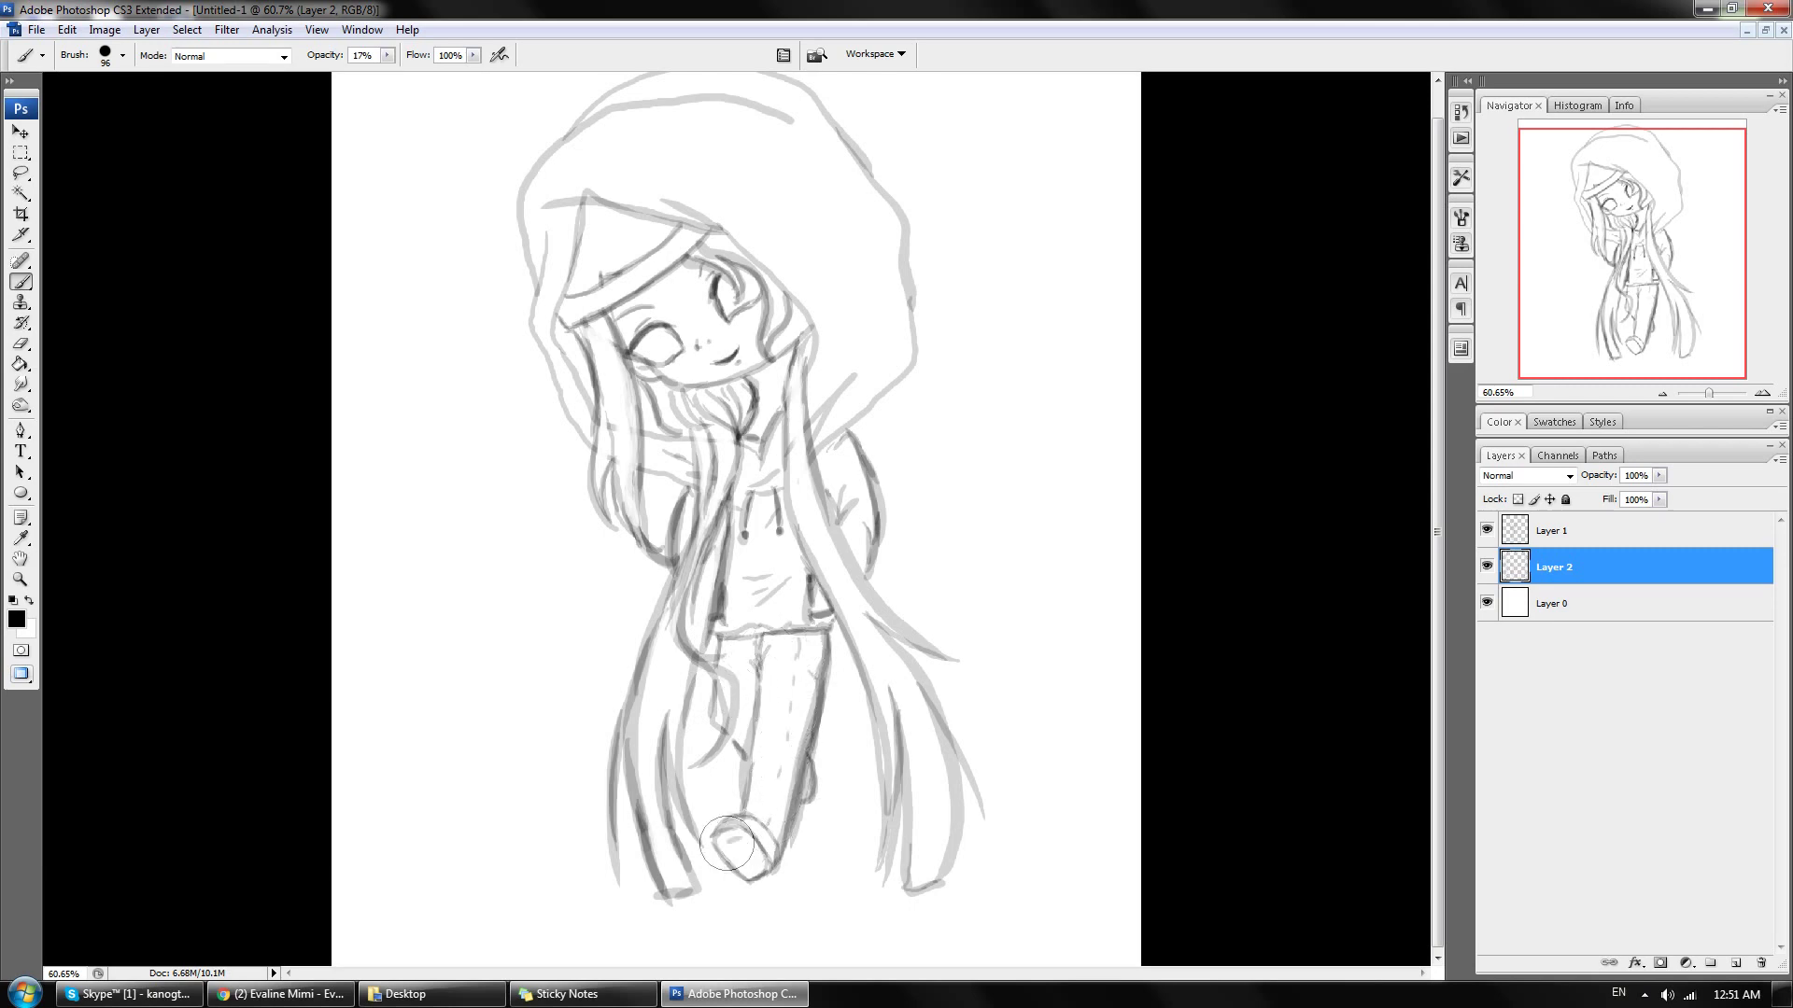
{"action": "mouse_move", "coordinate": [738, 852]}
{"action": "left_mouse_down"}
{"action": "mouse_move", "coordinate": [747, 873]}
{"action": "mouse_move", "coordinate": [777, 836]}
{"action": "left_mouse_up"}
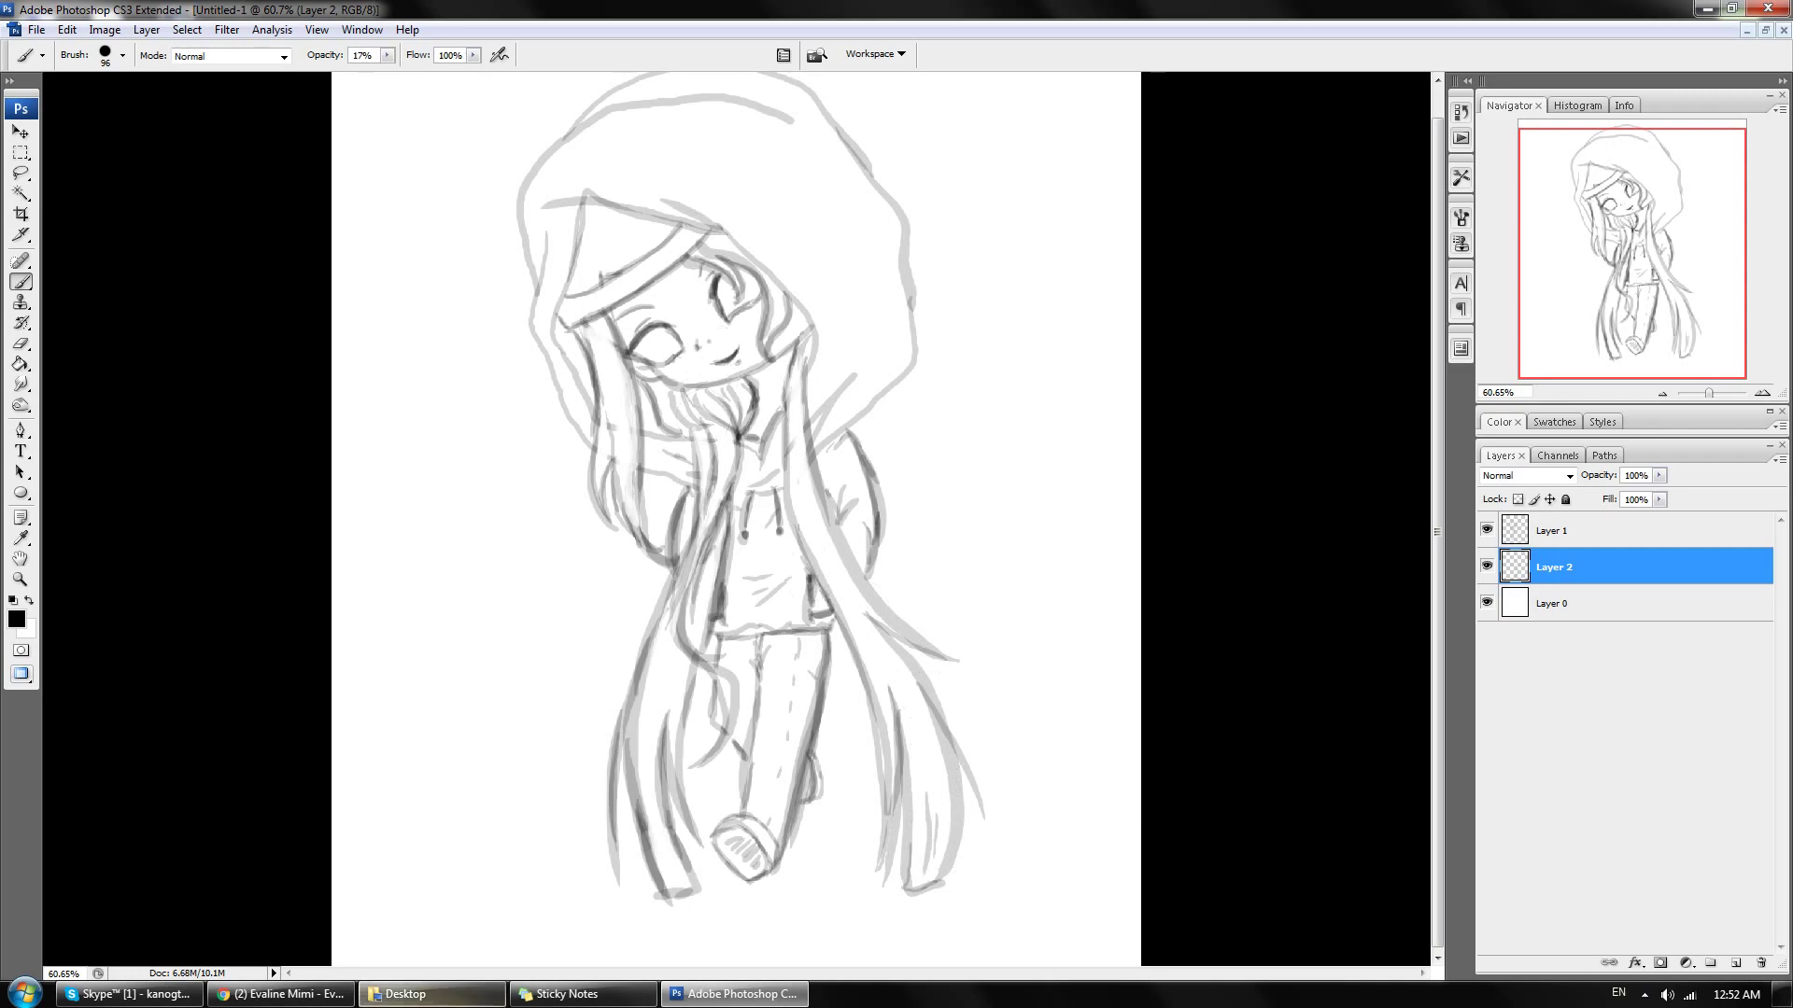
{"action": "left_click", "coordinate": [280, 993]}
{"action": "key", "text": "alt+Tab"}
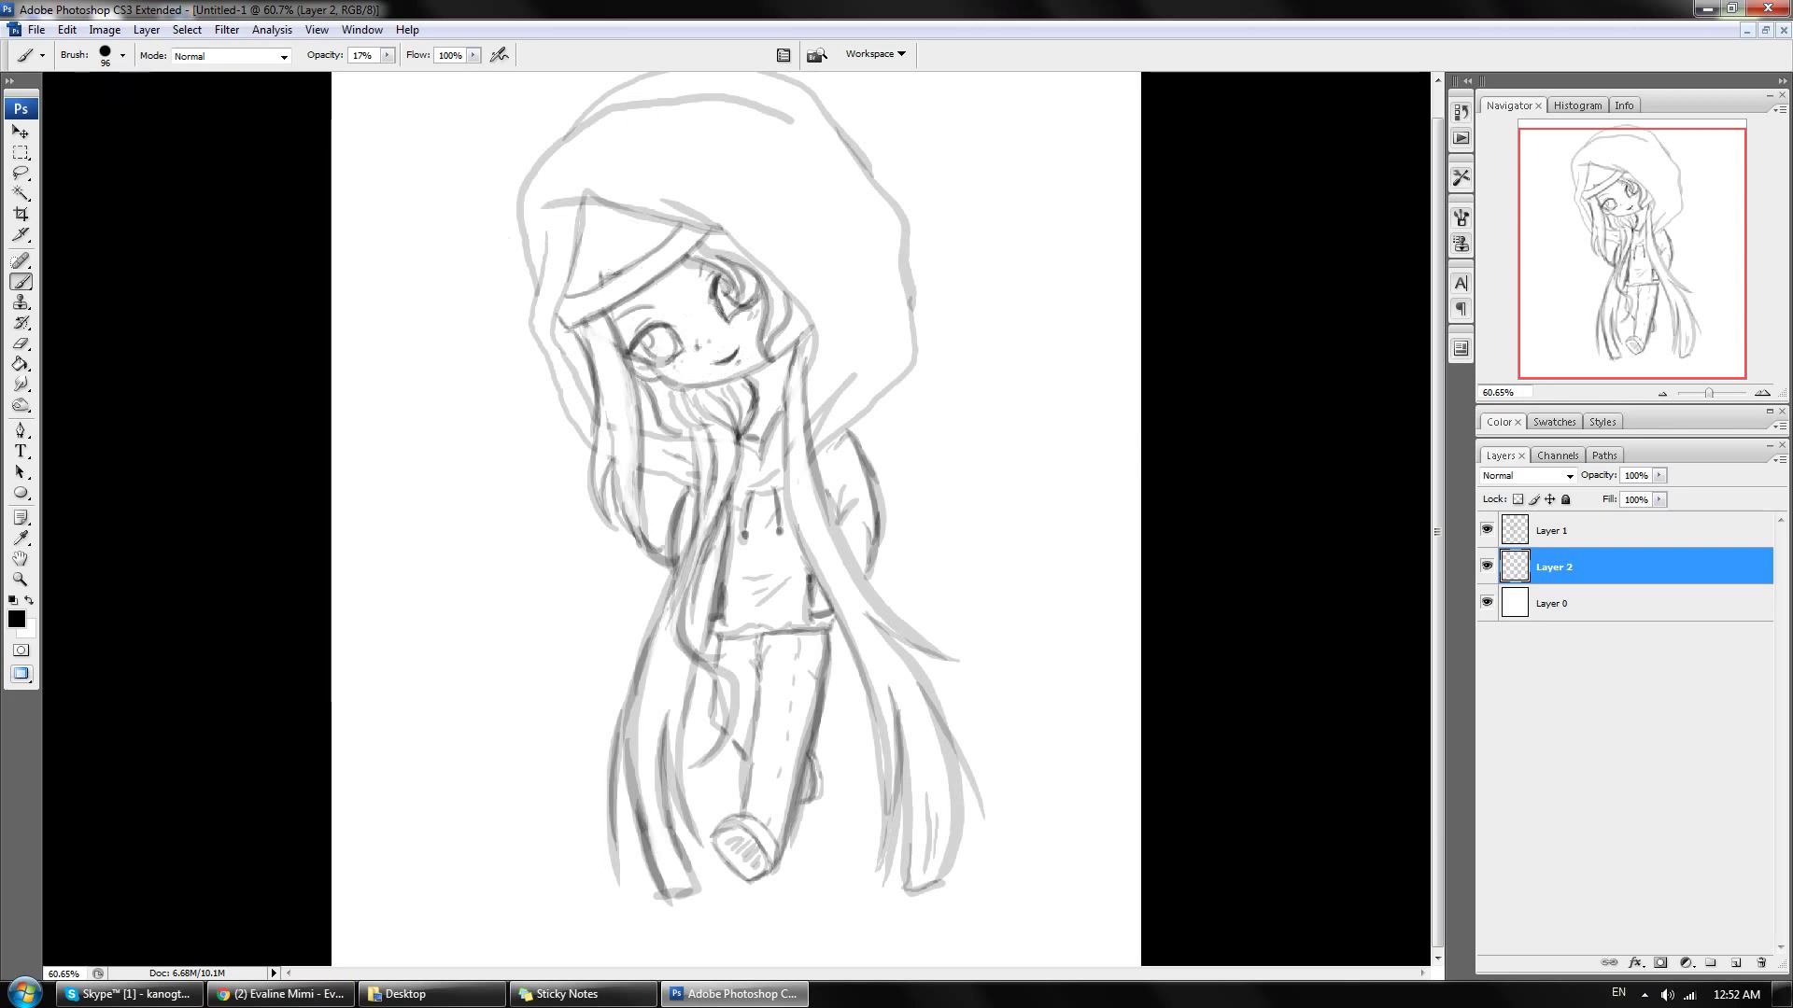
Step: Select Layer 1 and add an empty Layer 3 at the top of the stack
{"action": "left_click", "coordinate": [1550, 531]}
{"action": "left_click", "coordinate": [147, 29]}
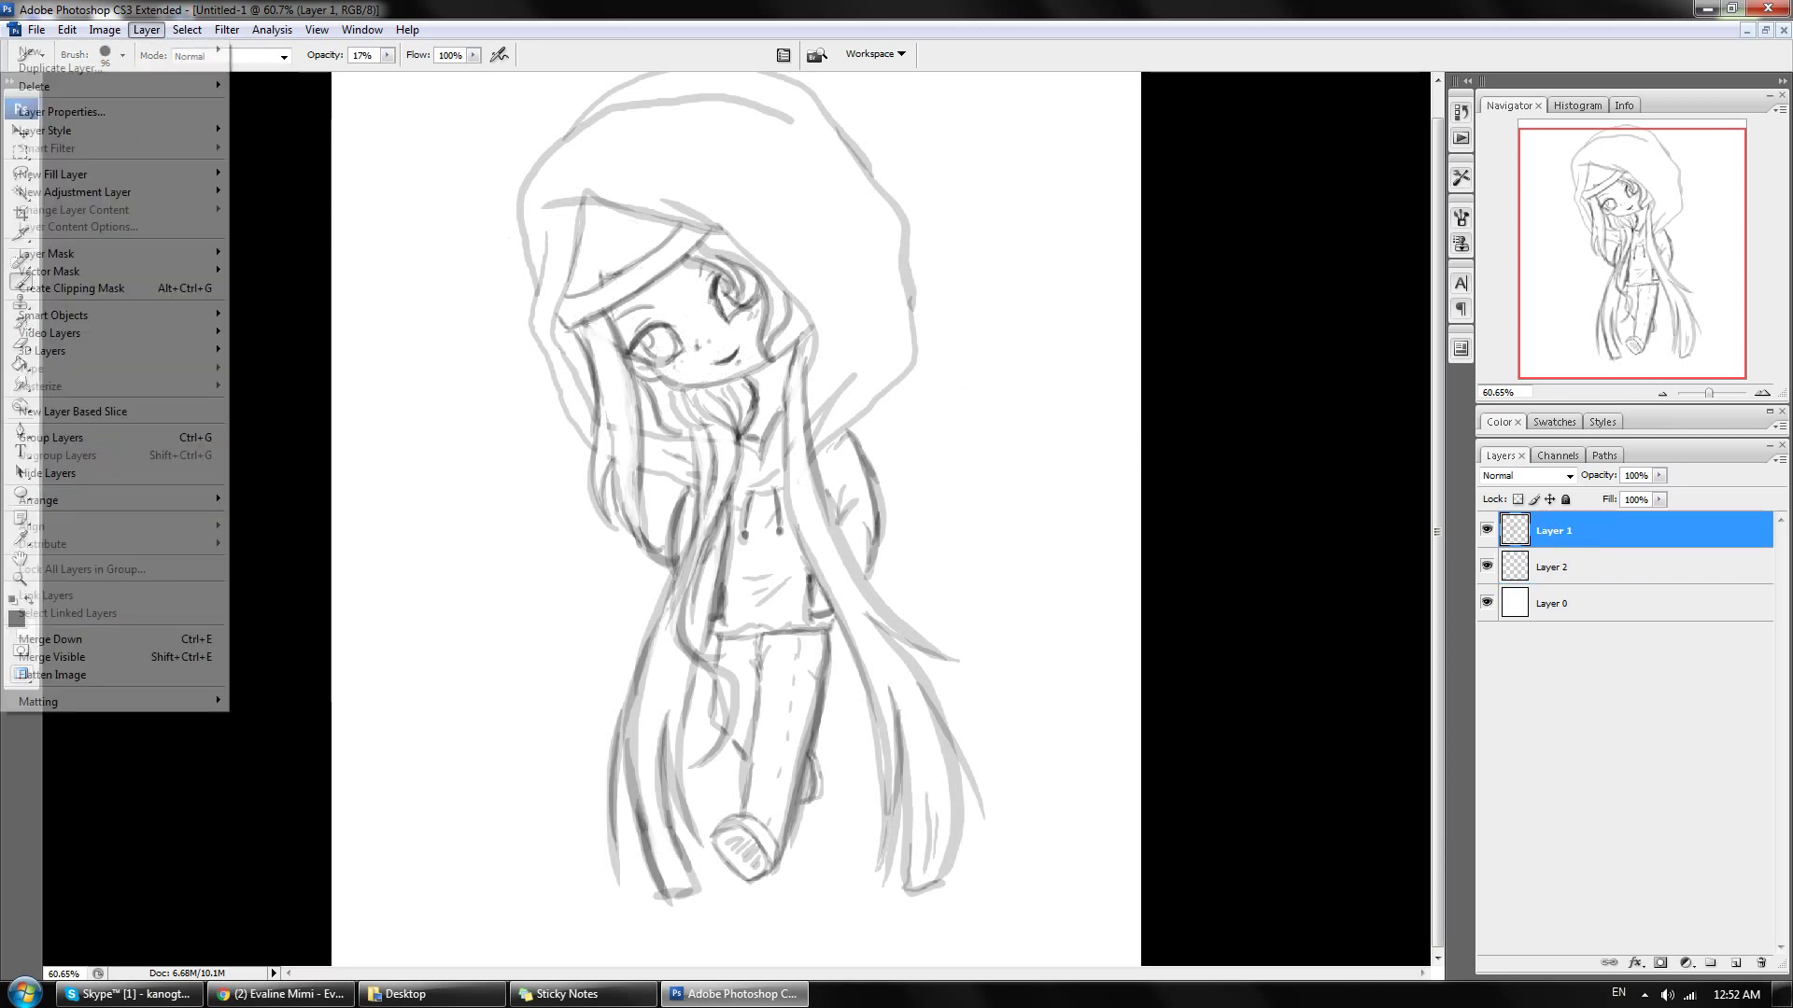
{"action": "left_click", "coordinate": [259, 50]}
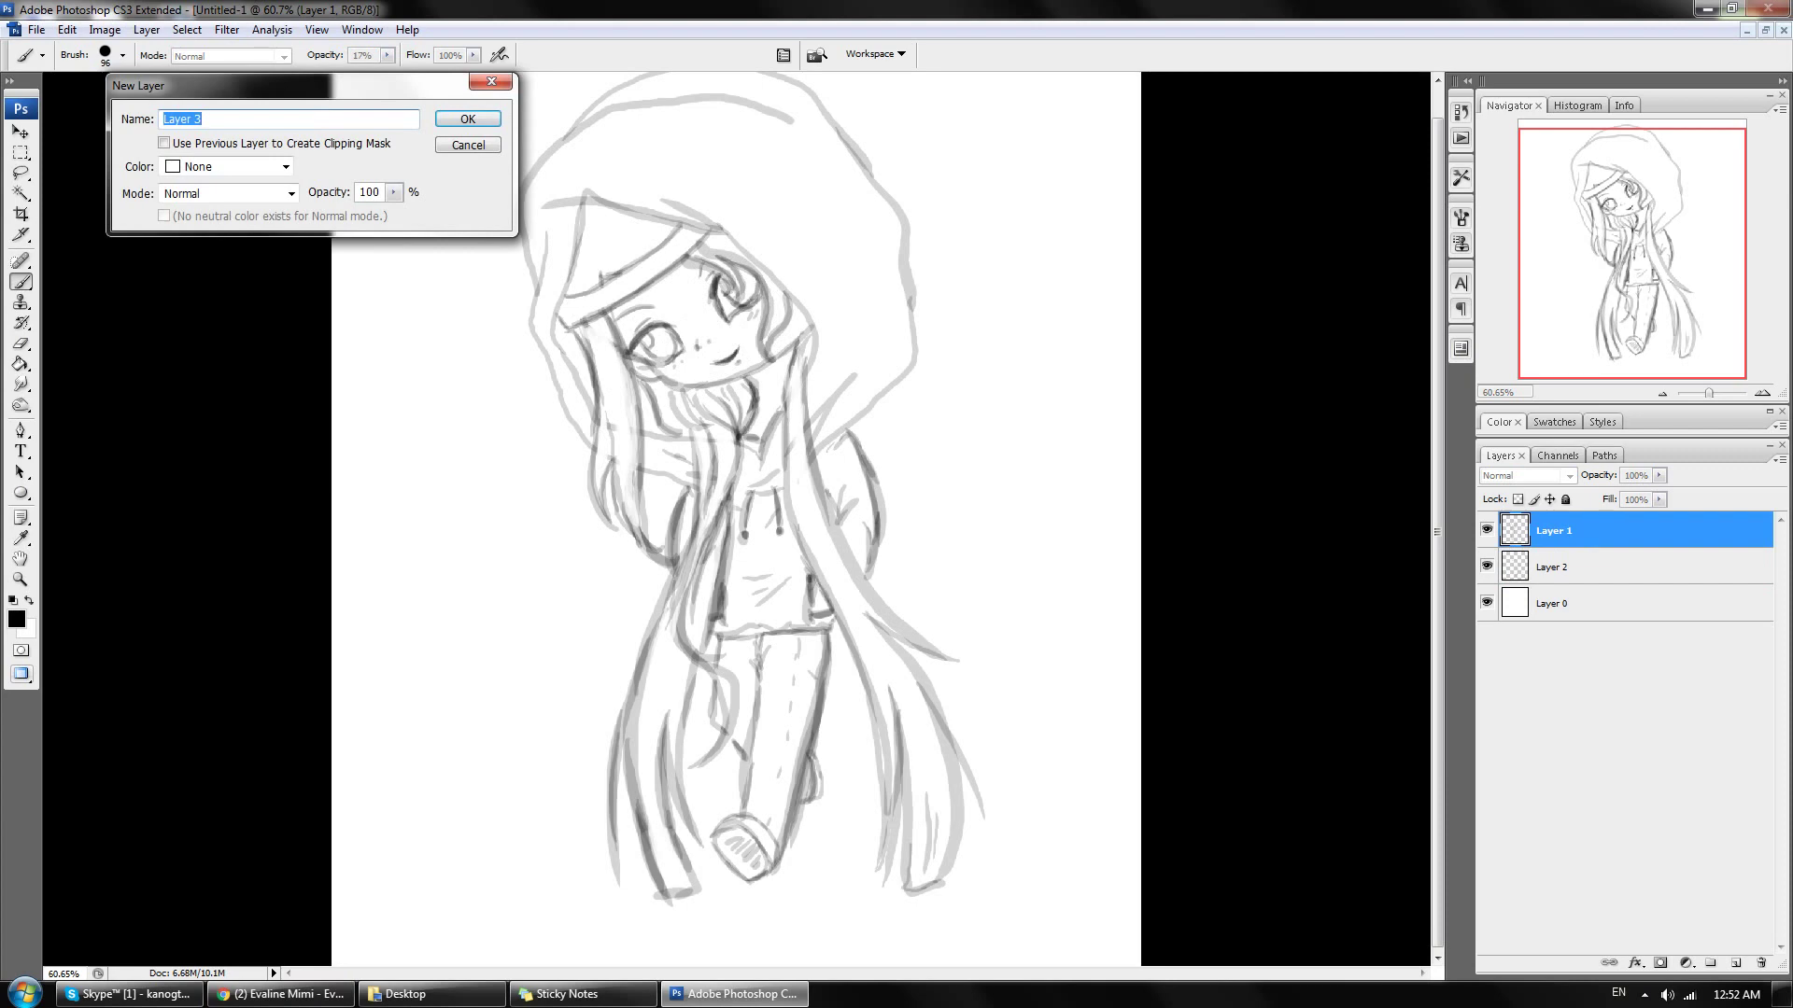
{"action": "left_click", "coordinate": [467, 118]}
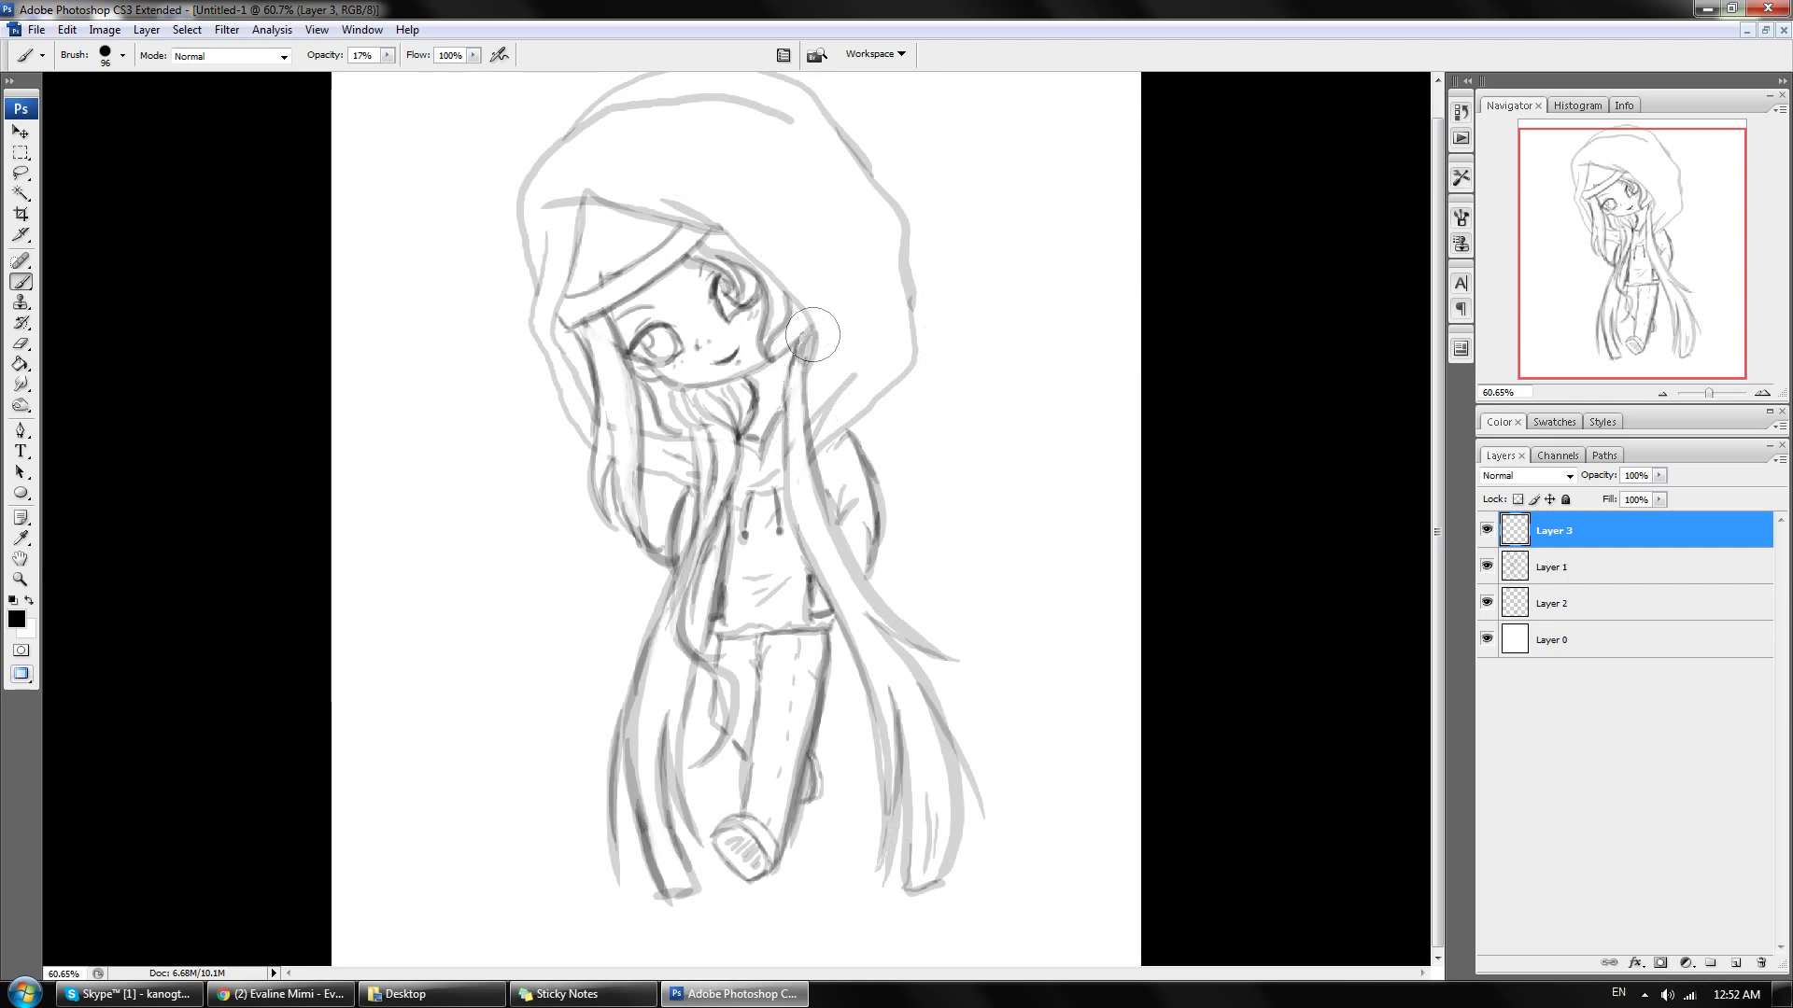
Step: Paint light grey shading over the long hair strands and under the chin
{"action": "mouse_move", "coordinate": [812, 335]}
{"action": "left_mouse_down"}
{"action": "mouse_move", "coordinate": [802, 509]}
{"action": "mouse_move", "coordinate": [845, 593]}
{"action": "mouse_move", "coordinate": [799, 499]}
{"action": "mouse_move", "coordinate": [841, 584]}
{"action": "mouse_move", "coordinate": [910, 644]}
{"action": "mouse_move", "coordinate": [887, 700]}
{"action": "mouse_move", "coordinate": [845, 589]}
{"action": "mouse_move", "coordinate": [881, 684]}
{"action": "mouse_move", "coordinate": [881, 615]}
{"action": "left_mouse_up"}
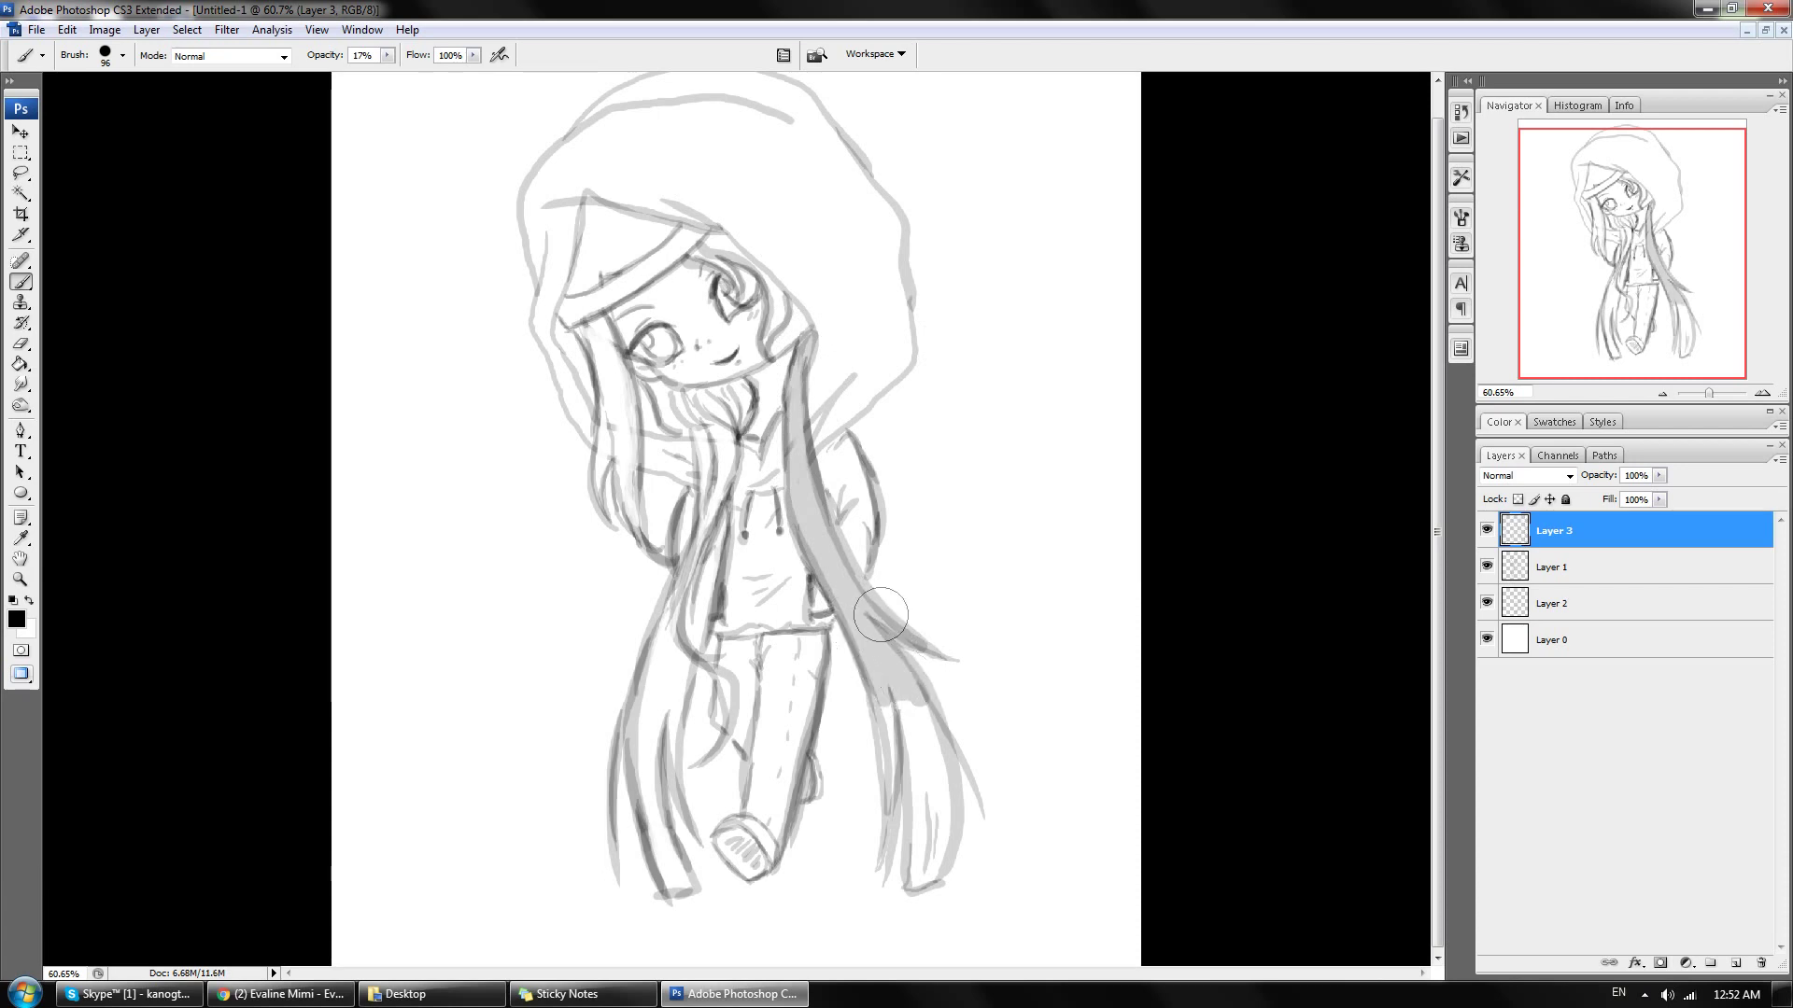
{"action": "mouse_move", "coordinate": [747, 393]}
{"action": "left_mouse_down"}
{"action": "mouse_move", "coordinate": [691, 418]}
{"action": "mouse_move", "coordinate": [659, 396]}
{"action": "mouse_move", "coordinate": [710, 448]}
{"action": "mouse_move", "coordinate": [721, 403]}
{"action": "mouse_move", "coordinate": [714, 523]}
{"action": "mouse_move", "coordinate": [682, 663]}
{"action": "mouse_move", "coordinate": [636, 722]}
{"action": "left_mouse_up"}
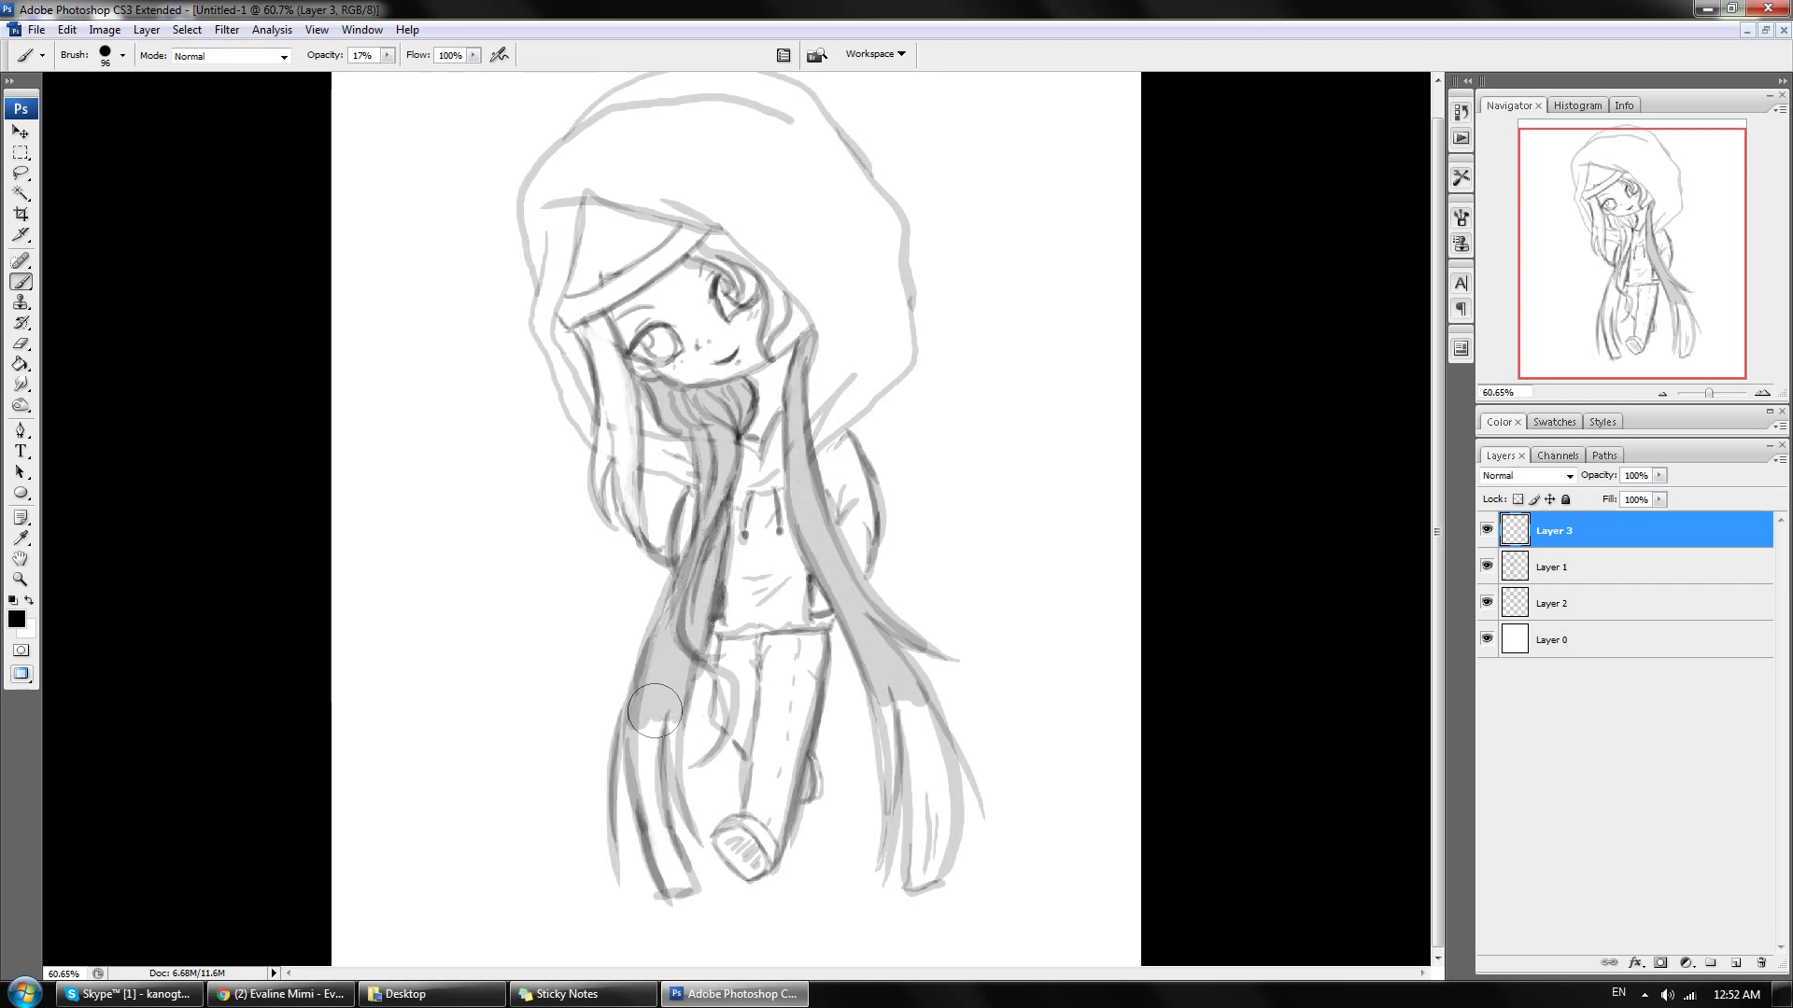
{"action": "left_click_drag", "start_coordinate": [655, 710], "coordinate": [639, 724]}
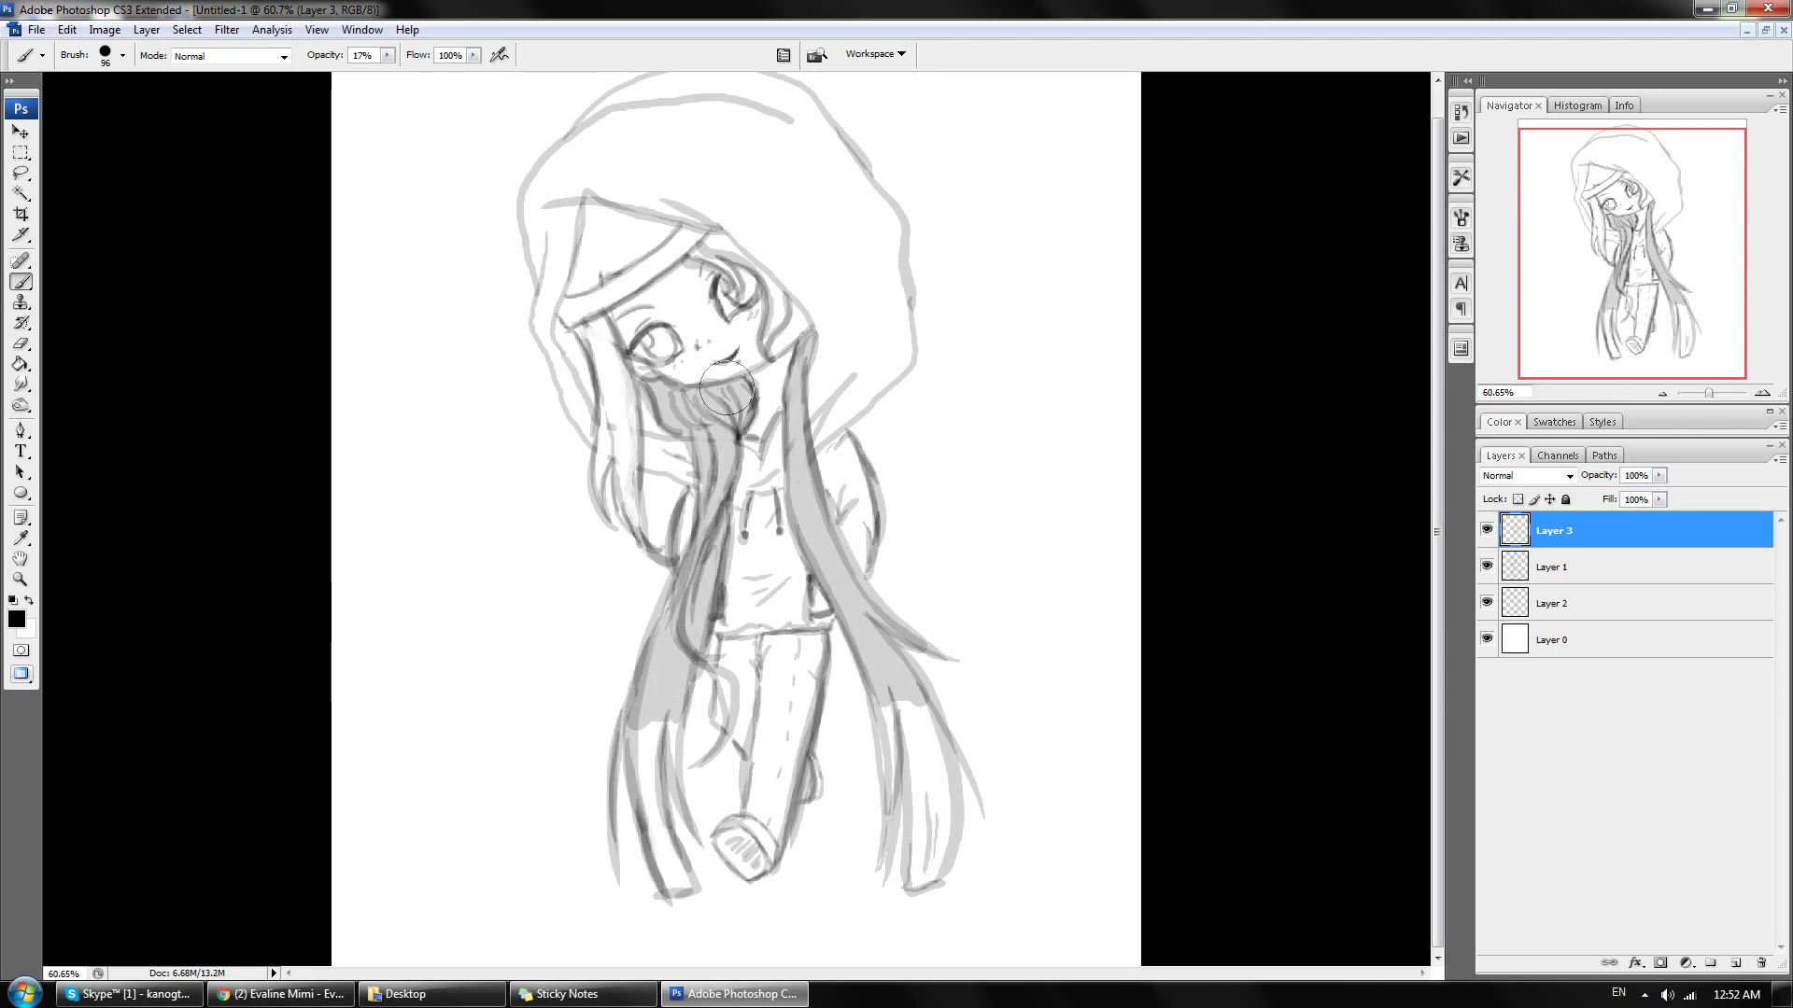
{"action": "mouse_move", "coordinate": [726, 386]}
{"action": "left_mouse_down"}
{"action": "mouse_move", "coordinate": [749, 407]}
{"action": "mouse_move", "coordinate": [665, 376]}
{"action": "mouse_move", "coordinate": [727, 383]}
{"action": "mouse_move", "coordinate": [789, 350]}
{"action": "mouse_move", "coordinate": [775, 392]}
{"action": "mouse_move", "coordinate": [794, 291]}
{"action": "mouse_move", "coordinate": [775, 406]}
{"action": "mouse_move", "coordinate": [797, 314]}
{"action": "mouse_move", "coordinate": [813, 512]}
{"action": "mouse_move", "coordinate": [794, 280]}
{"action": "mouse_move", "coordinate": [793, 484]}
{"action": "left_mouse_up"}
{"action": "left_click_drag", "start_coordinate": [644, 370], "coordinate": [738, 509]}
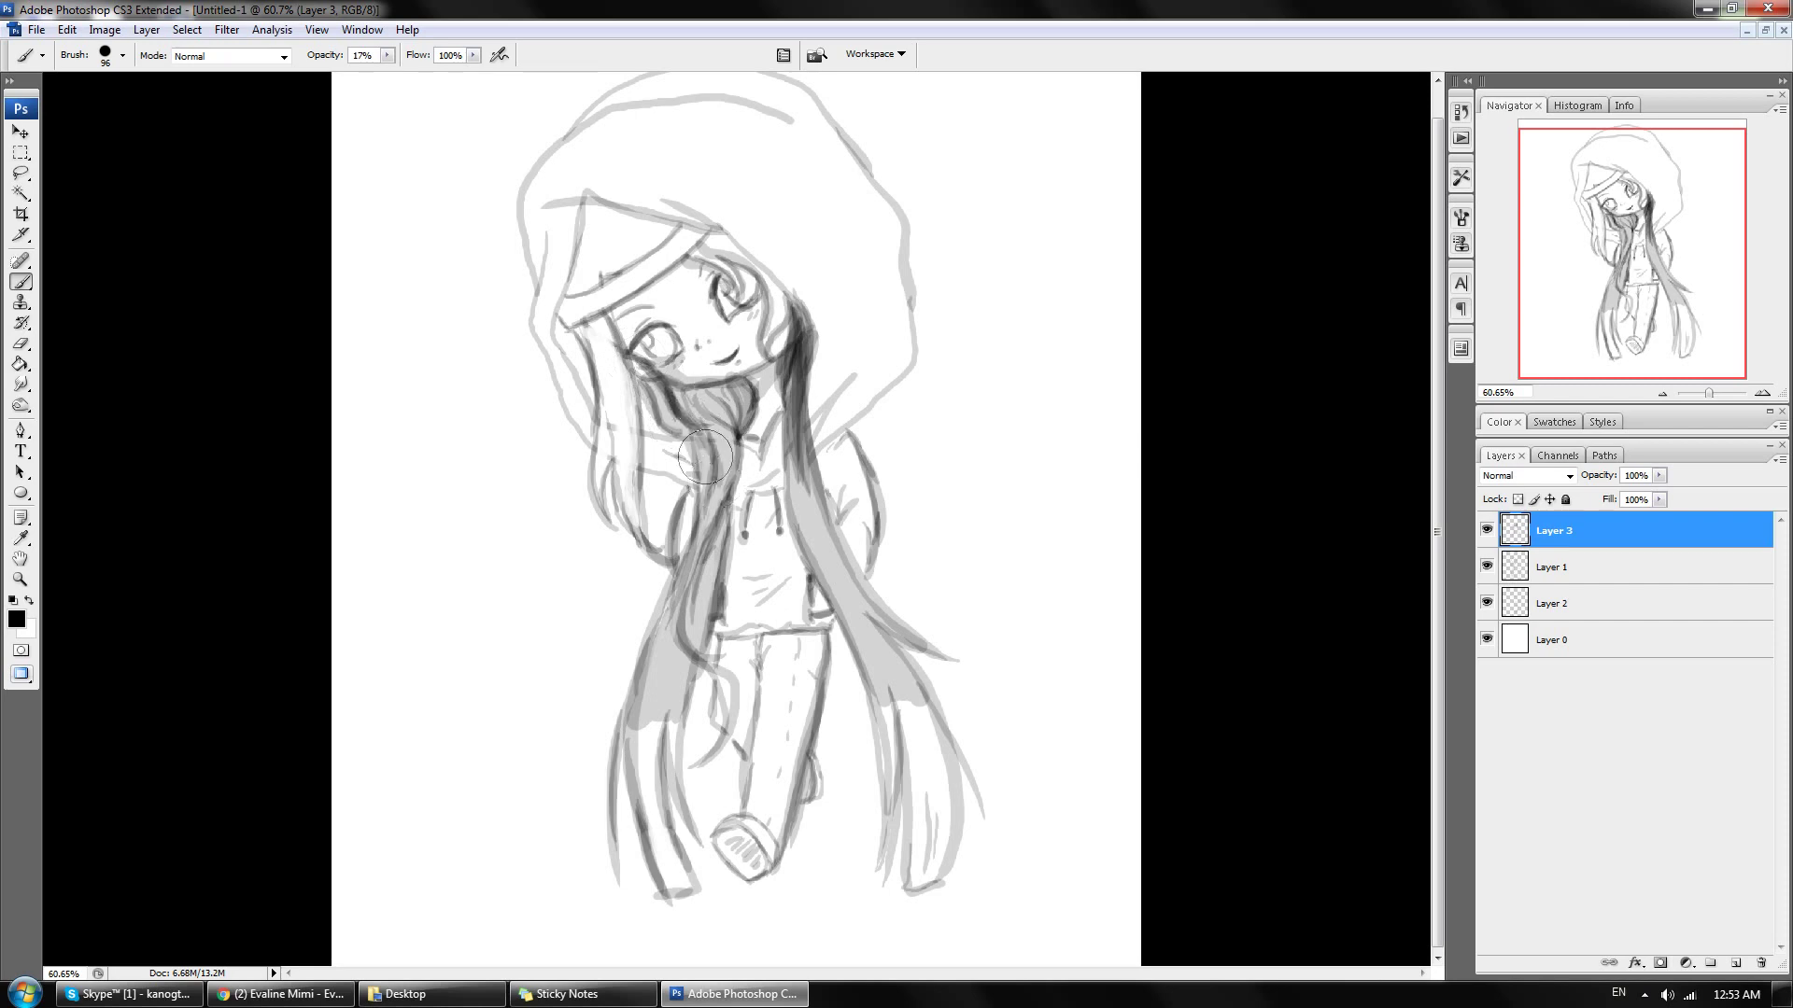
{"action": "mouse_move", "coordinate": [691, 411]}
{"action": "left_mouse_down"}
{"action": "mouse_move", "coordinate": [738, 499]}
{"action": "mouse_move", "coordinate": [653, 401]}
{"action": "mouse_move", "coordinate": [728, 485]}
{"action": "mouse_move", "coordinate": [762, 403]}
{"action": "left_mouse_up"}
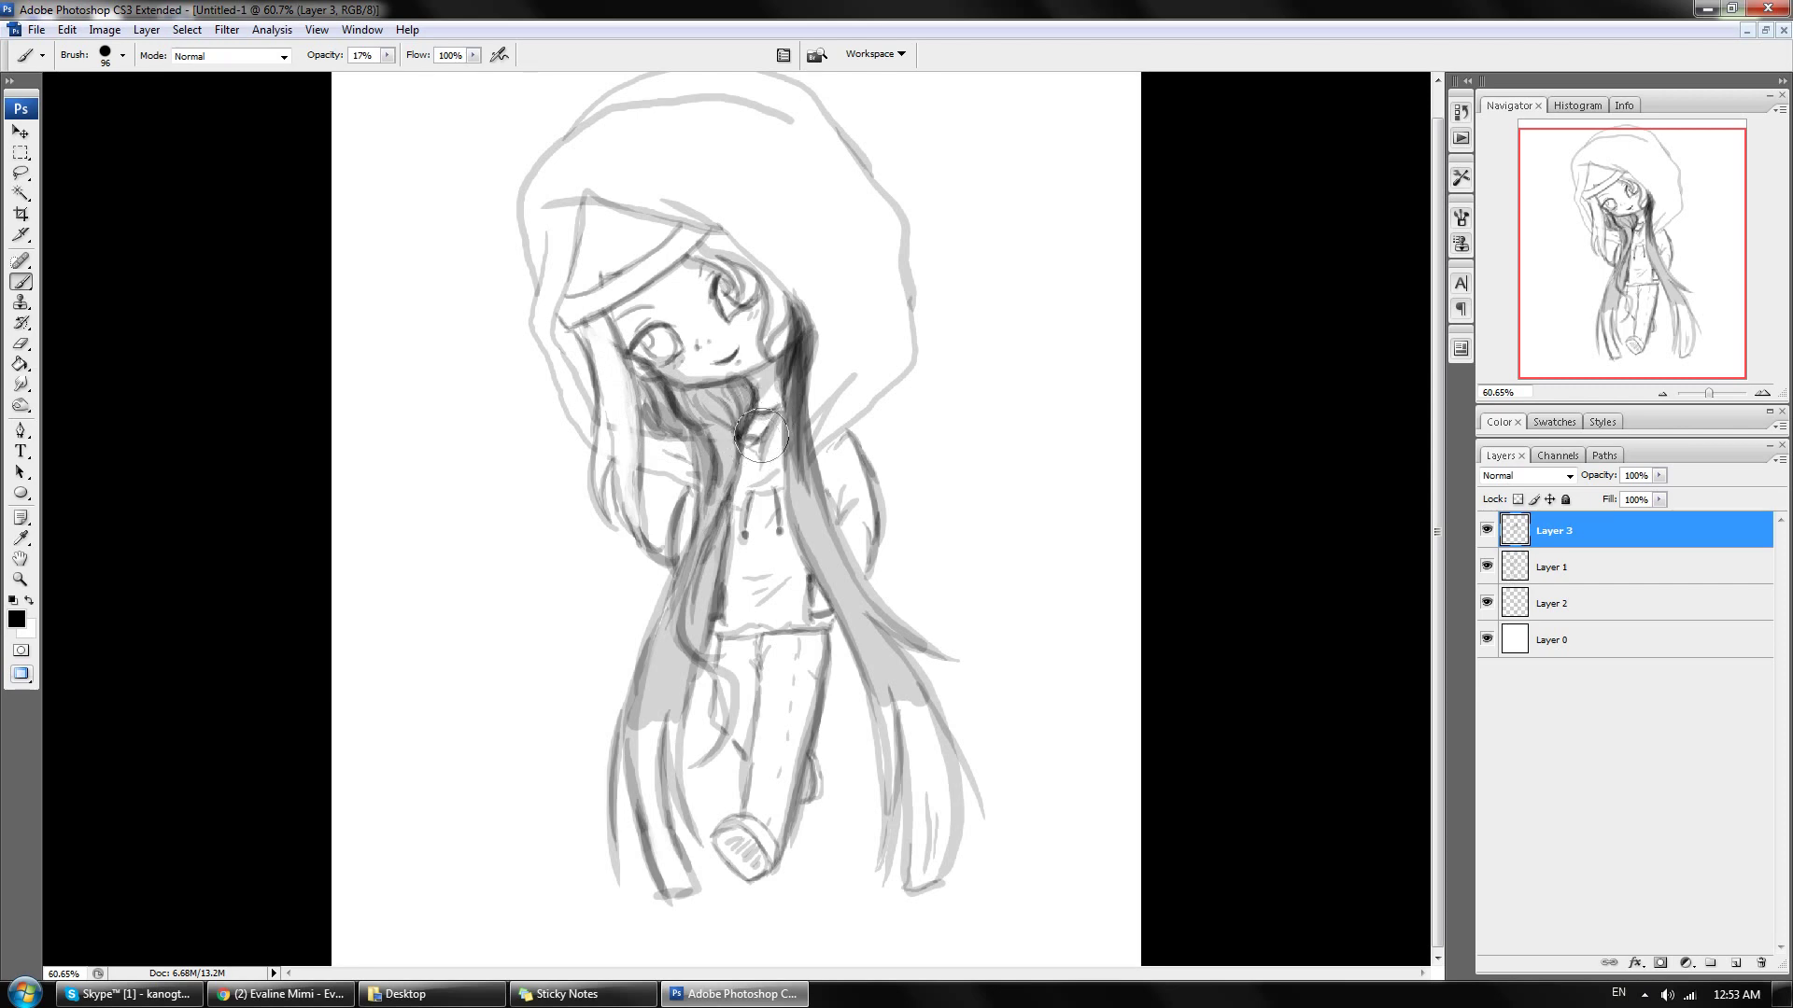
{"action": "mouse_move", "coordinate": [761, 435]}
{"action": "left_mouse_down"}
{"action": "mouse_move", "coordinate": [750, 374]}
{"action": "mouse_move", "coordinate": [777, 367]}
{"action": "left_mouse_up"}
Step: Shade the hood's left edge, the left hair strand and across the headband
{"action": "mouse_move", "coordinate": [572, 283]}
{"action": "left_mouse_down"}
{"action": "mouse_move", "coordinate": [583, 416]}
{"action": "mouse_move", "coordinate": [565, 299]}
{"action": "mouse_move", "coordinate": [546, 360]}
{"action": "mouse_move", "coordinate": [570, 233]}
{"action": "mouse_move", "coordinate": [598, 411]}
{"action": "left_mouse_up"}
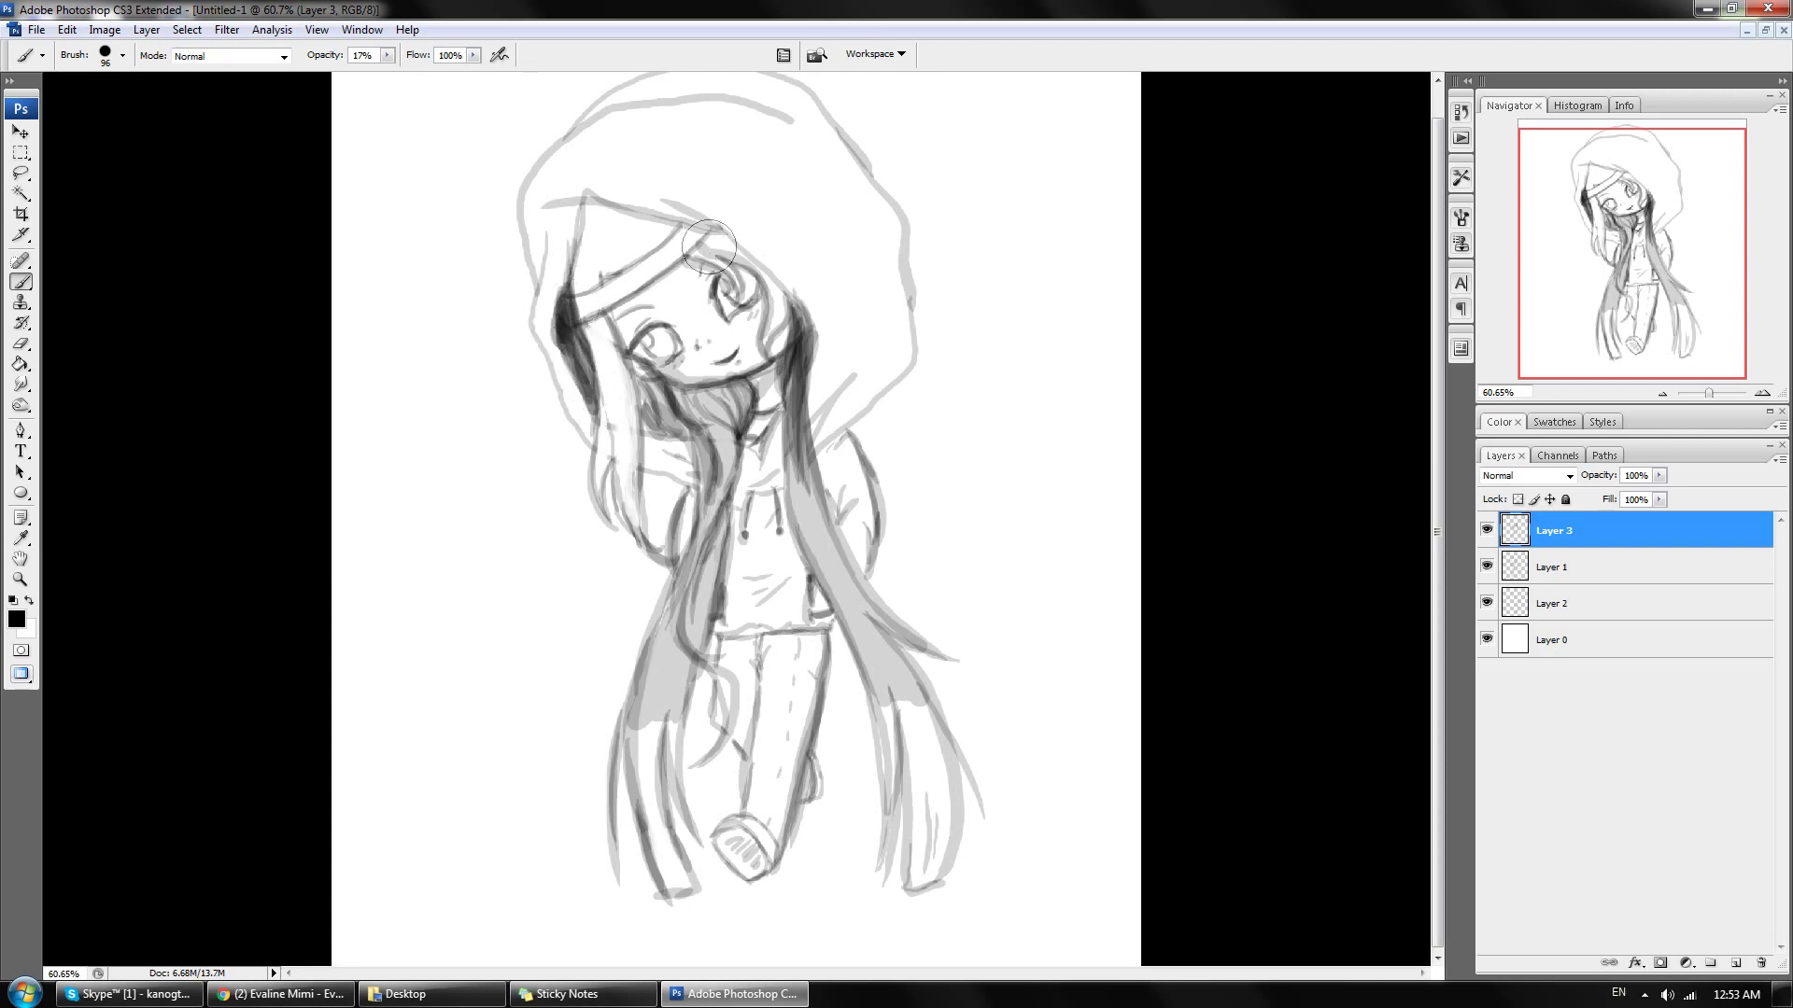
{"action": "left_click_drag", "start_coordinate": [709, 247], "coordinate": [777, 338]}
{"action": "mouse_move", "coordinate": [607, 322]}
{"action": "left_mouse_down"}
{"action": "mouse_move", "coordinate": [621, 430]}
{"action": "mouse_move", "coordinate": [606, 380]}
{"action": "mouse_move", "coordinate": [604, 509]}
{"action": "left_mouse_up"}
{"action": "left_click_drag", "start_coordinate": [622, 428], "coordinate": [639, 530]}
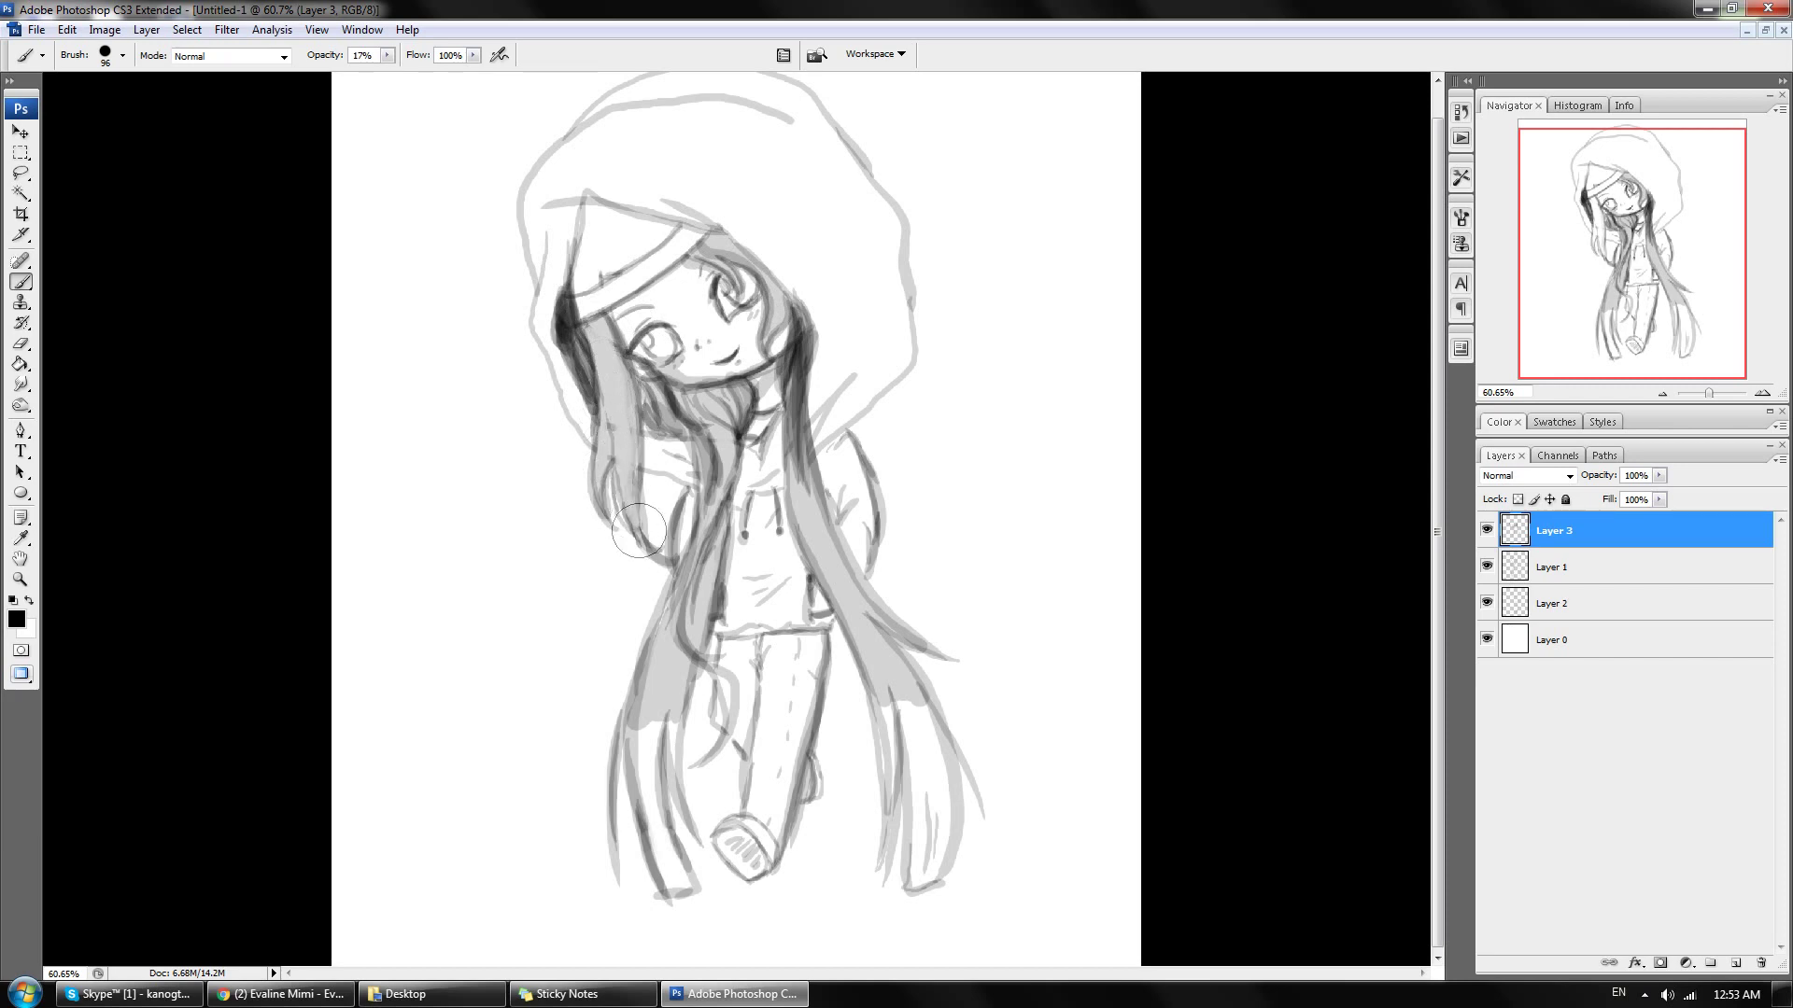
{"action": "mouse_move", "coordinate": [589, 242]}
{"action": "left_mouse_down"}
{"action": "mouse_move", "coordinate": [574, 281]}
{"action": "mouse_move", "coordinate": [642, 239]}
{"action": "mouse_move", "coordinate": [588, 201]}
{"action": "mouse_move", "coordinate": [662, 235]}
{"action": "mouse_move", "coordinate": [597, 234]}
{"action": "mouse_move", "coordinate": [570, 299]}
{"action": "mouse_move", "coordinate": [598, 206]}
{"action": "mouse_move", "coordinate": [723, 244]}
{"action": "mouse_move", "coordinate": [775, 296]}
{"action": "left_mouse_up"}
Step: Darken the headband, the hood's left edge and the hair beside the face
{"action": "mouse_move", "coordinate": [584, 217]}
{"action": "left_mouse_down"}
{"action": "mouse_move", "coordinate": [579, 406]}
{"action": "mouse_move", "coordinate": [652, 347]}
{"action": "mouse_move", "coordinate": [654, 280]}
{"action": "mouse_move", "coordinate": [714, 229]}
{"action": "mouse_move", "coordinate": [632, 301]}
{"action": "mouse_move", "coordinate": [701, 234]}
{"action": "left_mouse_up"}
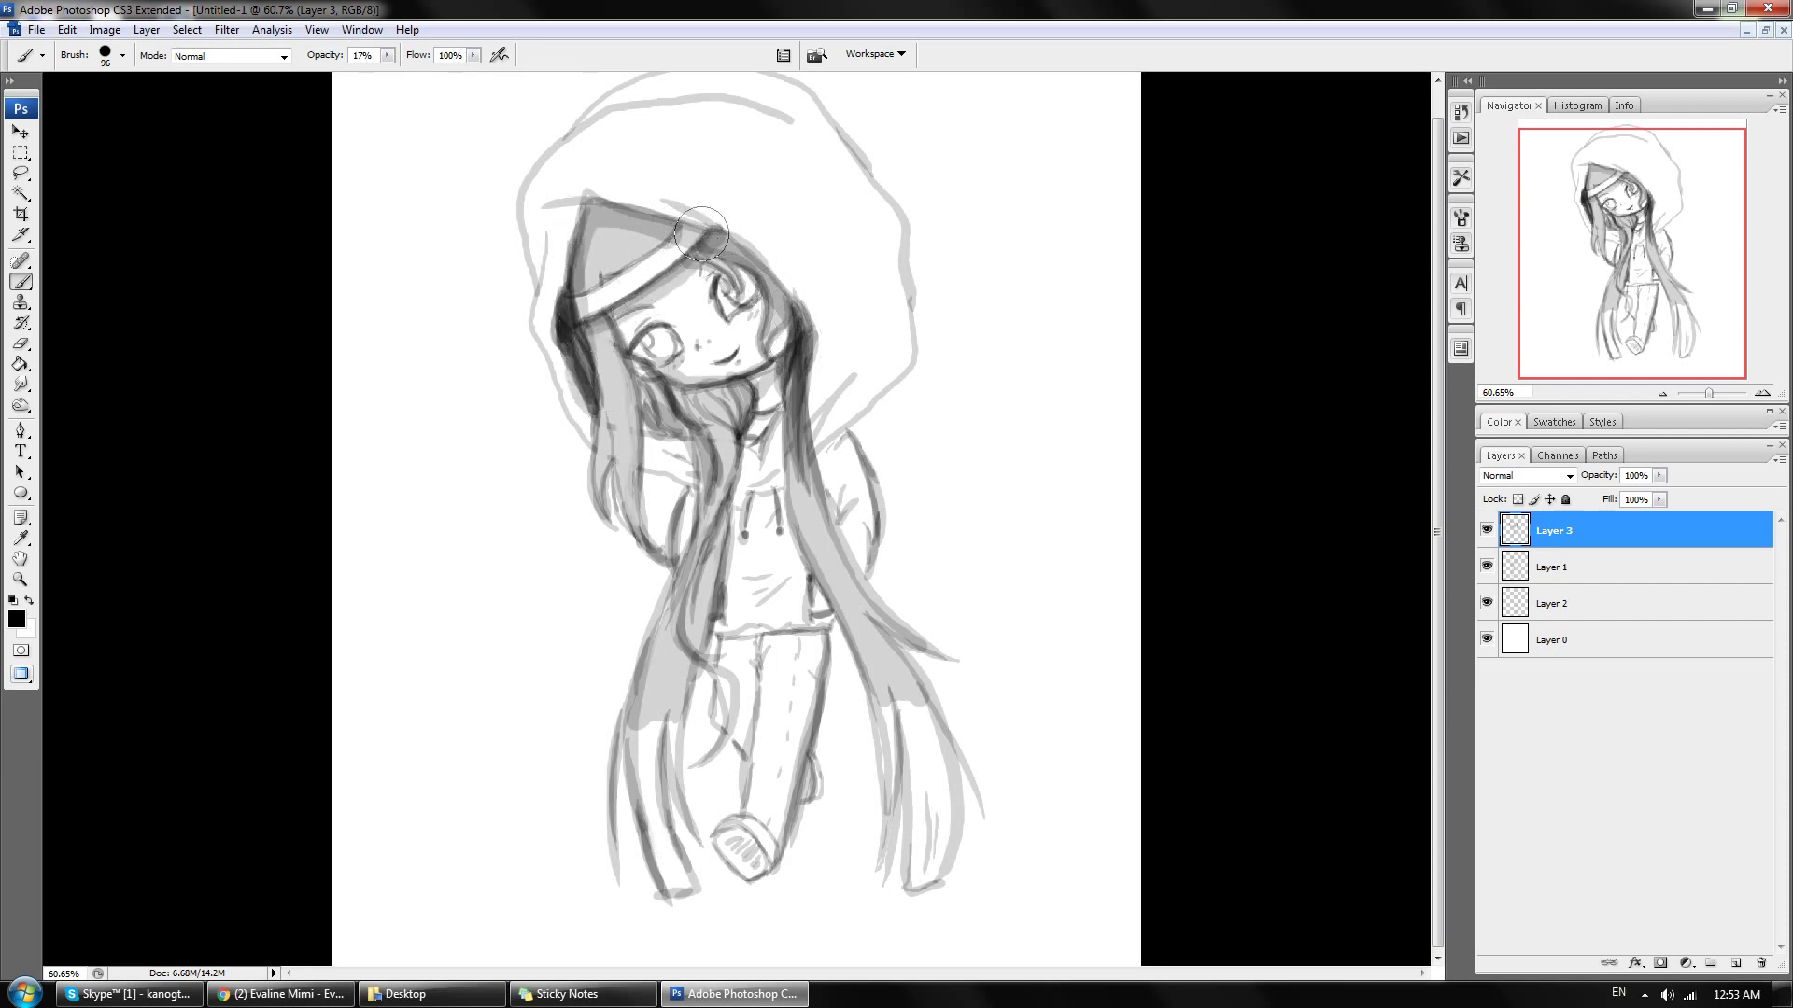
{"action": "mouse_move", "coordinate": [607, 291]}
{"action": "left_mouse_down"}
{"action": "mouse_move", "coordinate": [574, 313]}
{"action": "mouse_move", "coordinate": [696, 229]}
{"action": "mouse_move", "coordinate": [668, 252]}
{"action": "mouse_move", "coordinate": [686, 234]}
{"action": "mouse_move", "coordinate": [612, 220]}
{"action": "mouse_move", "coordinate": [677, 224]}
{"action": "mouse_move", "coordinate": [558, 290]}
{"action": "left_mouse_up"}
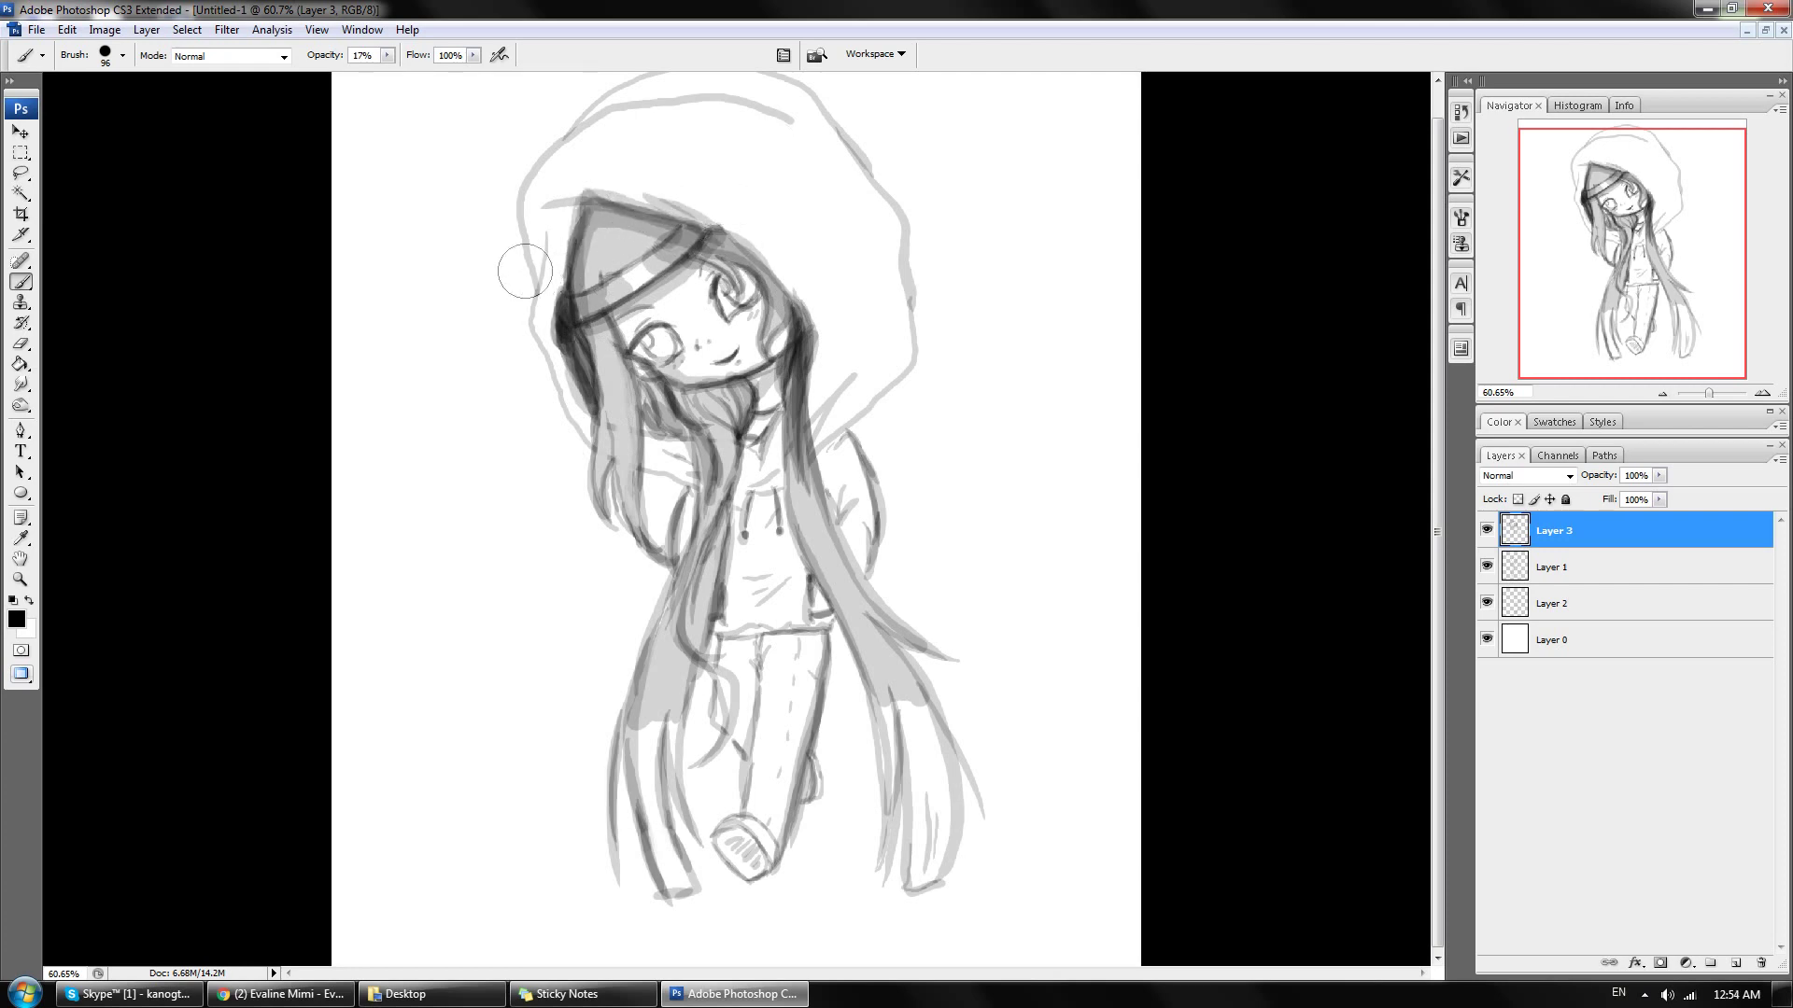
{"action": "mouse_move", "coordinate": [543, 226]}
{"action": "left_mouse_down"}
{"action": "mouse_move", "coordinate": [537, 275]}
{"action": "mouse_move", "coordinate": [530, 201]}
{"action": "left_mouse_up"}
{"action": "mouse_move", "coordinate": [539, 288]}
{"action": "left_mouse_down"}
{"action": "mouse_move", "coordinate": [584, 401]}
{"action": "mouse_move", "coordinate": [673, 467]}
{"action": "mouse_move", "coordinate": [688, 439]}
{"action": "mouse_move", "coordinate": [668, 486]}
{"action": "left_mouse_up"}
{"action": "mouse_move", "coordinate": [653, 411]}
{"action": "left_mouse_down"}
{"action": "mouse_move", "coordinate": [644, 476]}
{"action": "mouse_move", "coordinate": [738, 523]}
{"action": "mouse_move", "coordinate": [743, 621]}
{"action": "mouse_move", "coordinate": [785, 623]}
{"action": "mouse_move", "coordinate": [808, 598]}
{"action": "mouse_move", "coordinate": [762, 499]}
{"action": "mouse_move", "coordinate": [794, 424]}
{"action": "left_mouse_up"}
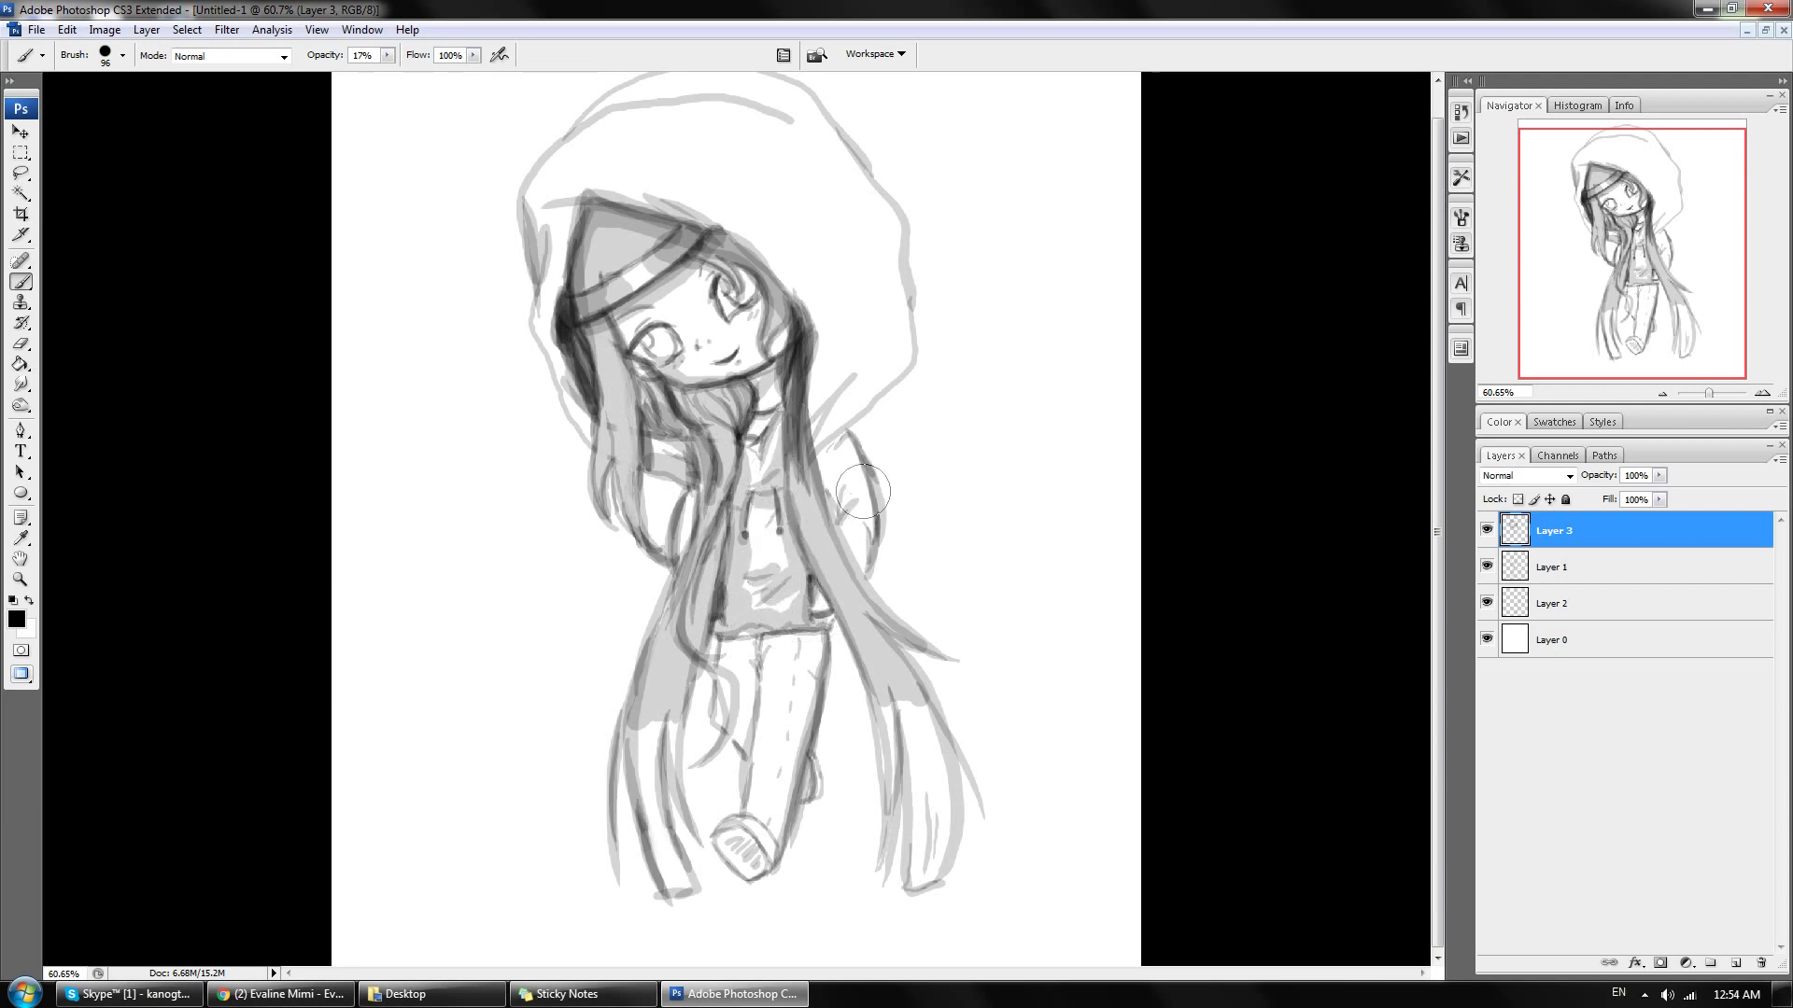
Step: Shade the right sleeve, both pant legs and the coat's right edge
{"action": "mouse_move", "coordinate": [851, 489]}
{"action": "left_mouse_down"}
{"action": "mouse_move", "coordinate": [834, 449]}
{"action": "mouse_move", "coordinate": [864, 584]}
{"action": "mouse_move", "coordinate": [822, 658]}
{"action": "mouse_move", "coordinate": [780, 821]}
{"action": "mouse_move", "coordinate": [747, 859]}
{"action": "mouse_move", "coordinate": [812, 644]}
{"action": "mouse_move", "coordinate": [714, 644]}
{"action": "mouse_move", "coordinate": [748, 701]}
{"action": "mouse_move", "coordinate": [751, 673]}
{"action": "mouse_move", "coordinate": [733, 737]}
{"action": "mouse_move", "coordinate": [783, 710]}
{"action": "left_mouse_up"}
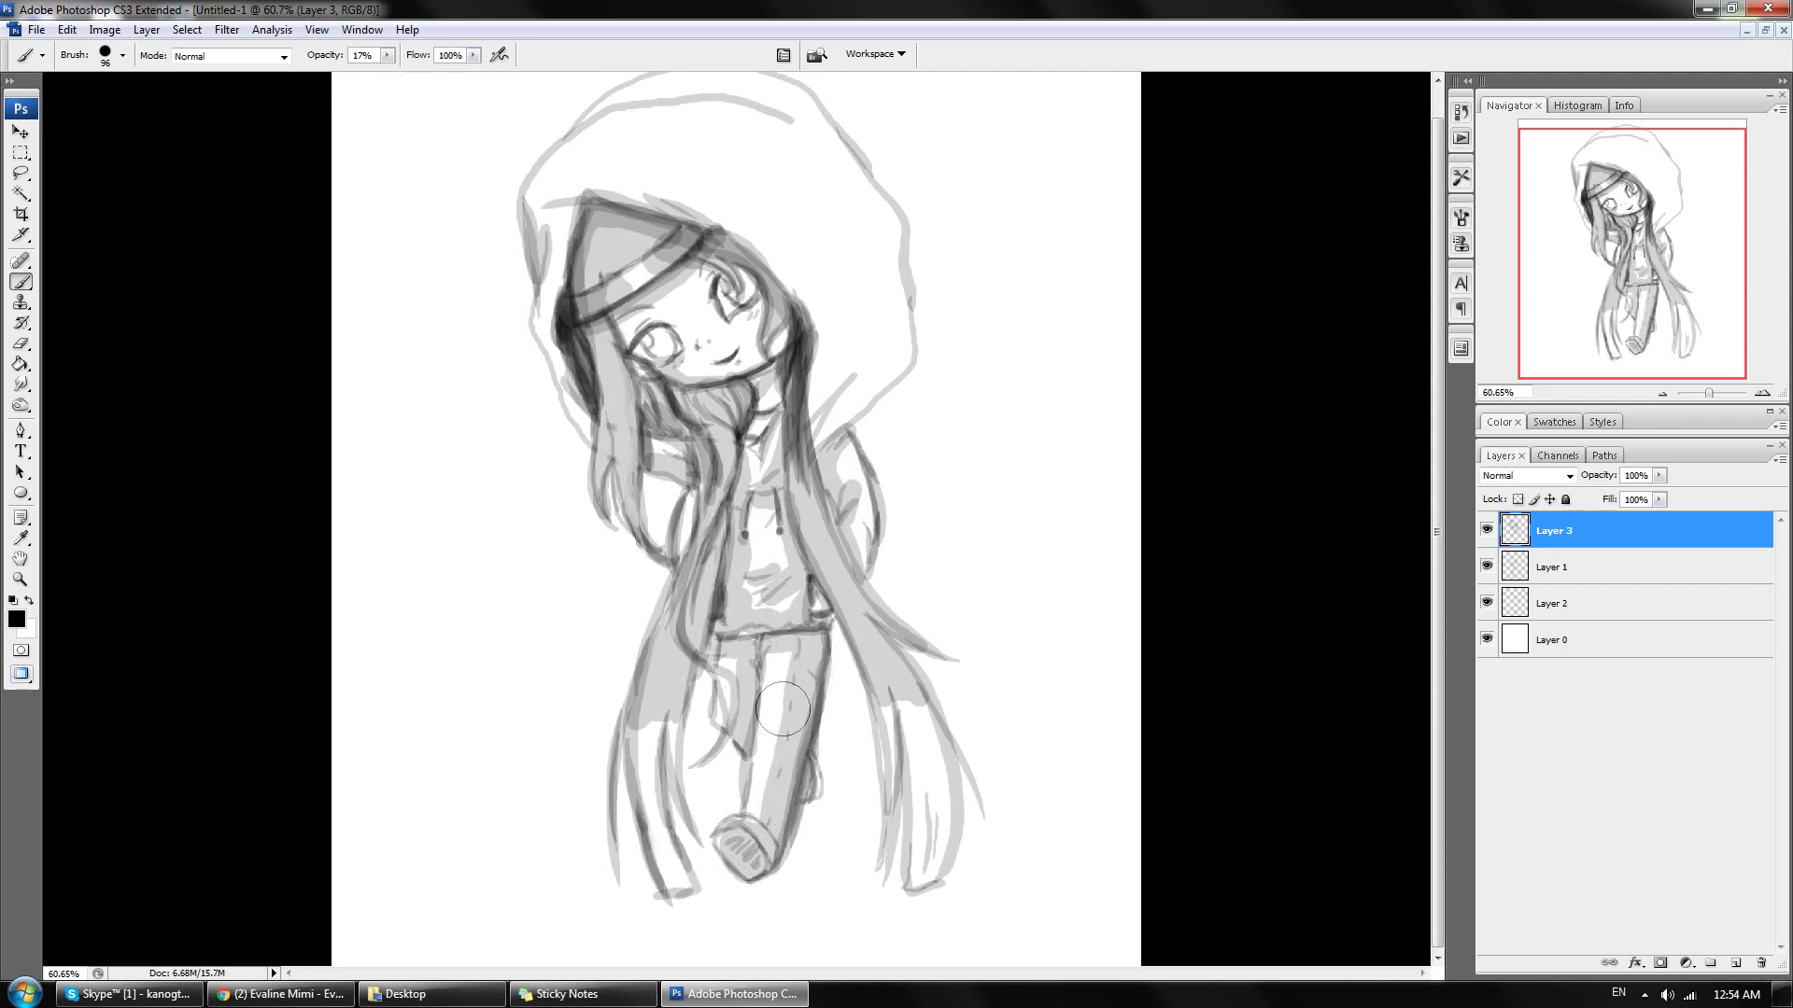
{"action": "mouse_move", "coordinate": [813, 769]}
{"action": "left_mouse_down"}
{"action": "mouse_move", "coordinate": [742, 863]}
{"action": "mouse_move", "coordinate": [775, 830]}
{"action": "mouse_move", "coordinate": [821, 621]}
{"action": "mouse_move", "coordinate": [817, 714]}
{"action": "mouse_move", "coordinate": [747, 645]}
{"action": "mouse_move", "coordinate": [747, 775]}
{"action": "left_mouse_up"}
{"action": "mouse_move", "coordinate": [758, 616]}
{"action": "left_mouse_down"}
{"action": "mouse_move", "coordinate": [761, 637]}
{"action": "mouse_move", "coordinate": [840, 621]}
{"action": "mouse_move", "coordinate": [823, 605]}
{"action": "left_mouse_up"}
{"action": "mouse_move", "coordinate": [822, 504]}
{"action": "left_mouse_down"}
{"action": "mouse_move", "coordinate": [911, 717]}
{"action": "mouse_move", "coordinate": [901, 840]}
{"action": "mouse_move", "coordinate": [934, 733]}
{"action": "mouse_move", "coordinate": [924, 691]}
{"action": "left_mouse_up"}
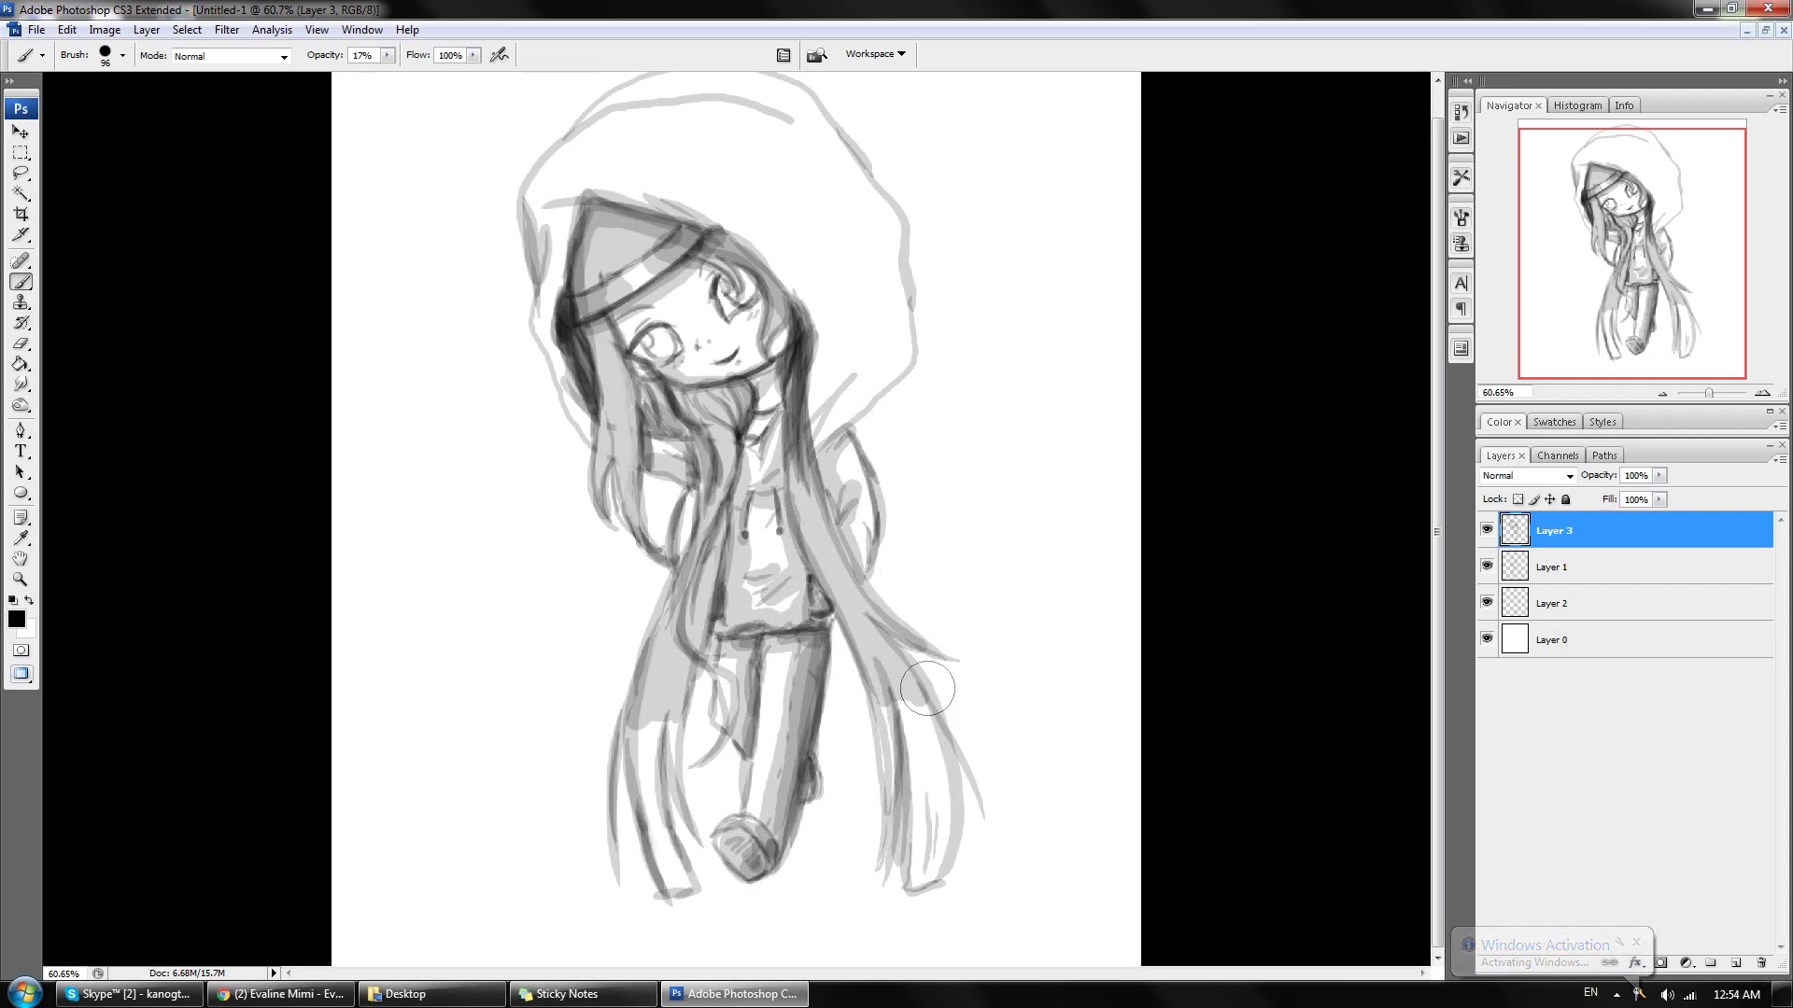
{"action": "left_click_drag", "start_coordinate": [685, 733], "coordinate": [668, 717]}
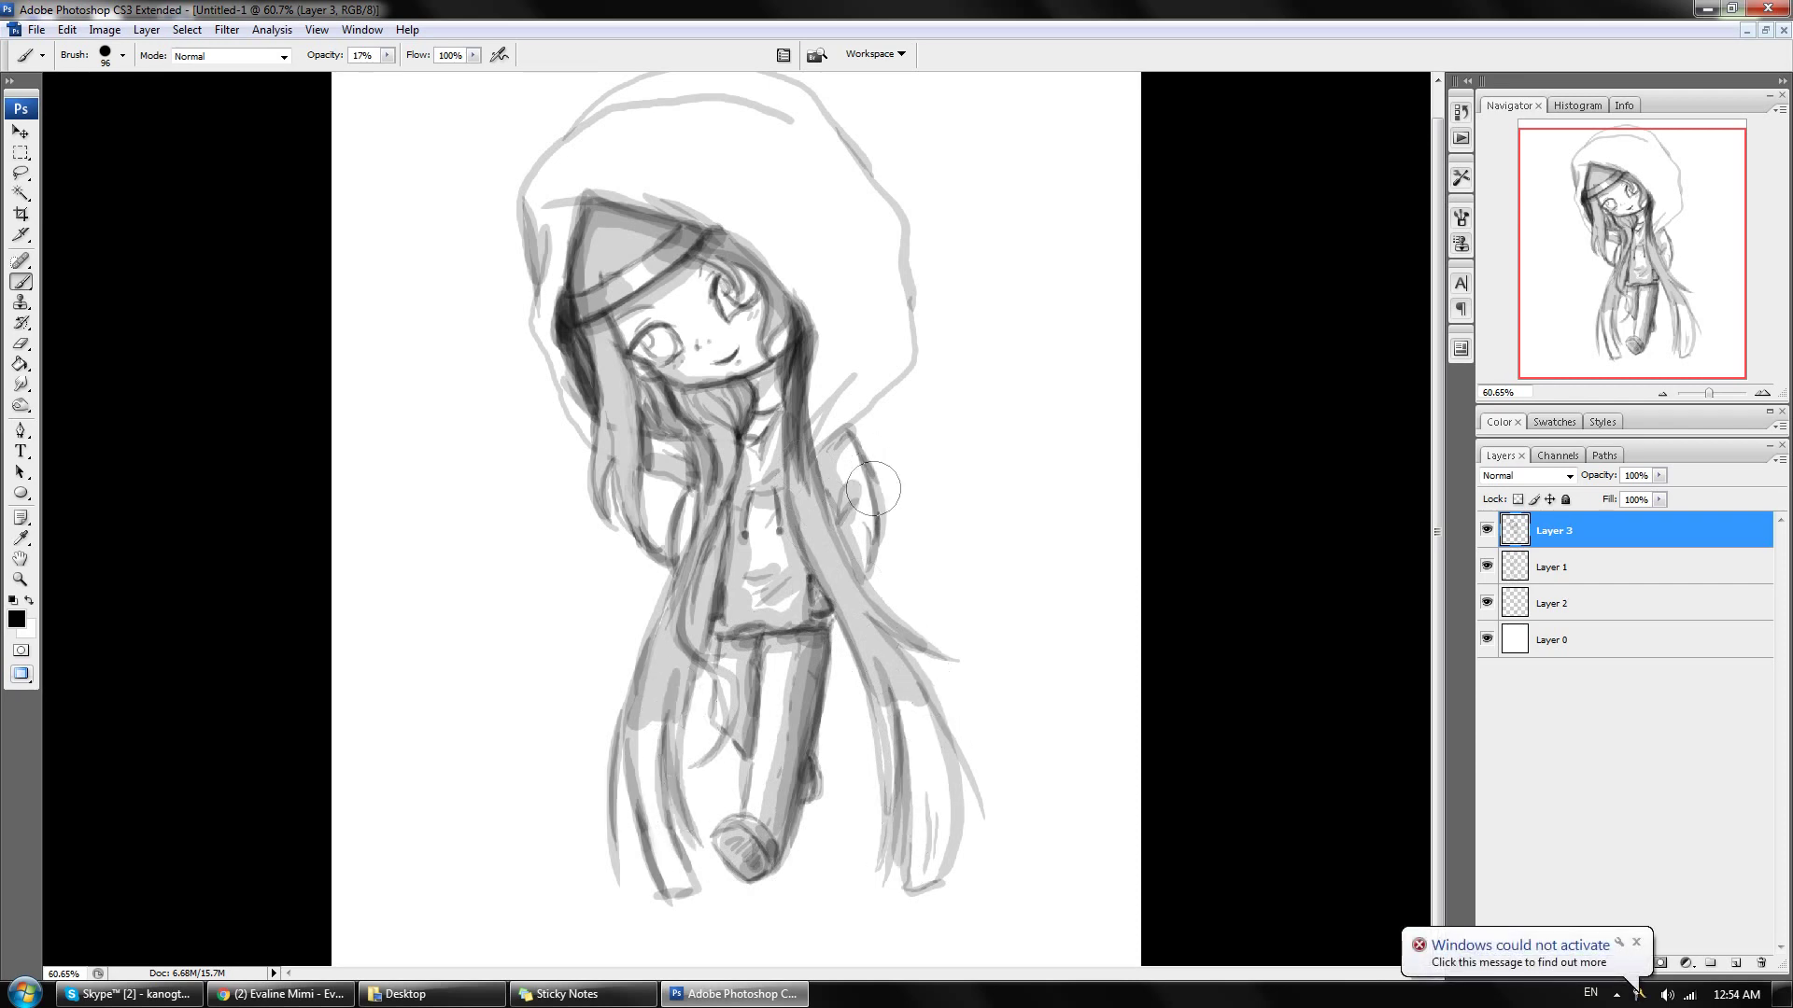
{"action": "mouse_move", "coordinate": [846, 508]}
{"action": "left_mouse_down"}
{"action": "mouse_move", "coordinate": [840, 480]}
{"action": "mouse_move", "coordinate": [883, 537]}
{"action": "mouse_move", "coordinate": [869, 551]}
{"action": "mouse_move", "coordinate": [864, 509]}
{"action": "mouse_move", "coordinate": [854, 574]}
{"action": "left_mouse_up"}
{"action": "left_click_drag", "start_coordinate": [845, 472], "coordinate": [850, 555]}
Step: Paint broad grey shading on the hood's right side, top edge and tip, darkening cheek-side hair
{"action": "left_click_drag", "start_coordinate": [868, 355], "coordinate": [825, 399]}
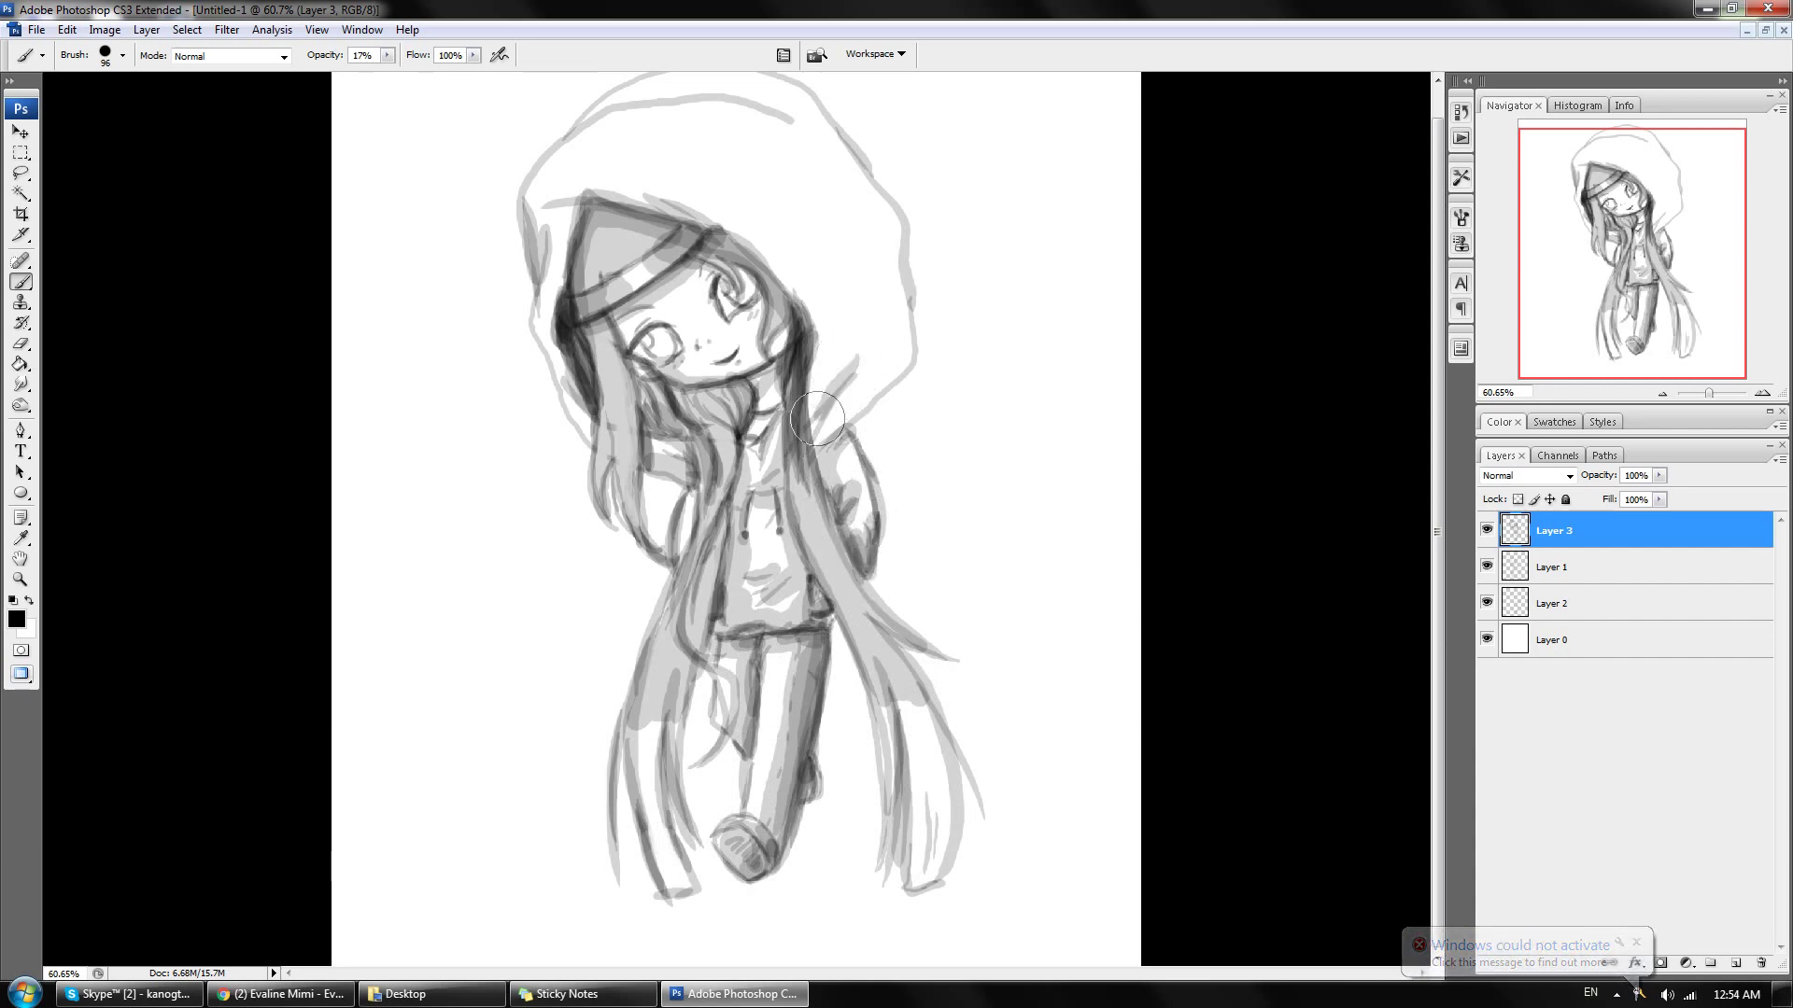
{"action": "mouse_move", "coordinate": [878, 323]}
{"action": "left_mouse_down"}
{"action": "mouse_move", "coordinate": [803, 420]}
{"action": "mouse_move", "coordinate": [920, 340]}
{"action": "left_mouse_up"}
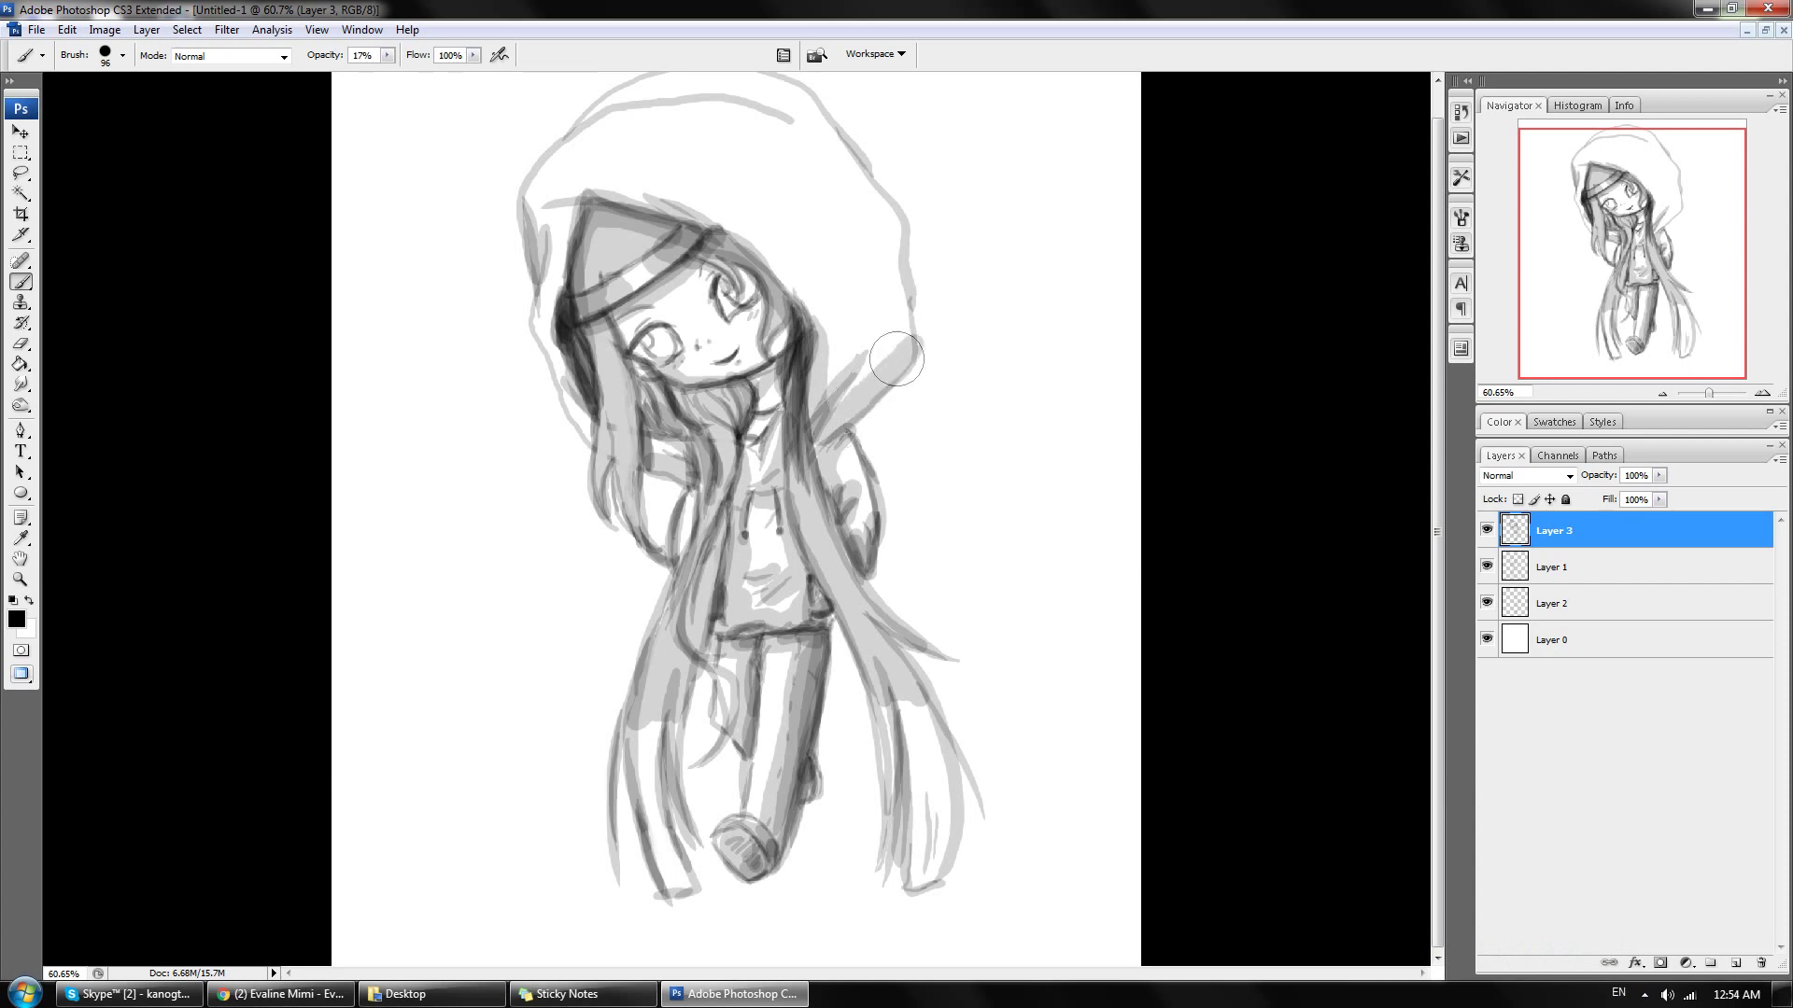
{"action": "mouse_move", "coordinate": [812, 445]}
{"action": "left_mouse_down"}
{"action": "mouse_move", "coordinate": [905, 342]}
{"action": "mouse_move", "coordinate": [908, 228]}
{"action": "mouse_move", "coordinate": [882, 317]}
{"action": "mouse_move", "coordinate": [829, 384]}
{"action": "mouse_move", "coordinate": [775, 262]}
{"action": "mouse_move", "coordinate": [882, 205]}
{"action": "mouse_move", "coordinate": [876, 249]}
{"action": "mouse_move", "coordinate": [789, 318]}
{"action": "mouse_move", "coordinate": [840, 449]}
{"action": "mouse_move", "coordinate": [910, 346]}
{"action": "mouse_move", "coordinate": [920, 281]}
{"action": "left_mouse_up"}
{"action": "mouse_move", "coordinate": [655, 439]}
{"action": "left_mouse_down"}
{"action": "mouse_move", "coordinate": [686, 485]}
{"action": "mouse_move", "coordinate": [569, 401]}
{"action": "mouse_move", "coordinate": [589, 433]}
{"action": "mouse_move", "coordinate": [561, 322]}
{"action": "mouse_move", "coordinate": [552, 364]}
{"action": "mouse_move", "coordinate": [594, 416]}
{"action": "left_mouse_up"}
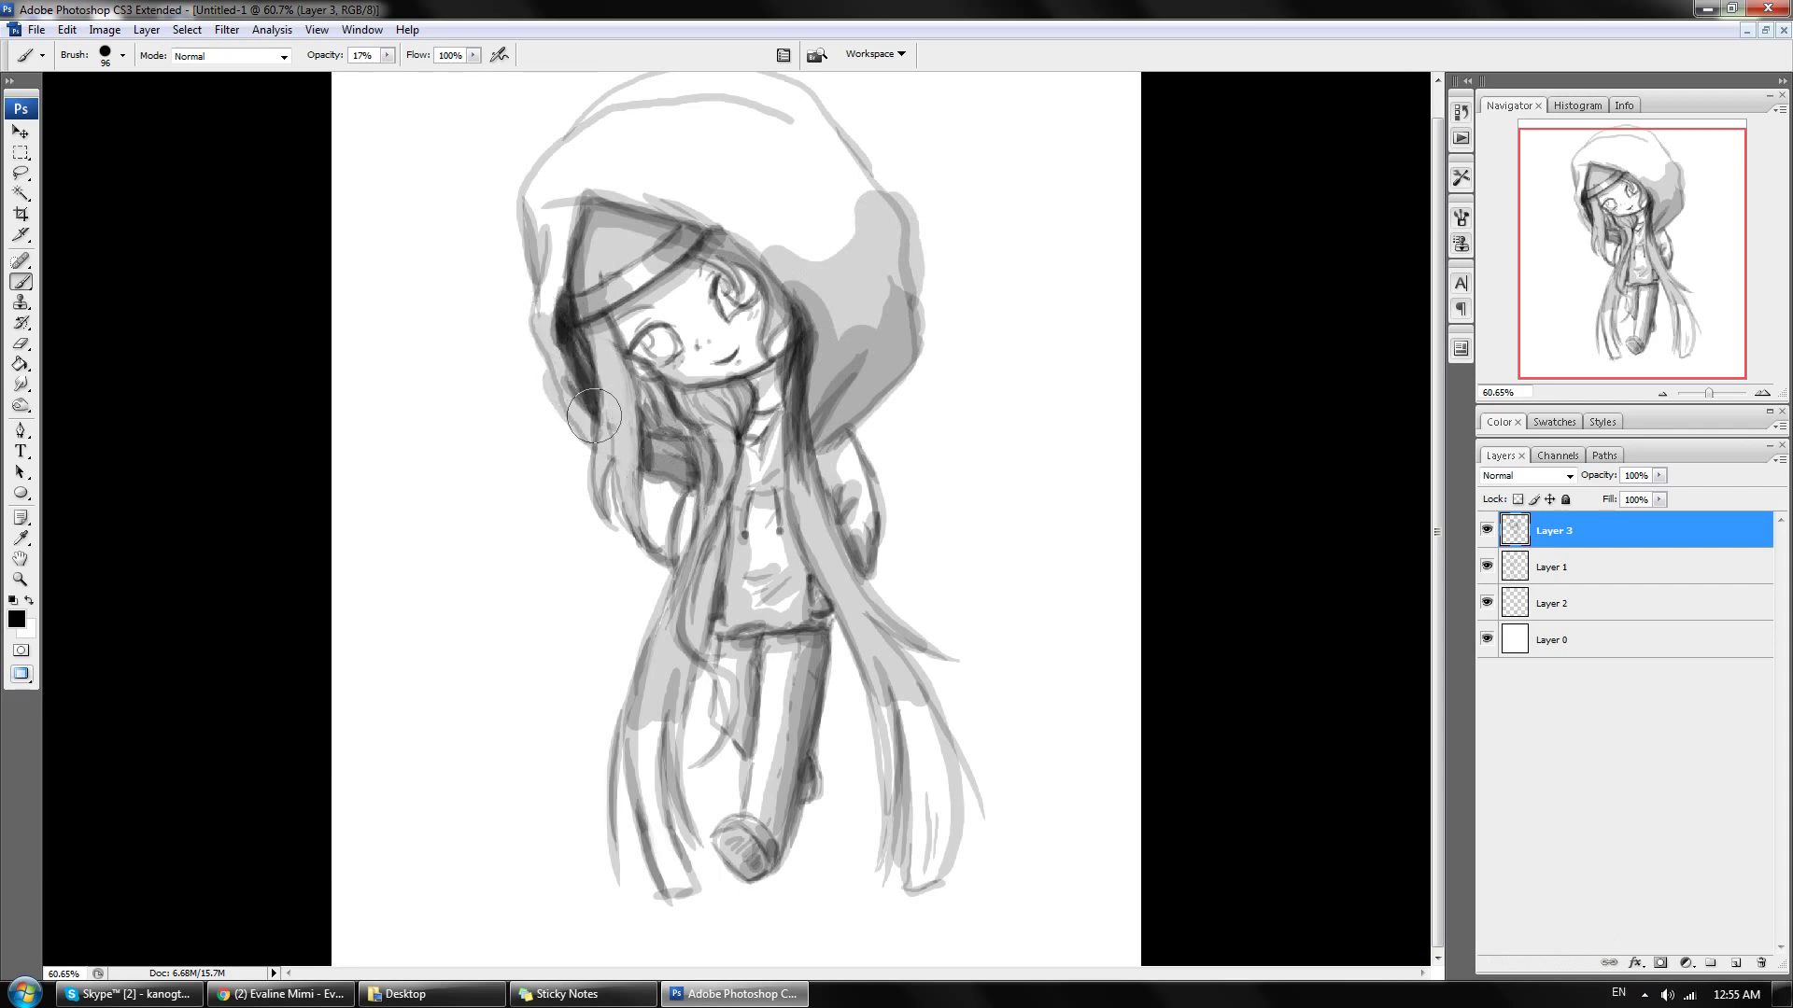
{"action": "mouse_move", "coordinate": [590, 201]}
{"action": "left_mouse_down"}
{"action": "mouse_move", "coordinate": [546, 207]}
{"action": "mouse_move", "coordinate": [581, 210]}
{"action": "left_mouse_up"}
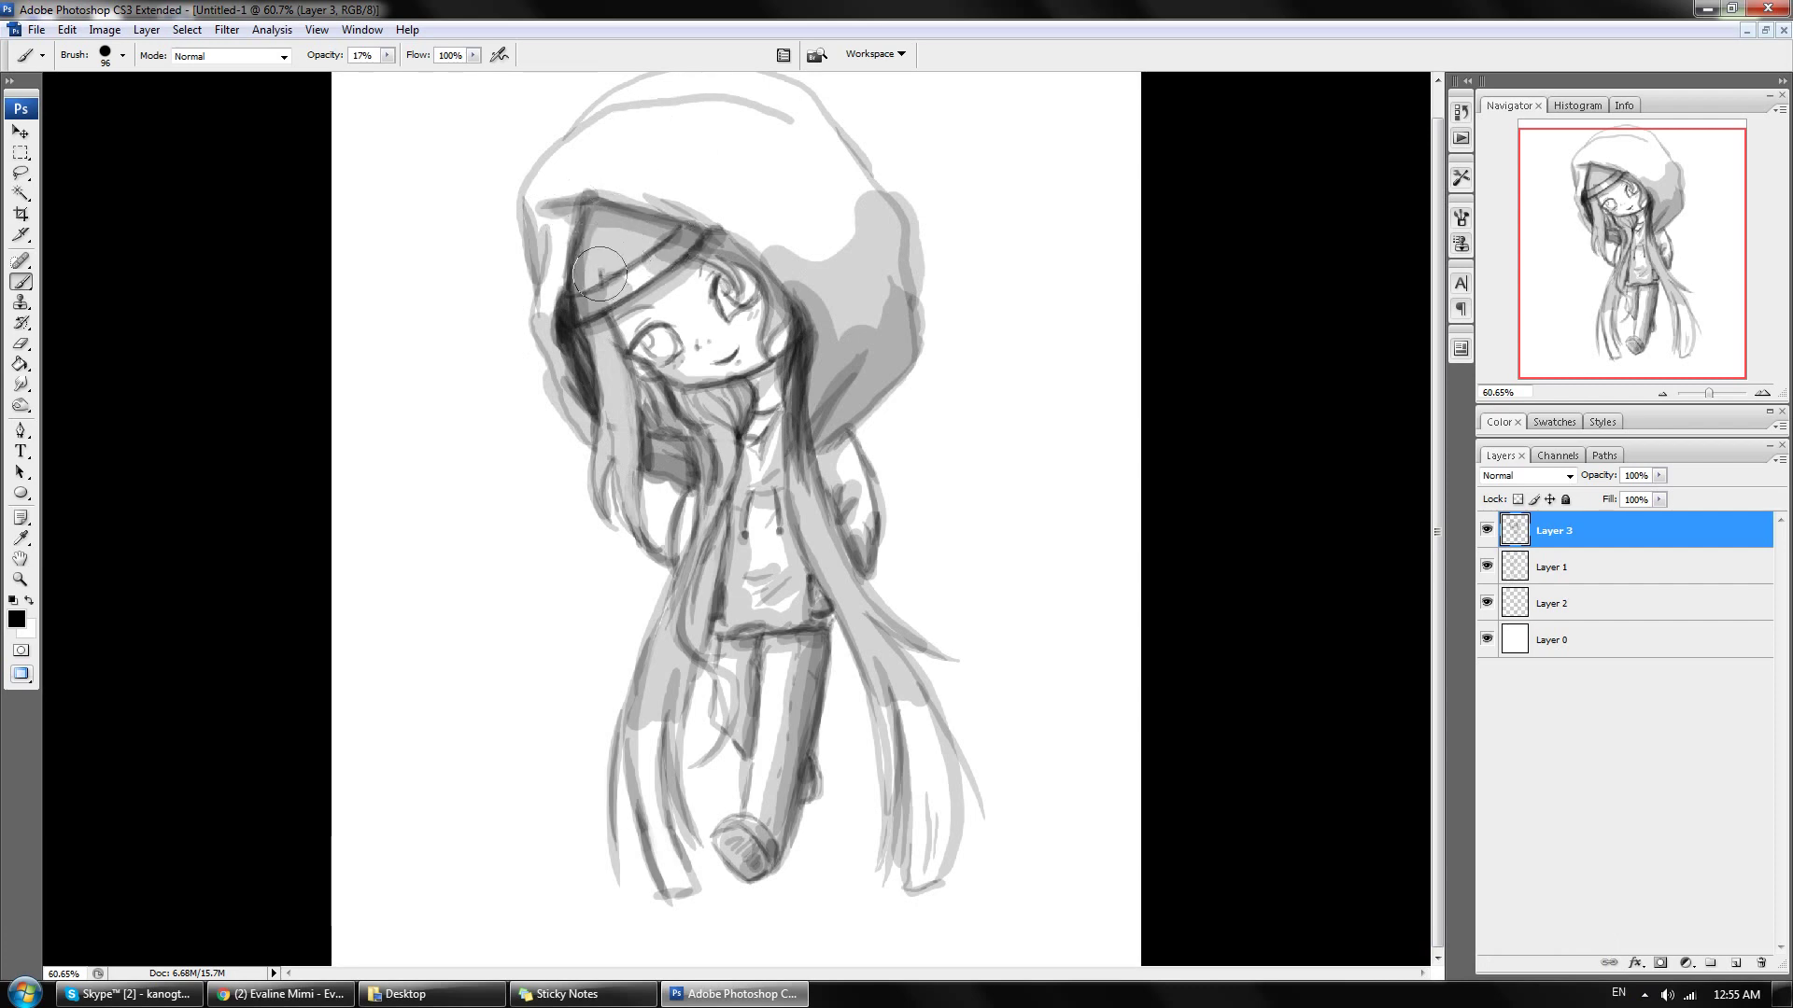
{"action": "left_click_drag", "start_coordinate": [600, 273], "coordinate": [605, 280]}
{"action": "mouse_move", "coordinate": [618, 139]}
{"action": "left_mouse_down"}
{"action": "mouse_move", "coordinate": [593, 110]}
{"action": "mouse_move", "coordinate": [779, 104]}
{"action": "mouse_move", "coordinate": [598, 117]}
{"action": "mouse_move", "coordinate": [696, 101]}
{"action": "mouse_move", "coordinate": [803, 130]}
{"action": "mouse_move", "coordinate": [607, 108]}
{"action": "mouse_move", "coordinate": [583, 160]}
{"action": "left_mouse_up"}
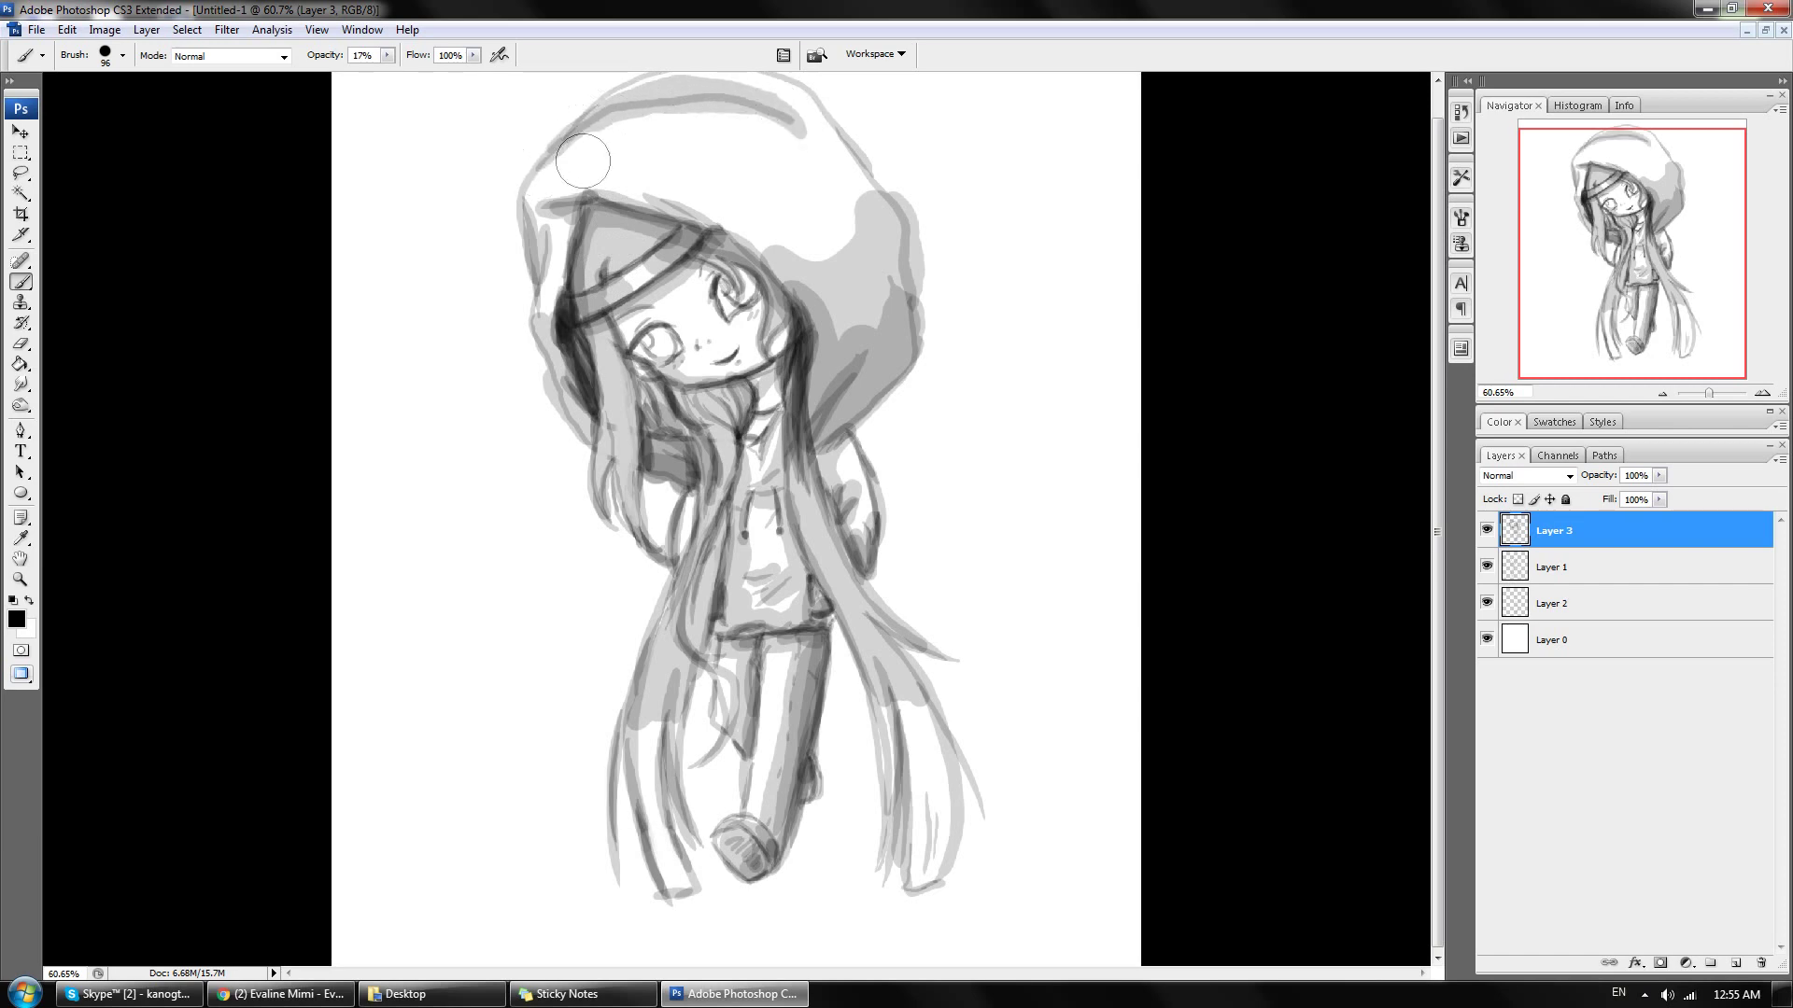
{"action": "left_click_drag", "start_coordinate": [814, 217], "coordinate": [846, 295]}
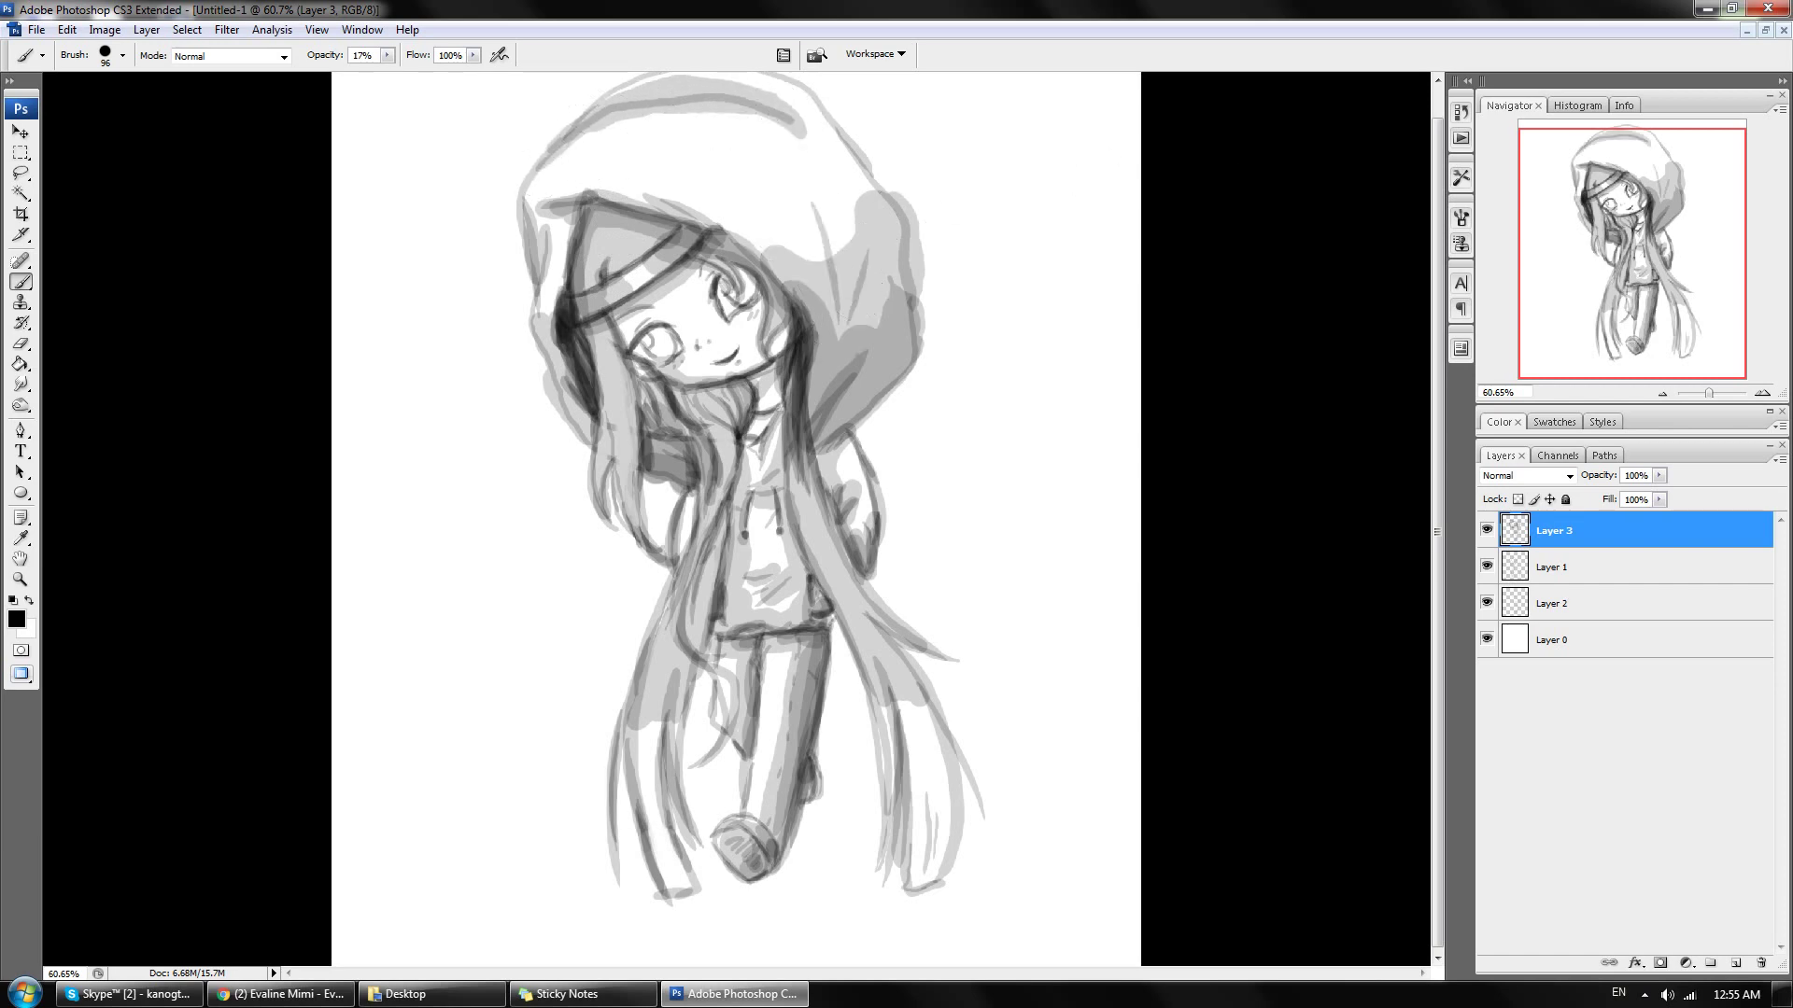
Step: Darken the hood's top-left edge, add a cheek blush and shade the lower-left hair
{"action": "scroll", "coordinate": [735, 518], "scroll_direction": "up", "scroll_amount": 2}
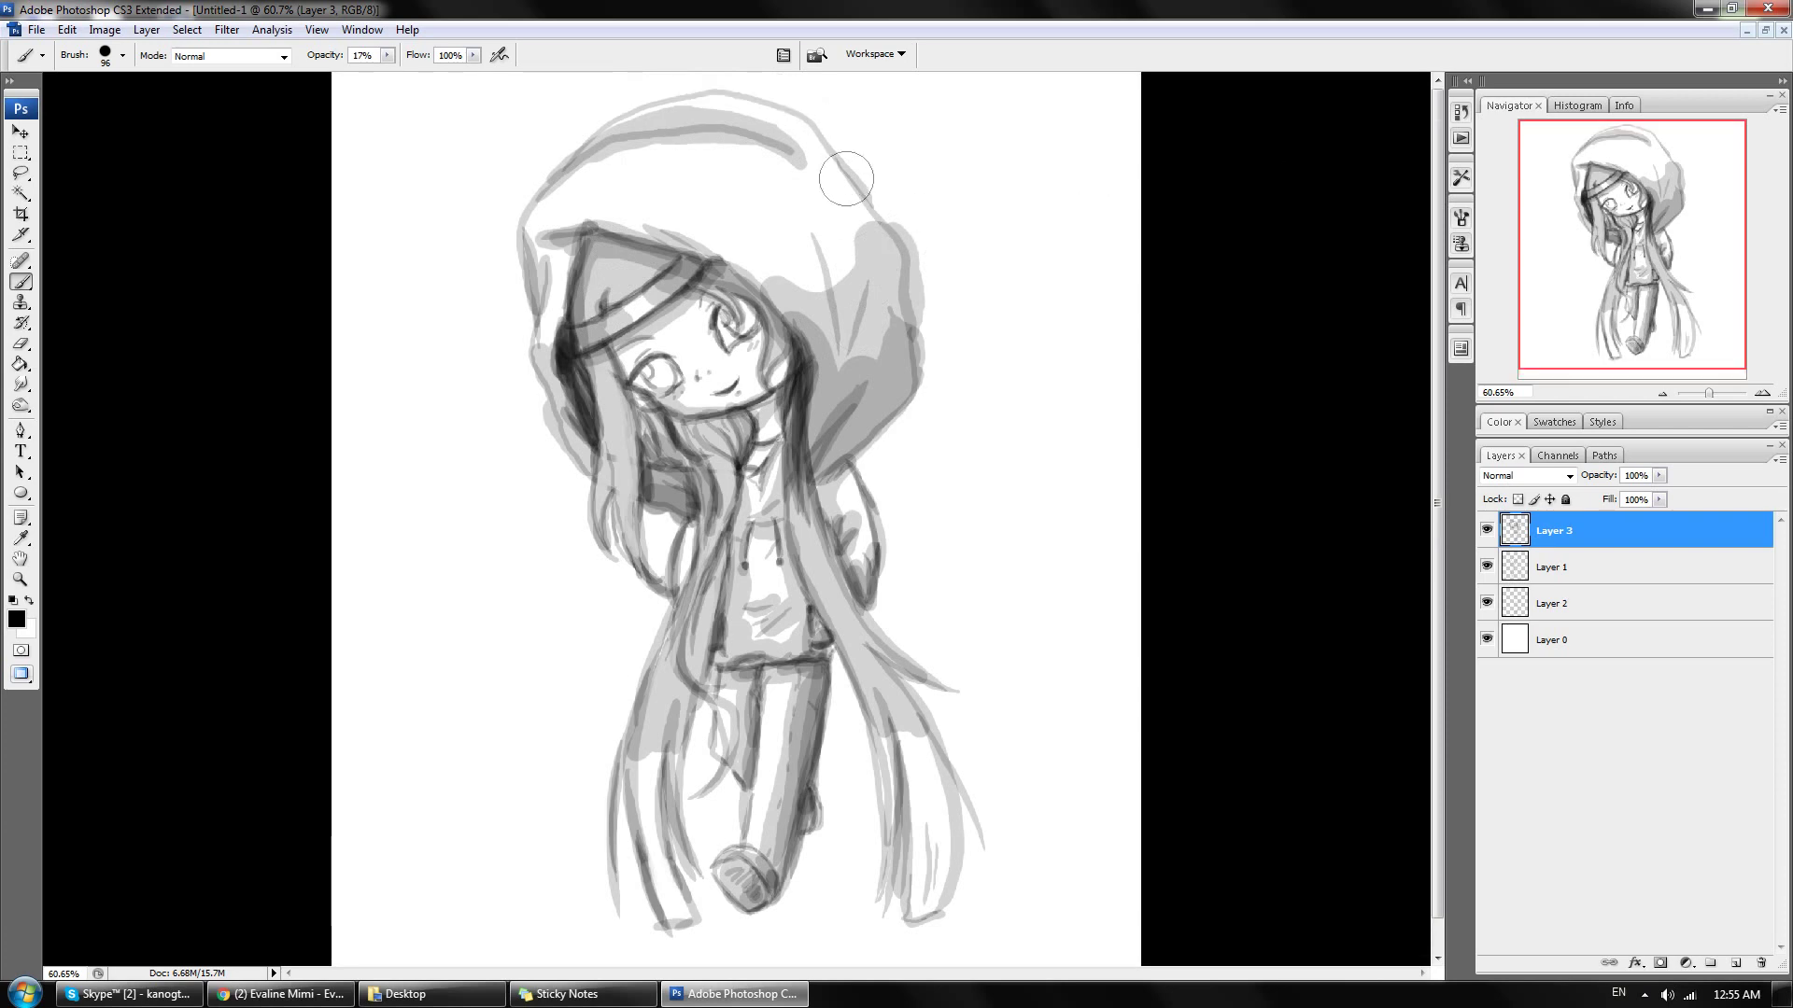
{"action": "left_click_drag", "start_coordinate": [655, 124], "coordinate": [571, 167]}
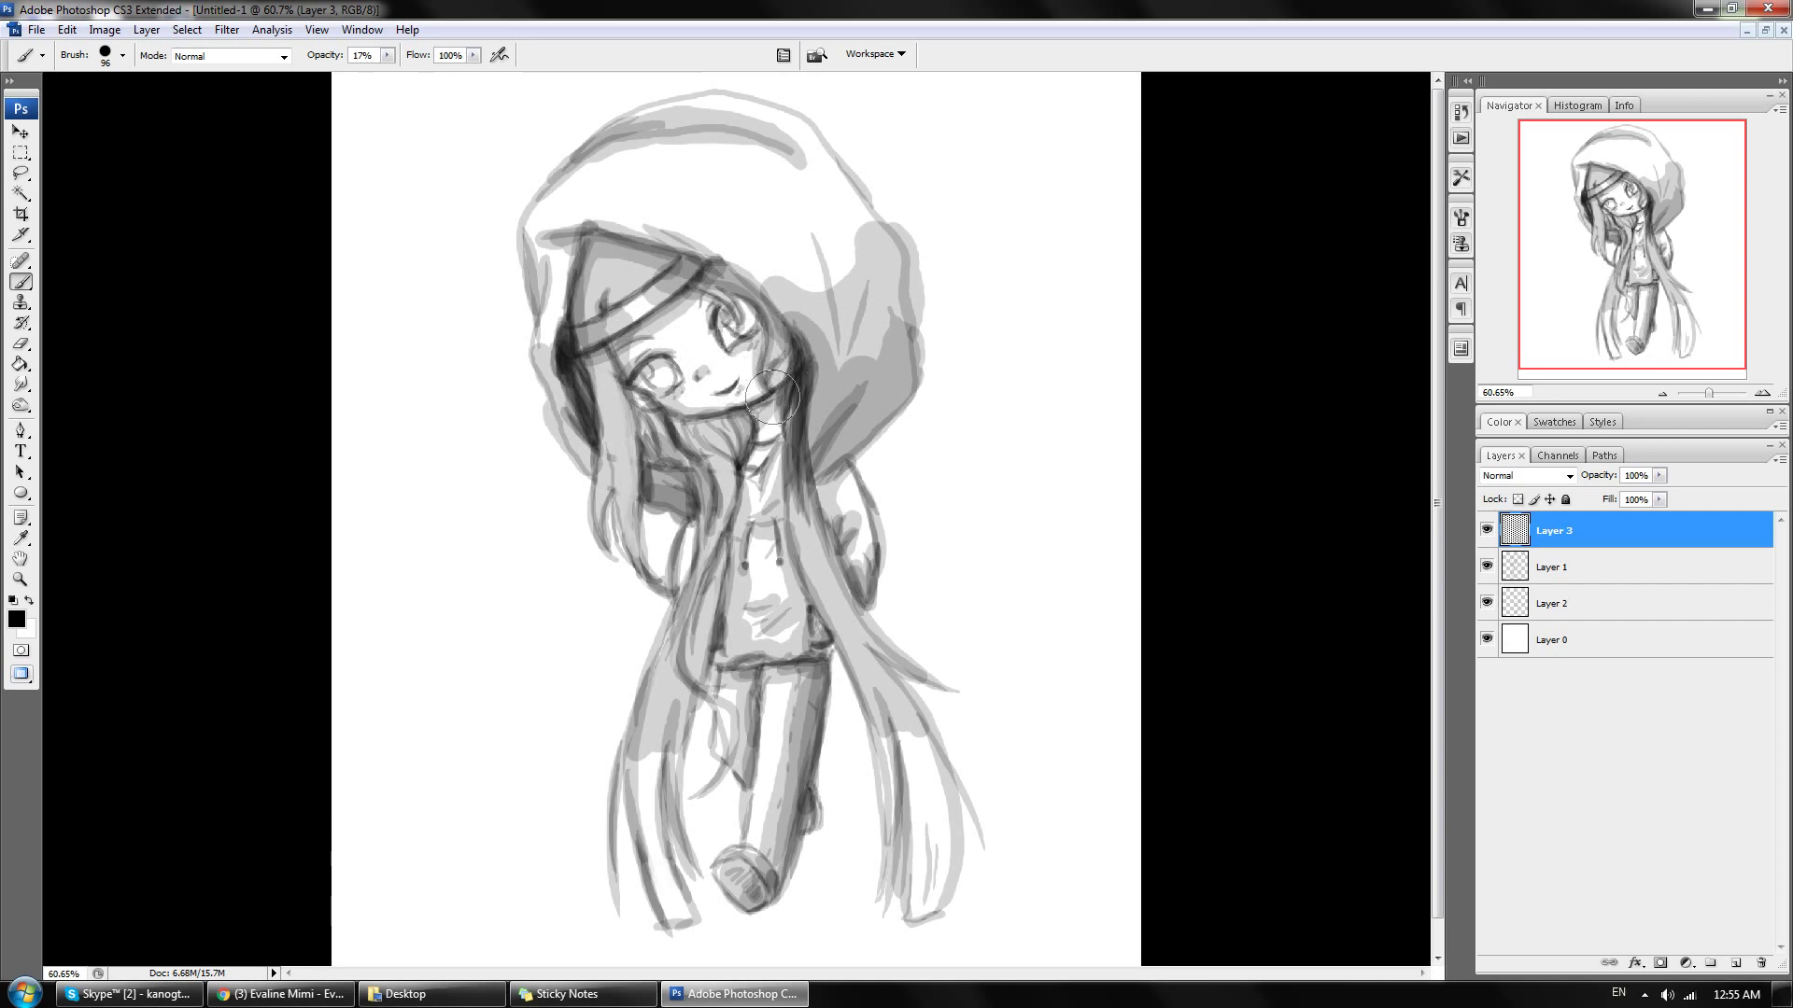
{"action": "left_click_drag", "start_coordinate": [774, 388], "coordinate": [777, 385]}
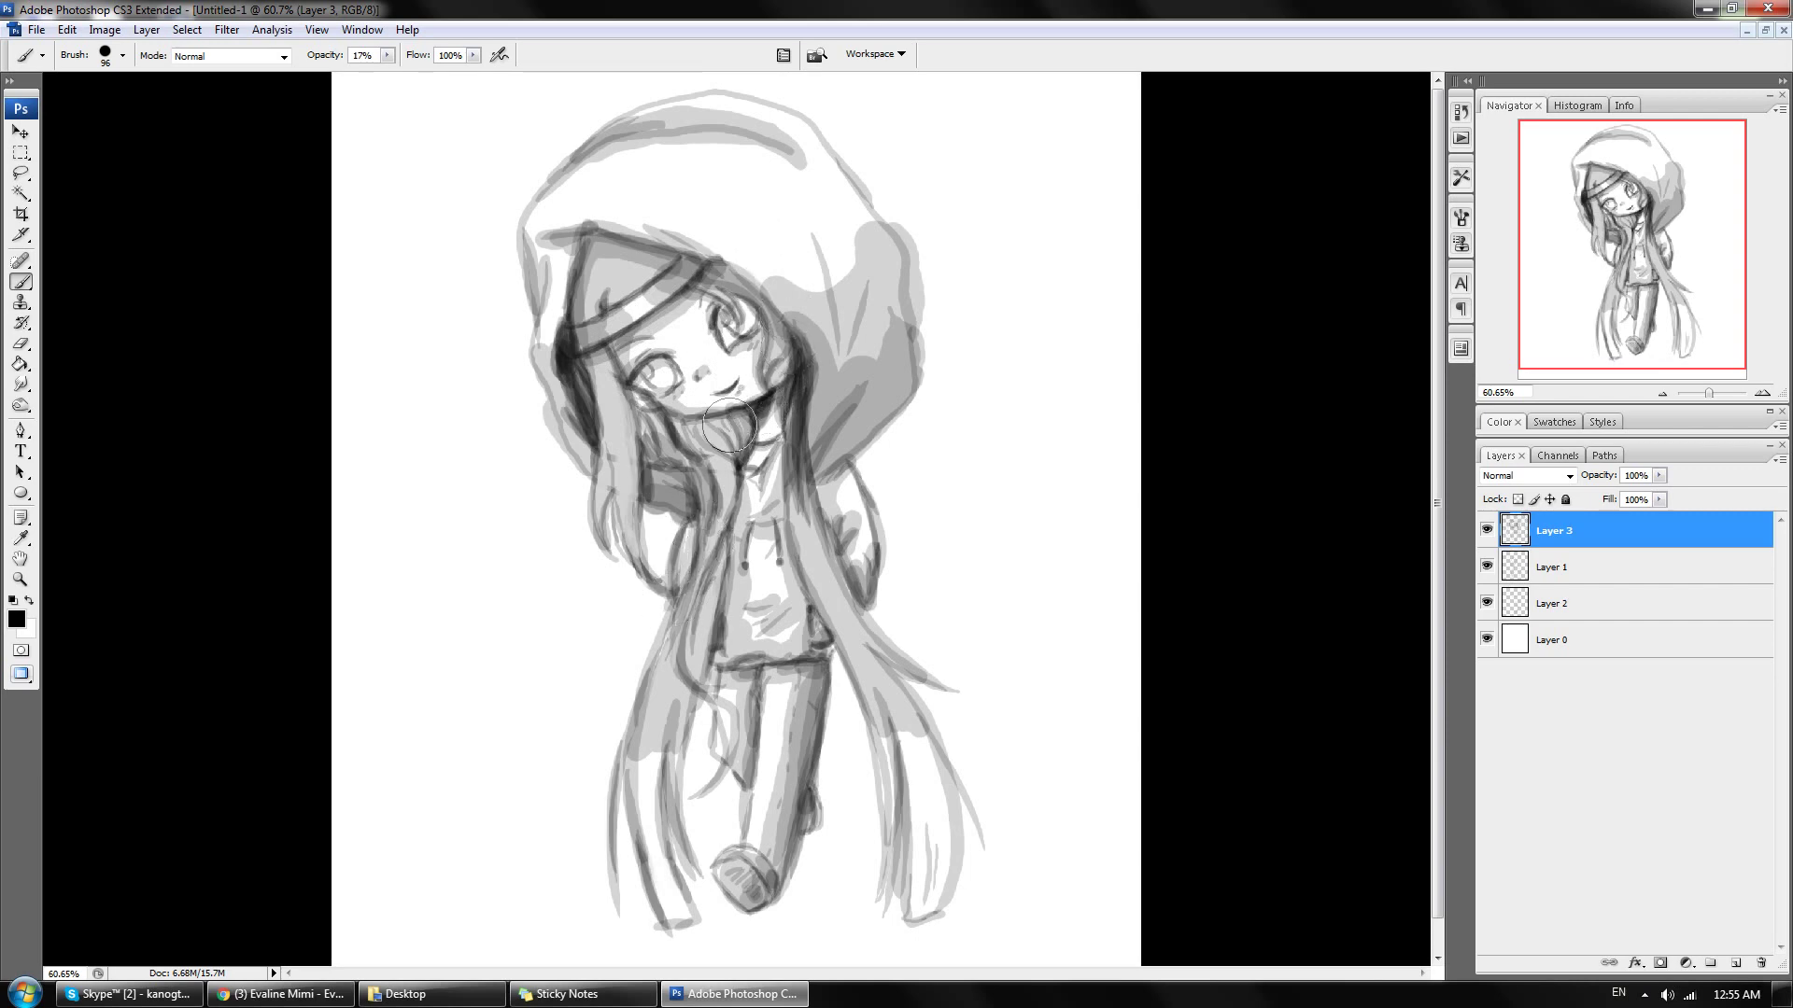
{"action": "left_click_drag", "start_coordinate": [670, 718], "coordinate": [636, 772]}
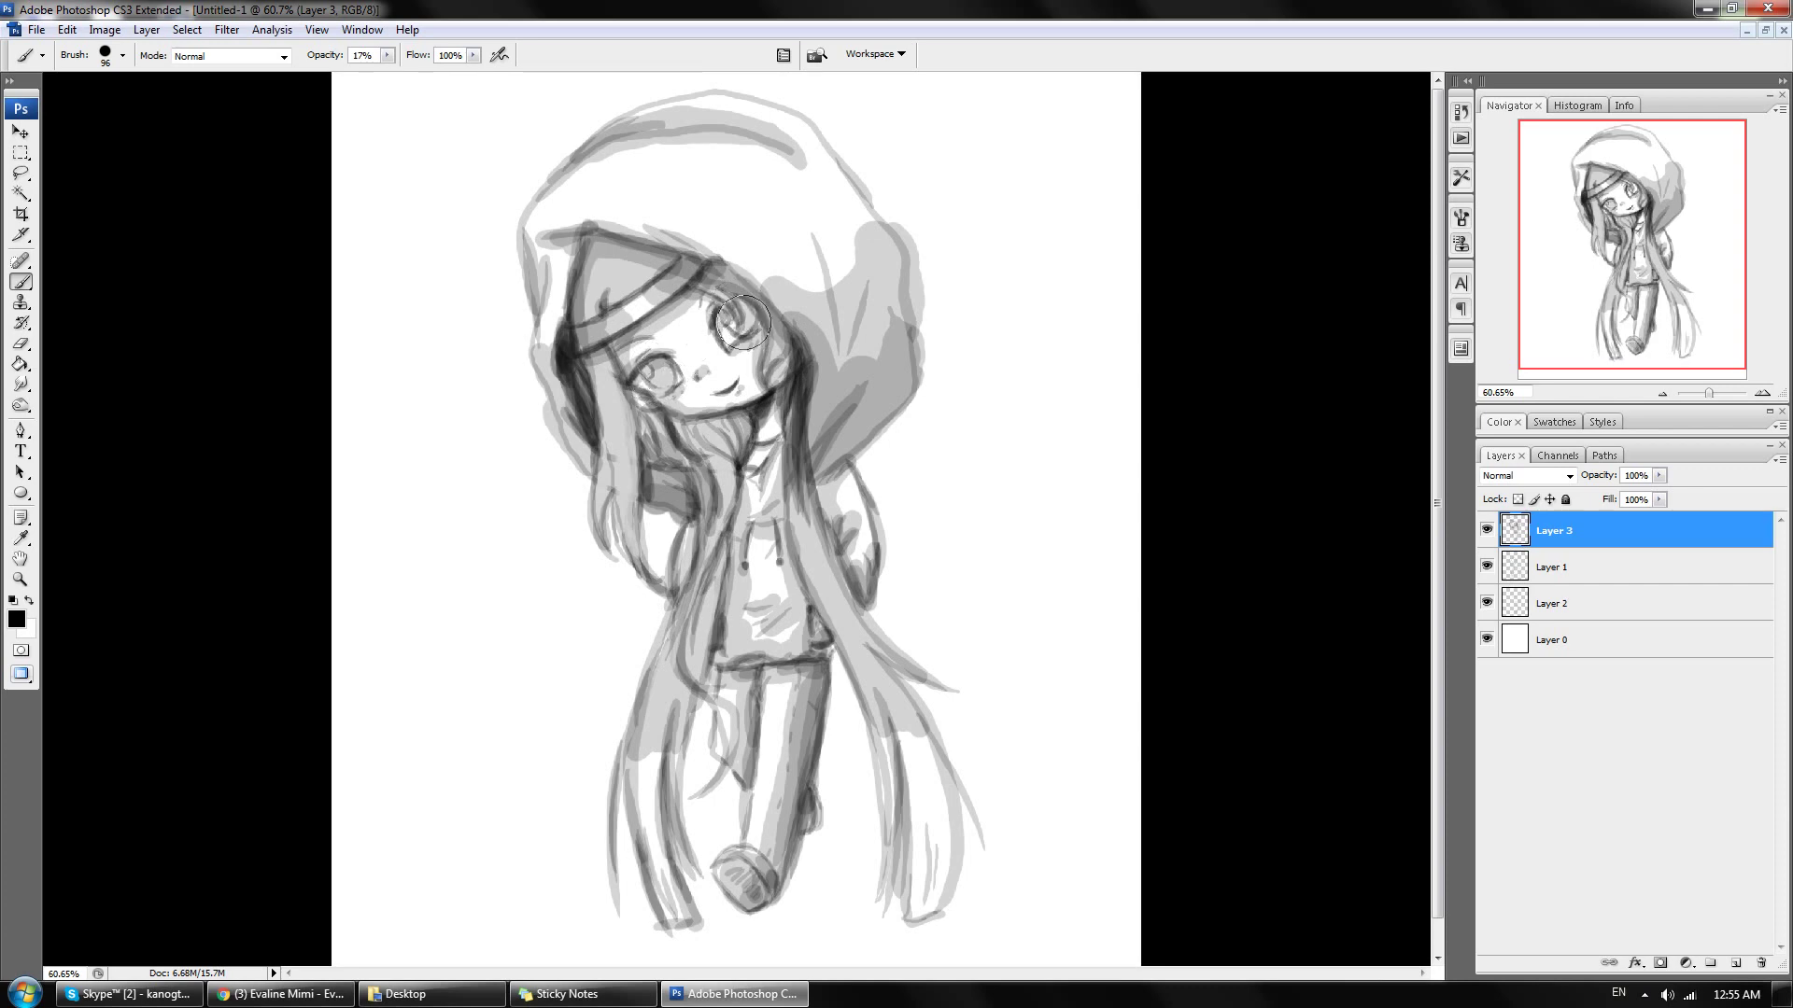
{"action": "left_click", "coordinate": [280, 994]}
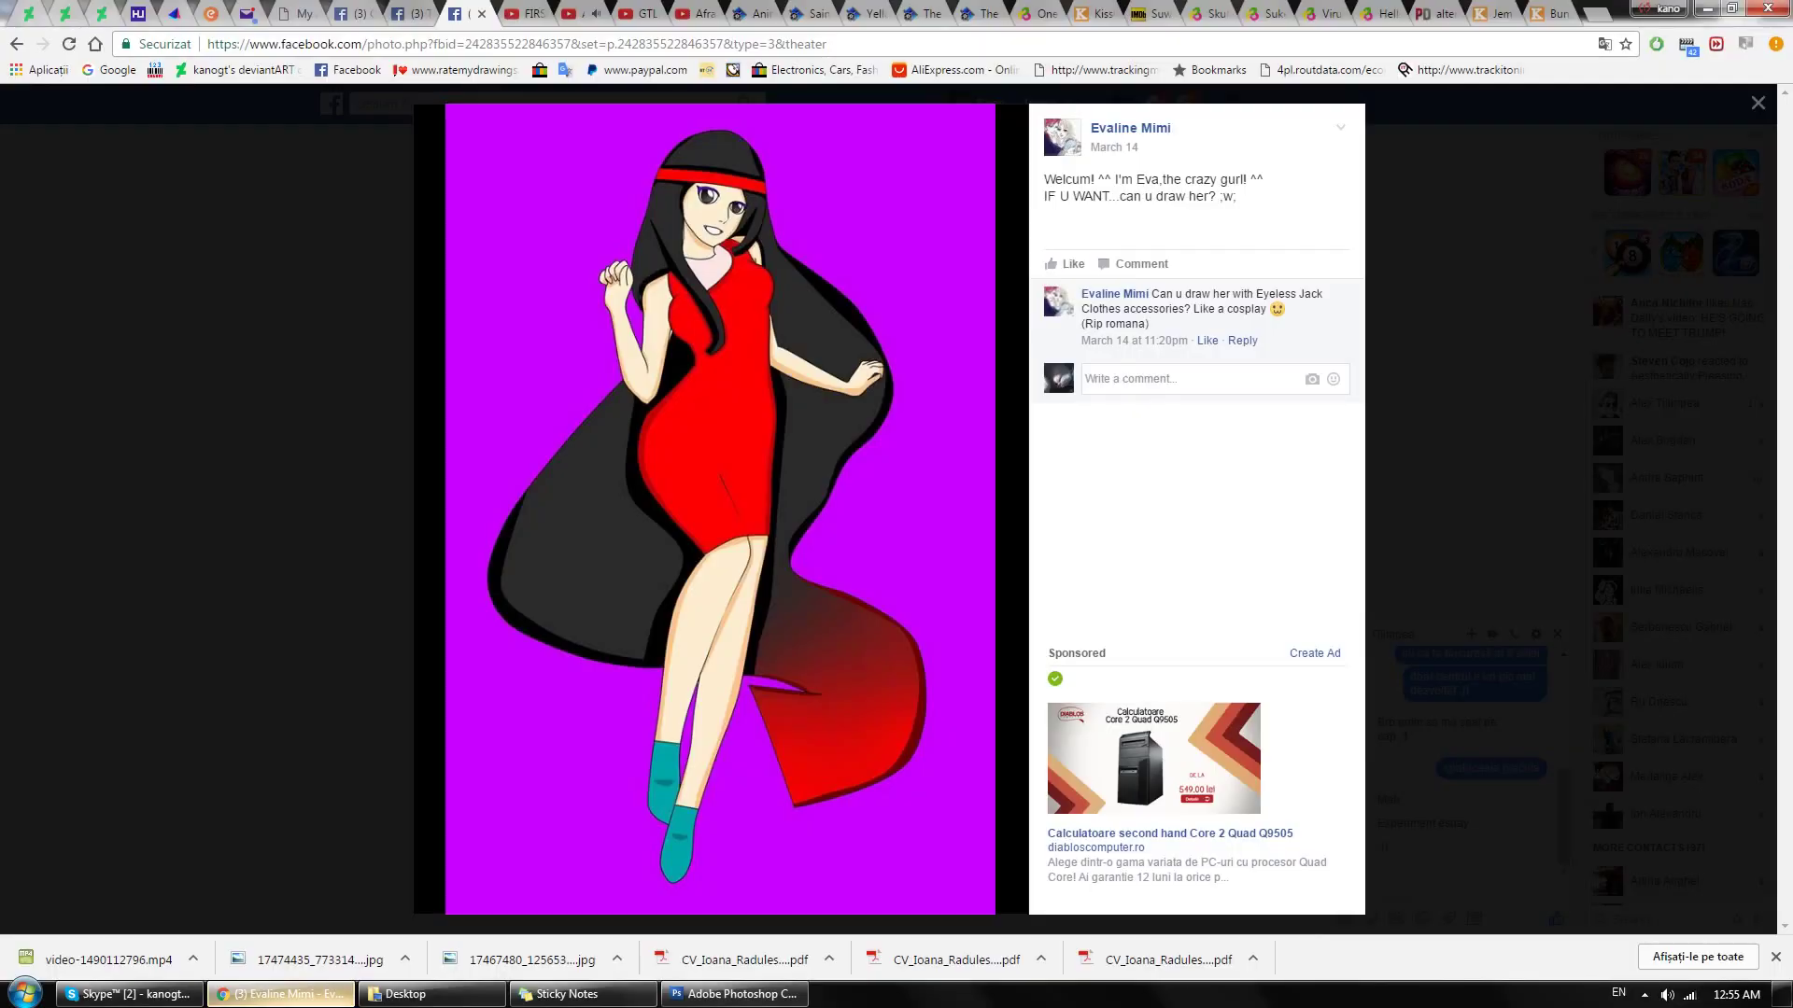
{"action": "key", "text": "alt+Tab"}
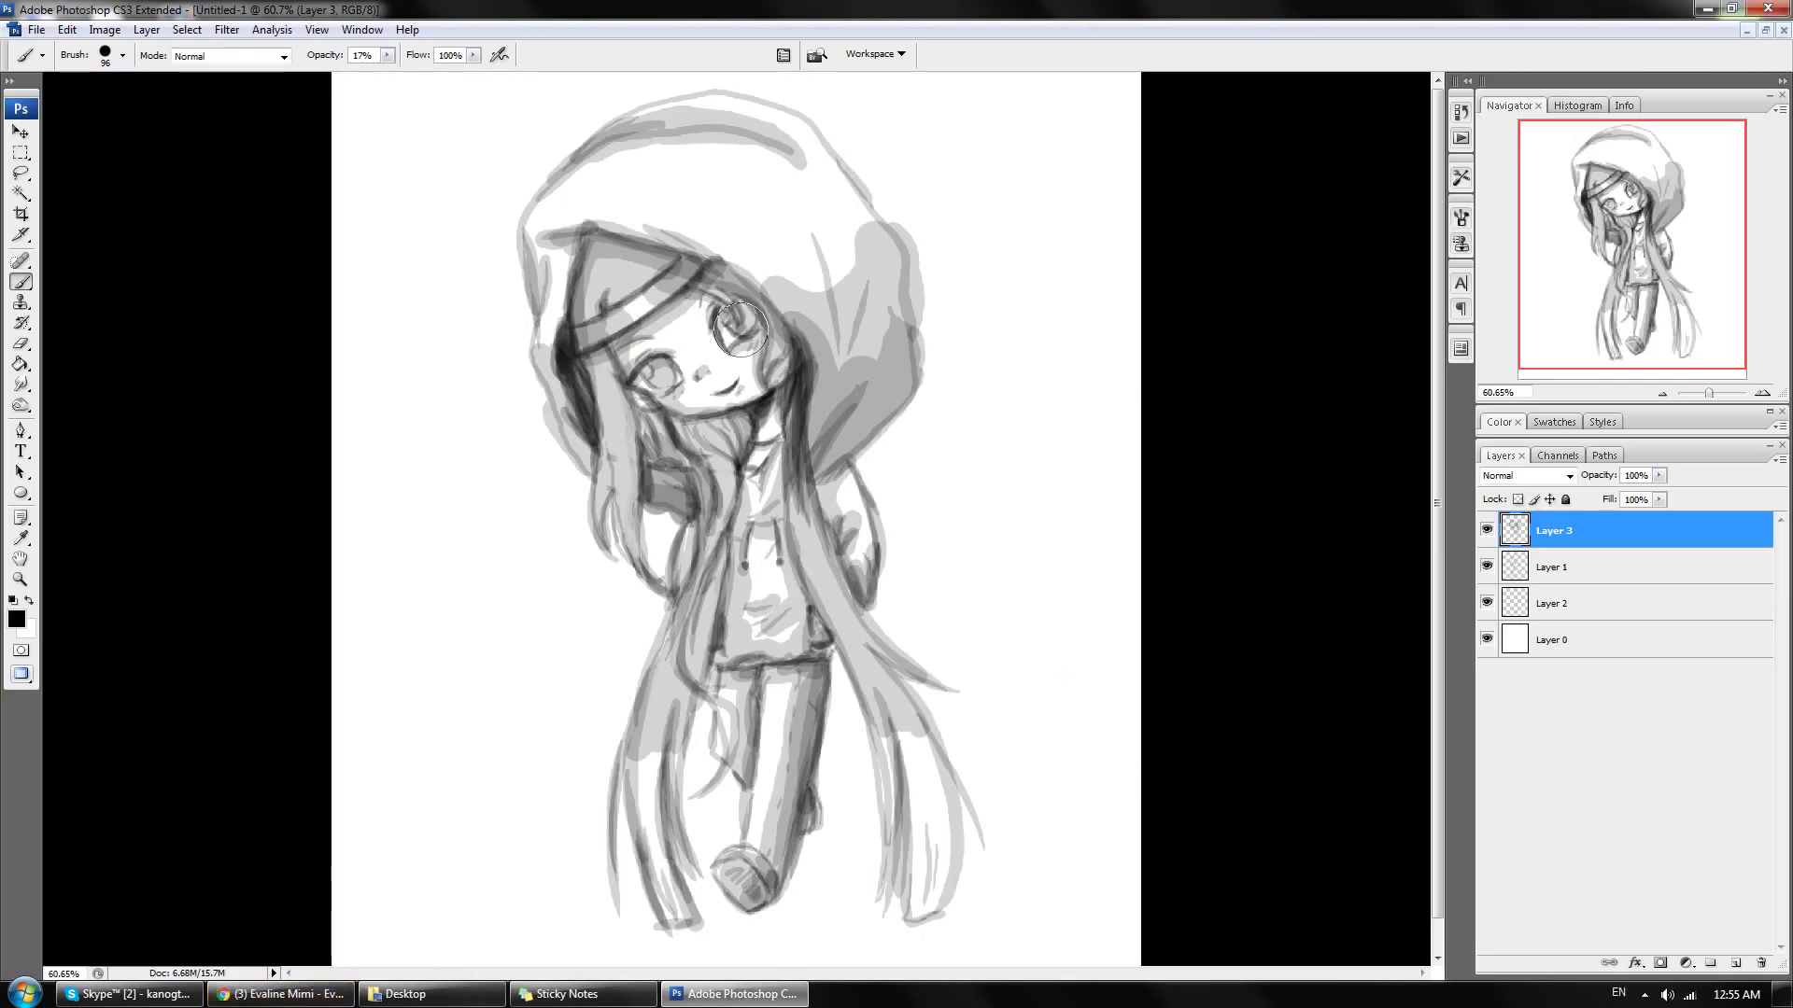
Step: Darken the eyes, hair and hat brim, paint a shadow under the feet, and select Layer 0
{"action": "left_click_drag", "start_coordinate": [745, 309], "coordinate": [747, 326]}
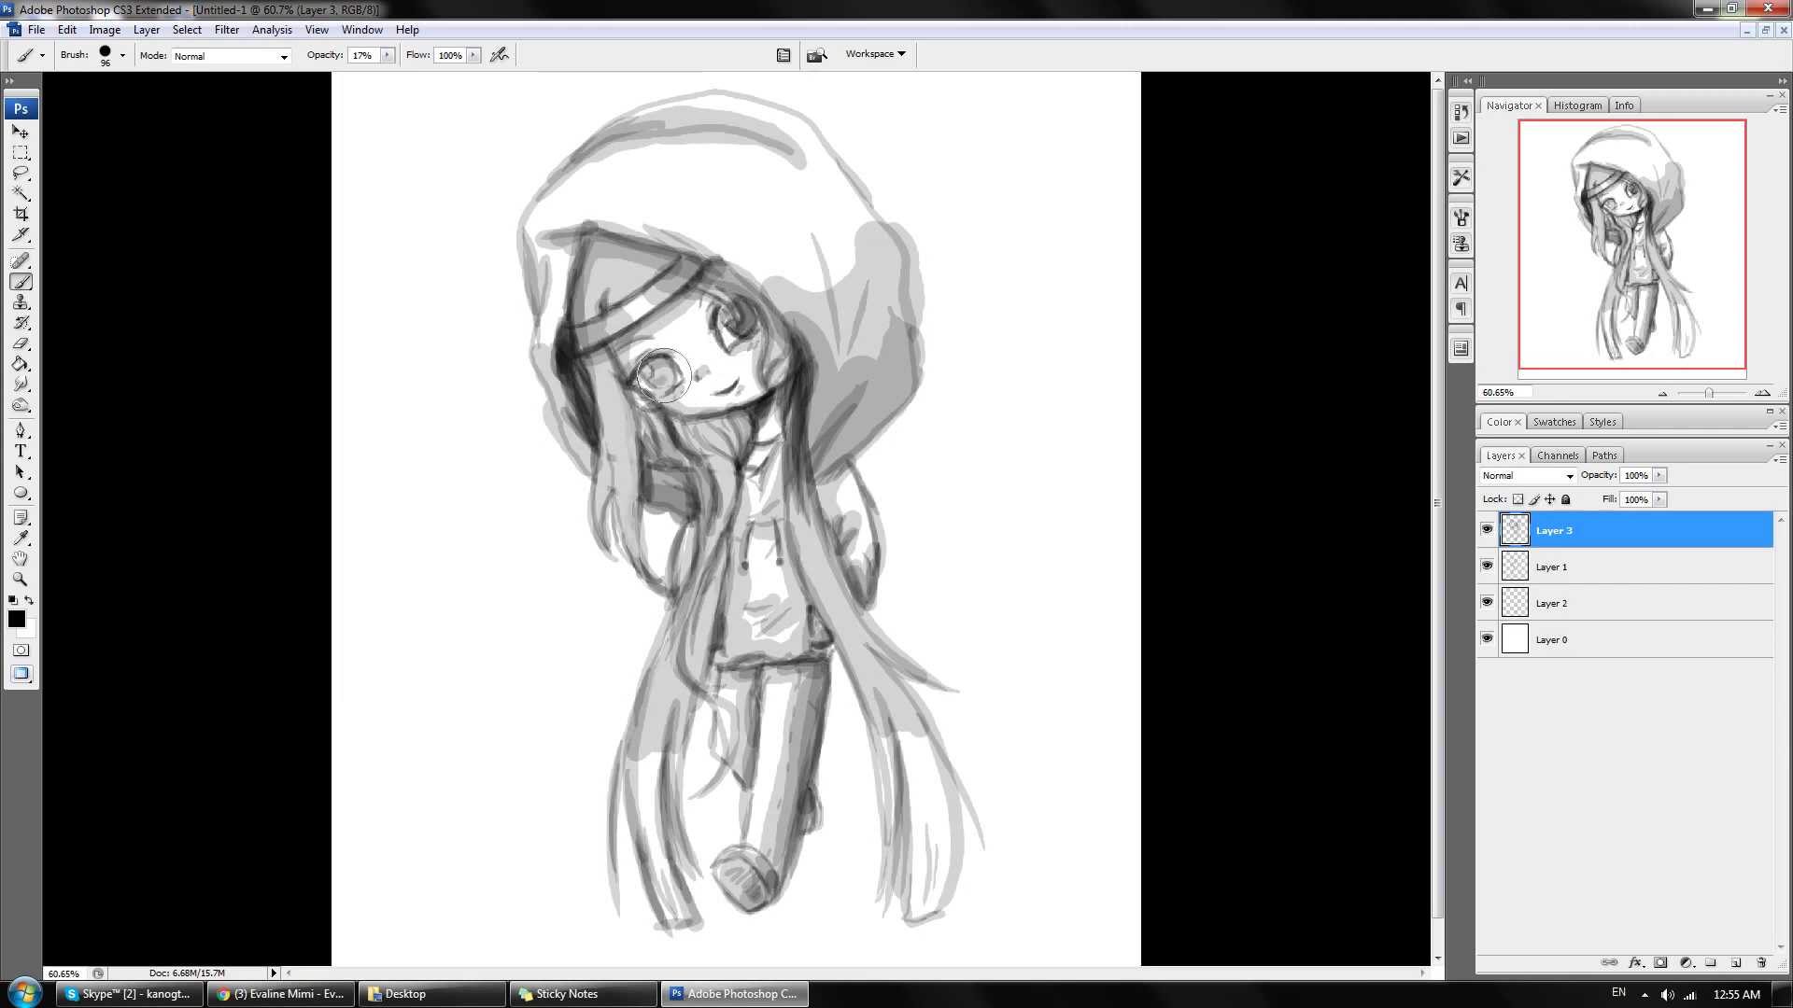
{"action": "left_click_drag", "start_coordinate": [662, 375], "coordinate": [659, 378]}
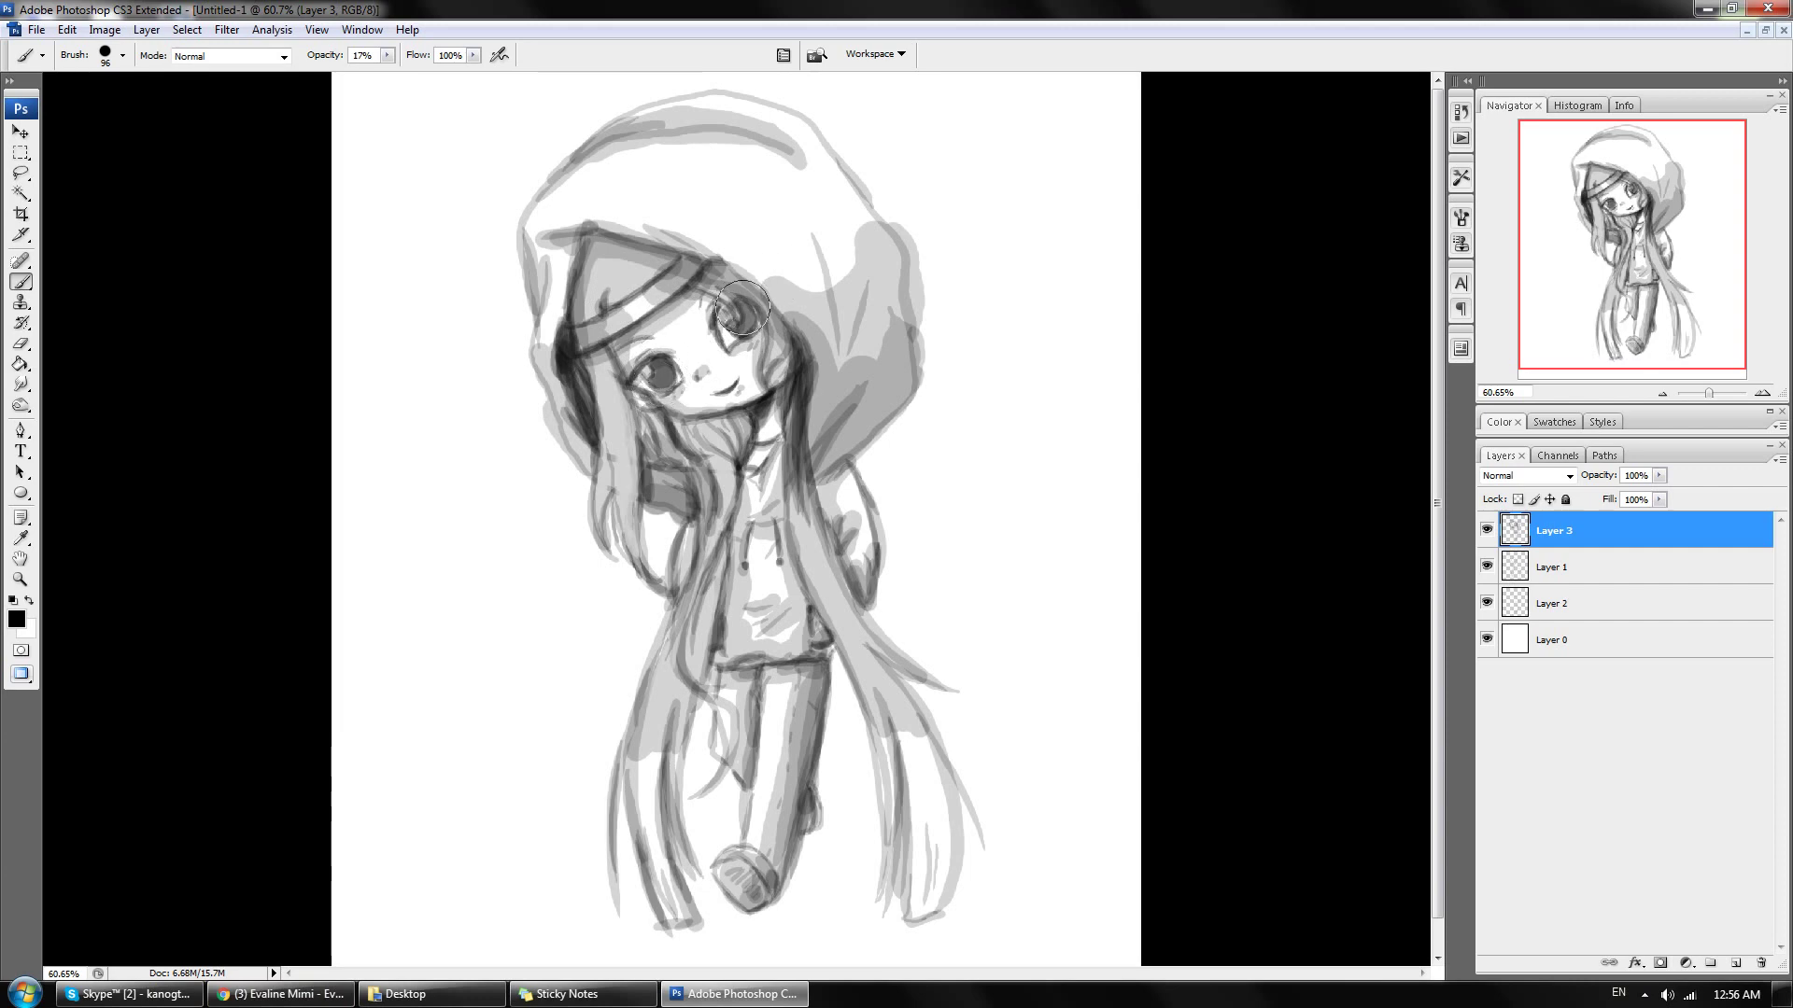
{"action": "mouse_move", "coordinate": [735, 299]}
{"action": "left_mouse_down"}
{"action": "mouse_move", "coordinate": [723, 310]}
{"action": "mouse_move", "coordinate": [764, 329]}
{"action": "mouse_move", "coordinate": [789, 322]}
{"action": "mouse_move", "coordinate": [789, 378]}
{"action": "left_mouse_up"}
{"action": "left_click_drag", "start_coordinate": [798, 318], "coordinate": [794, 383]}
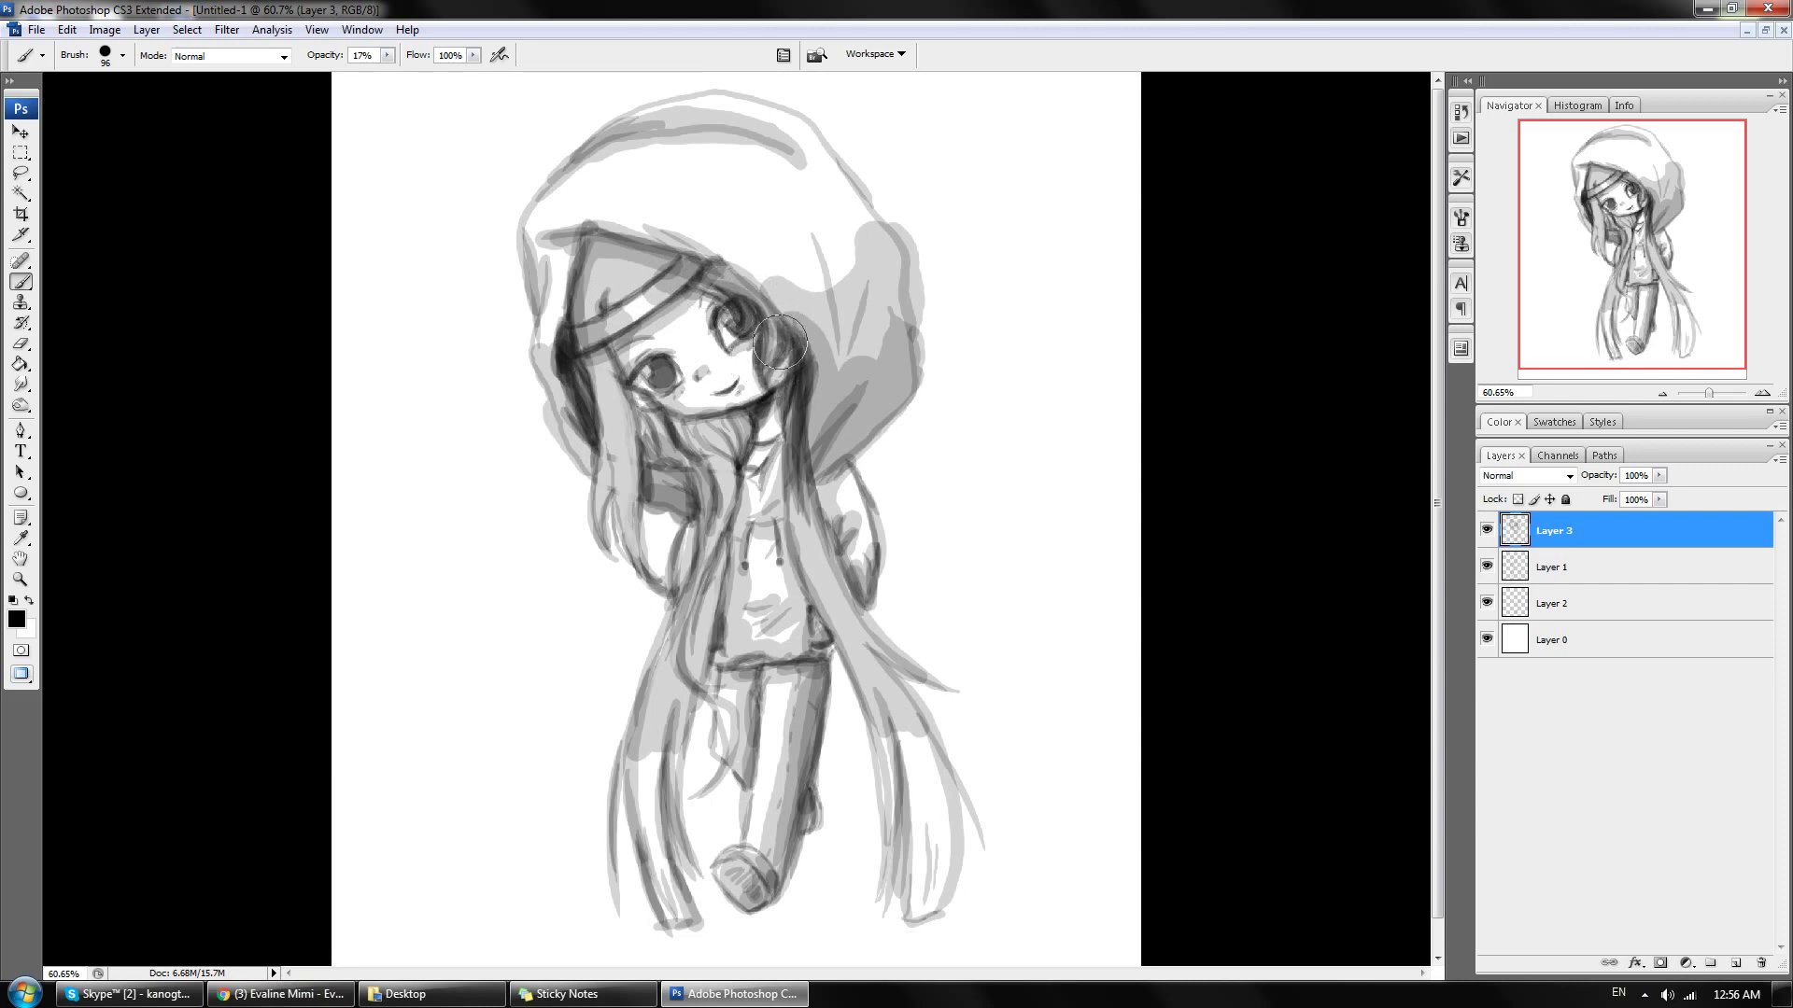
{"action": "mouse_move", "coordinate": [613, 437]}
{"action": "left_mouse_down"}
{"action": "mouse_move", "coordinate": [644, 588]}
{"action": "mouse_move", "coordinate": [630, 546]}
{"action": "left_mouse_up"}
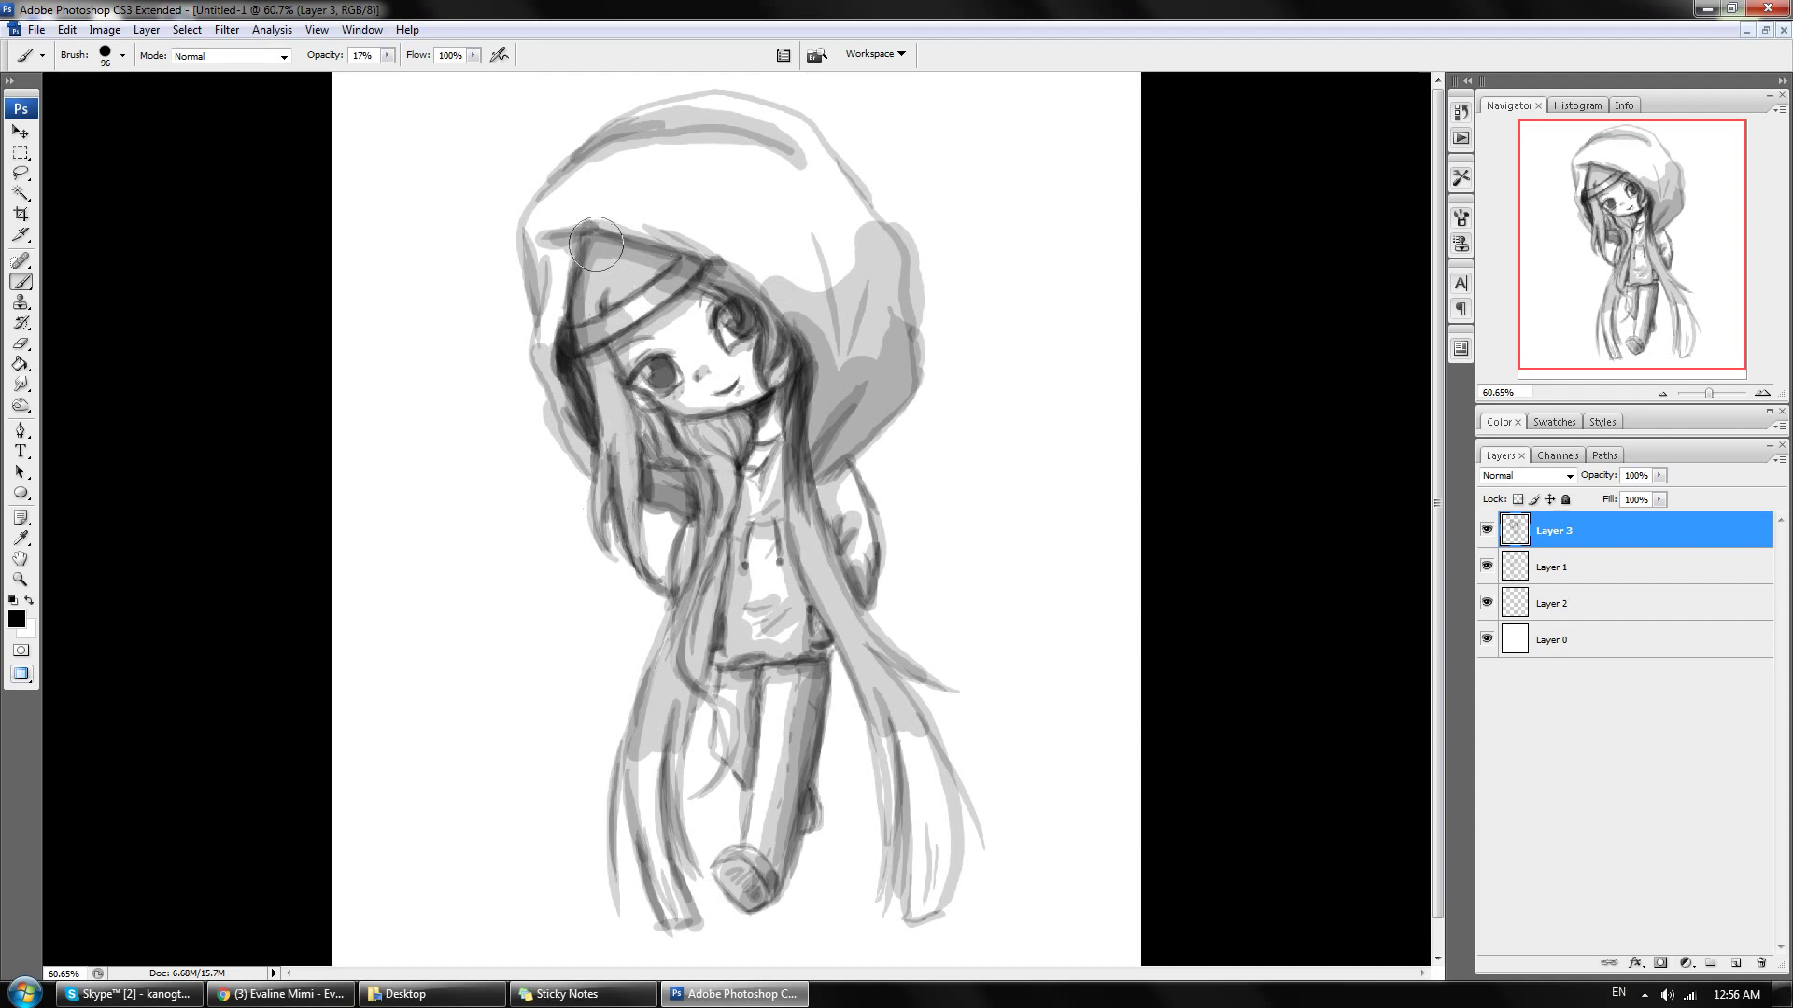
{"action": "left_click_drag", "start_coordinate": [595, 244], "coordinate": [664, 224]}
{"action": "mouse_move", "coordinate": [774, 910]}
{"action": "left_mouse_down"}
{"action": "mouse_move", "coordinate": [708, 931]}
{"action": "mouse_move", "coordinate": [807, 878]}
{"action": "mouse_move", "coordinate": [835, 747]}
{"action": "mouse_move", "coordinate": [848, 854]}
{"action": "mouse_move", "coordinate": [877, 830]}
{"action": "mouse_move", "coordinate": [834, 868]}
{"action": "mouse_move", "coordinate": [841, 906]}
{"action": "left_mouse_up"}
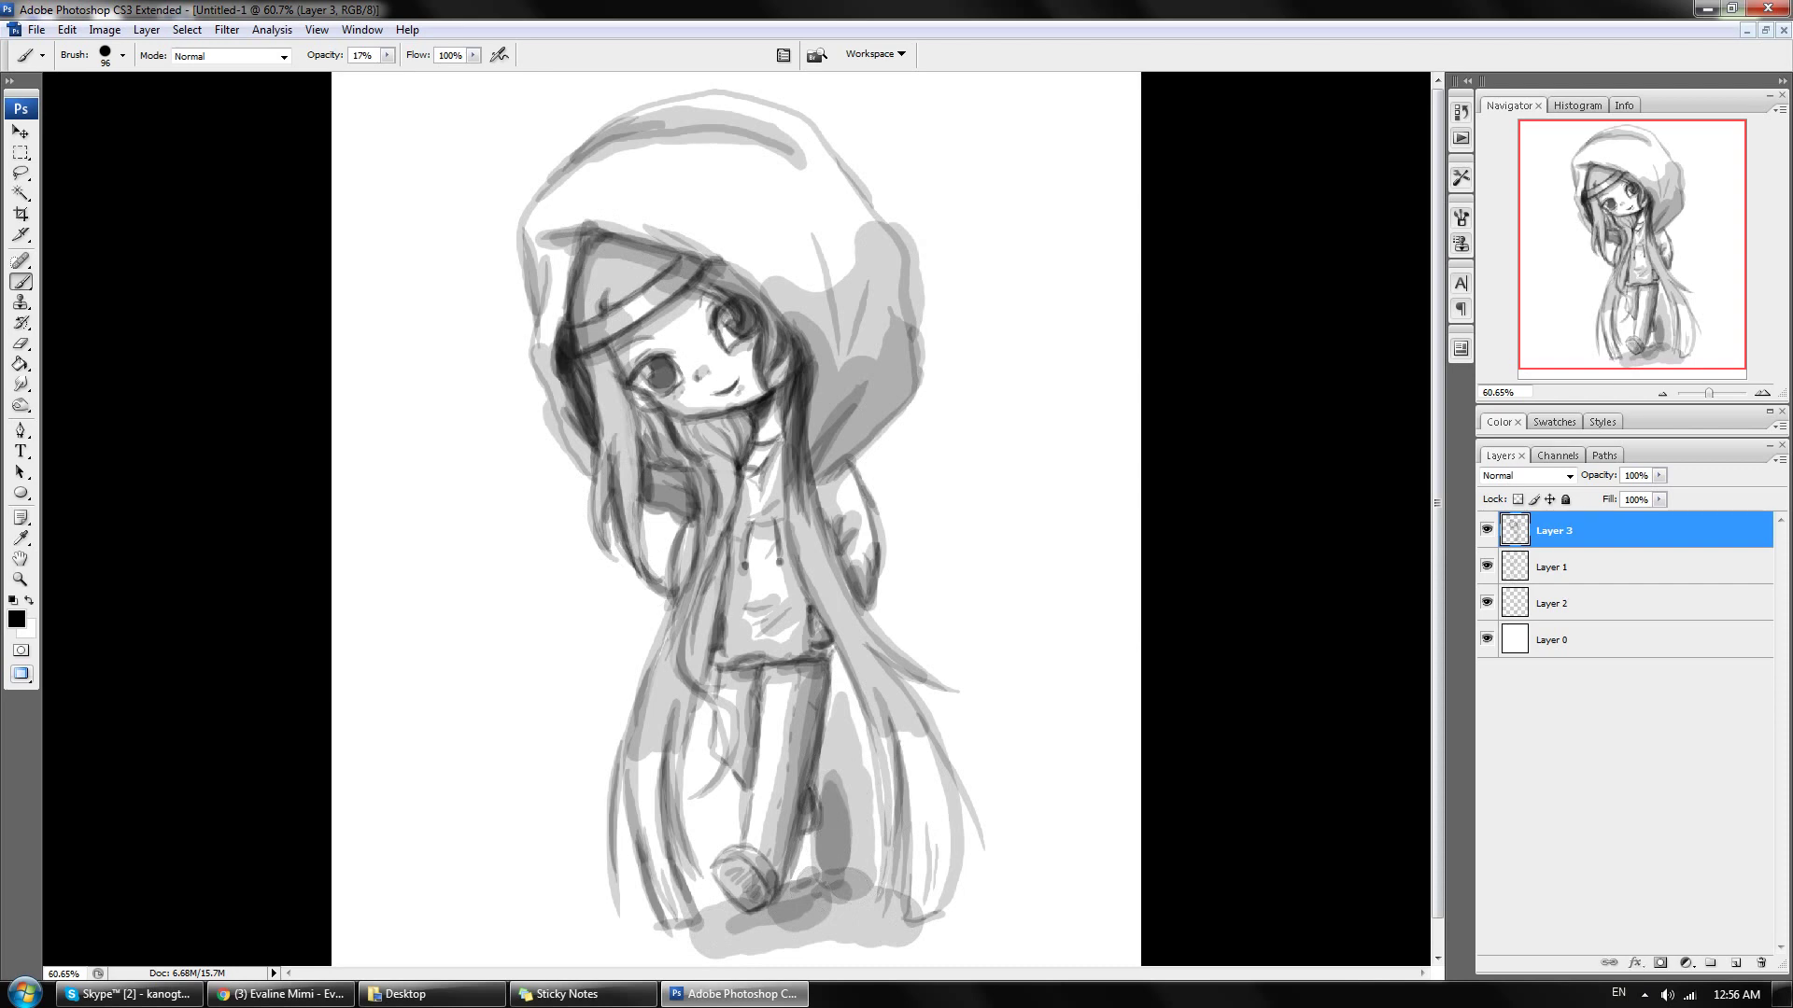
{"action": "key", "text": "alt+shift+bracketleft"}
Step: Add an empty Layer 4 directly above the white Layer 0
{"action": "left_click", "coordinate": [146, 29]}
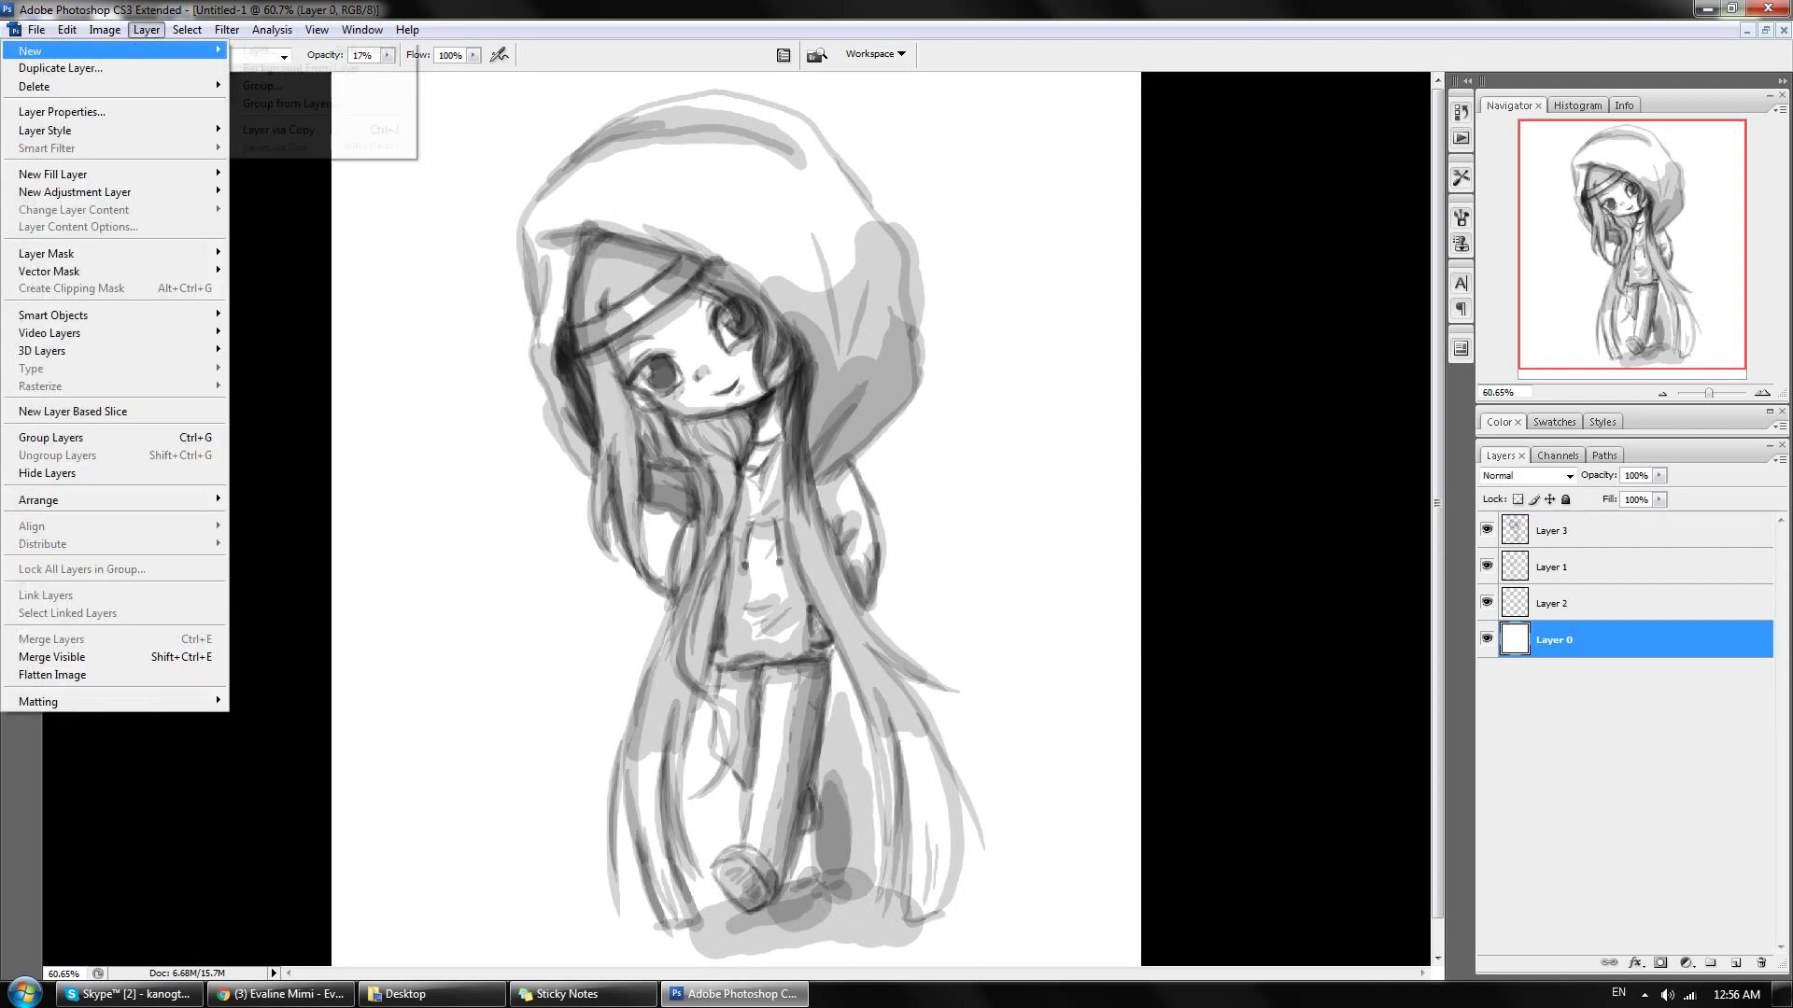
{"action": "left_click", "coordinate": [270, 49]}
{"action": "key", "text": "Return"}
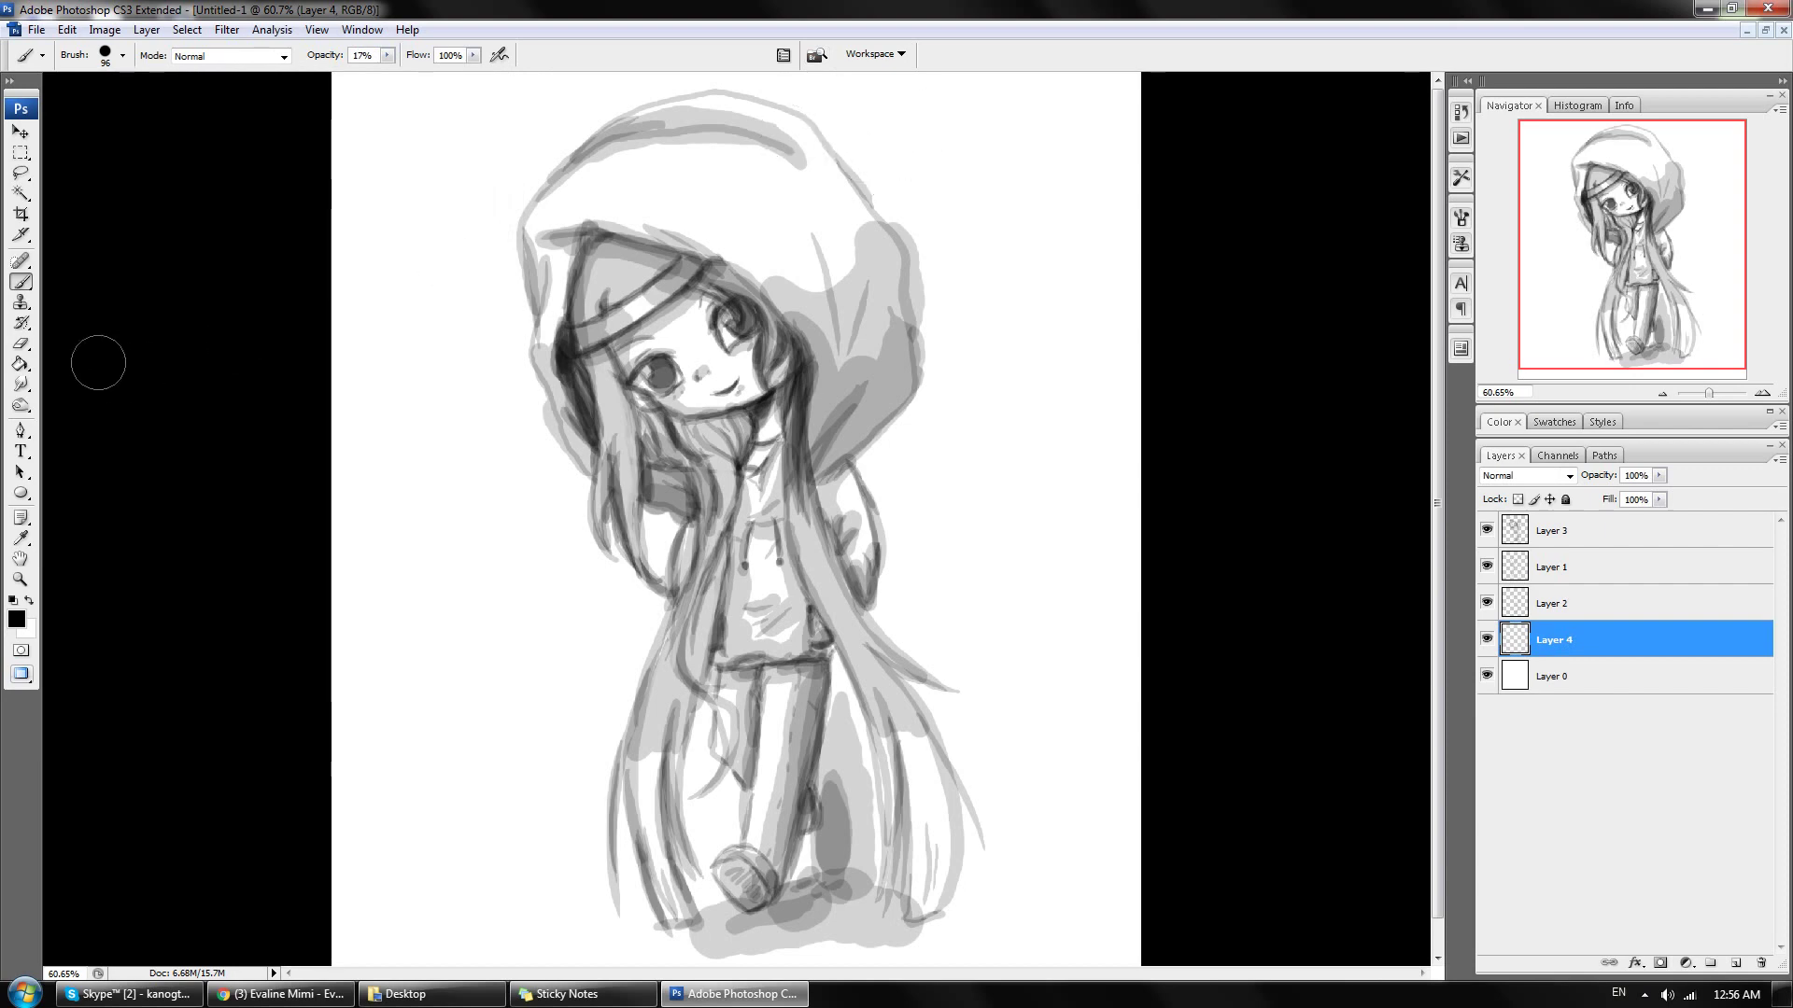
{"action": "left_click", "coordinate": [122, 55]}
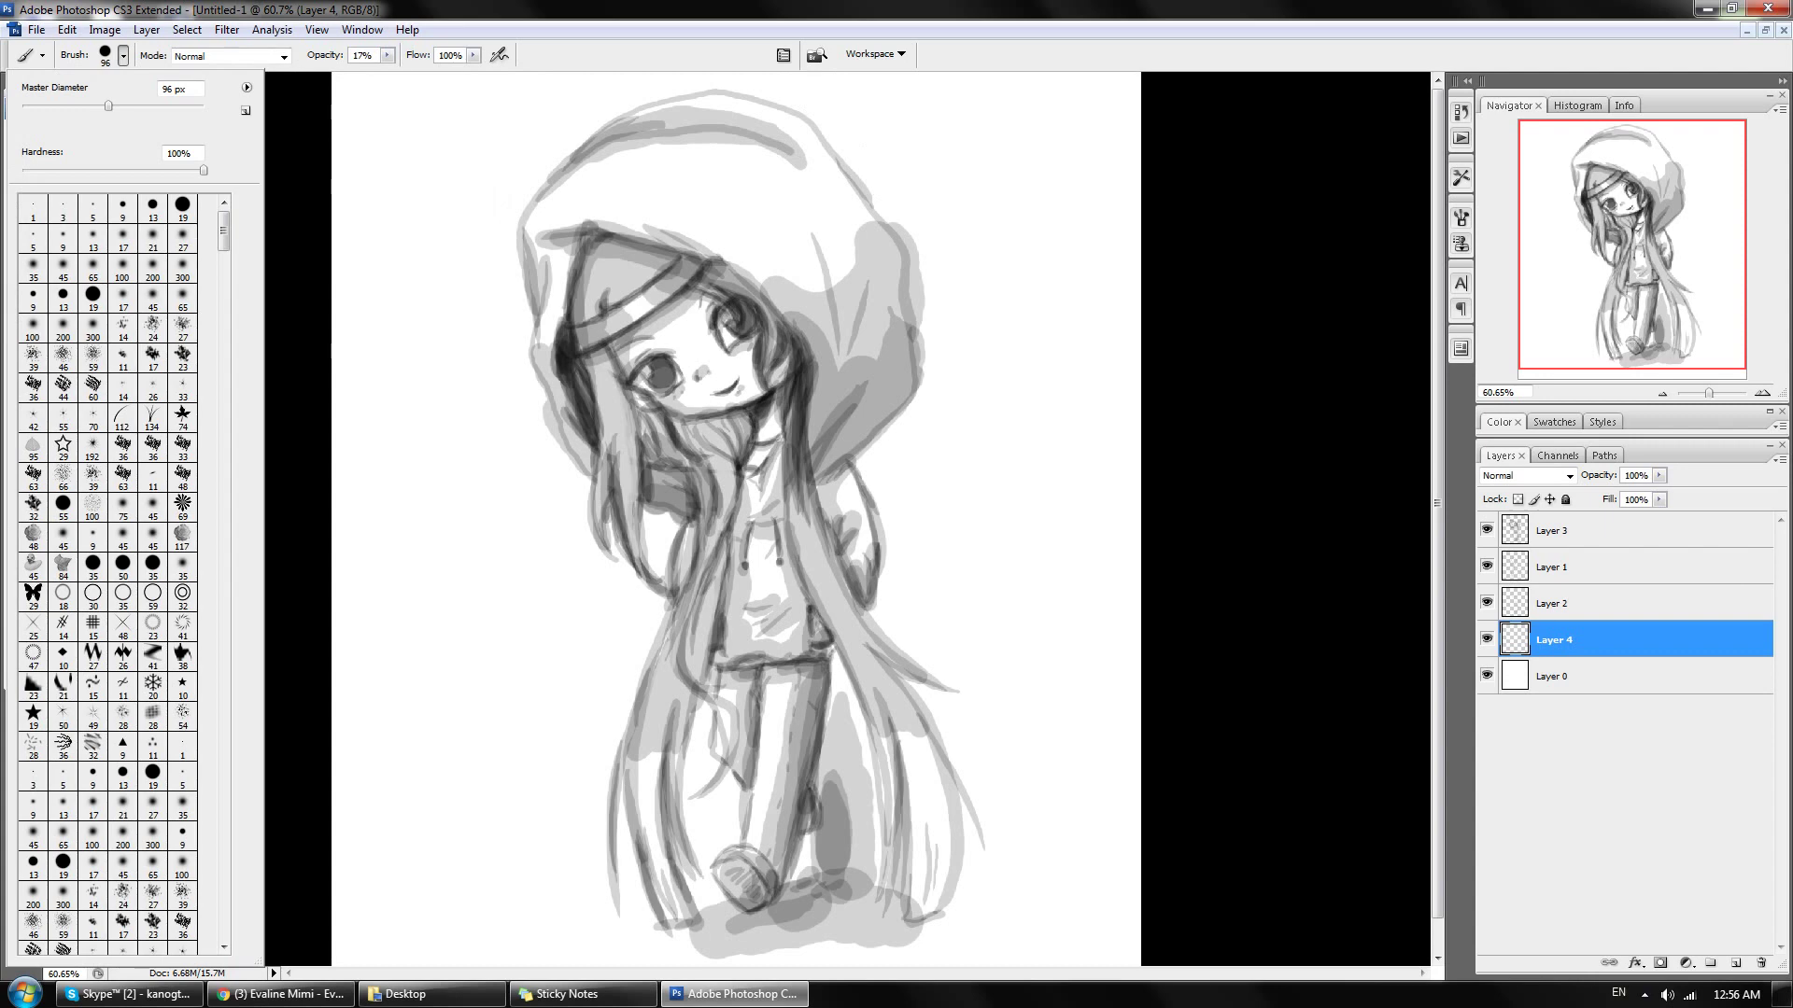
Step: Test and undo the 100 px speckled brush, then paint leafy grey dabs with the 84 px leaf brush
{"action": "left_click", "coordinate": [92, 504]}
{"action": "left_click", "coordinate": [920, 191]}
{"action": "left_click_drag", "start_coordinate": [911, 187], "coordinate": [943, 228]}
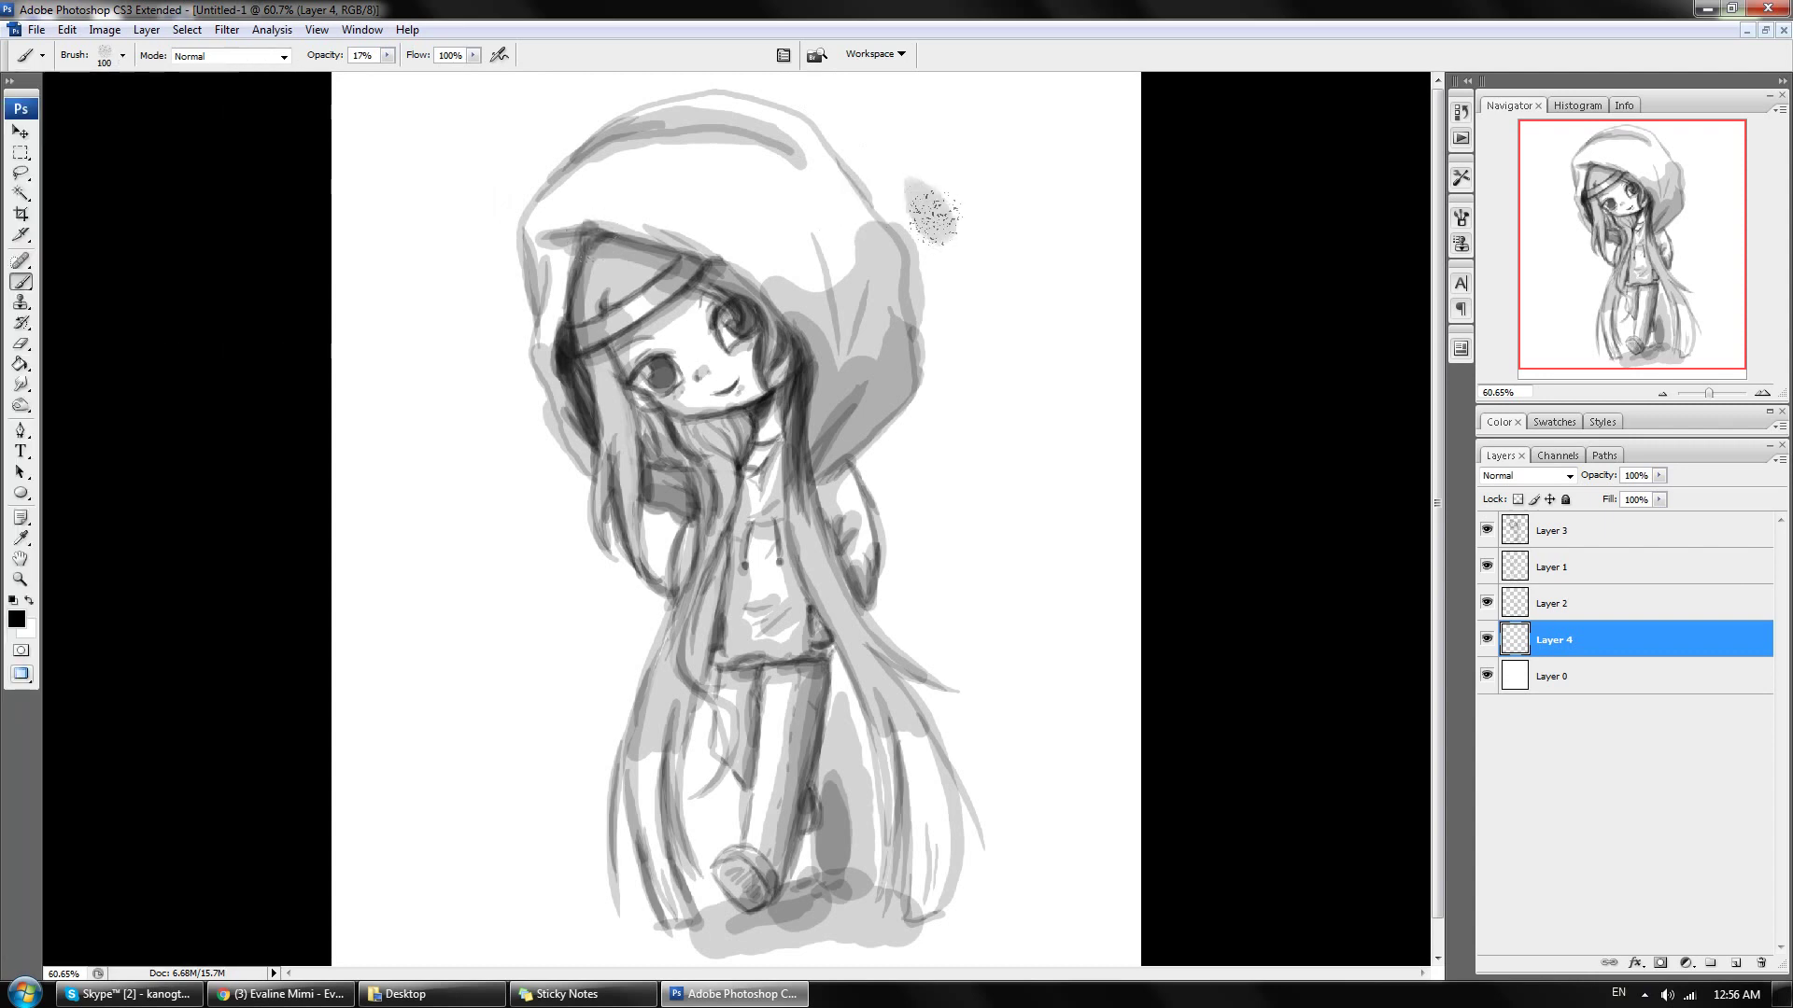
{"action": "left_click", "coordinate": [67, 29]}
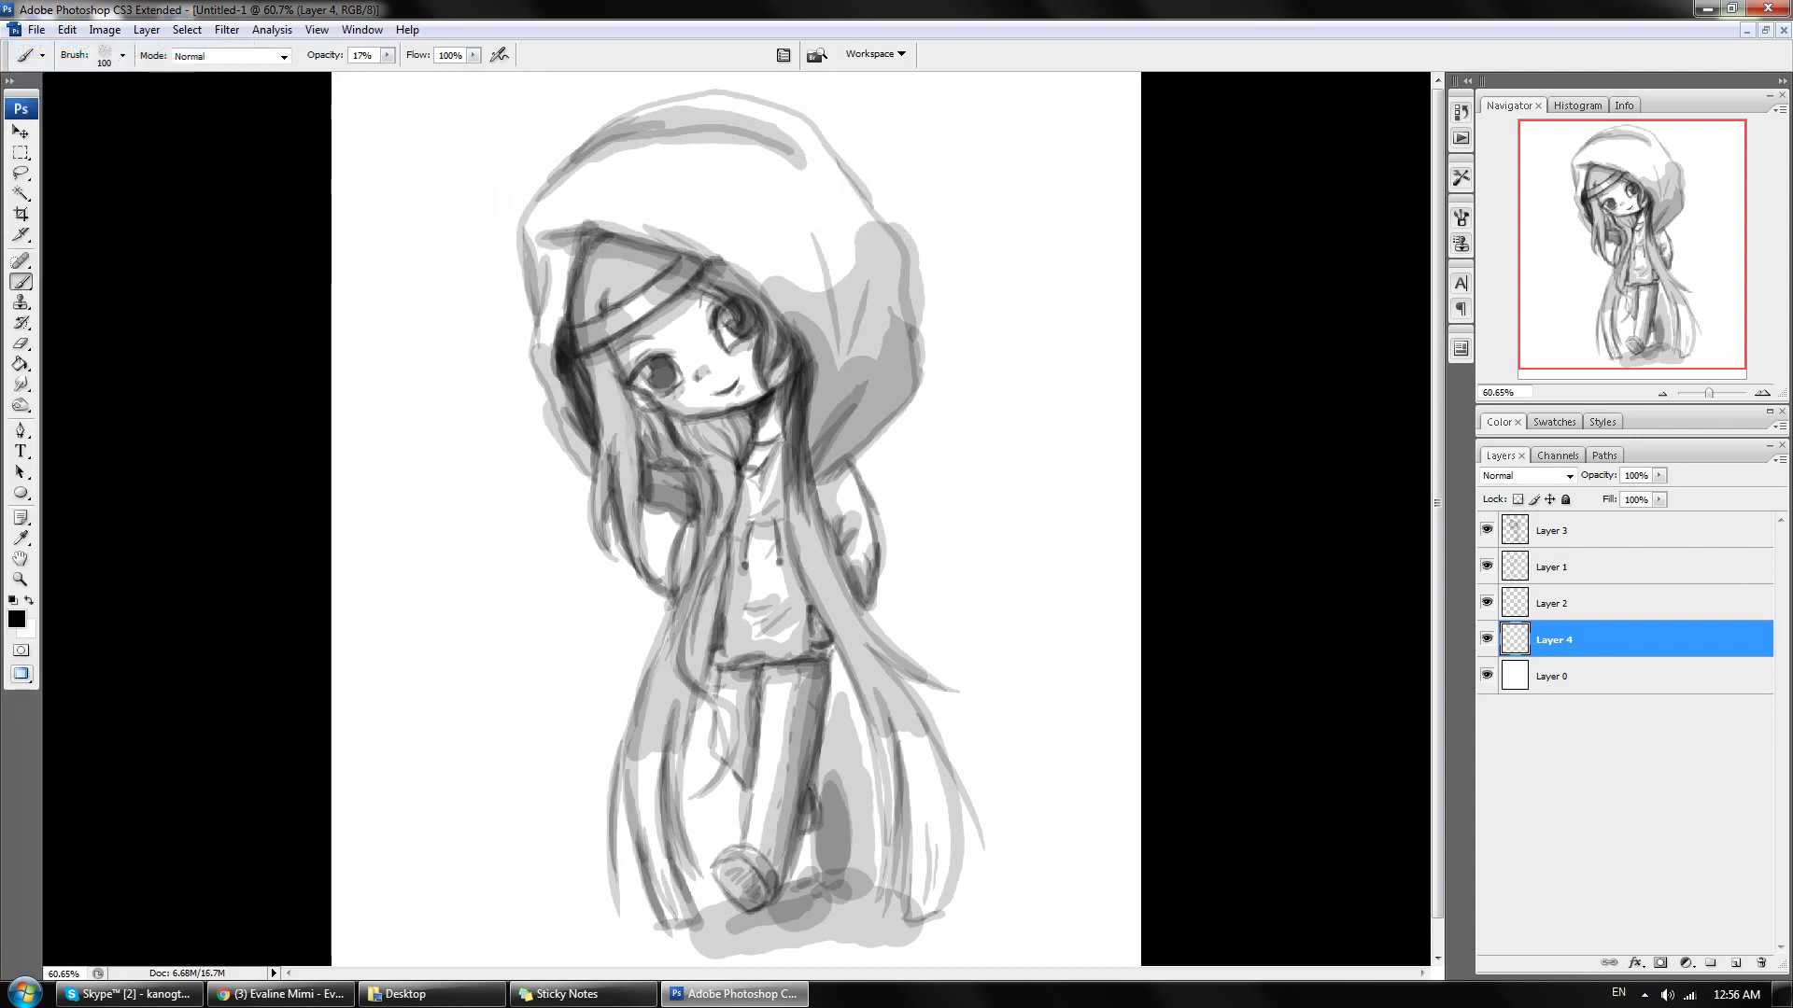
{"action": "left_click", "coordinate": [122, 55]}
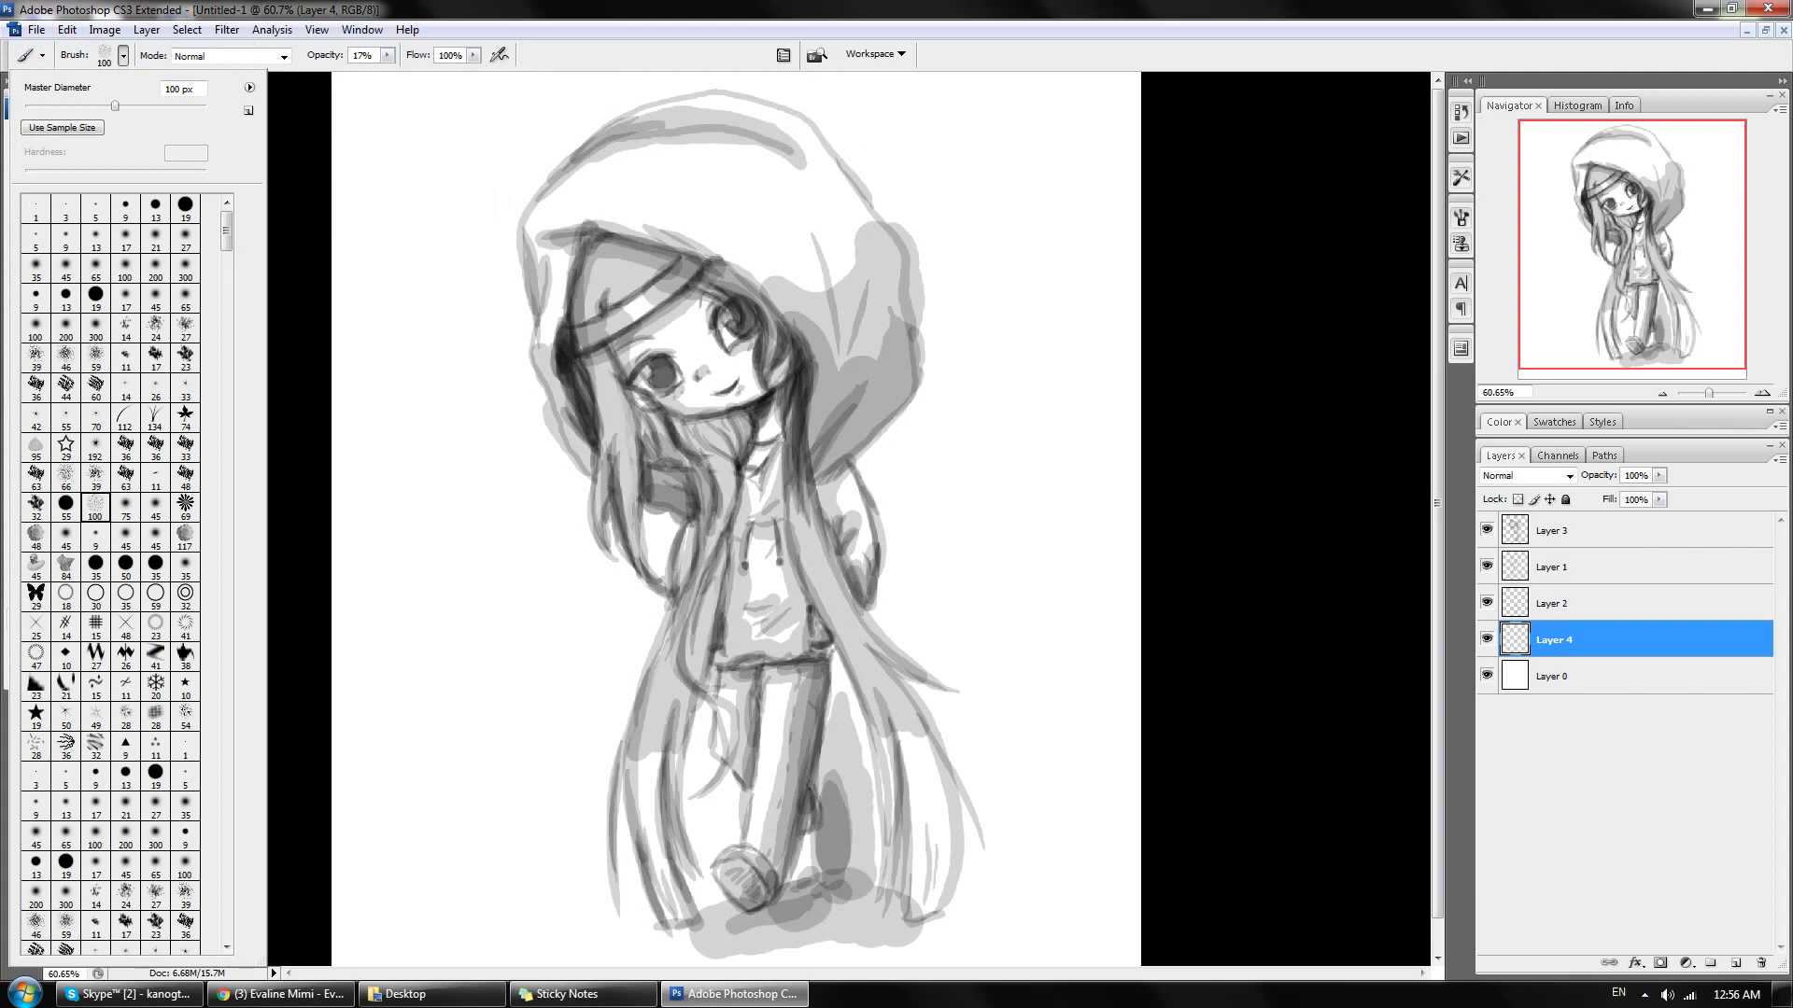
{"action": "left_click", "coordinate": [66, 565]}
{"action": "mouse_move", "coordinate": [881, 249]}
{"action": "left_mouse_down"}
{"action": "mouse_move", "coordinate": [943, 215]}
{"action": "mouse_move", "coordinate": [934, 187]}
{"action": "mouse_move", "coordinate": [981, 401]}
{"action": "mouse_move", "coordinate": [959, 404]}
{"action": "mouse_move", "coordinate": [896, 522]}
{"action": "mouse_move", "coordinate": [944, 588]}
{"action": "mouse_move", "coordinate": [904, 864]}
{"action": "mouse_move", "coordinate": [822, 933]}
{"action": "mouse_move", "coordinate": [944, 560]}
{"action": "mouse_move", "coordinate": [872, 119]}
{"action": "mouse_move", "coordinate": [897, 144]}
{"action": "mouse_move", "coordinate": [962, 439]}
{"action": "left_mouse_up"}
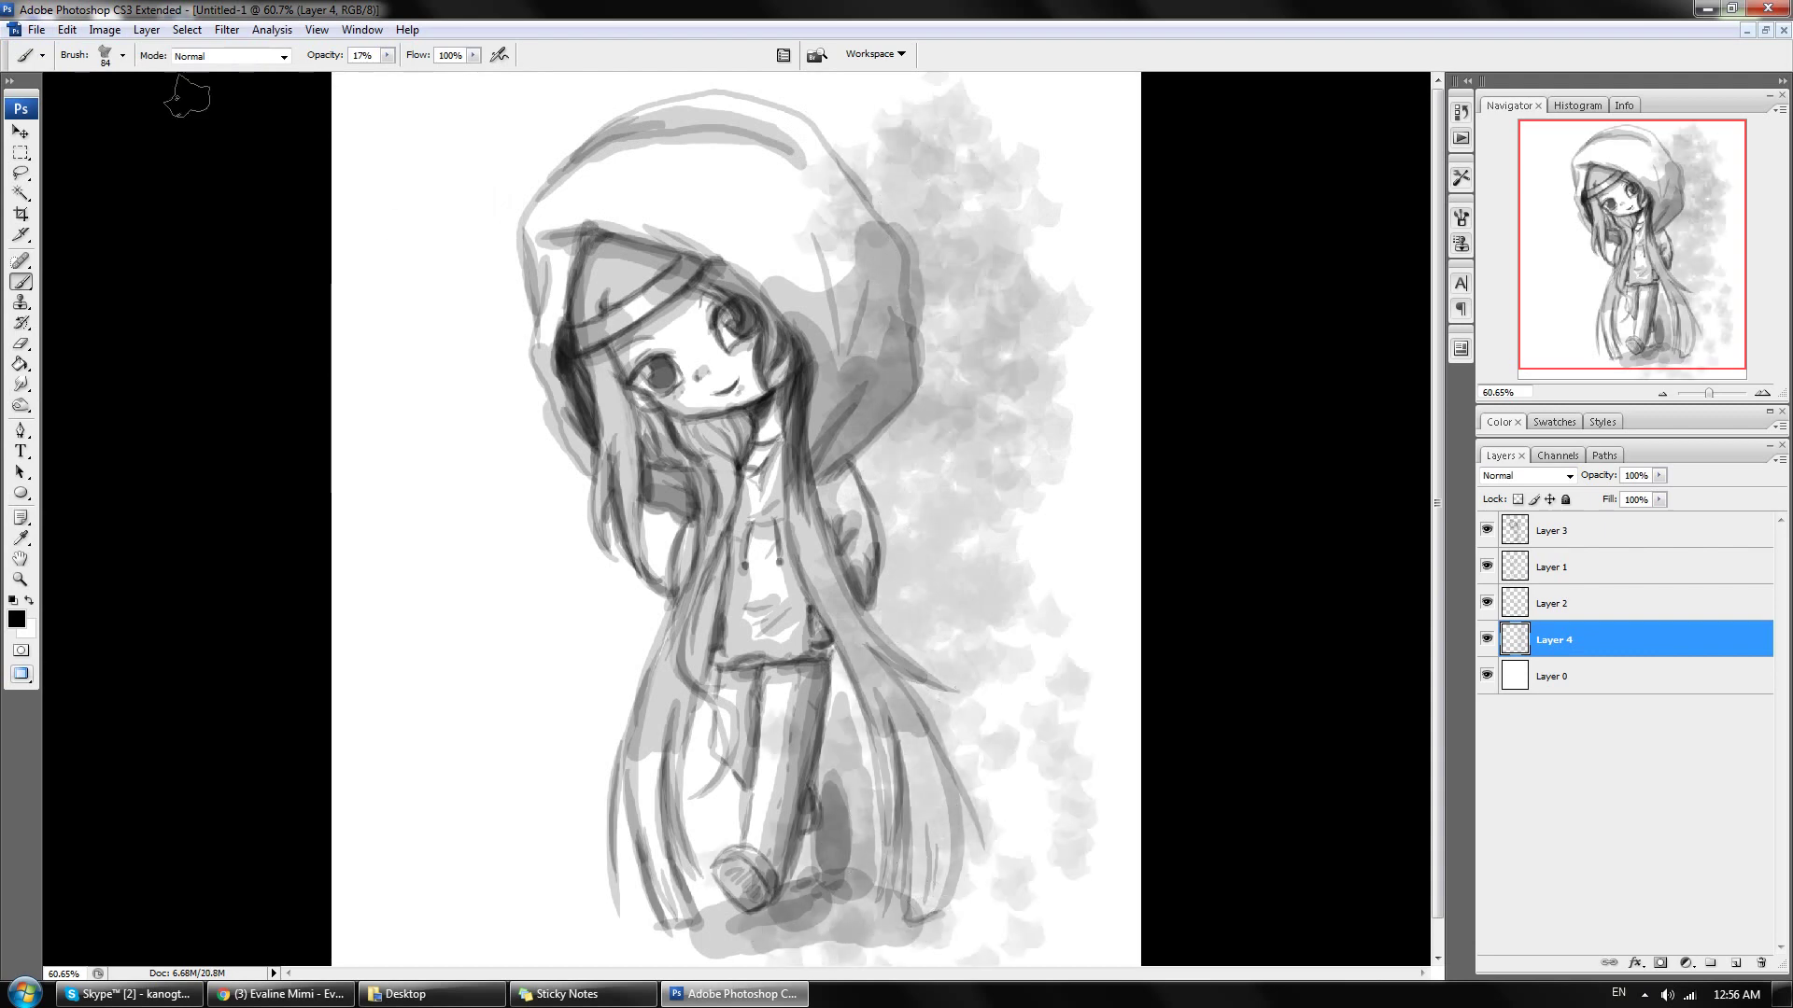
Step: At 35 px brush size, darken the background beside the hood, body and leg
{"action": "left_click", "coordinate": [122, 55]}
{"action": "left_click_drag", "start_coordinate": [101, 106], "coordinate": [75, 105]}
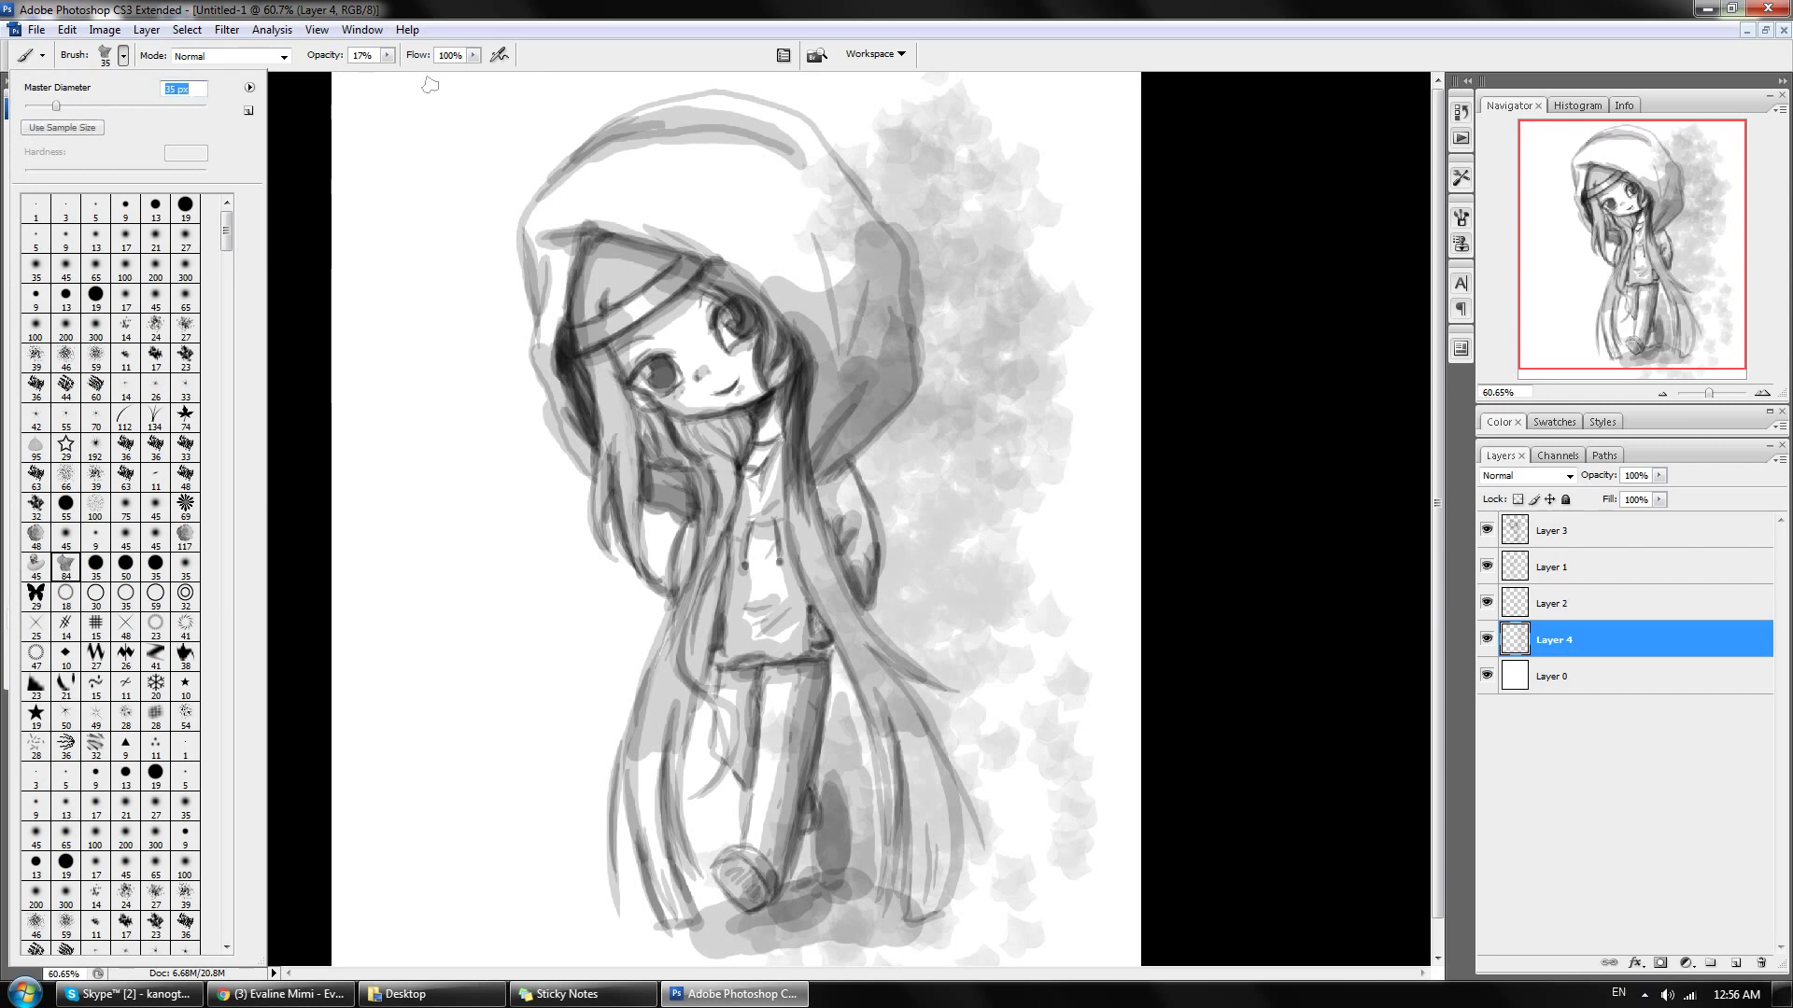
{"action": "left_click", "coordinate": [882, 178]}
{"action": "mouse_move", "coordinate": [919, 198]}
{"action": "left_mouse_down"}
{"action": "mouse_move", "coordinate": [943, 439]}
{"action": "mouse_move", "coordinate": [906, 467]}
{"action": "mouse_move", "coordinate": [869, 626]}
{"action": "left_mouse_up"}
{"action": "mouse_move", "coordinate": [934, 290]}
{"action": "left_mouse_down"}
{"action": "mouse_move", "coordinate": [896, 654]}
{"action": "mouse_move", "coordinate": [825, 647]}
{"action": "mouse_move", "coordinate": [845, 794]}
{"action": "mouse_move", "coordinate": [794, 934]}
{"action": "left_mouse_up"}
{"action": "mouse_move", "coordinate": [840, 821]}
{"action": "left_mouse_down"}
{"action": "mouse_move", "coordinate": [861, 881]}
{"action": "mouse_move", "coordinate": [957, 929]}
{"action": "mouse_move", "coordinate": [738, 897]}
{"action": "mouse_move", "coordinate": [815, 878]}
{"action": "mouse_move", "coordinate": [841, 747]}
{"action": "mouse_move", "coordinate": [873, 775]}
{"action": "left_mouse_up"}
{"action": "mouse_move", "coordinate": [841, 887]}
{"action": "left_mouse_down"}
{"action": "mouse_move", "coordinate": [887, 831]}
{"action": "mouse_move", "coordinate": [980, 915]}
{"action": "left_mouse_up"}
{"action": "left_click_drag", "start_coordinate": [994, 756], "coordinate": [990, 822]}
{"action": "mouse_move", "coordinate": [943, 411]}
{"action": "left_mouse_down"}
{"action": "mouse_move", "coordinate": [905, 438]}
{"action": "mouse_move", "coordinate": [863, 140]}
{"action": "left_mouse_up"}
{"action": "mouse_move", "coordinate": [821, 84]}
{"action": "left_mouse_down"}
{"action": "mouse_move", "coordinate": [919, 215]}
{"action": "mouse_move", "coordinate": [1021, 560]}
{"action": "left_mouse_up"}
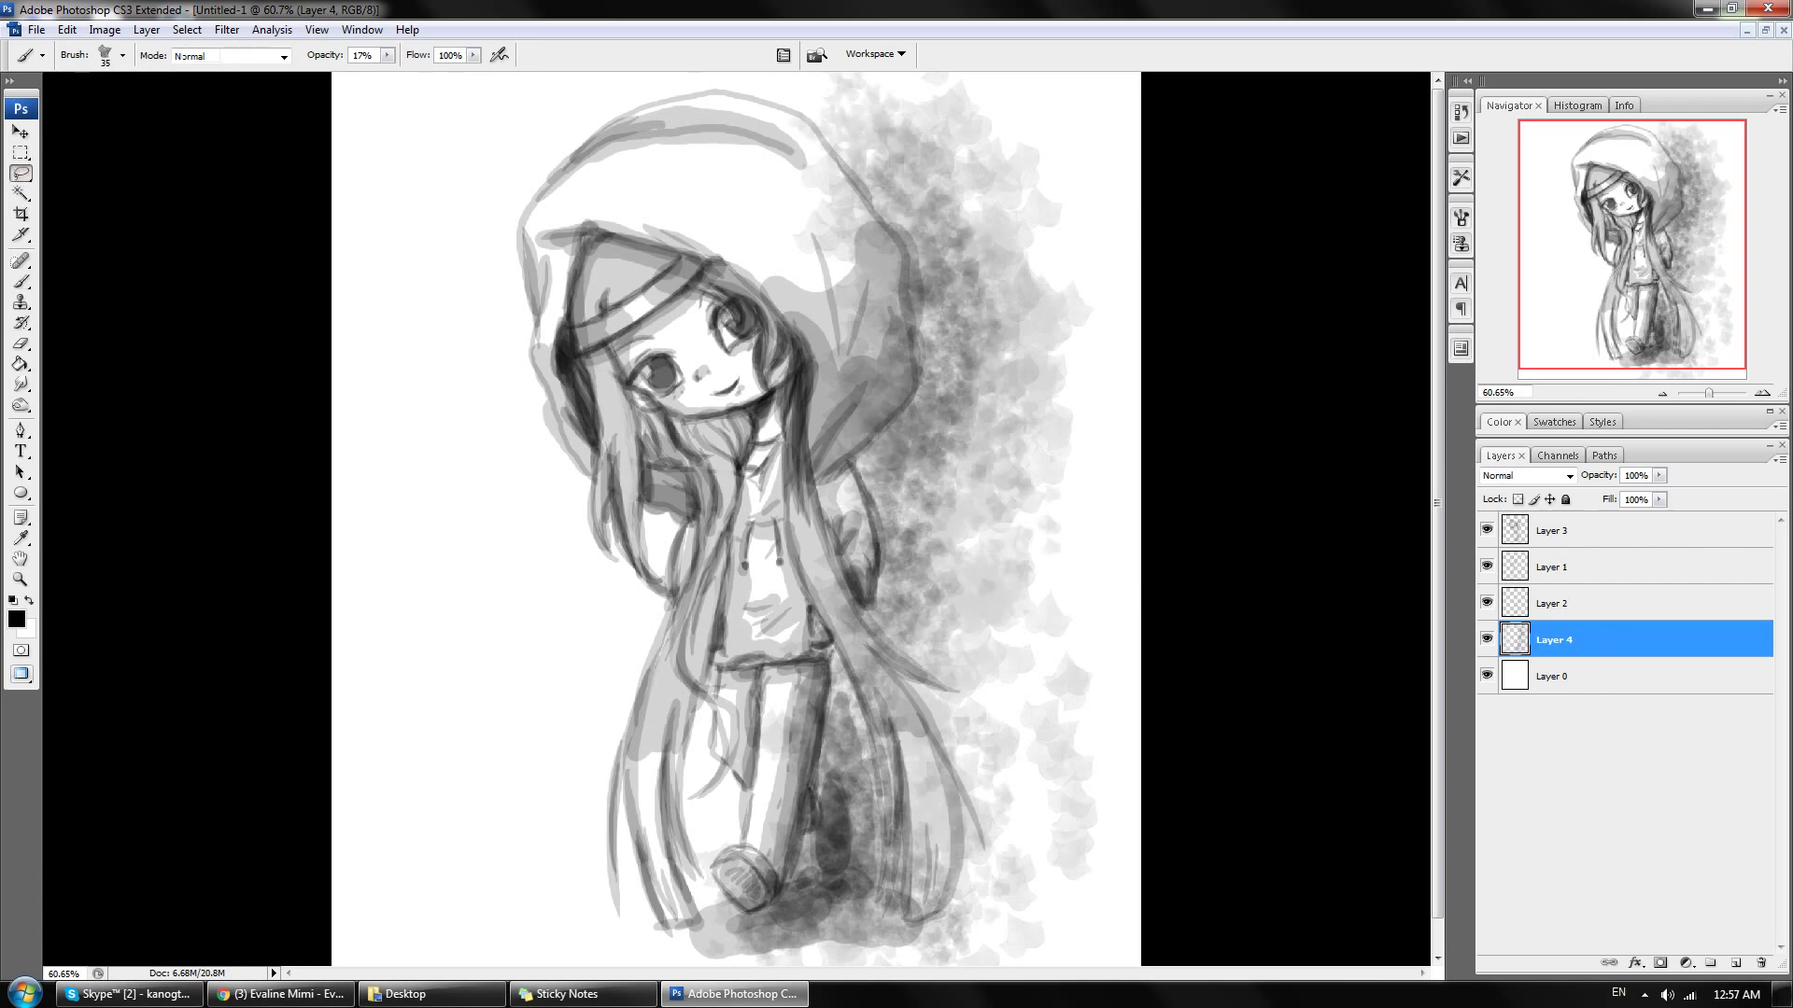
Step: Lasso-select the head, hood, torso and hair edges overlapped by the texture
{"action": "left_click", "coordinate": [21, 173]}
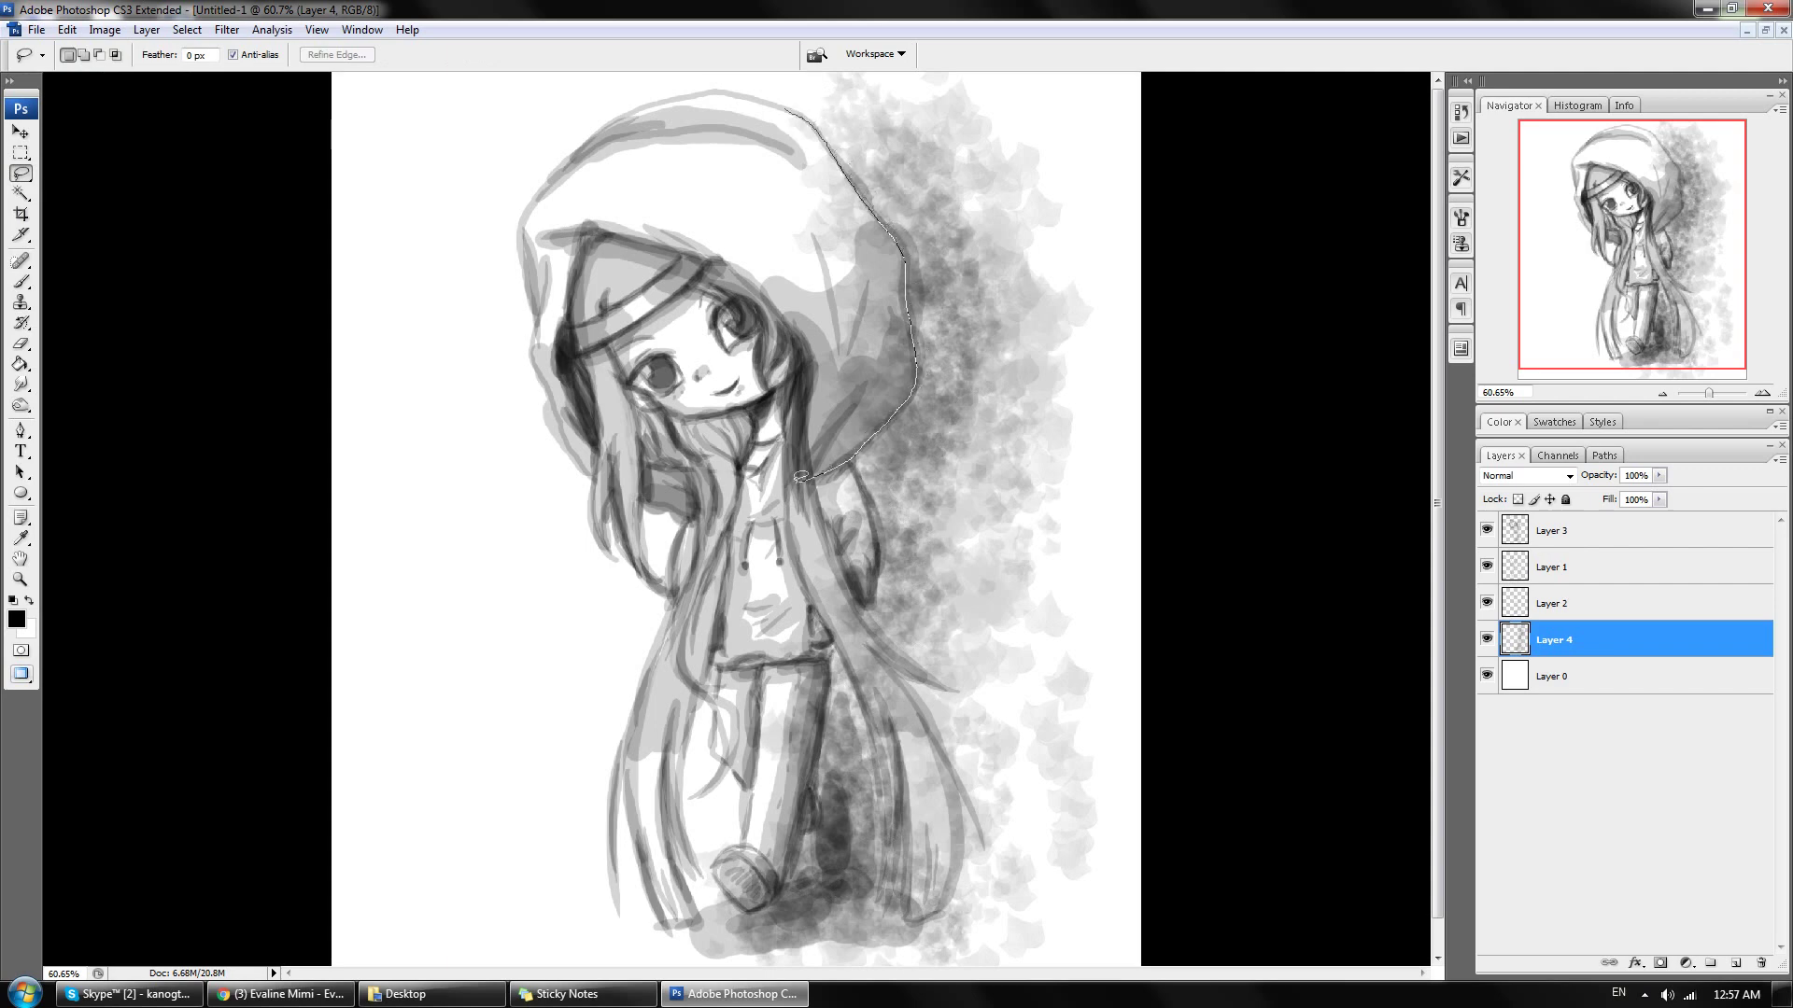
{"action": "left_click_drag", "start_coordinate": [678, 152], "coordinate": [680, 150]}
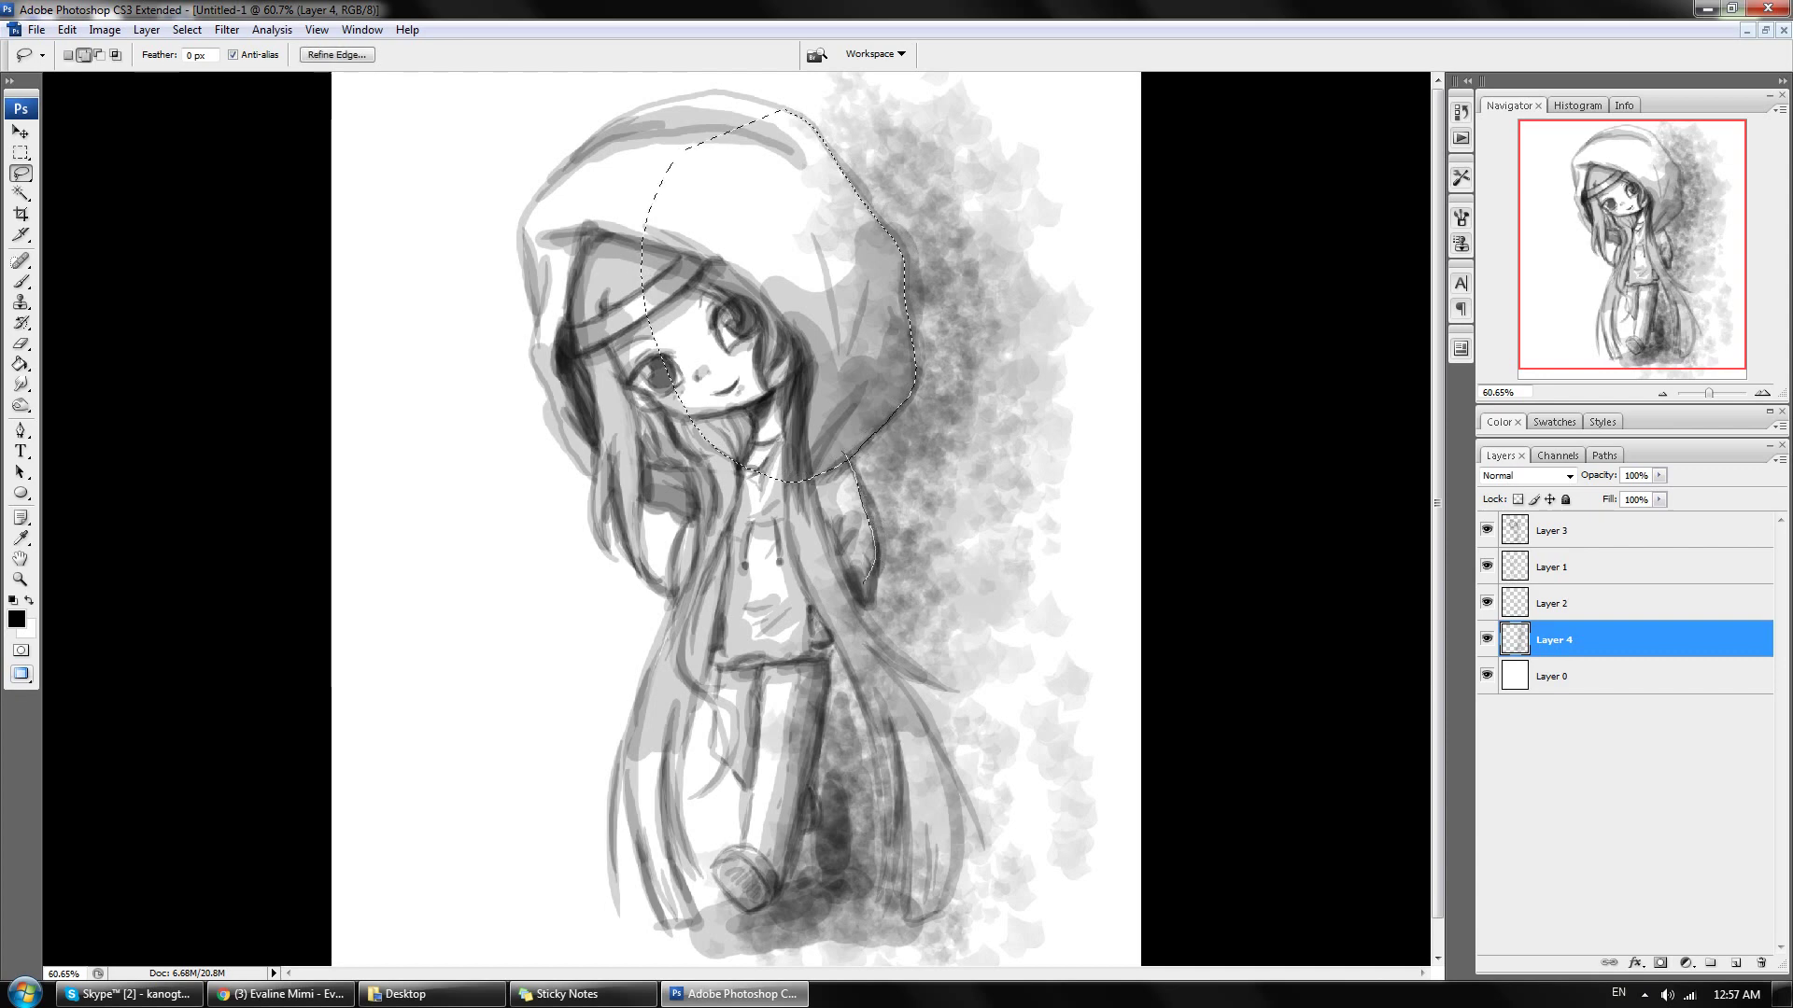
{"action": "left_click_drag", "start_coordinate": [865, 581], "coordinate": [851, 459]}
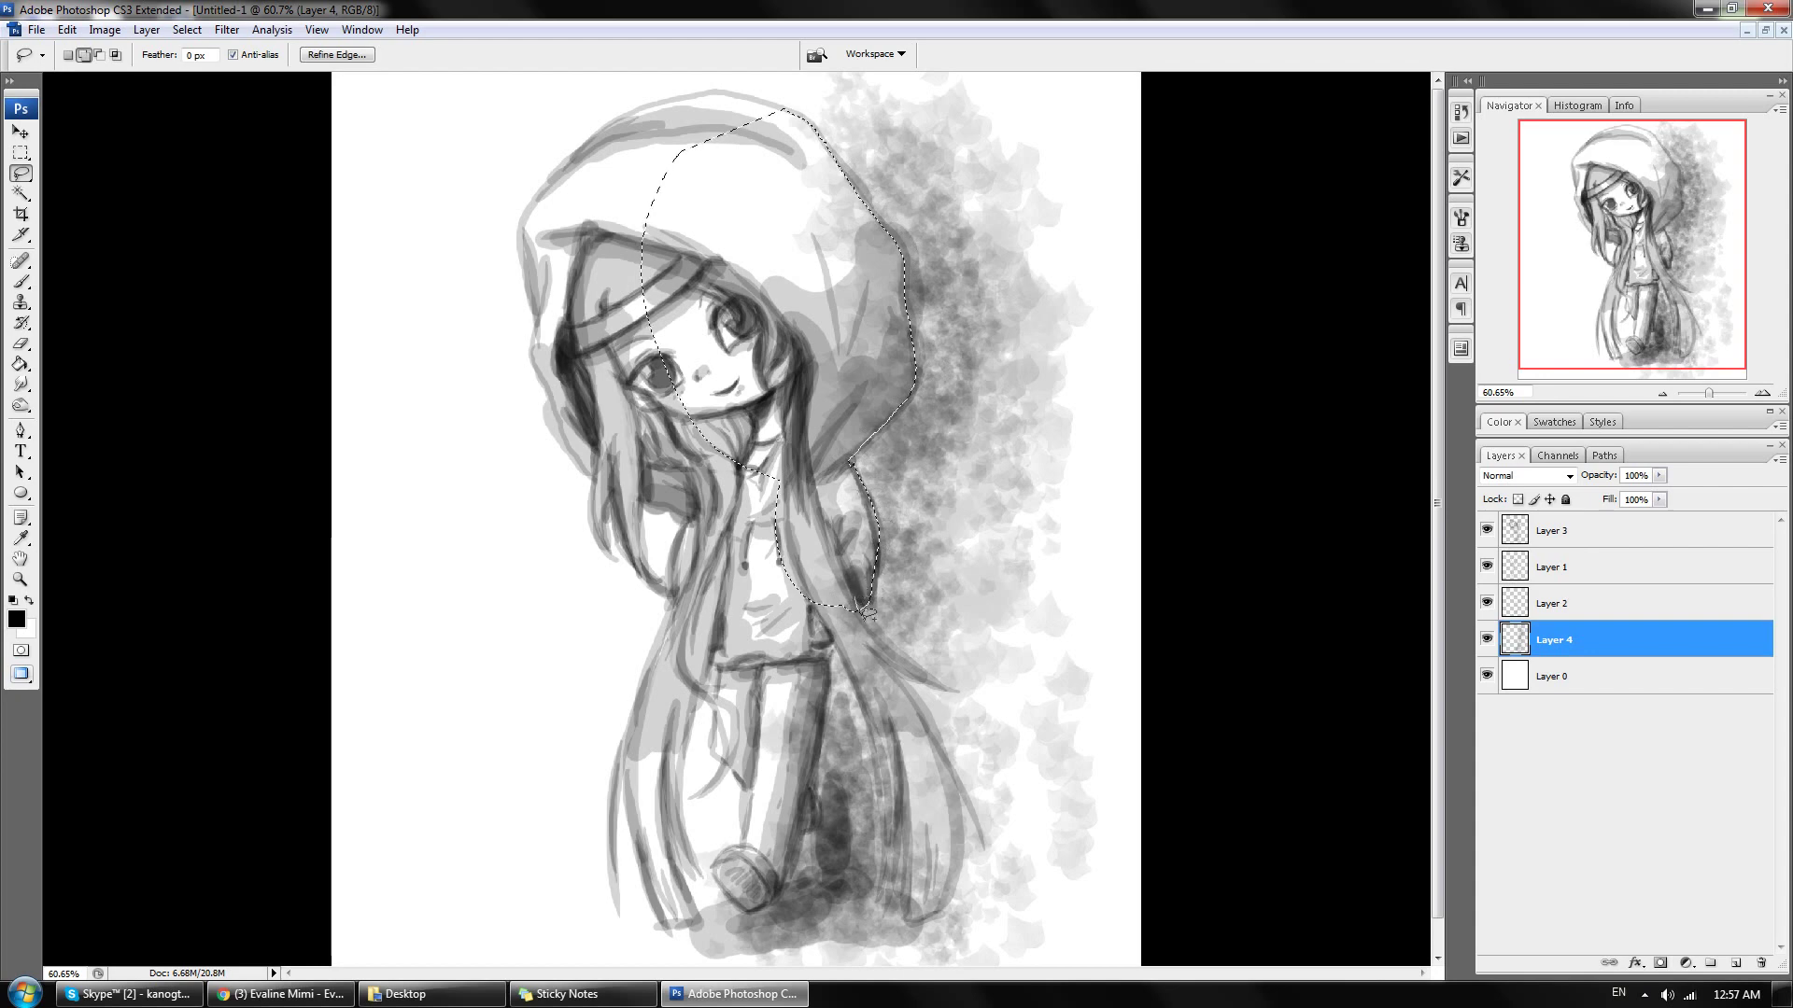
{"action": "left_click_drag", "start_coordinate": [947, 691], "coordinate": [895, 663]}
{"action": "left_click_drag", "start_coordinate": [952, 775], "coordinate": [943, 906]}
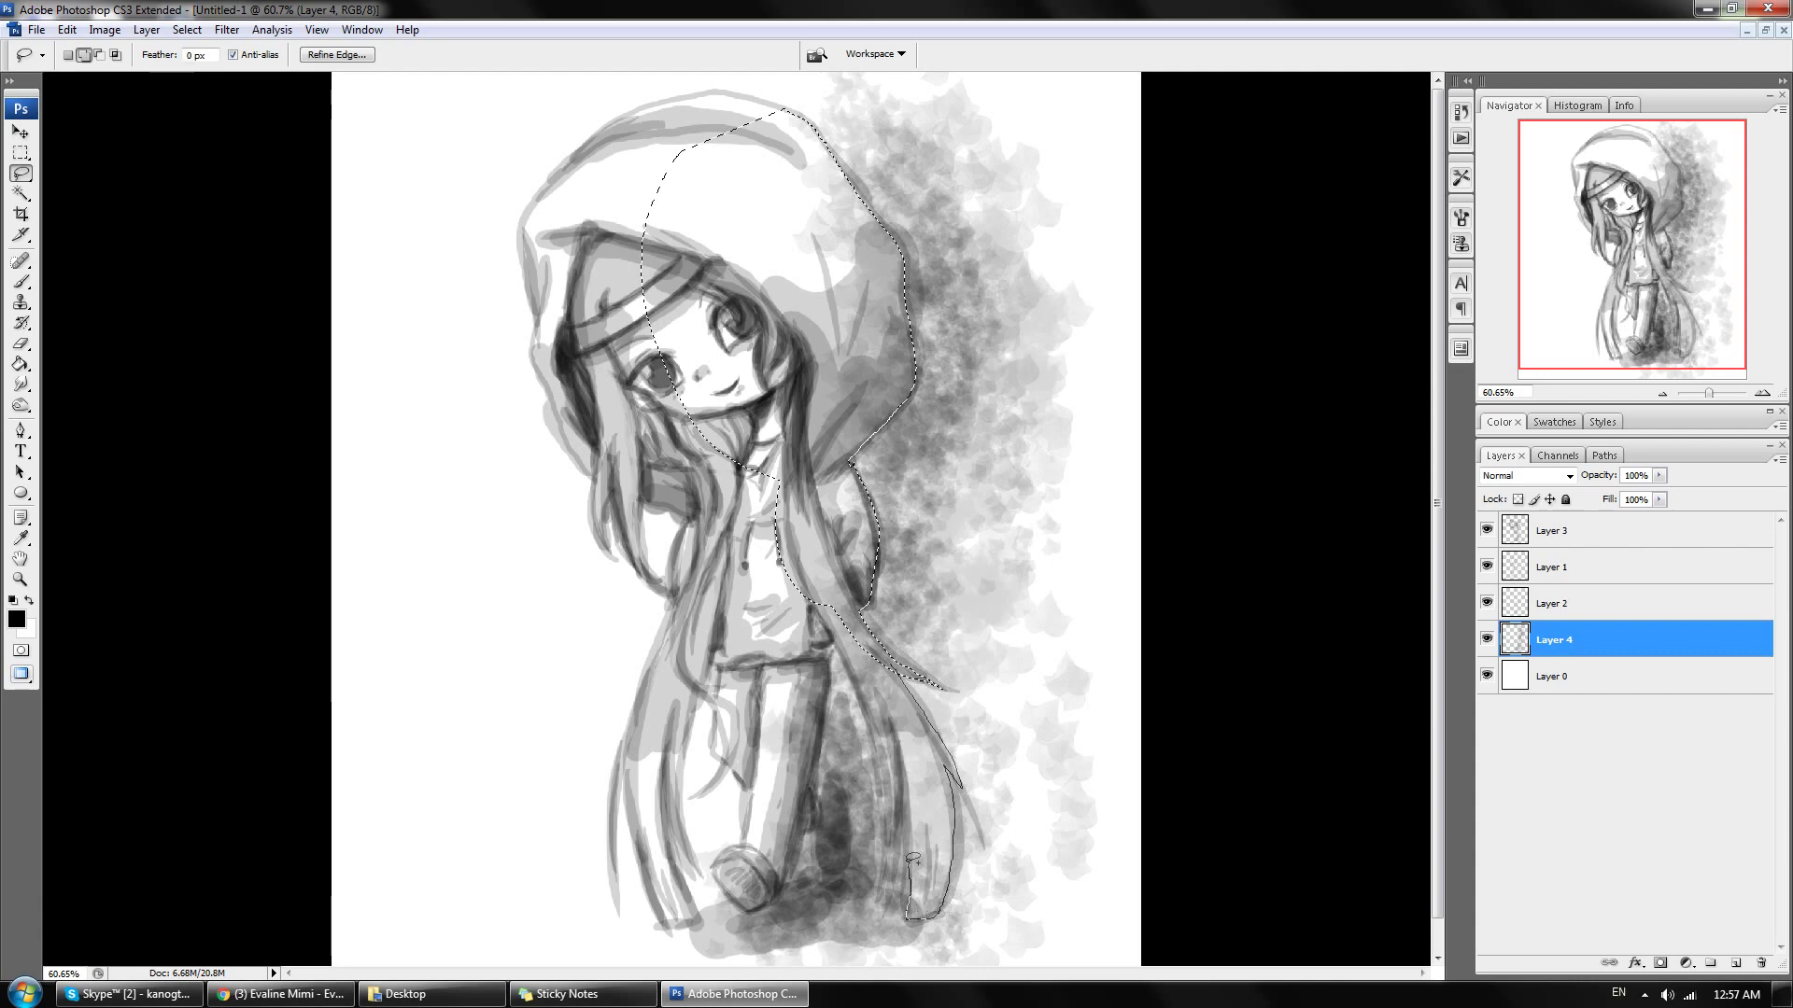
{"action": "left_click_drag", "start_coordinate": [854, 628], "coordinate": [851, 624]}
{"action": "left_click_drag", "start_coordinate": [887, 854], "coordinate": [885, 856]}
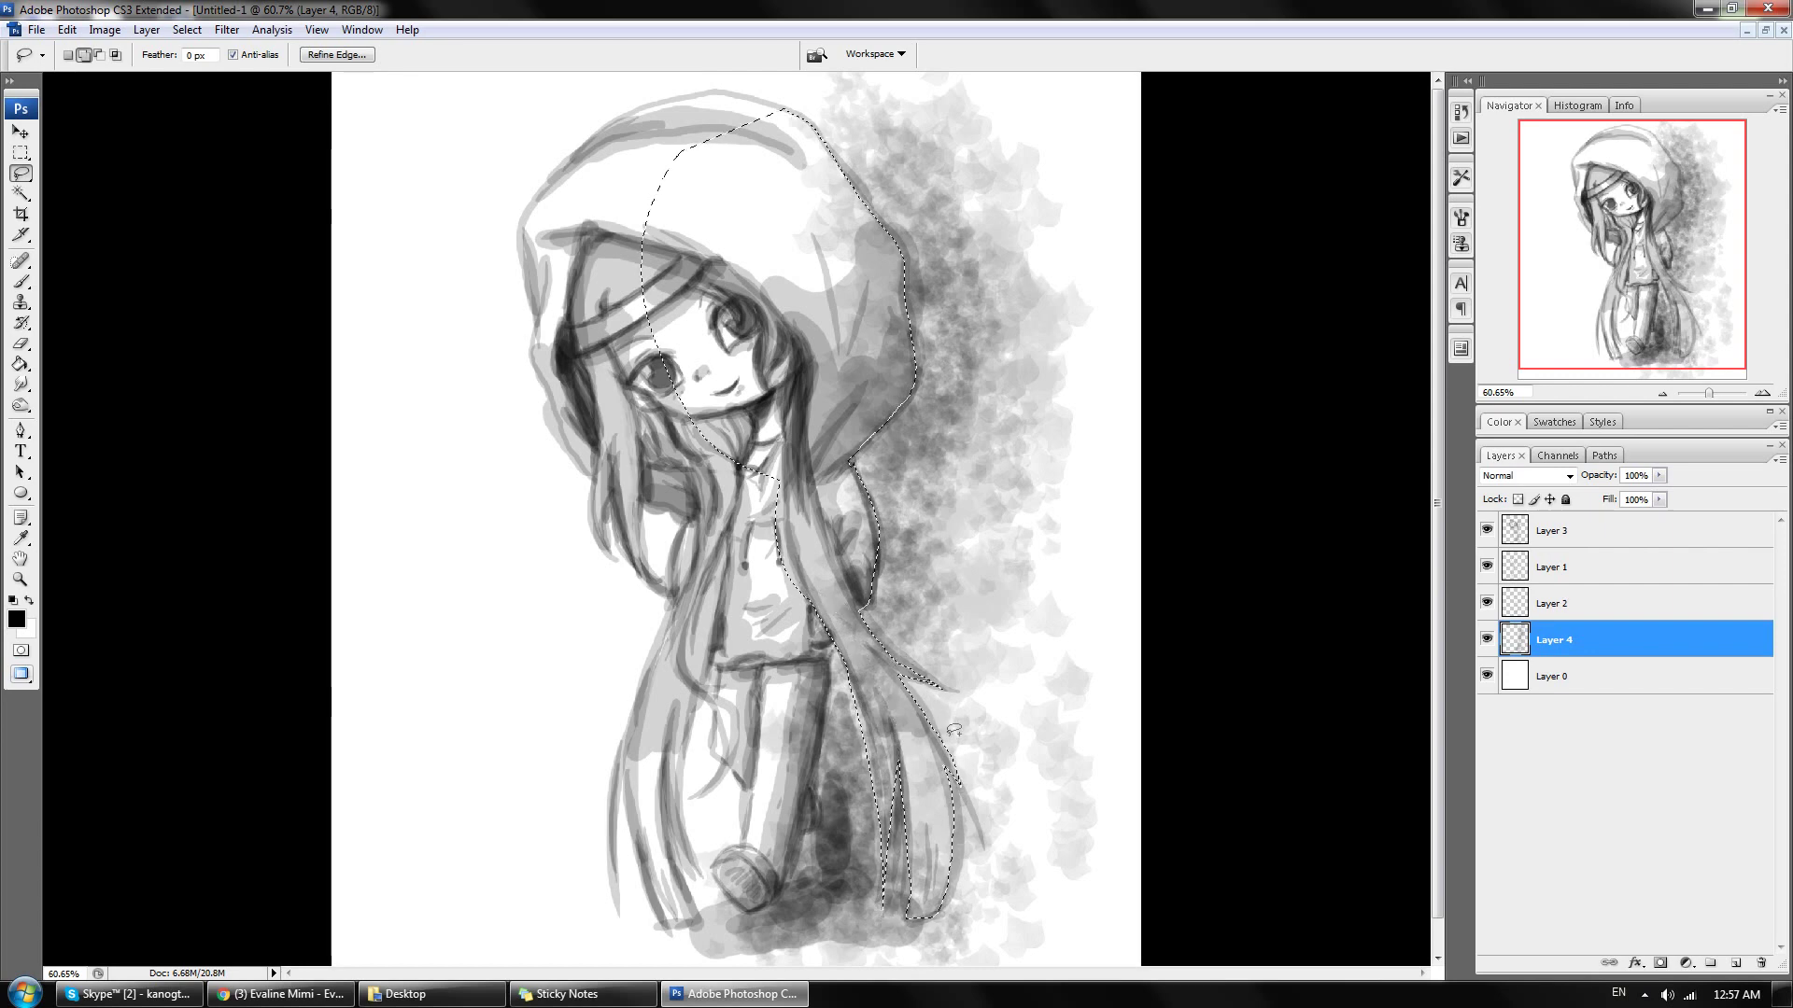
{"action": "left_click_drag", "start_coordinate": [988, 837], "coordinate": [945, 735]}
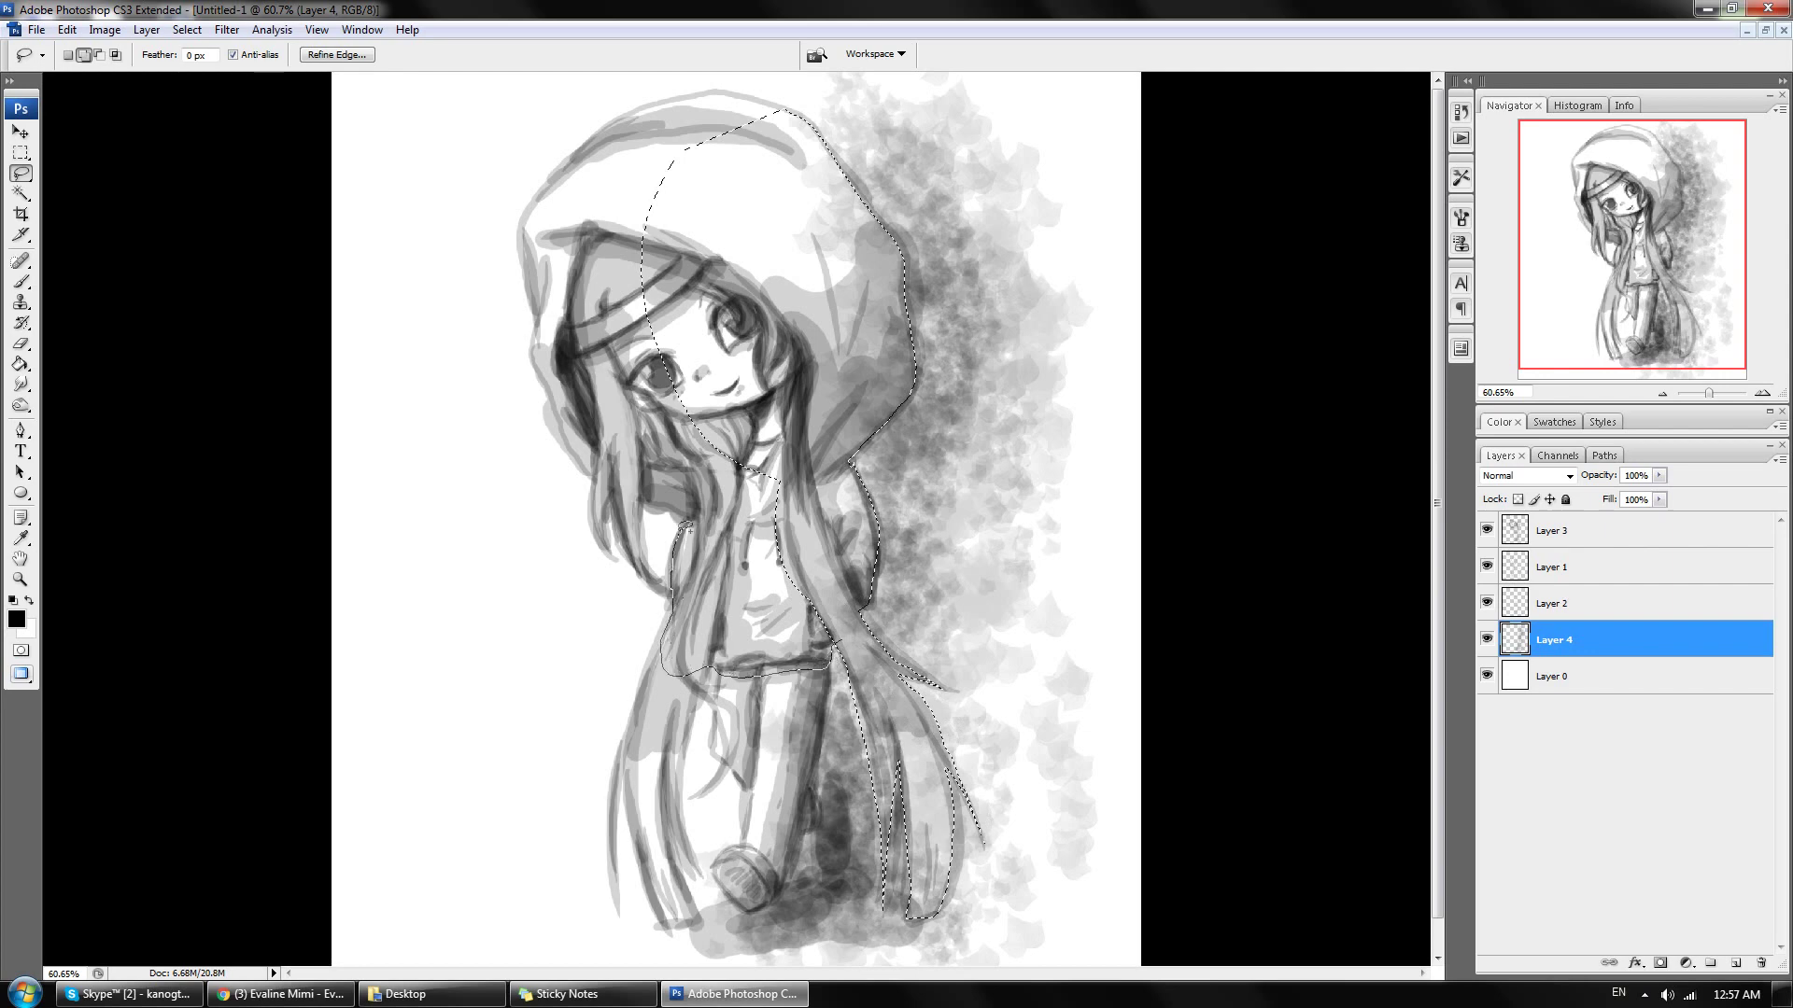
Step: Add the lower torso and leg to the selection, delete the texture inside, and deselect
{"action": "left_click_drag", "start_coordinate": [688, 528], "coordinate": [694, 513]}
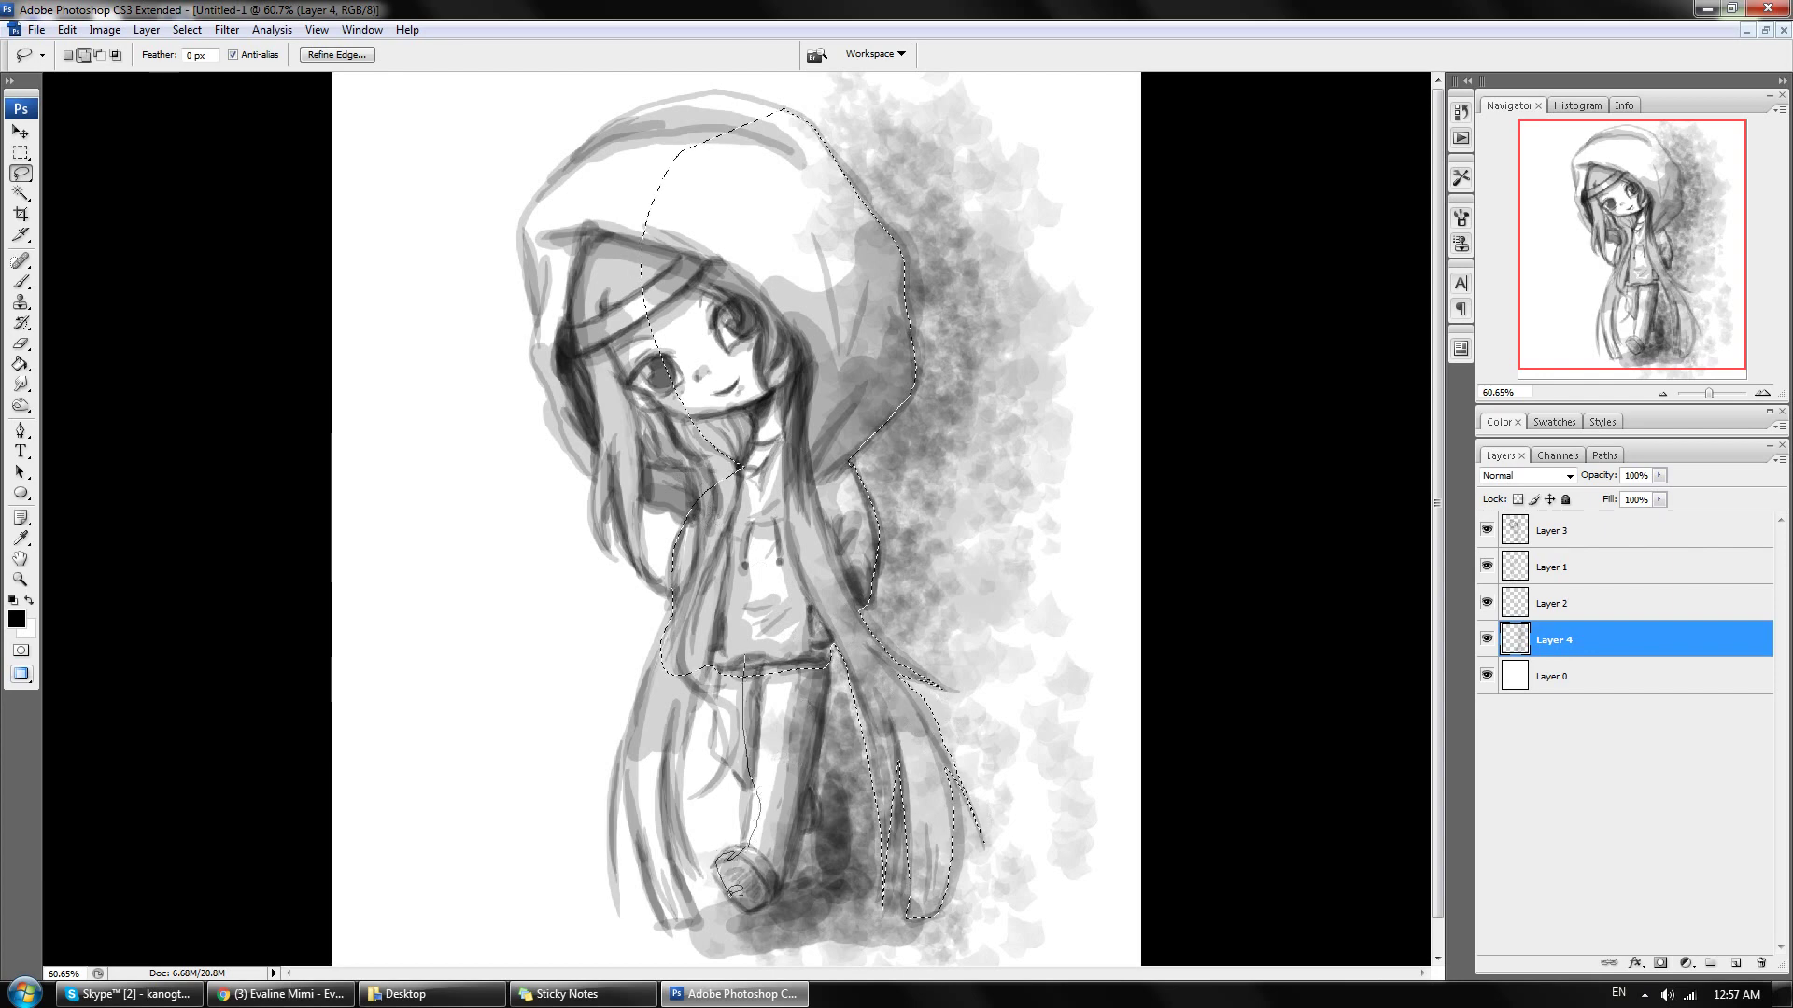
{"action": "left_click_drag", "start_coordinate": [800, 692], "coordinate": [831, 650]}
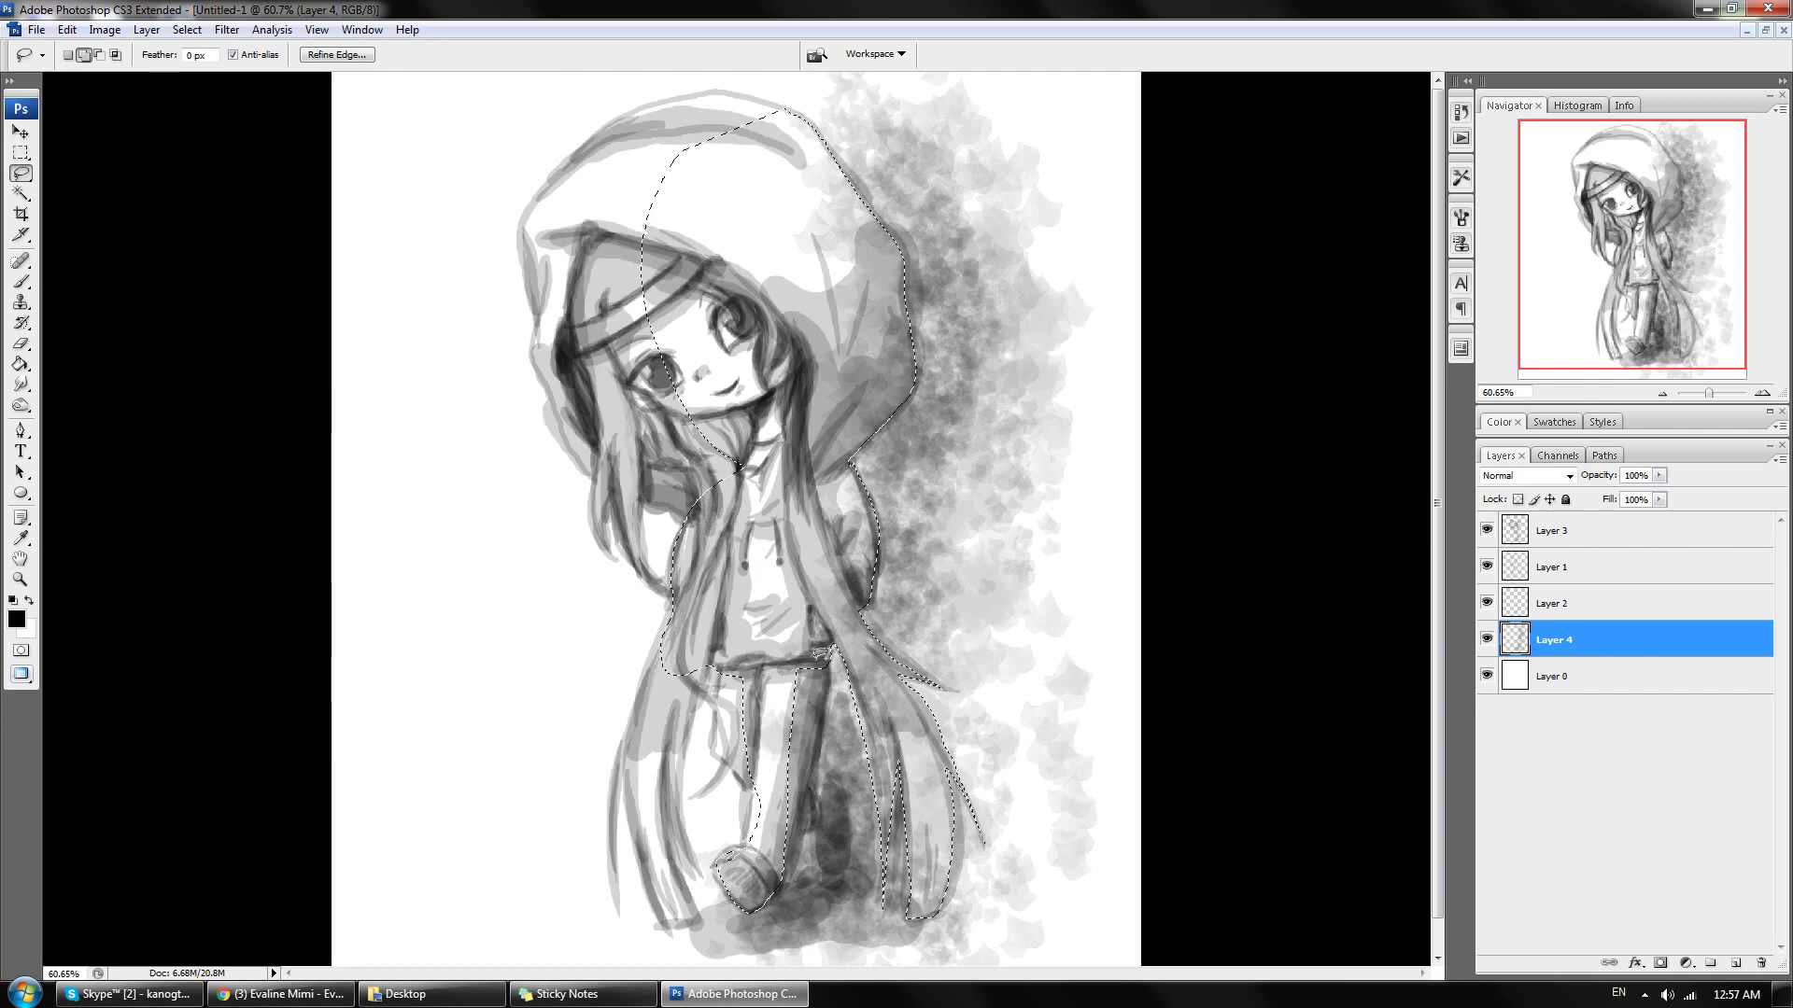
{"action": "left_click_drag", "start_coordinate": [787, 878], "coordinate": [828, 657]}
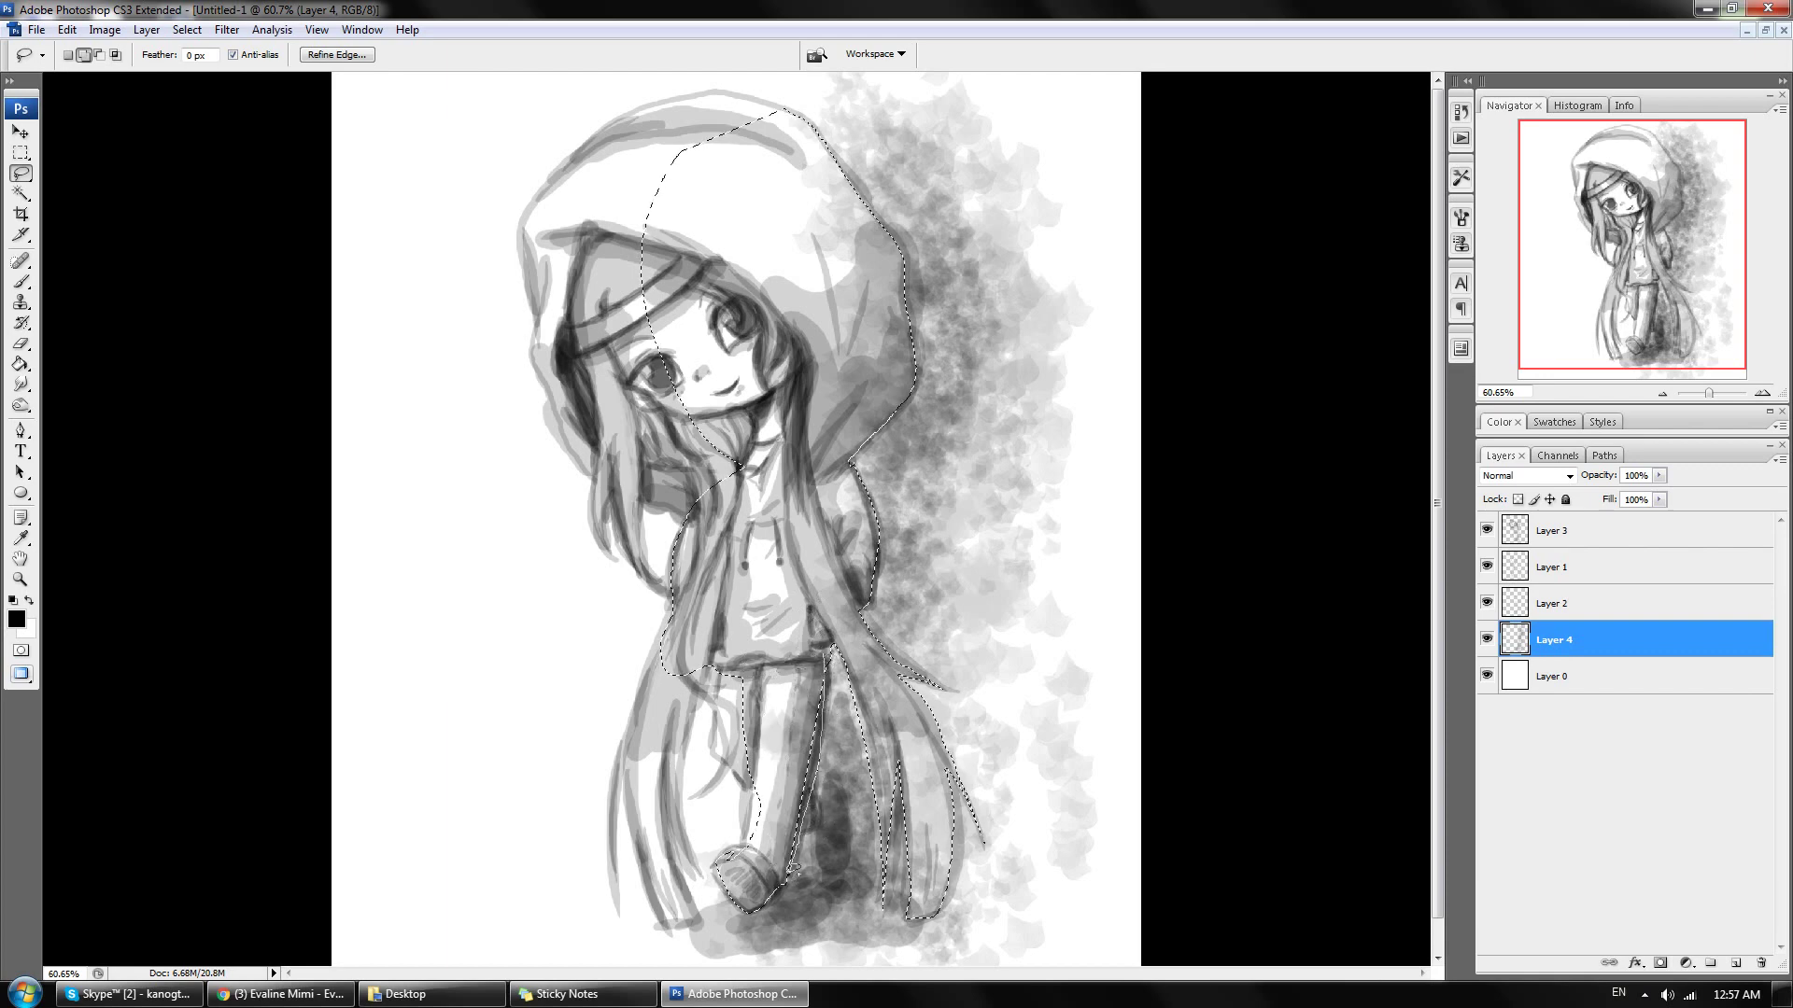
{"action": "left_click_drag", "start_coordinate": [792, 868], "coordinate": [819, 796]}
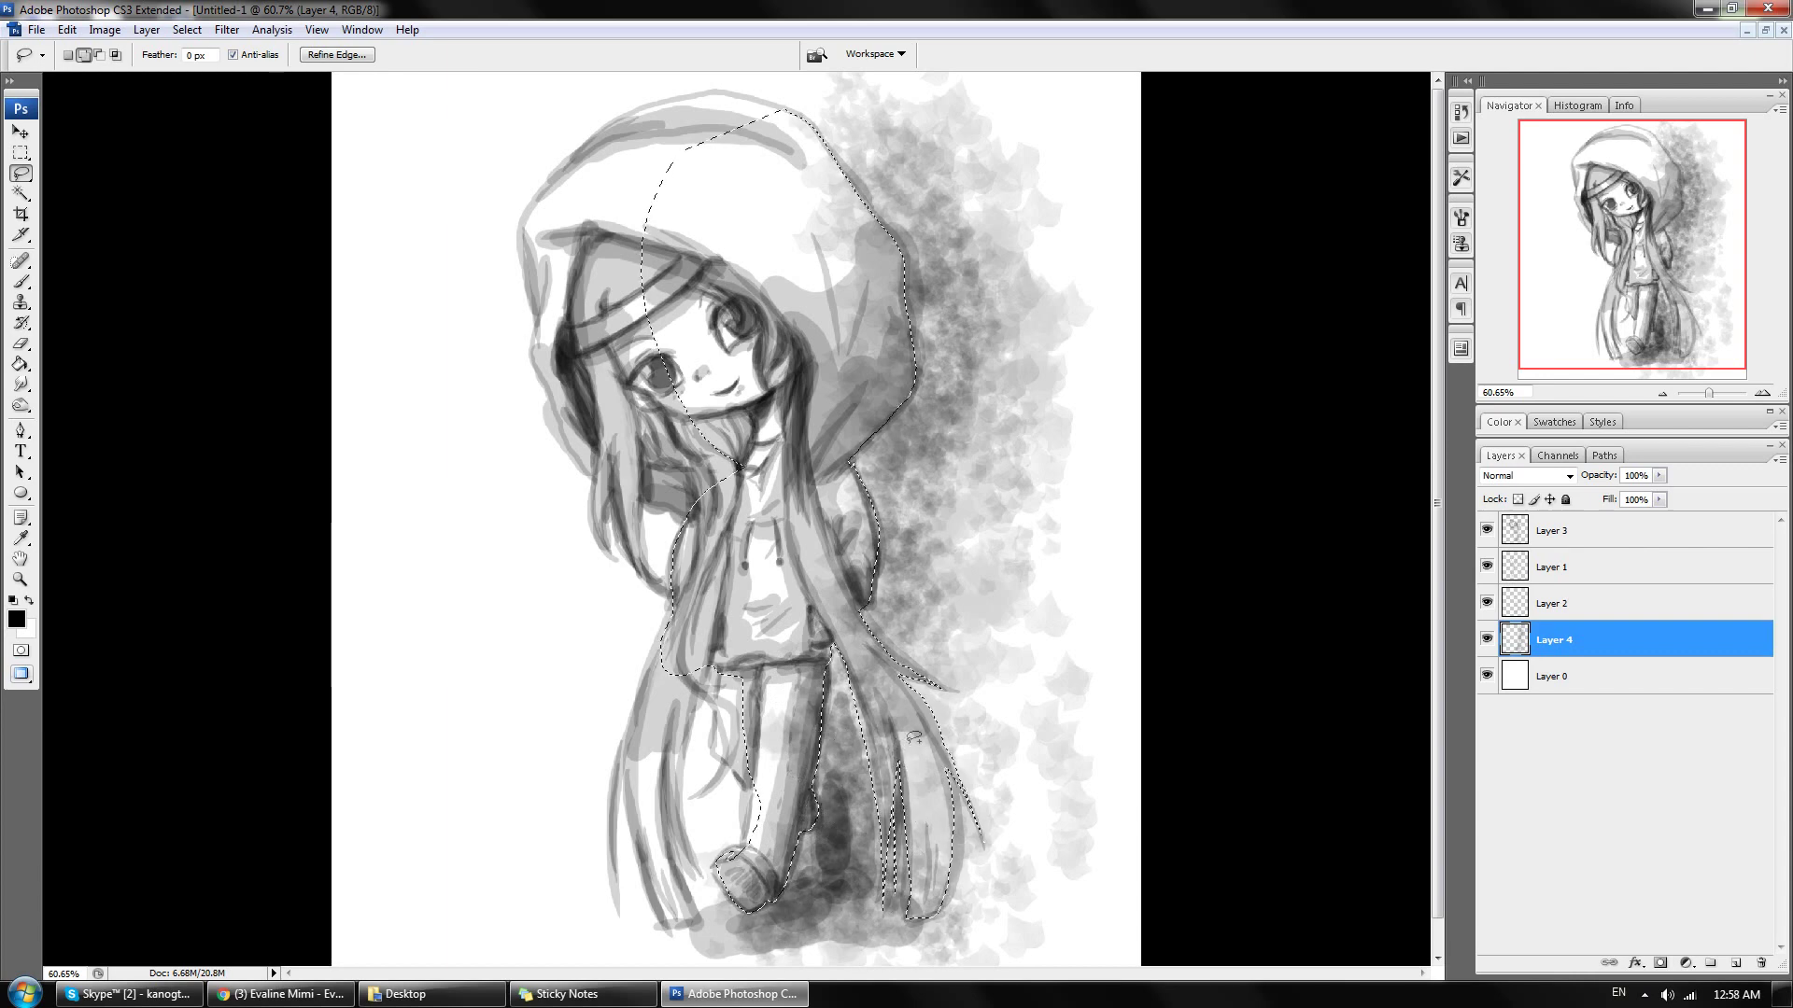
{"action": "mouse_move", "coordinate": [934, 709]}
{"action": "left_mouse_down"}
{"action": "mouse_move", "coordinate": [975, 761]}
{"action": "mouse_move", "coordinate": [945, 696]}
{"action": "left_mouse_up"}
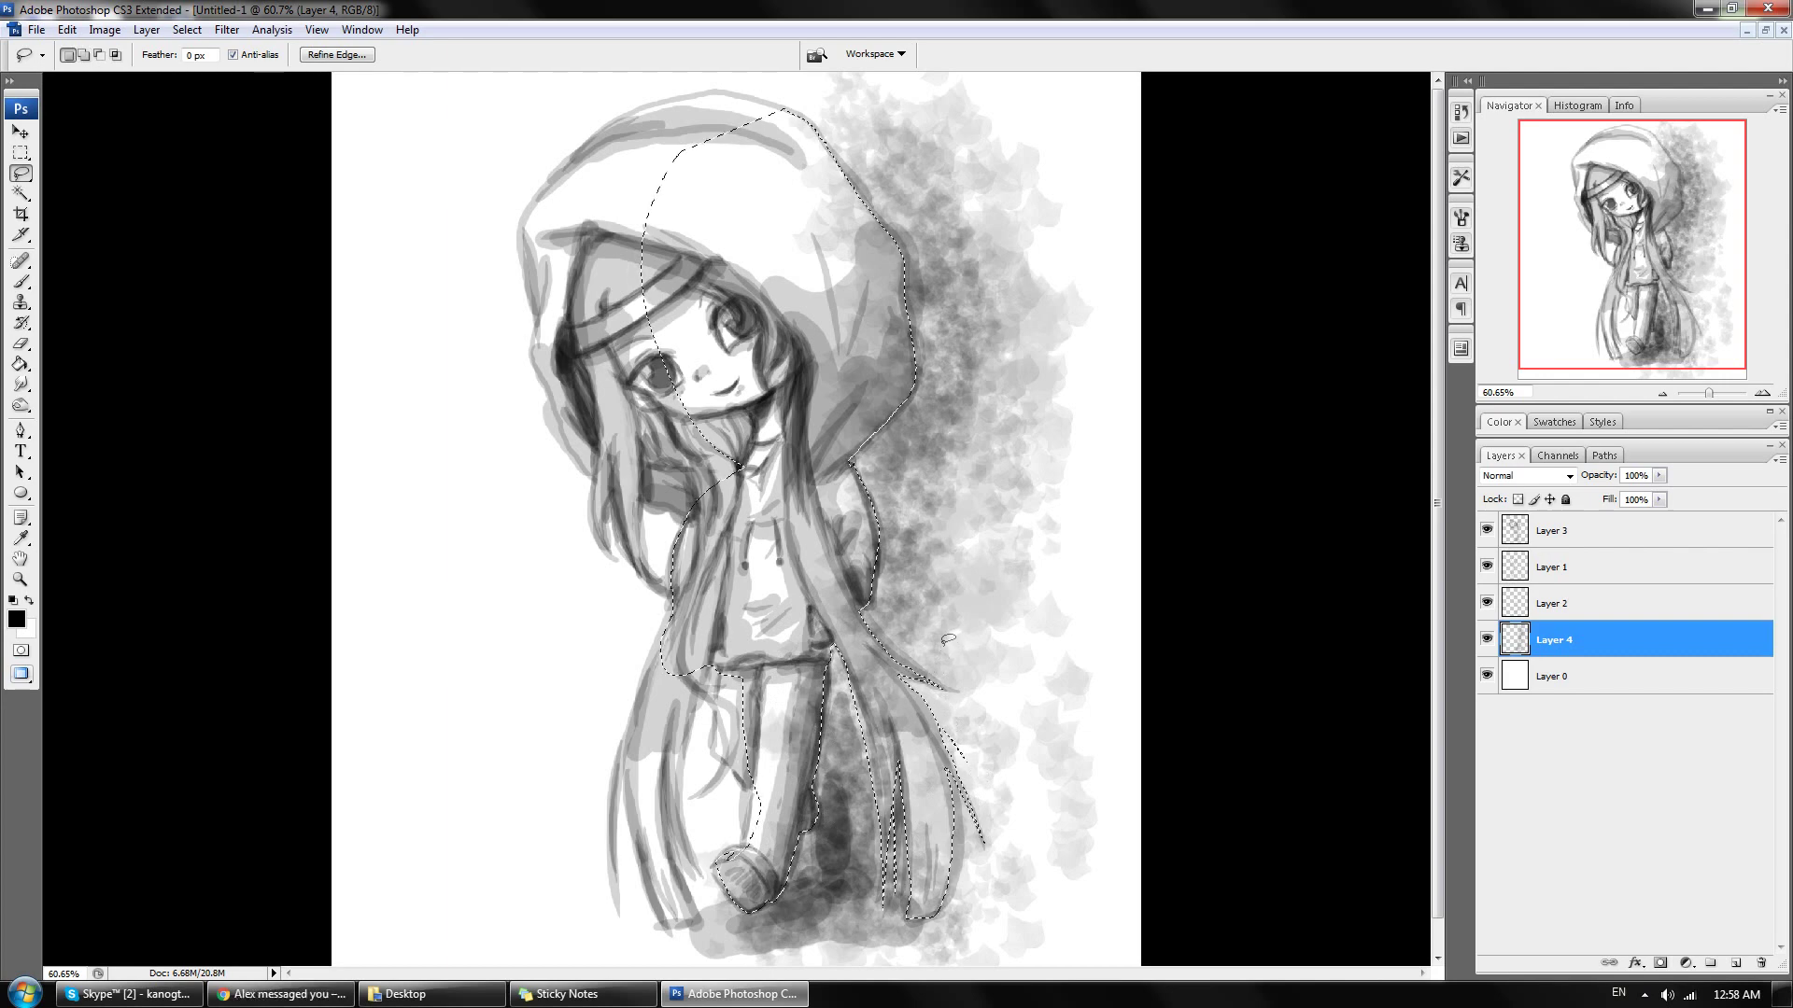
{"action": "key", "text": "Delete"}
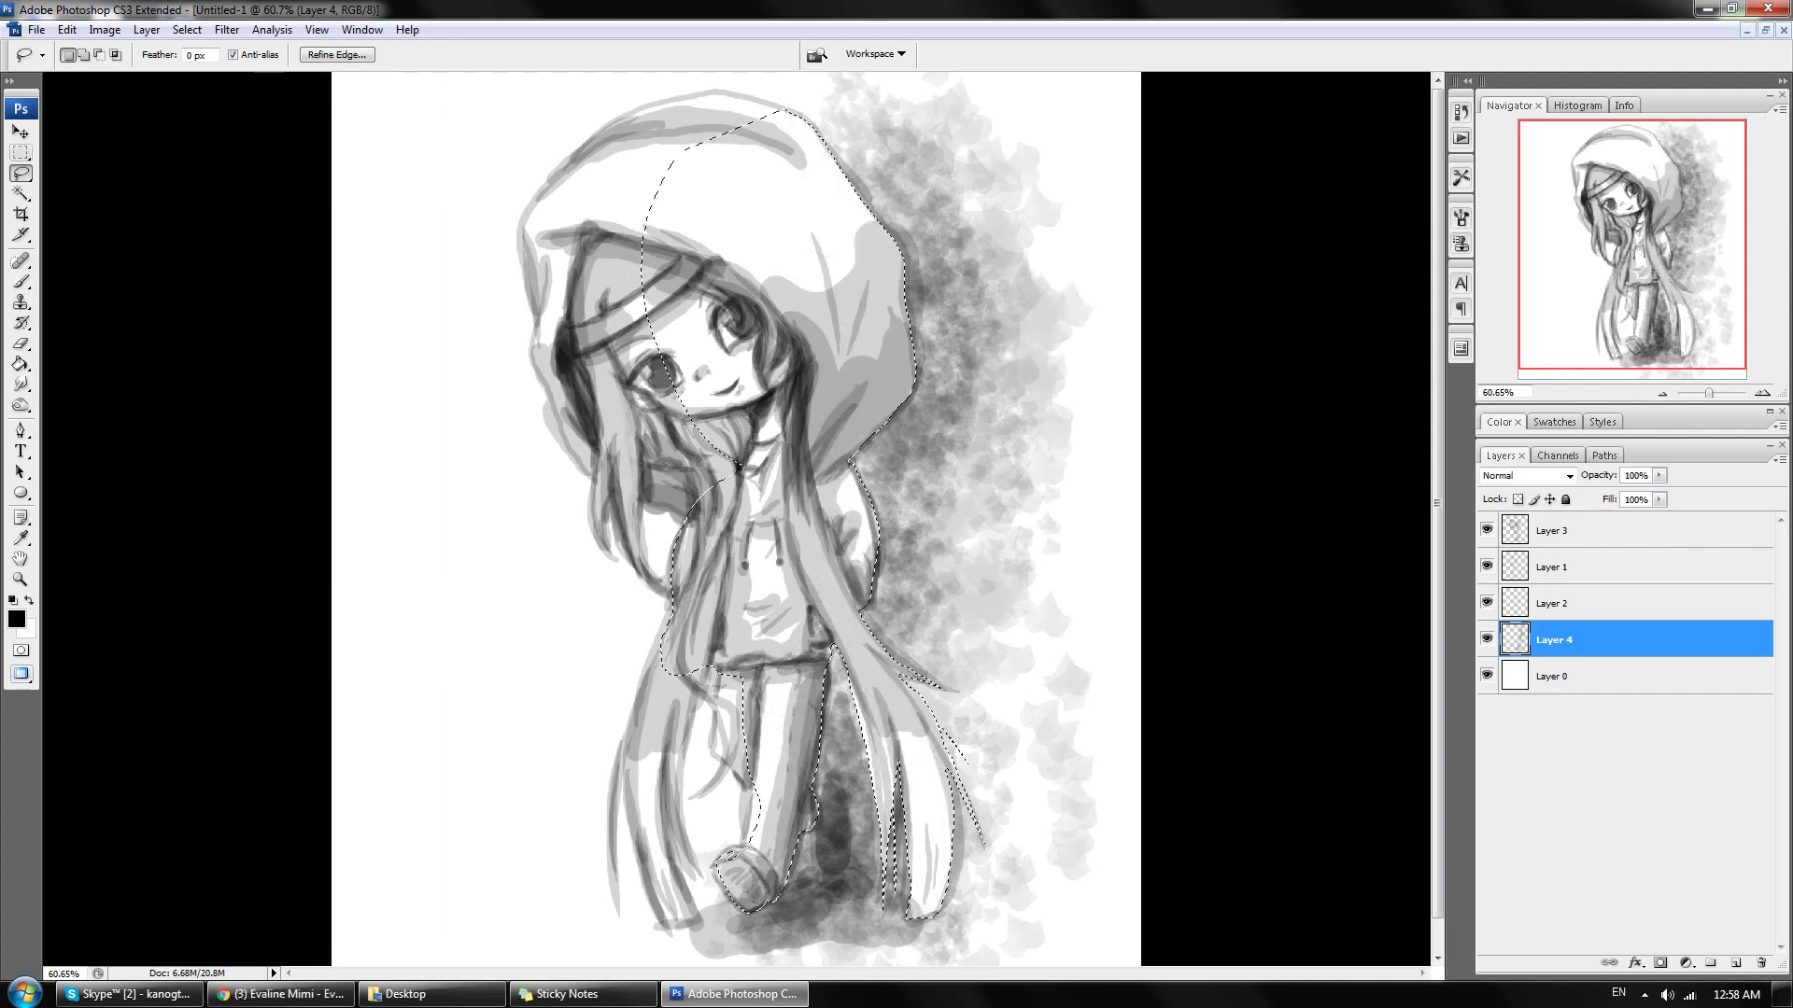
{"action": "key", "text": "m"}
{"action": "key", "text": "ctrl+d"}
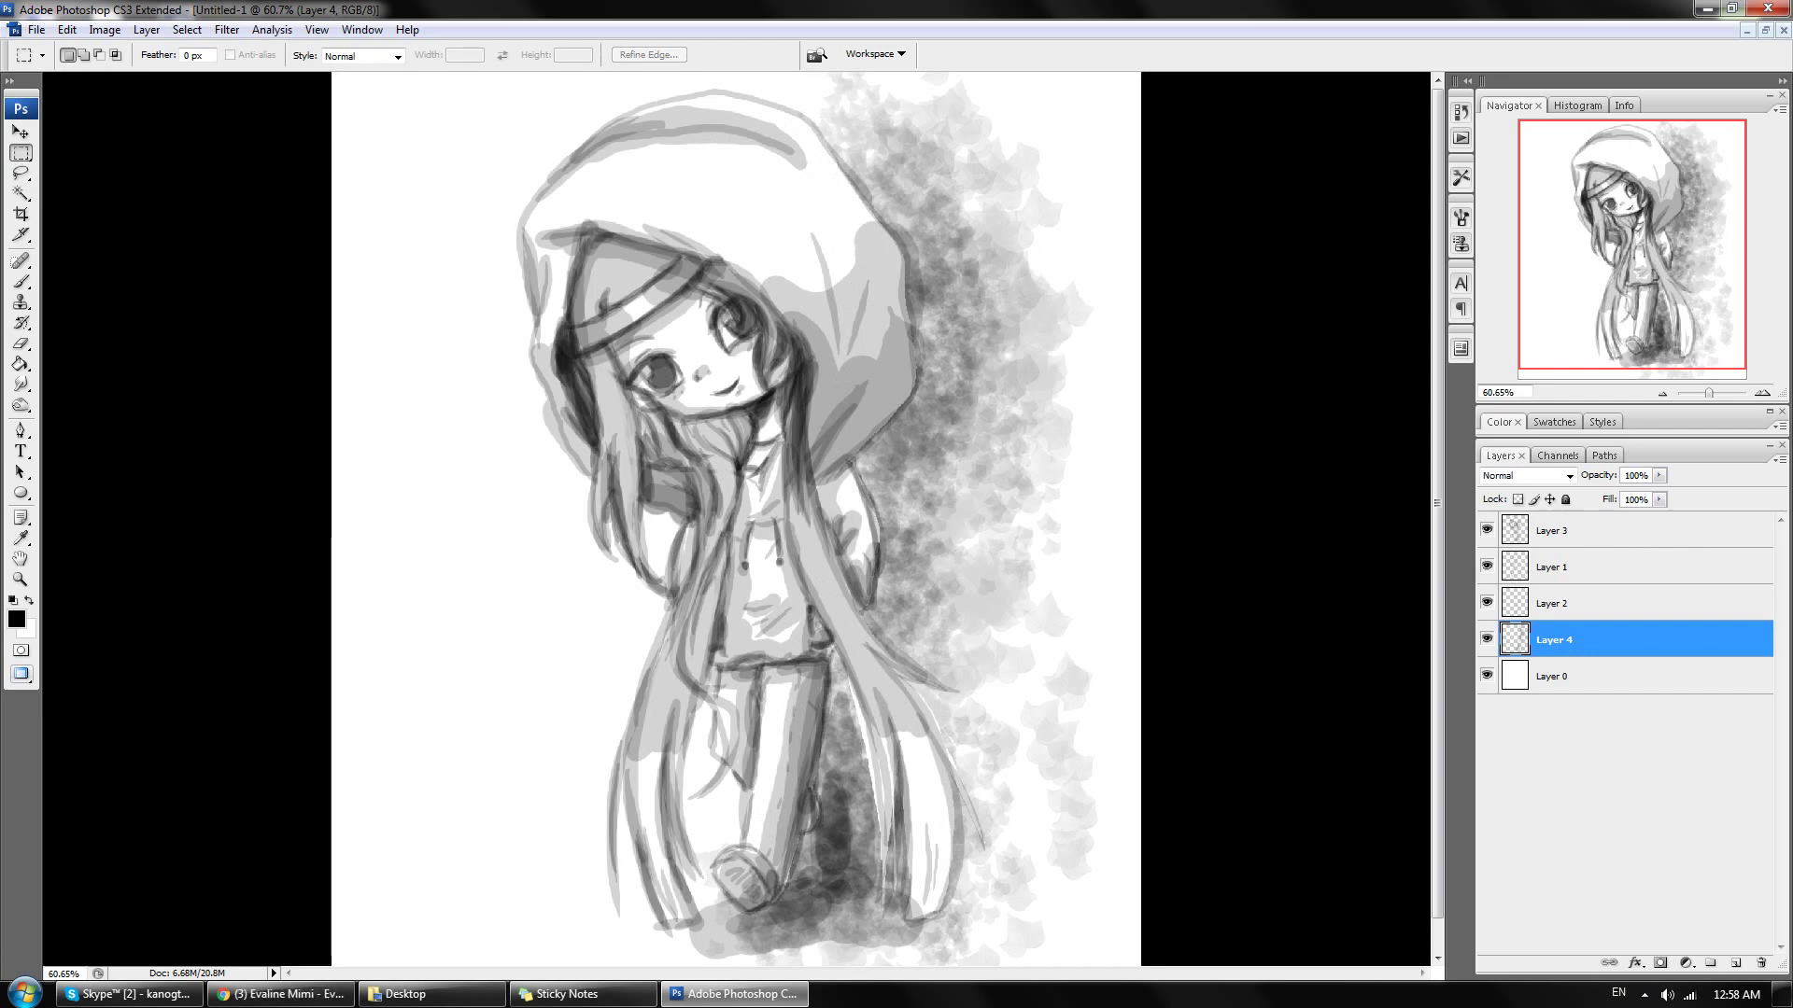
Step: Compare before and after, then duplicate Layer 4 as Layer 4 copy
{"action": "key", "text": "ctrl+z"}
{"action": "key", "text": "ctrl+z"}
{"action": "right_click", "coordinate": [1554, 640]}
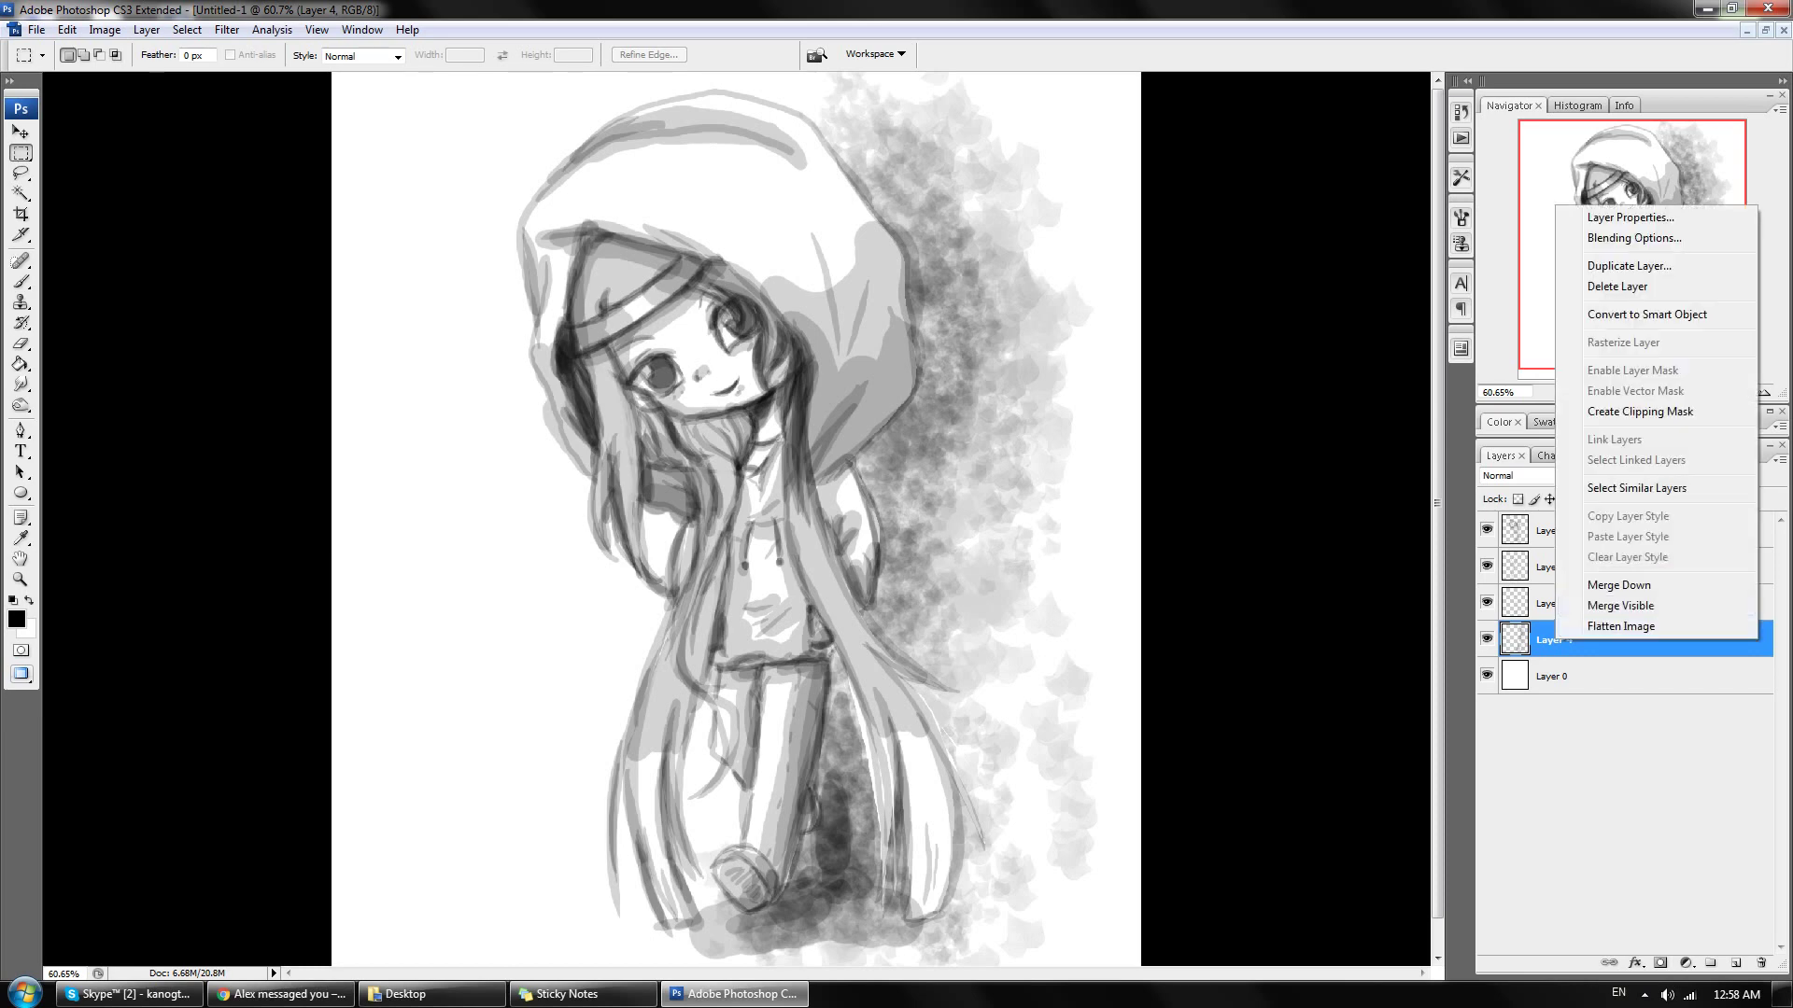
{"action": "left_click", "coordinate": [1629, 265]}
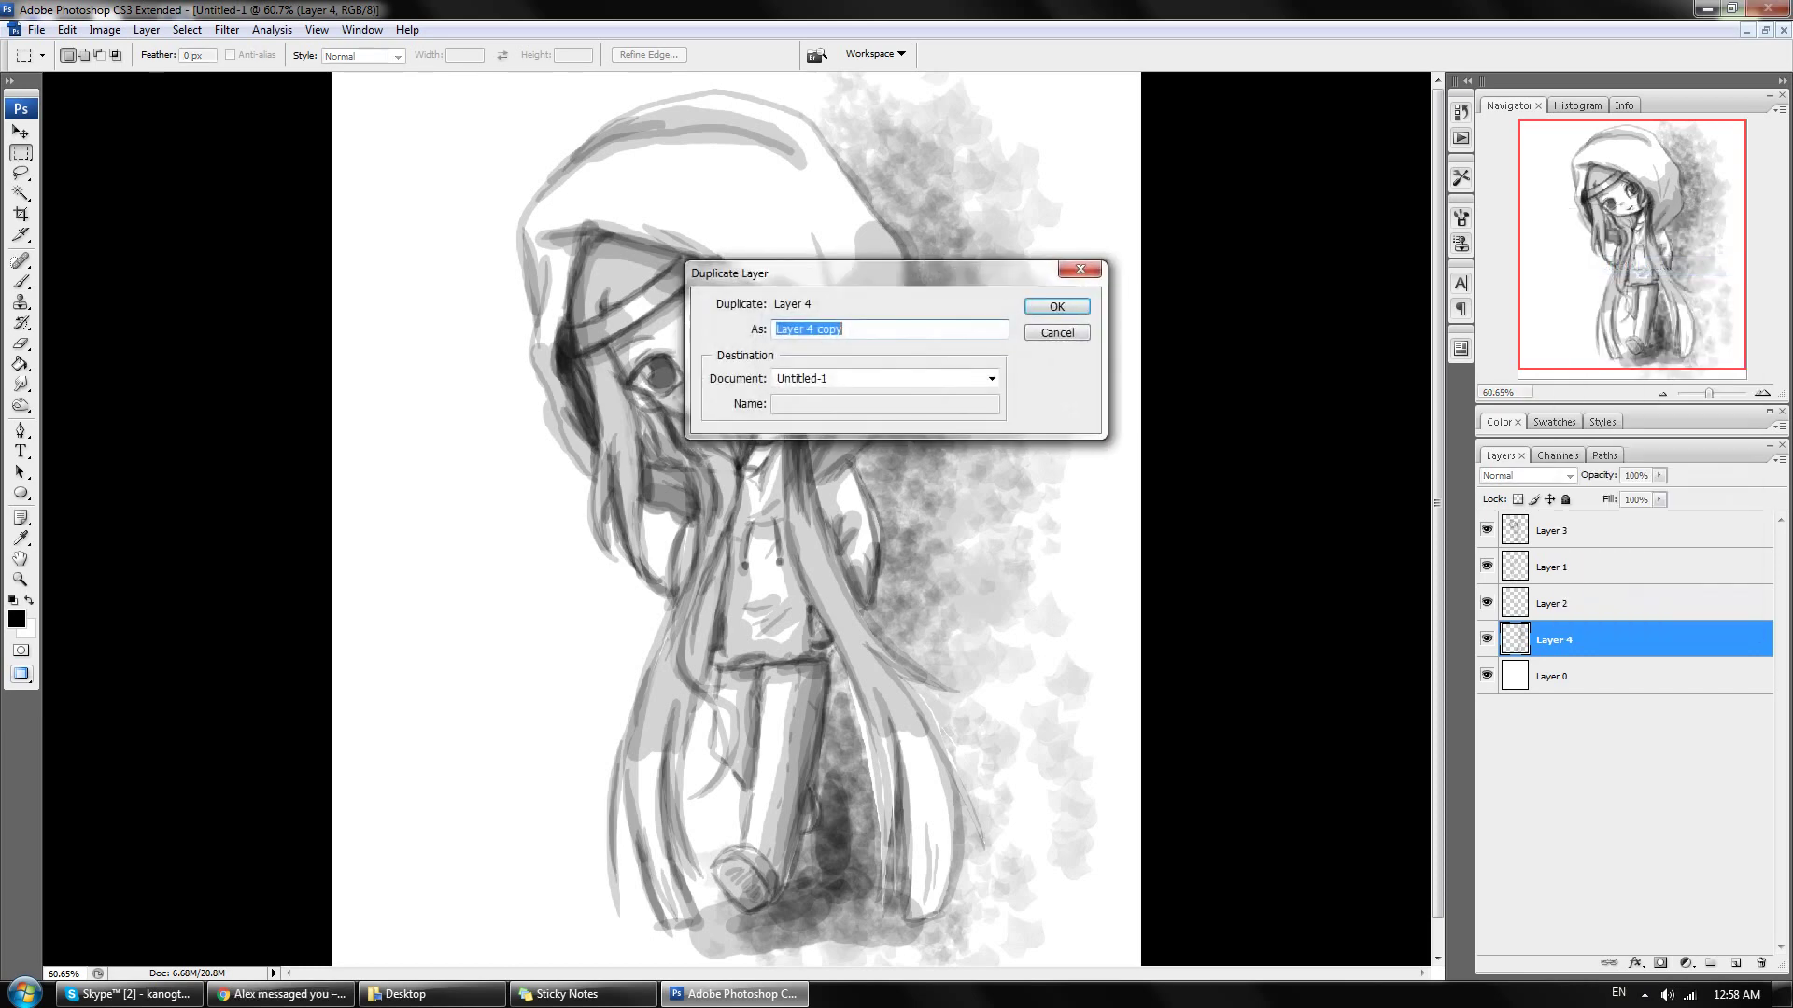
{"action": "left_click", "coordinate": [1064, 305]}
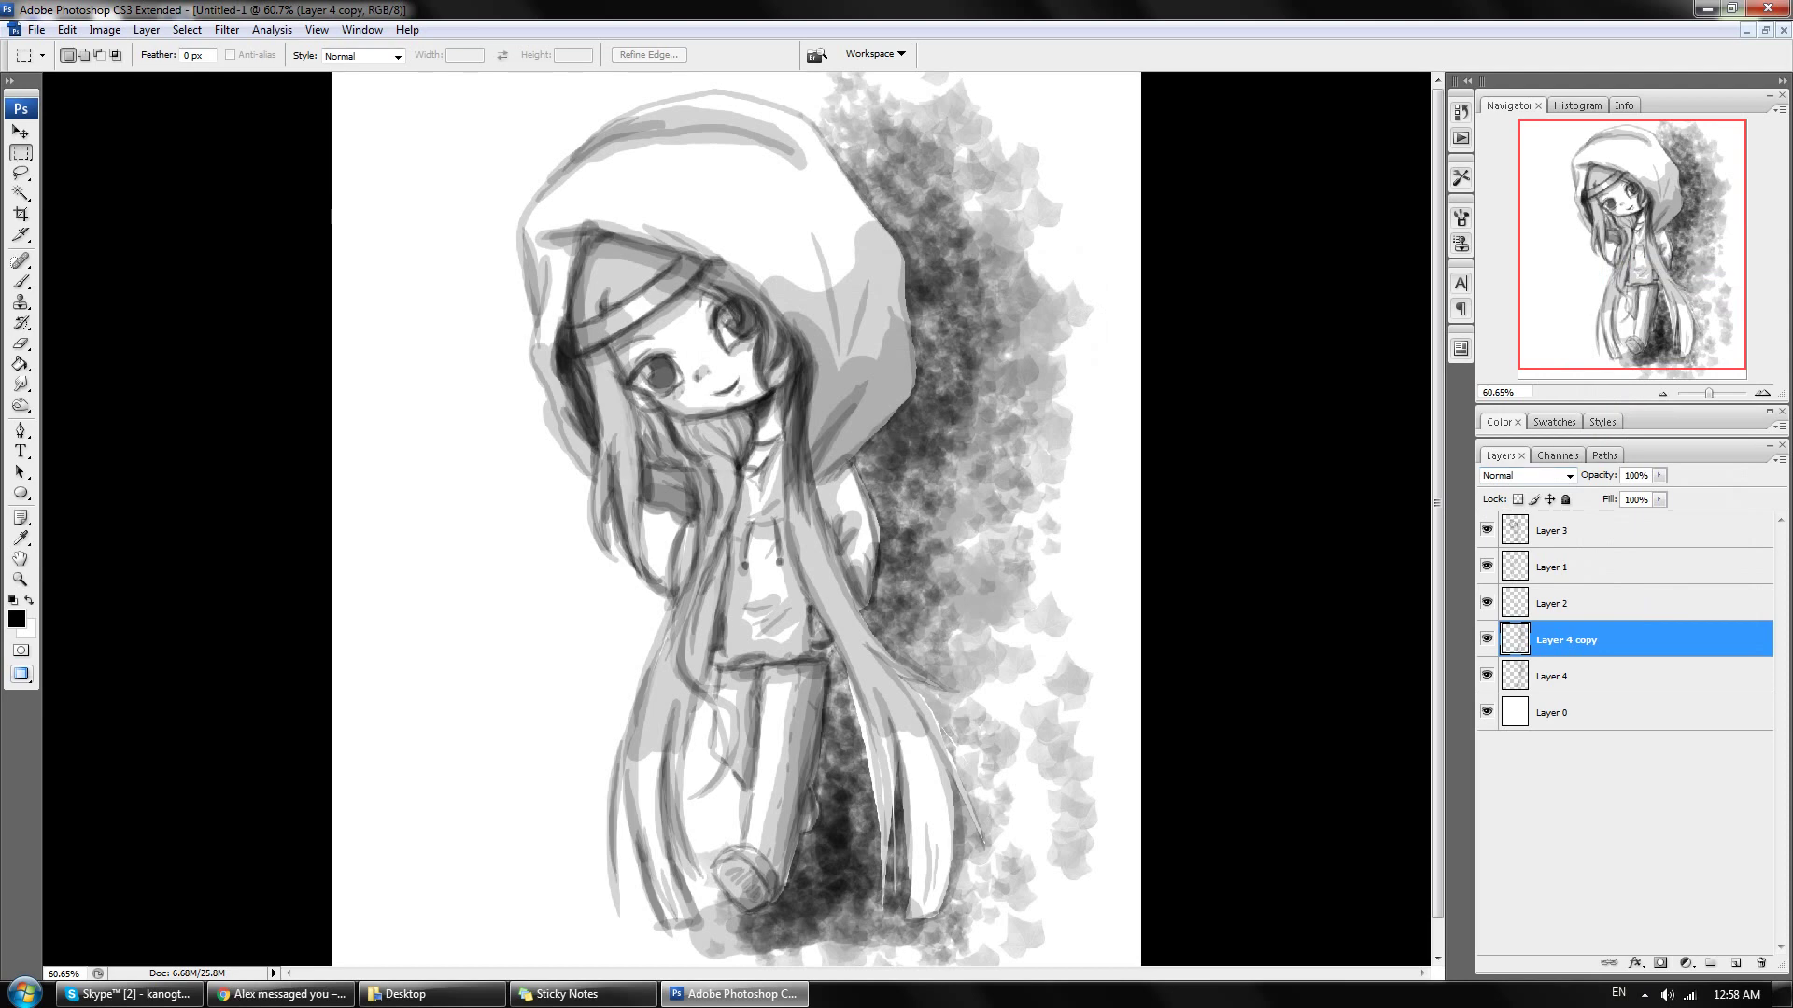
Step: Fit the whole image on screen and start saving it under a new name
{"action": "key", "text": "ctrl+0"}
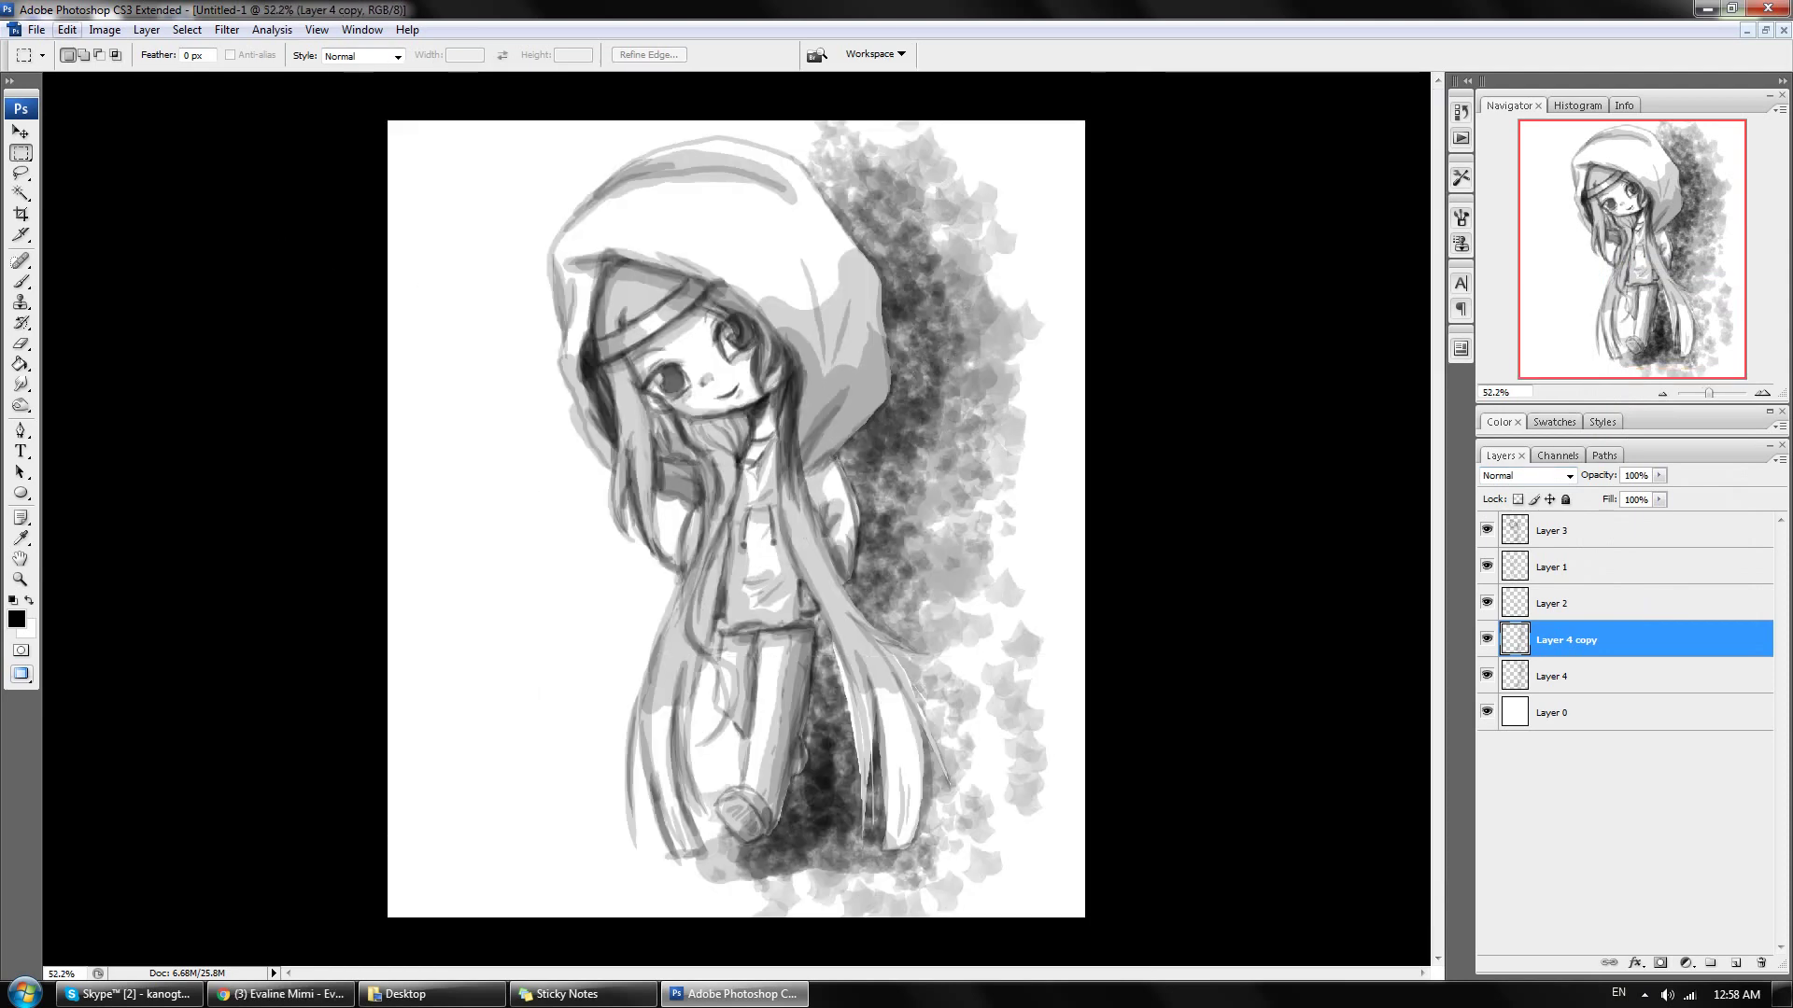
{"action": "left_click", "coordinate": [36, 29]}
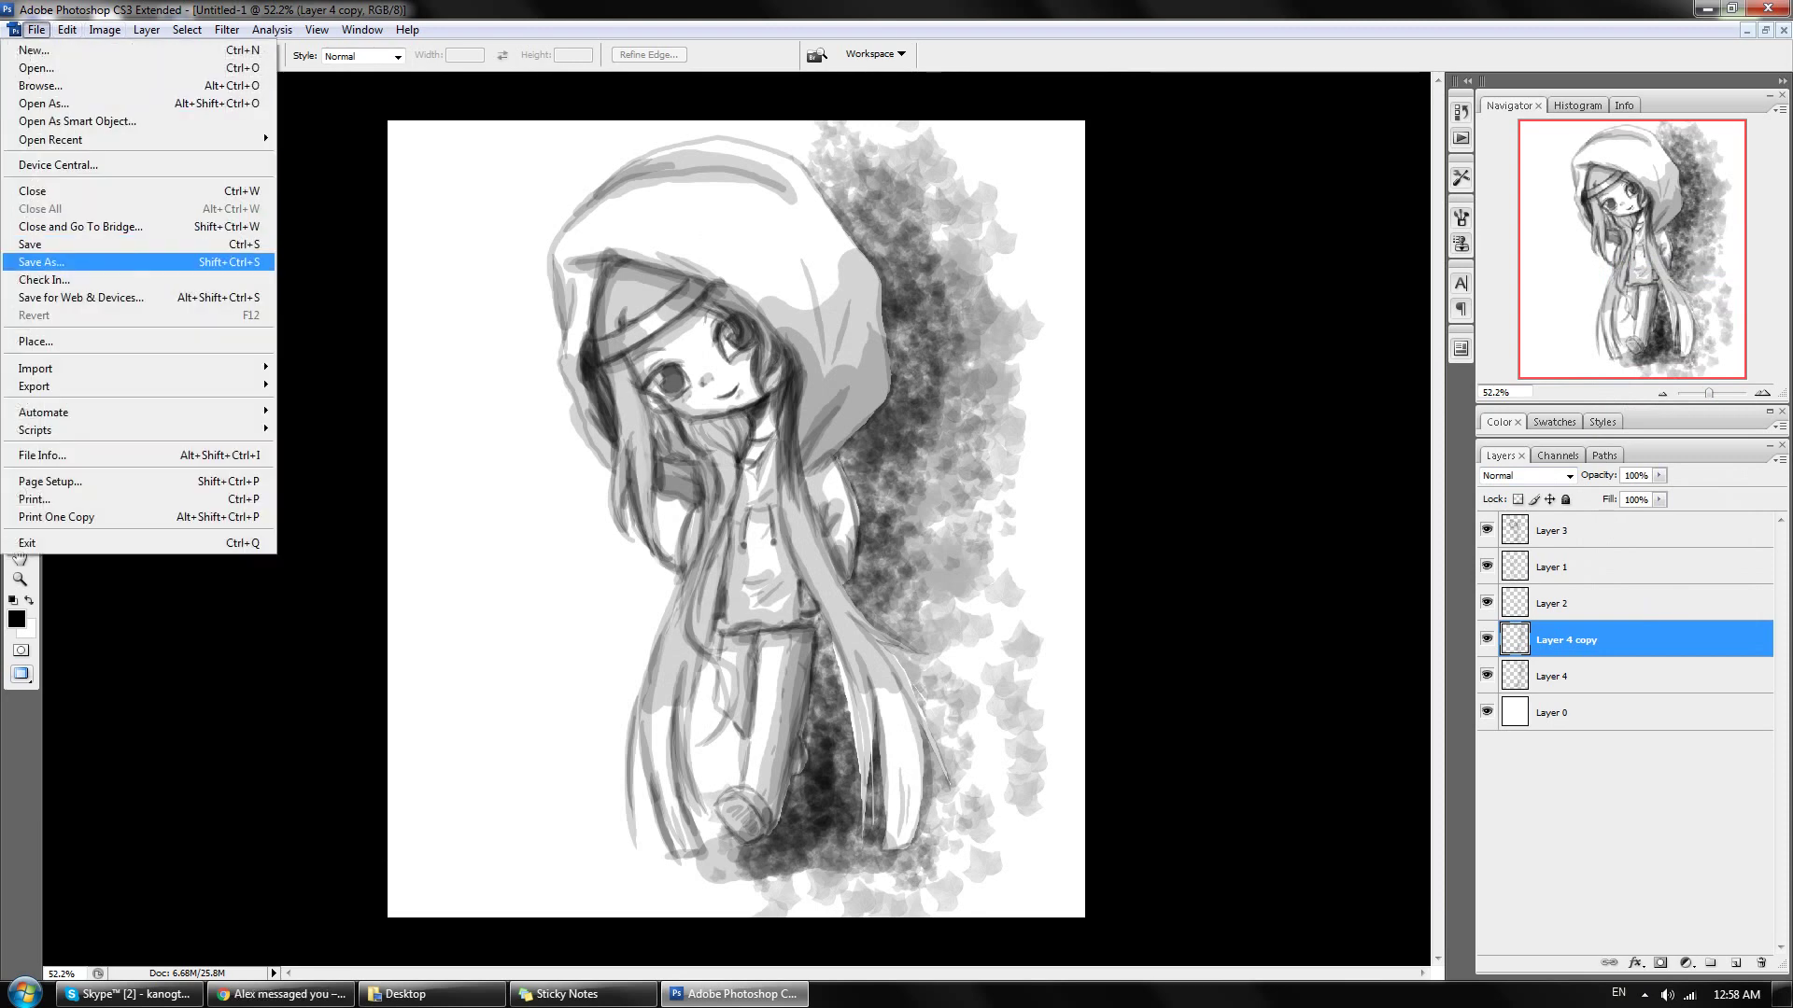
{"action": "left_click", "coordinate": [41, 261]}
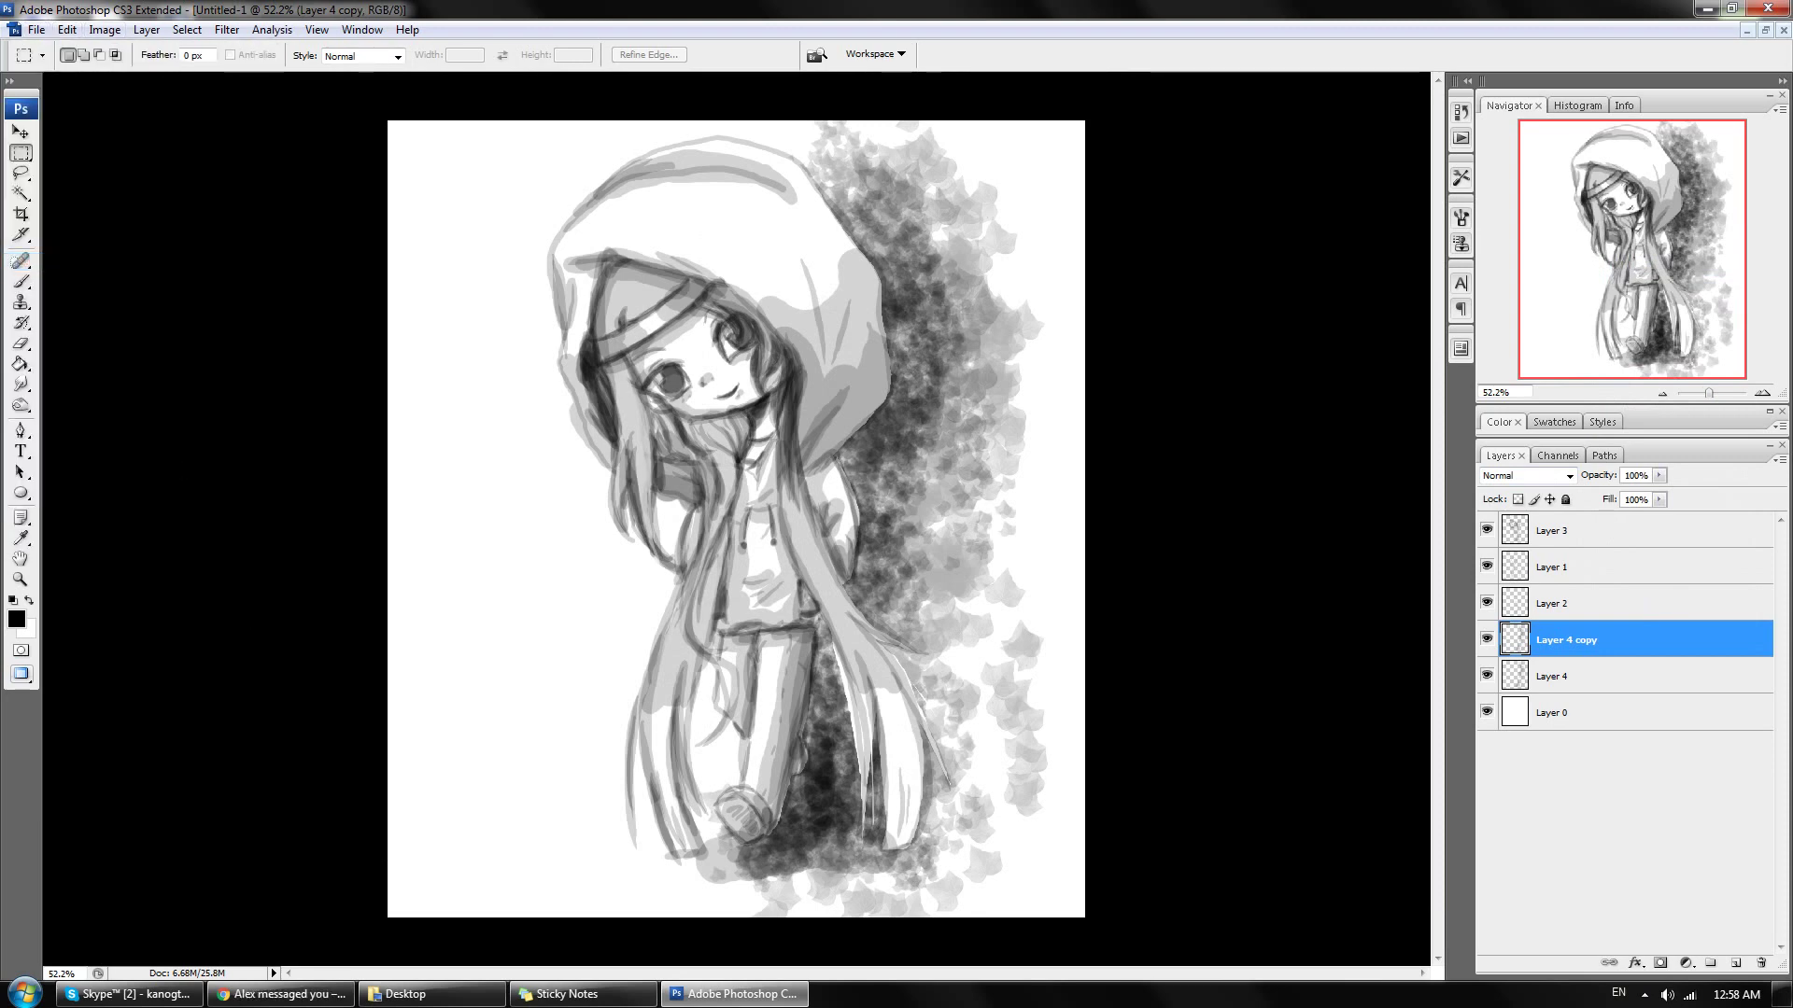